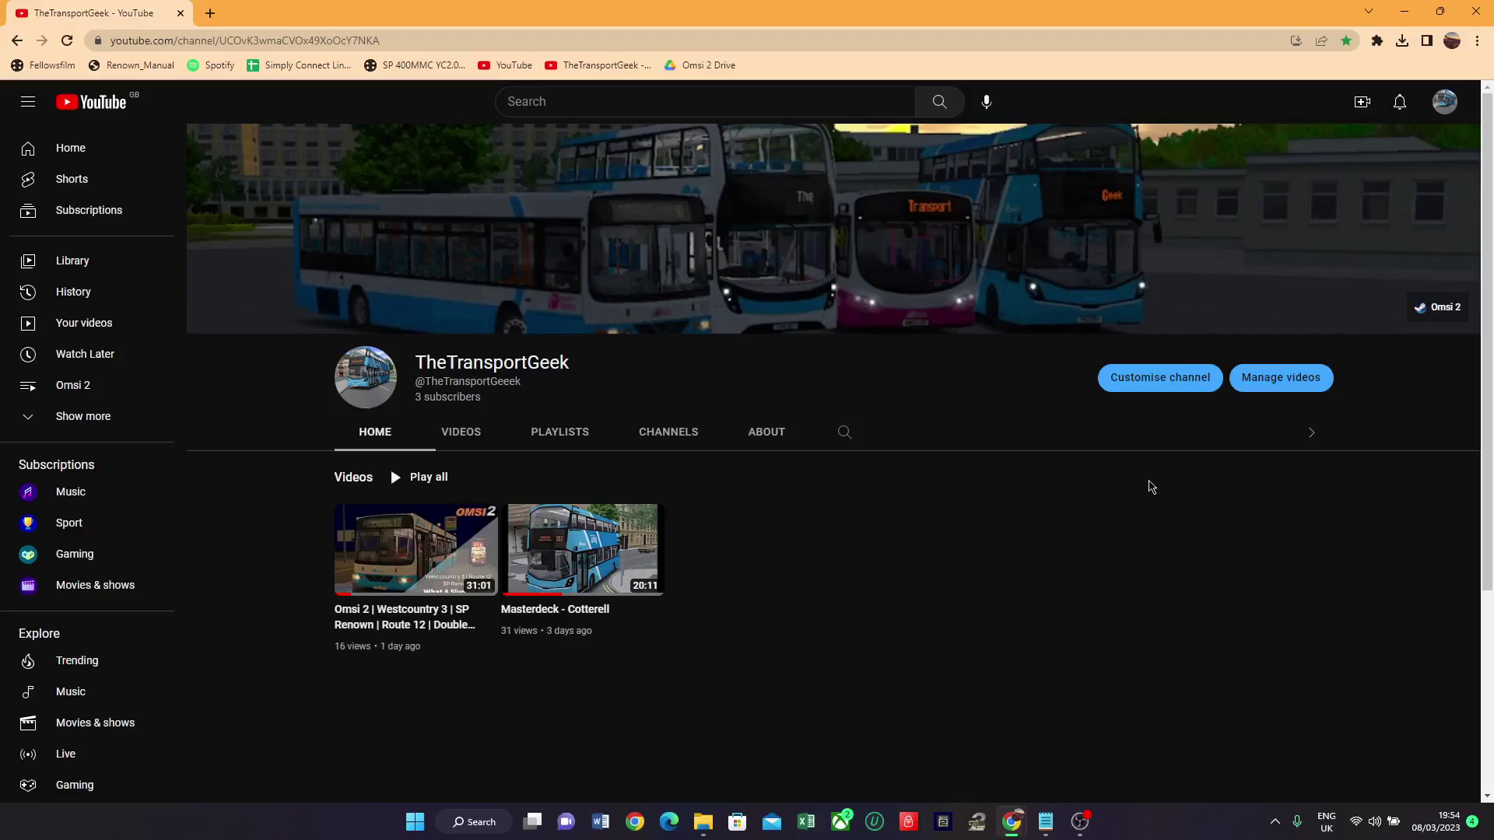
Step: Switch from the browser to the side-by-side windows showing the Vehicles folder and the ailists file
{"action": "mouse_move", "coordinate": [716, 836]}
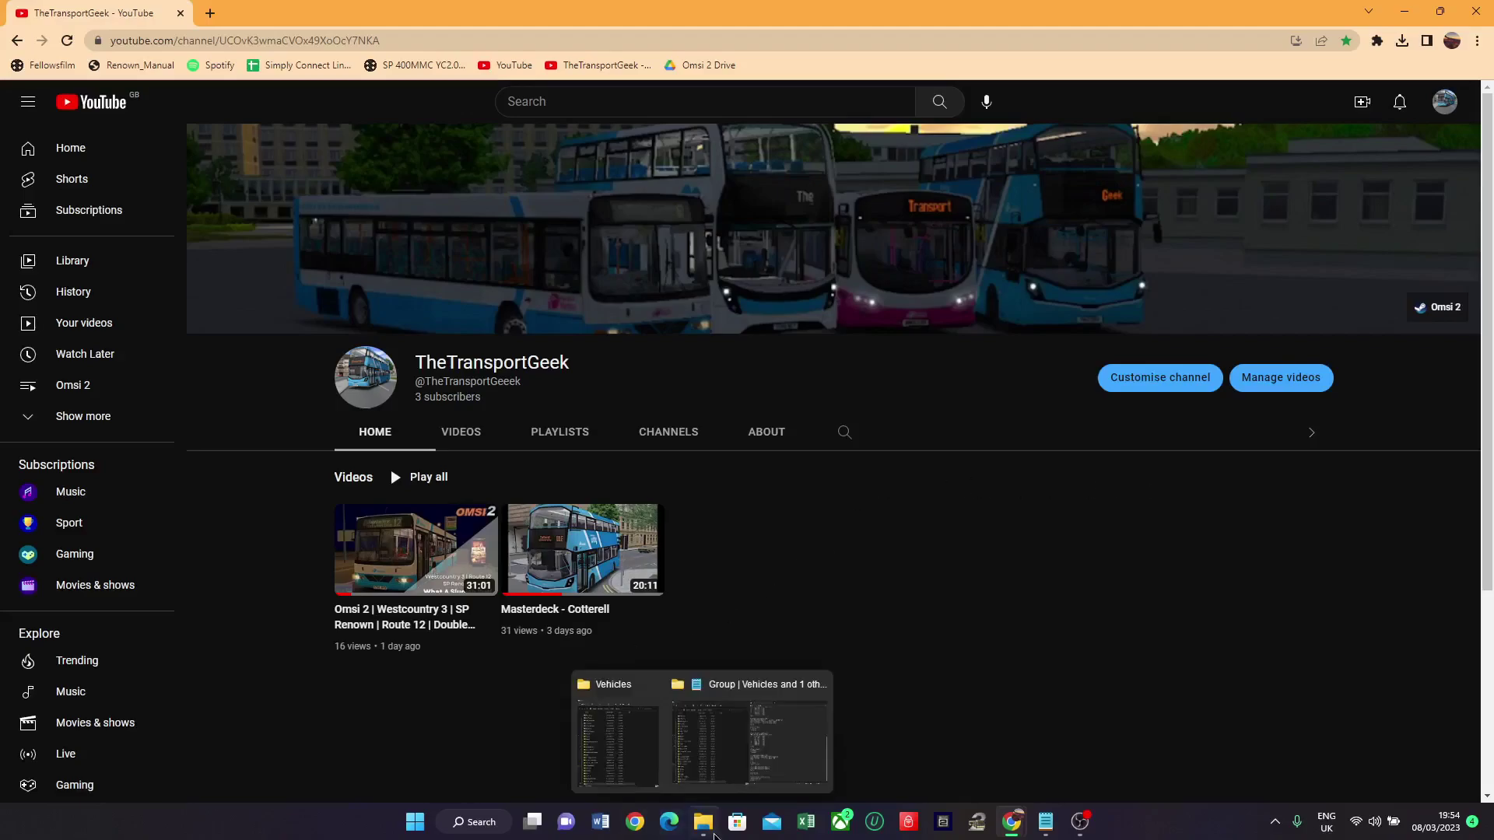
{"action": "left_click", "coordinate": [617, 739]}
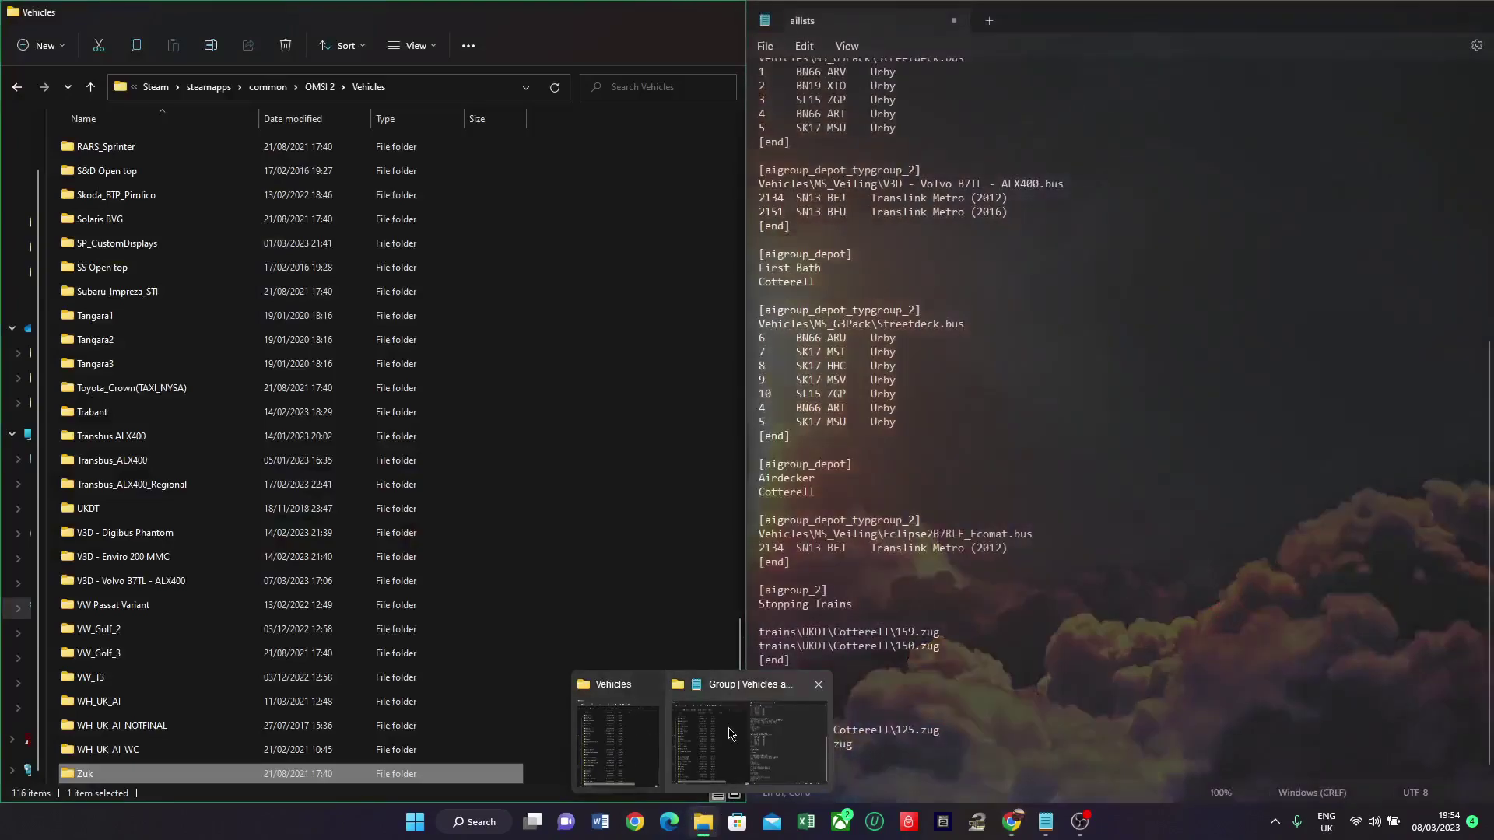
{"action": "left_click", "coordinate": [750, 740]}
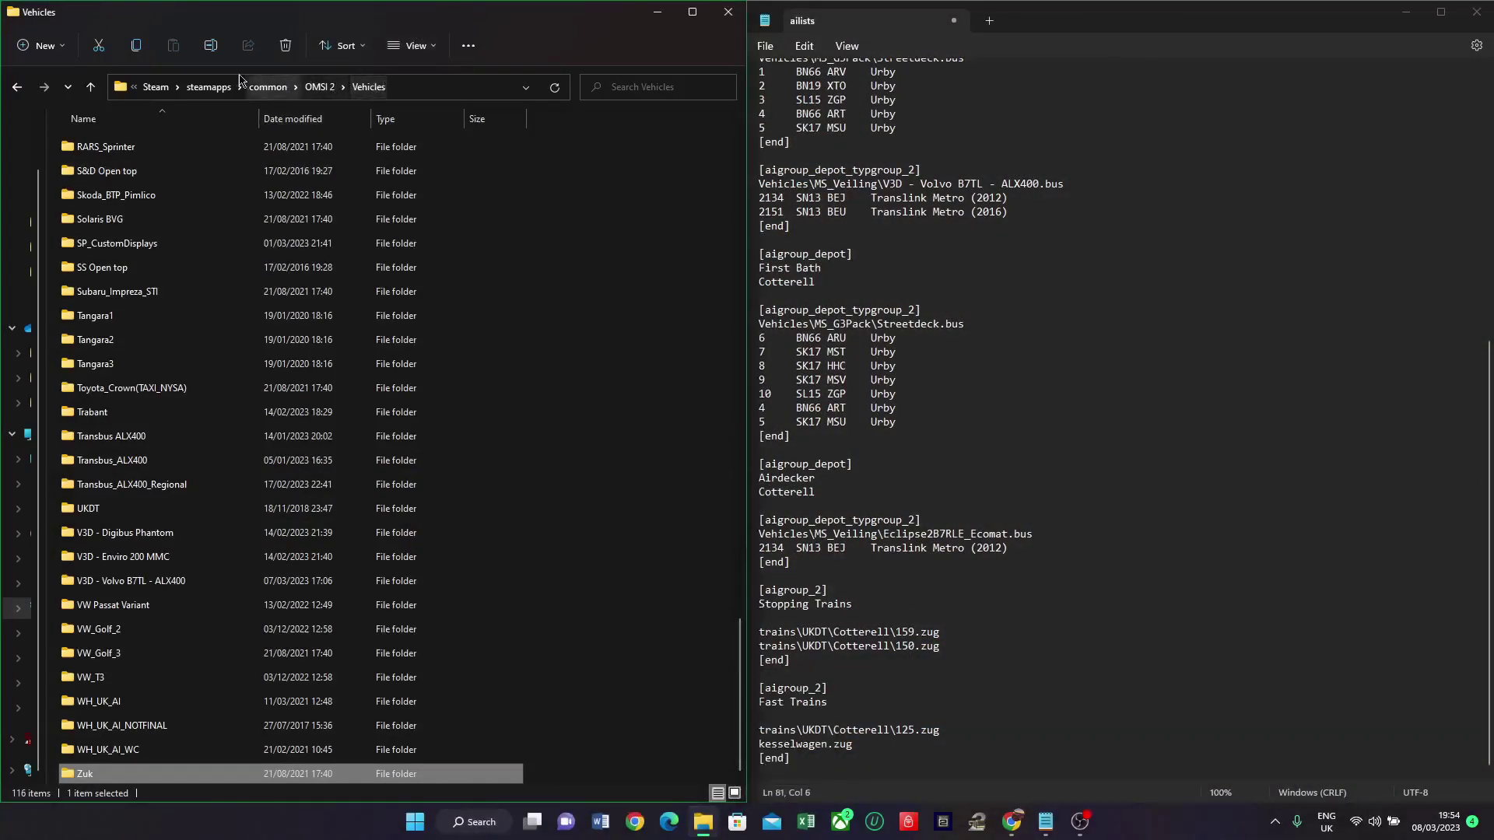
Step: Open the maps folder of the OMSI 2 installation and locate the Cotterell map folder
{"action": "left_click", "coordinate": [323, 87]}
{"action": "left_click", "coordinate": [121, 368]}
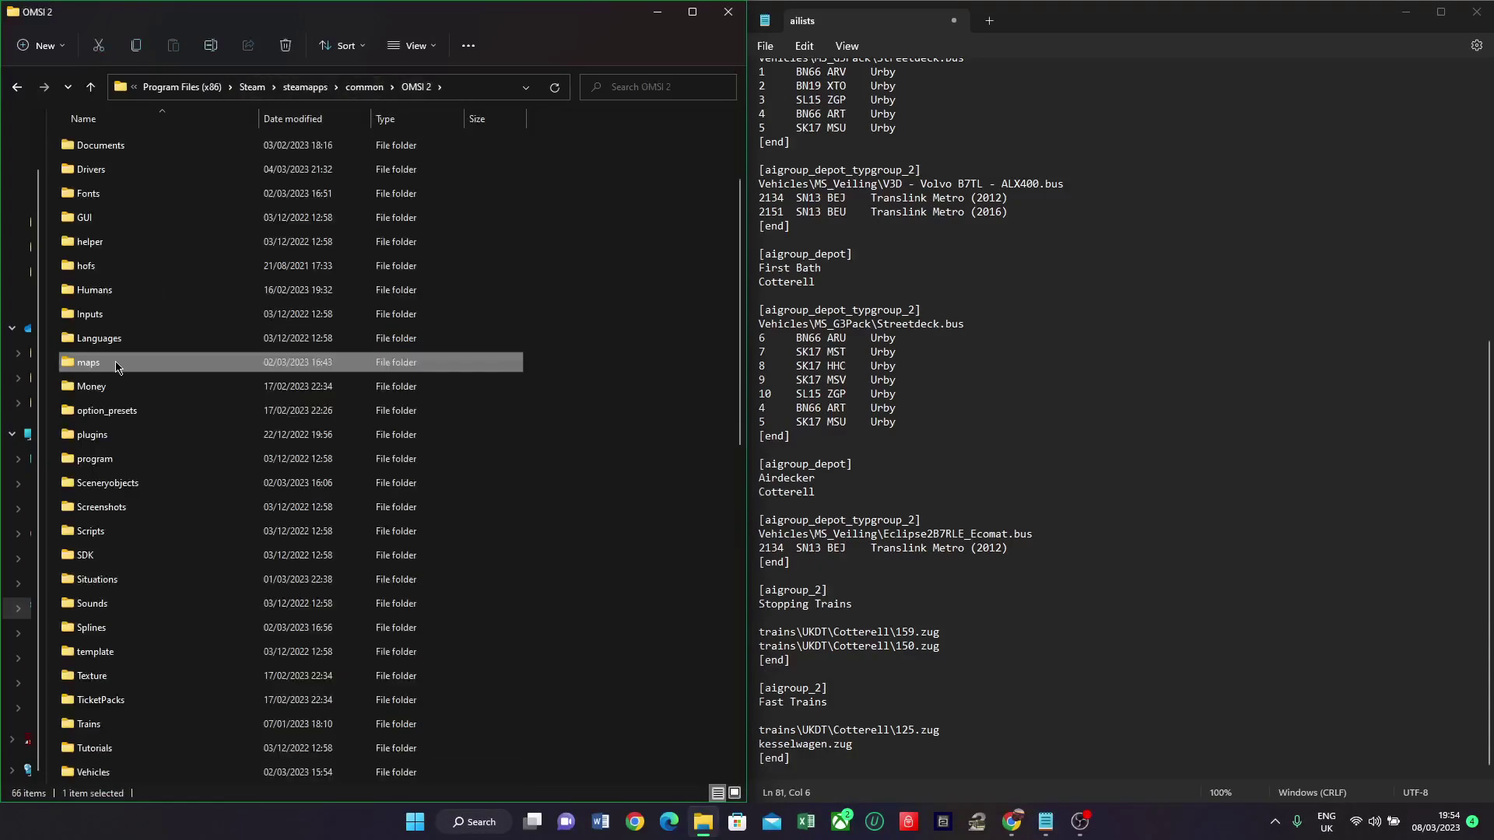
{"action": "double_click", "coordinate": [117, 368]}
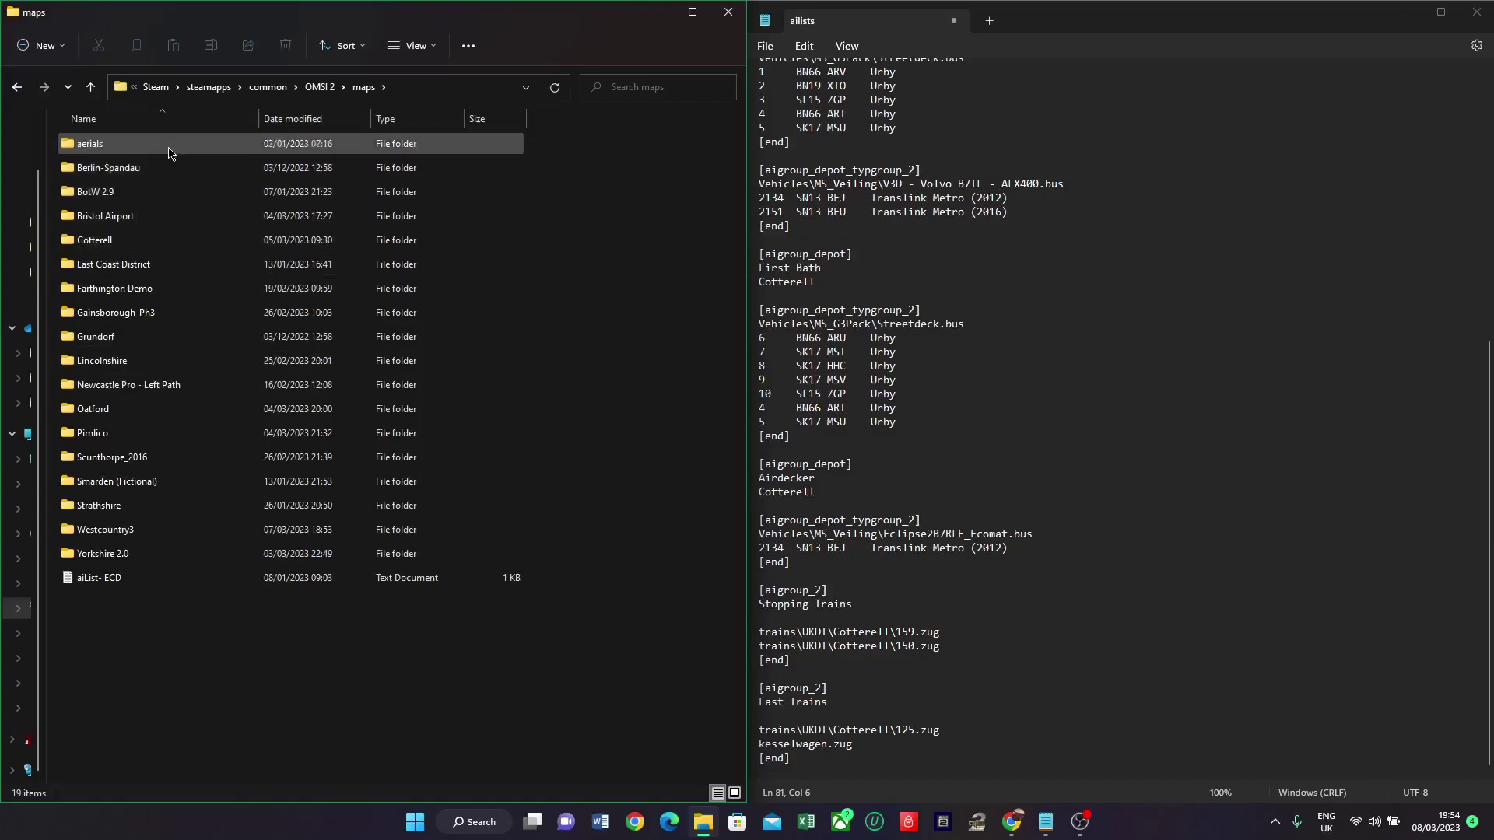
{"action": "left_click", "coordinate": [122, 245]}
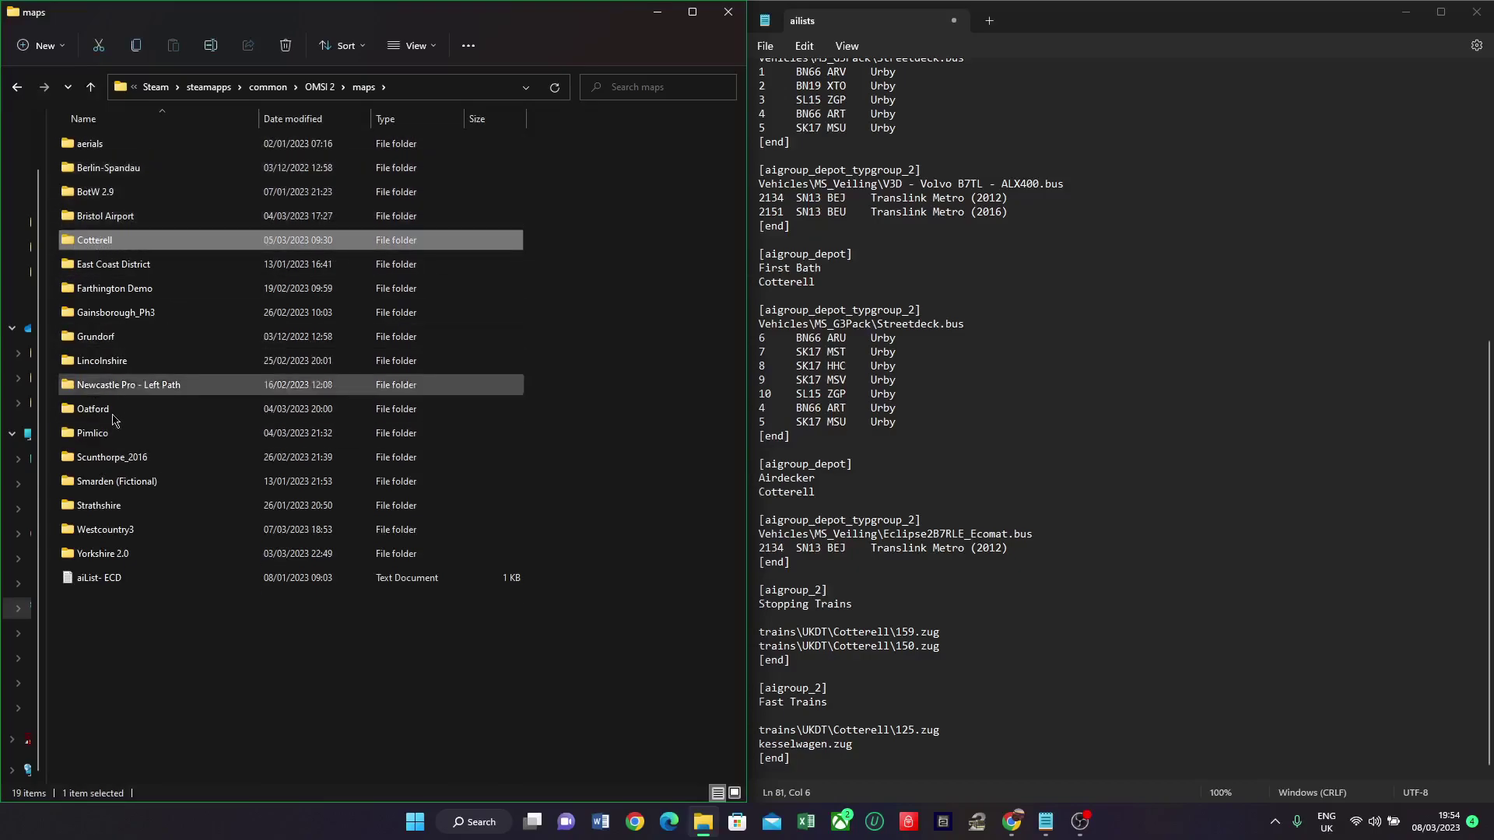
{"action": "left_click", "coordinate": [708, 286]}
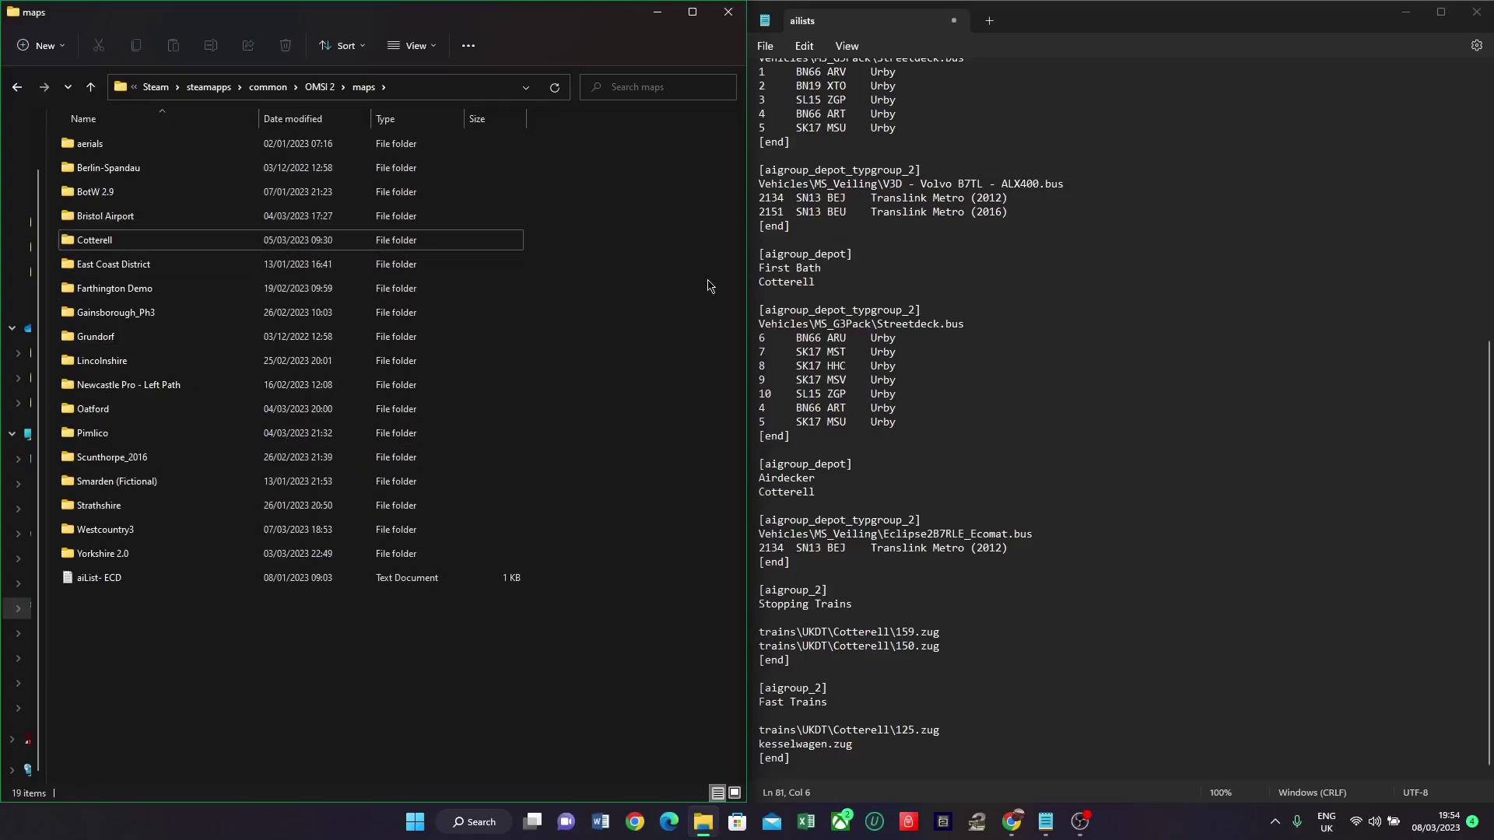
Step: Go back to the Vehicles folder and view the end of its folder list
{"action": "key", "text": "alt+Up"}
{"action": "double_click", "coordinate": [332, 270]}
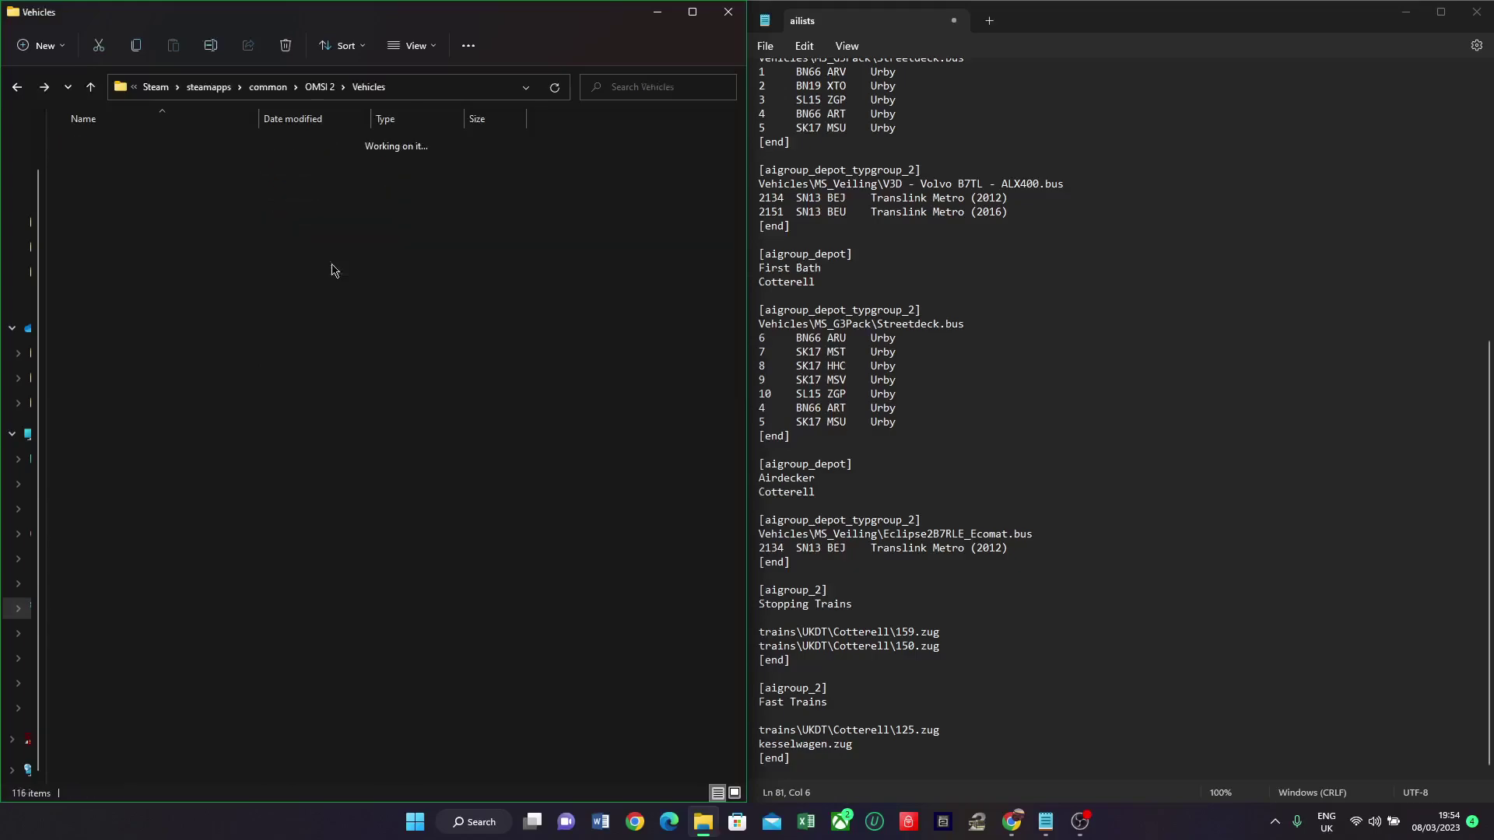
{"action": "key", "text": "End"}
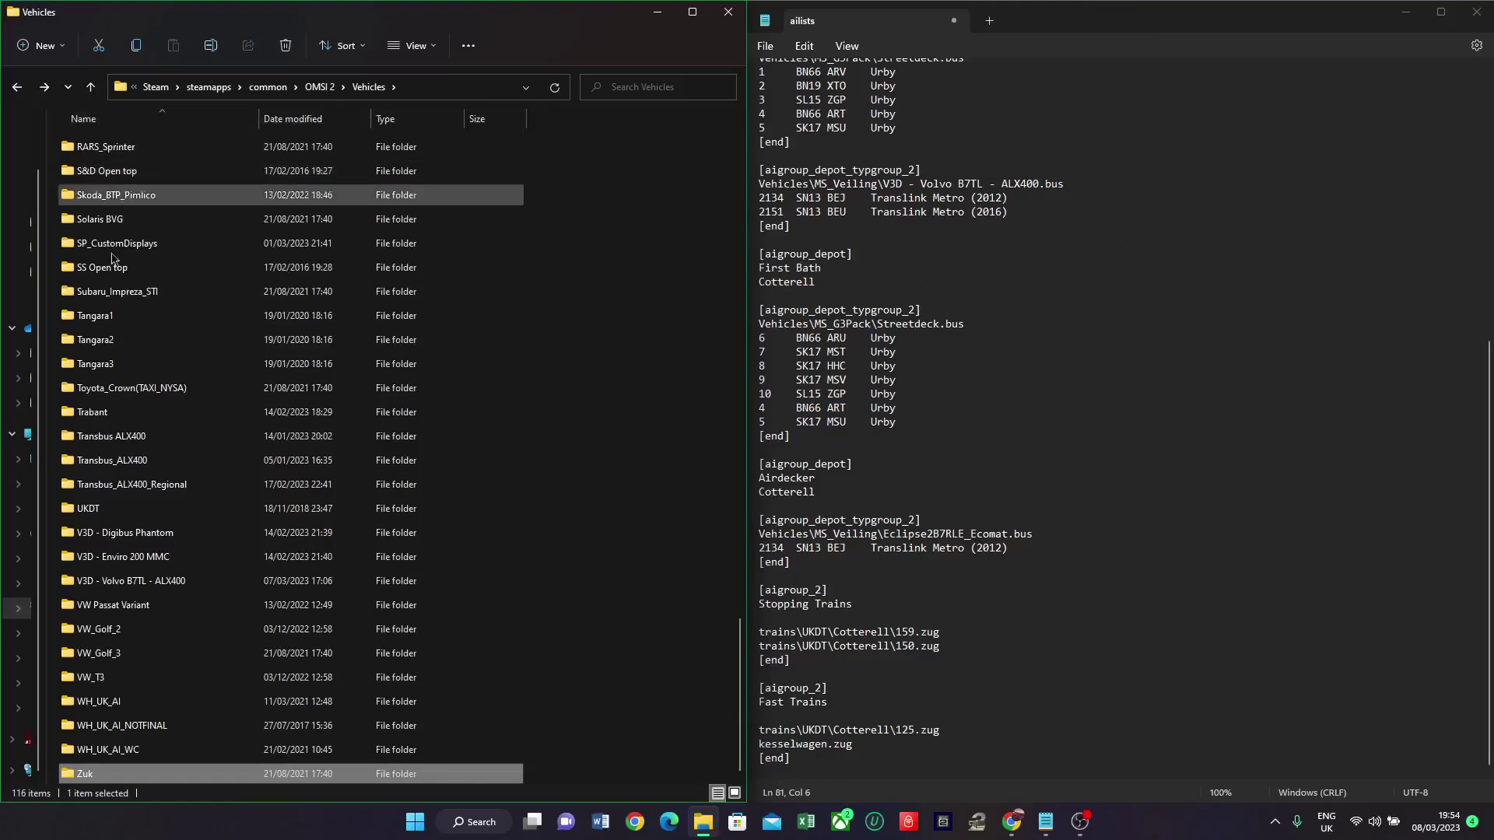
Step: Open the Cotterell folder inside the OMSI 2 maps folder to view its files
{"action": "key", "text": "alt+Up"}
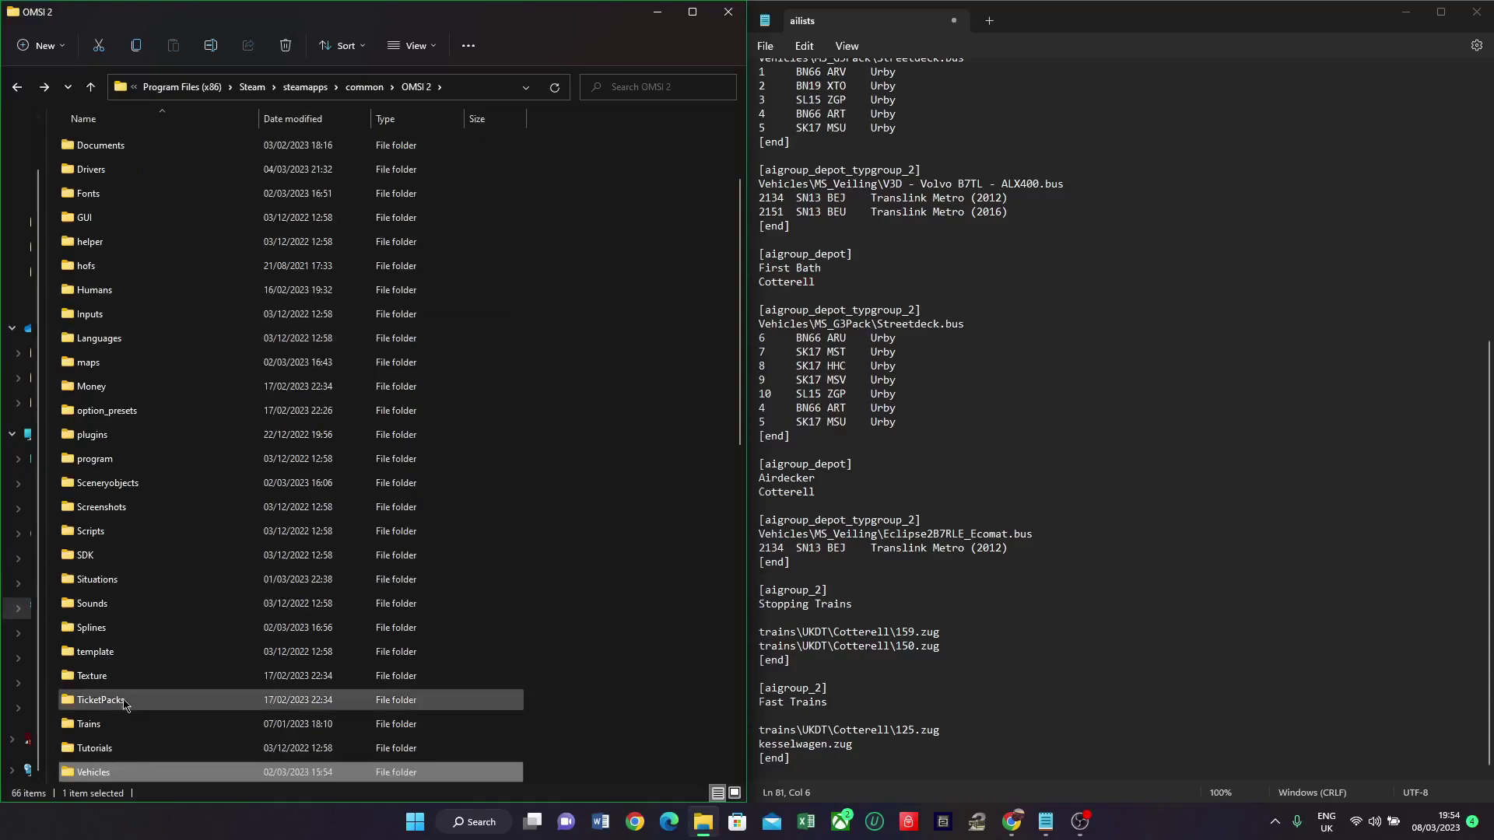
{"action": "double_click", "coordinate": [133, 358]}
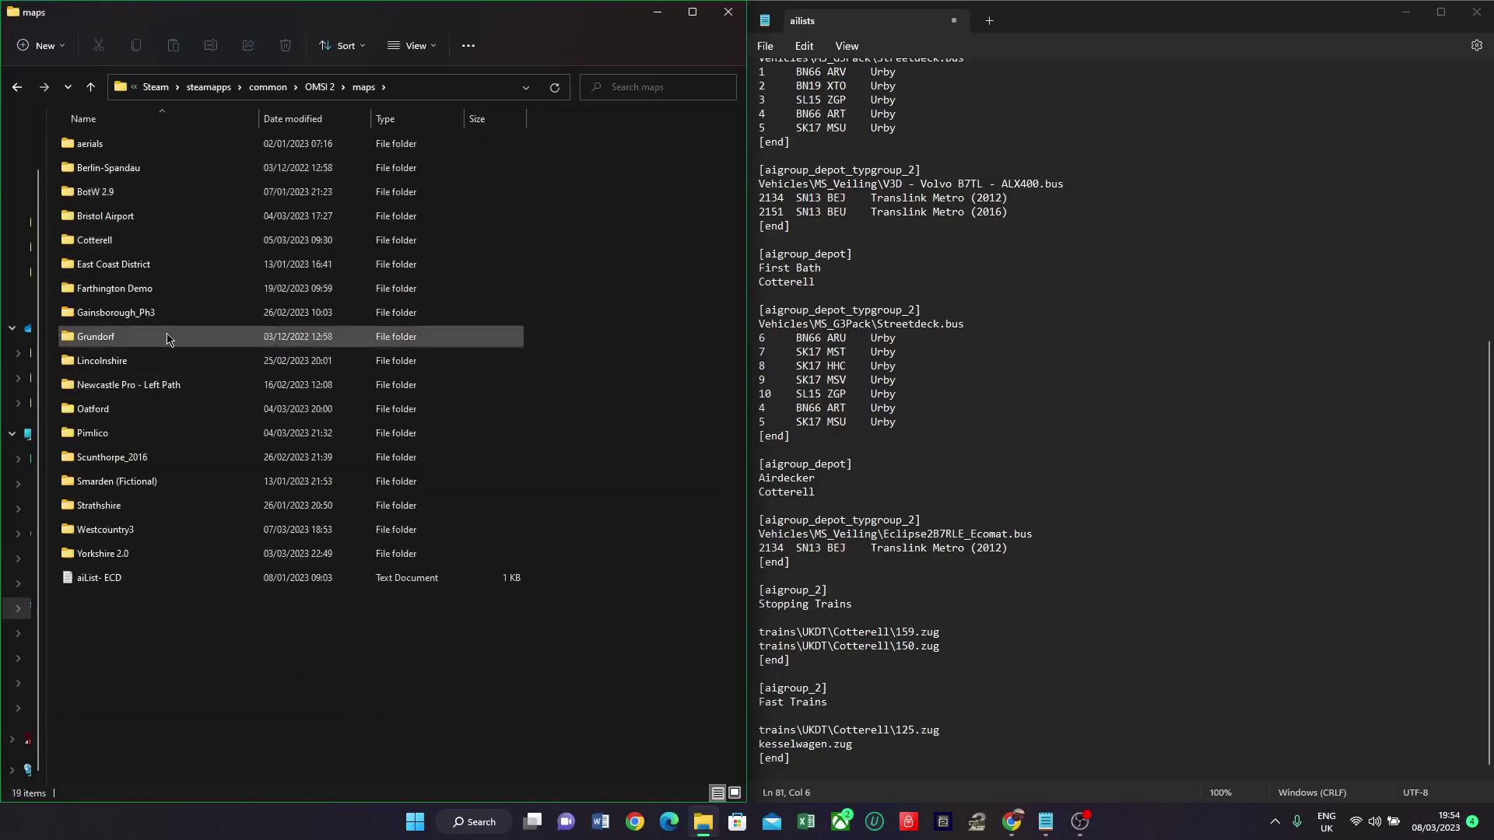
{"action": "double_click", "coordinate": [151, 241]}
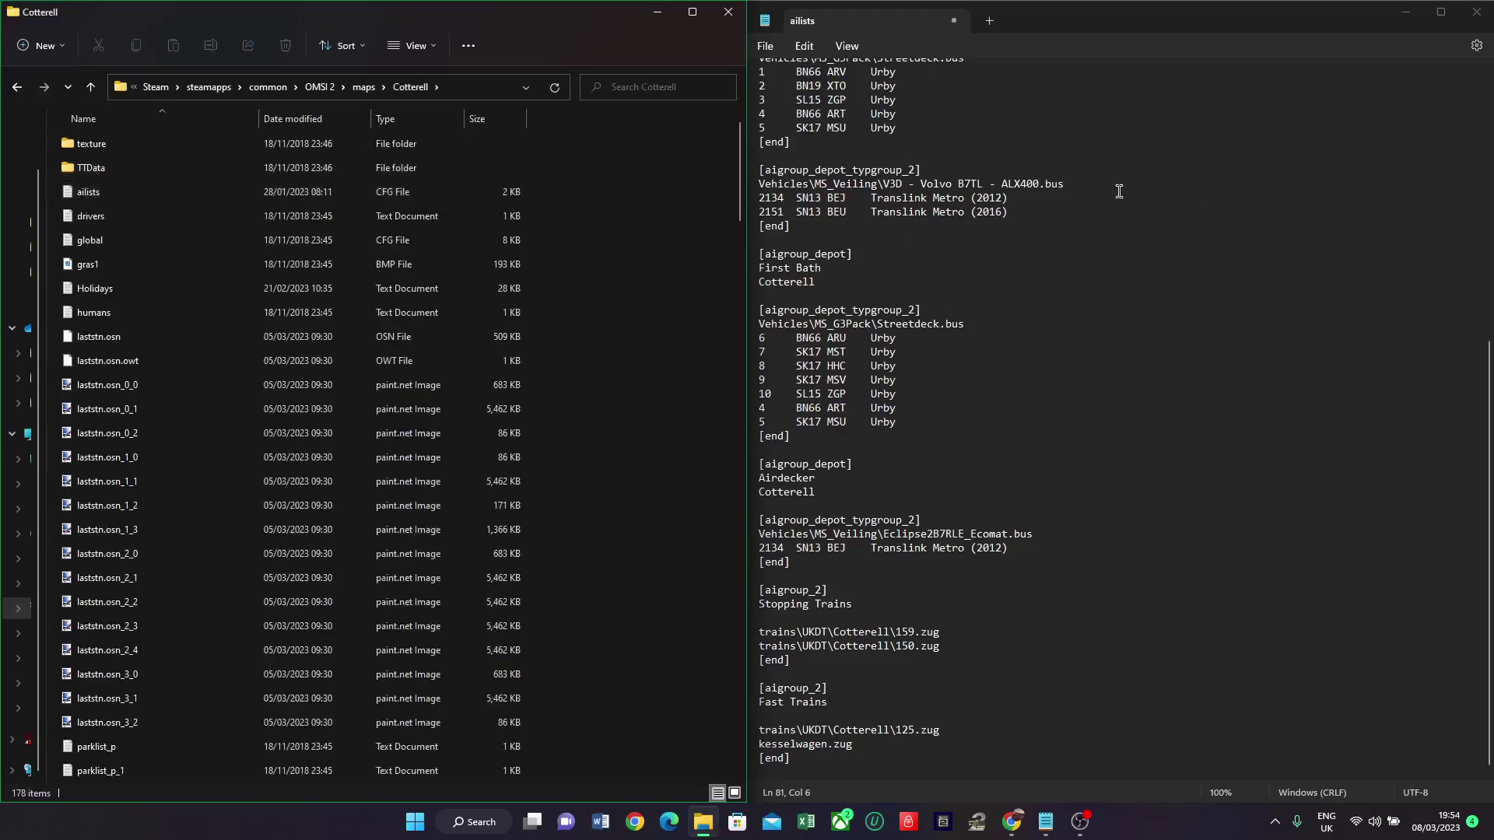
Step: Return to the OMSI 2 Vehicles folder and browse its list to the V3D - Volvo B7TL - ALX400 folder
{"action": "key", "text": "alt+Left"}
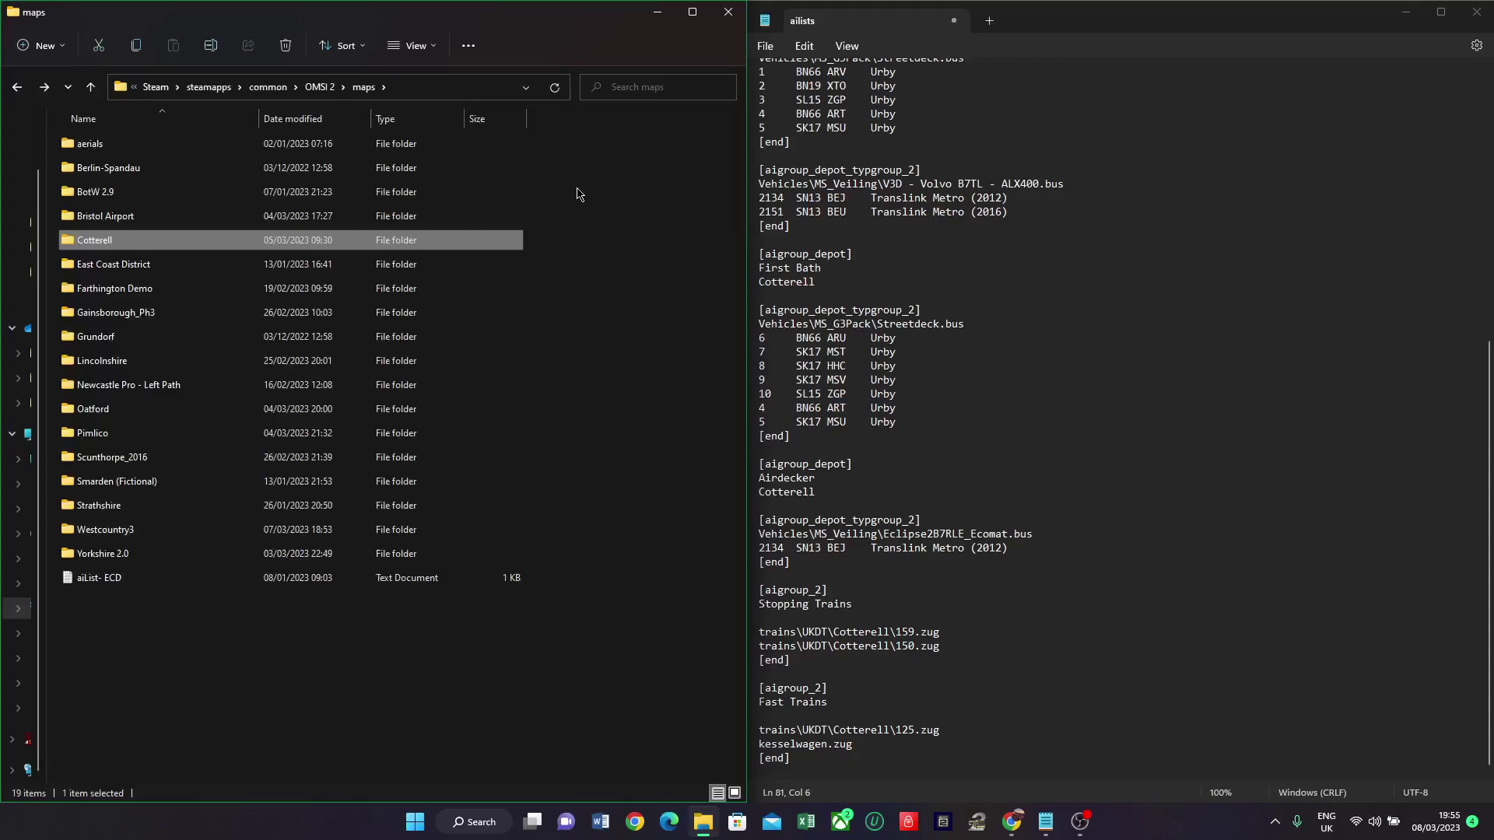
{"action": "key", "text": "alt+Left"}
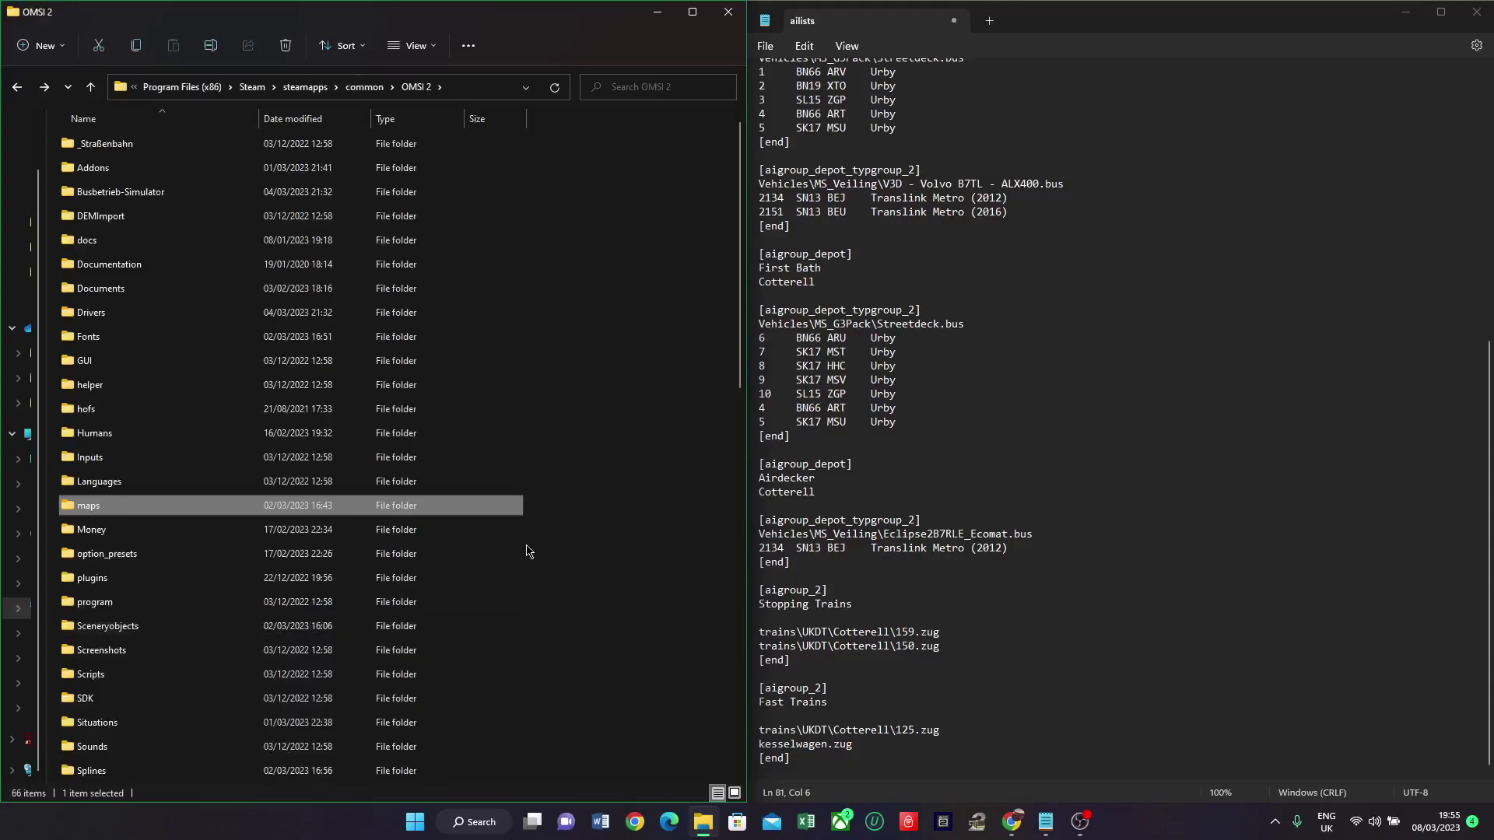
{"action": "key", "text": "alt+Left"}
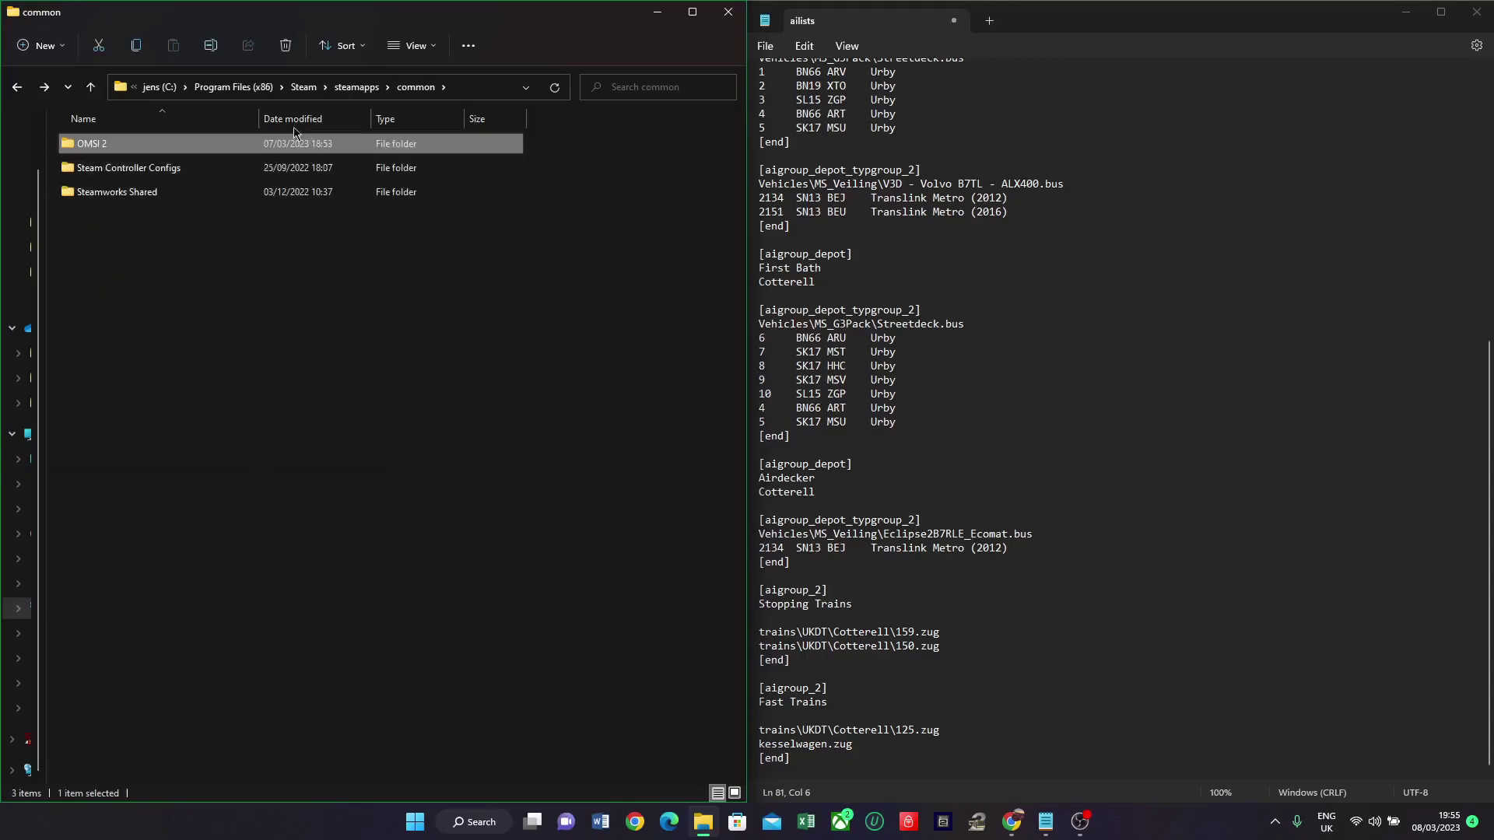
{"action": "double_click", "coordinate": [265, 150]}
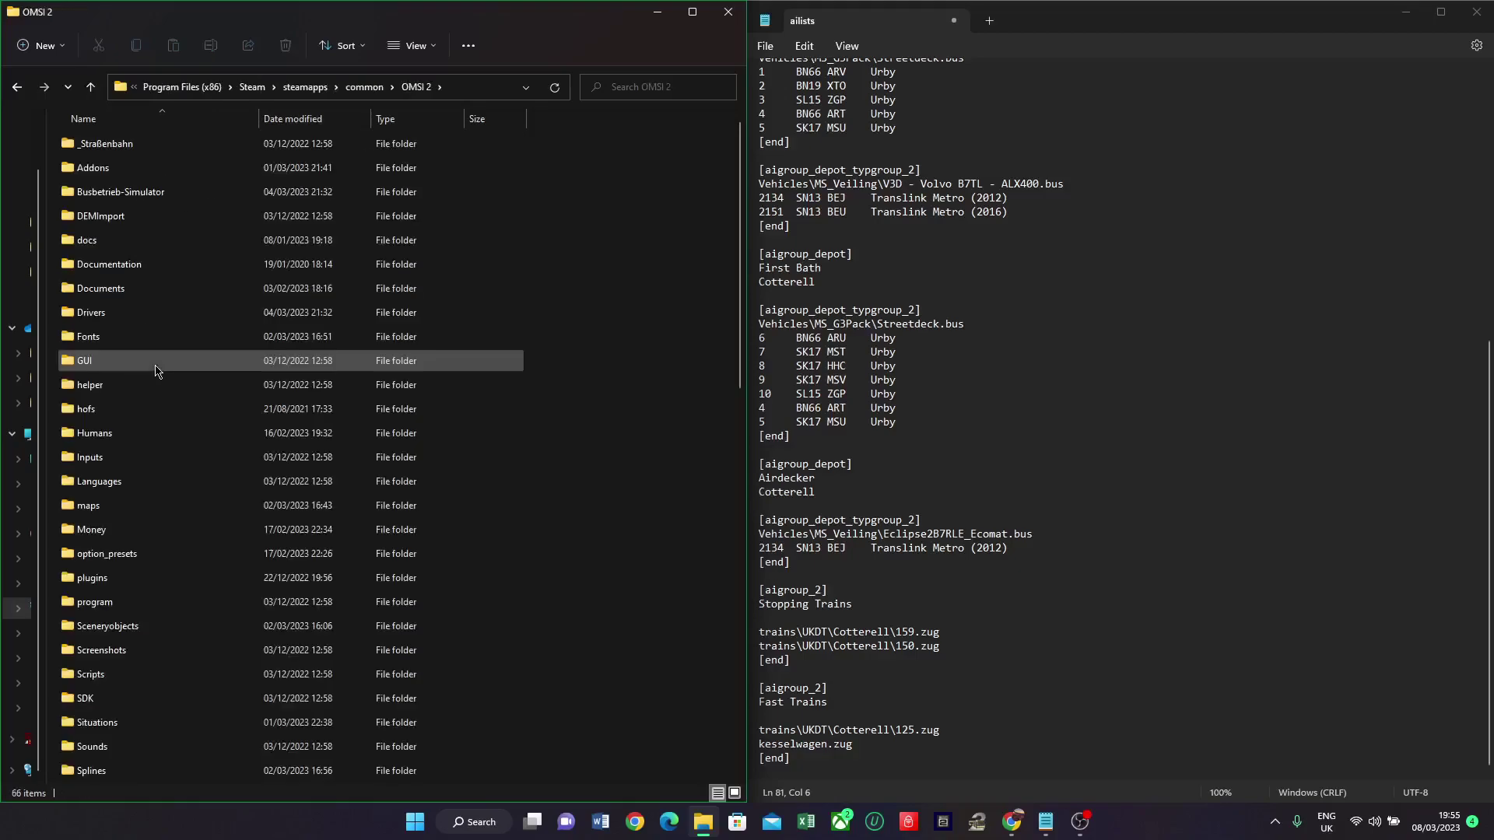
{"action": "double_click", "coordinate": [120, 138]}
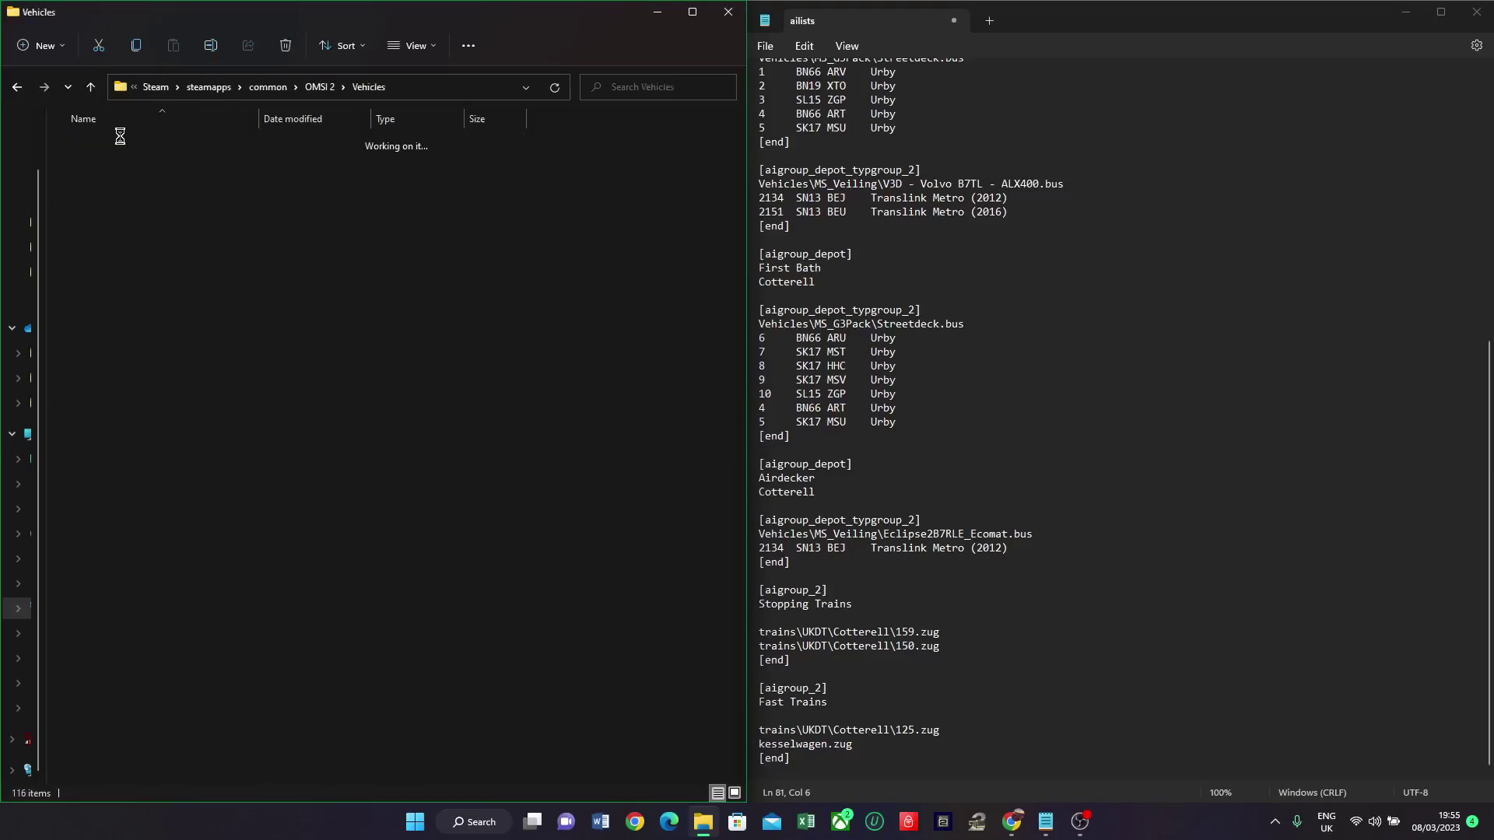
{"action": "scroll", "coordinate": [420, 447], "scroll_direction": "down", "scroll_amount": 12}
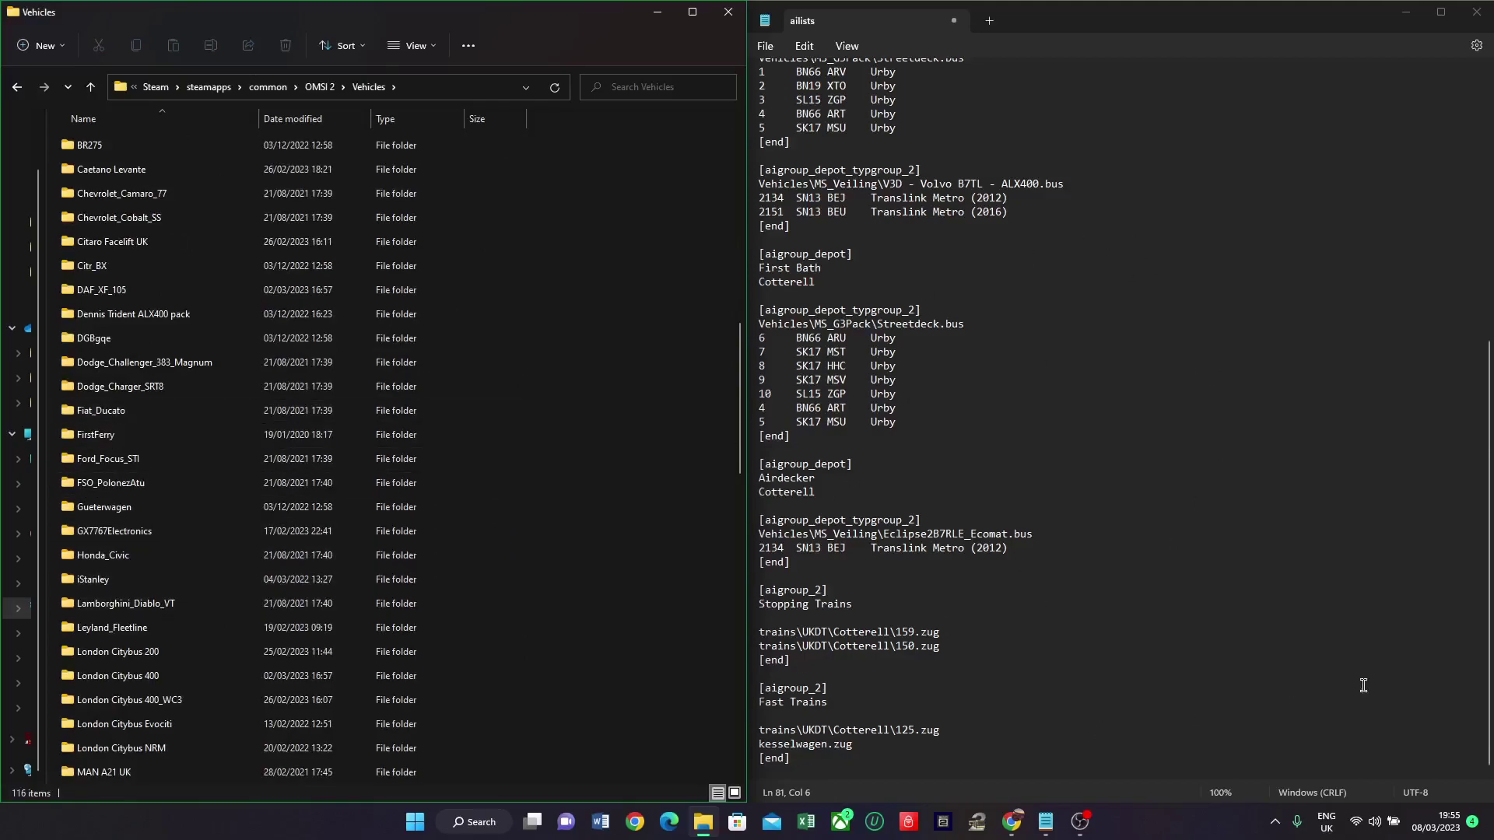
{"action": "scroll", "coordinate": [460, 467], "scroll_direction": "down", "scroll_amount": 5}
{"action": "scroll", "coordinate": [436, 487], "scroll_direction": "down", "scroll_amount": 5}
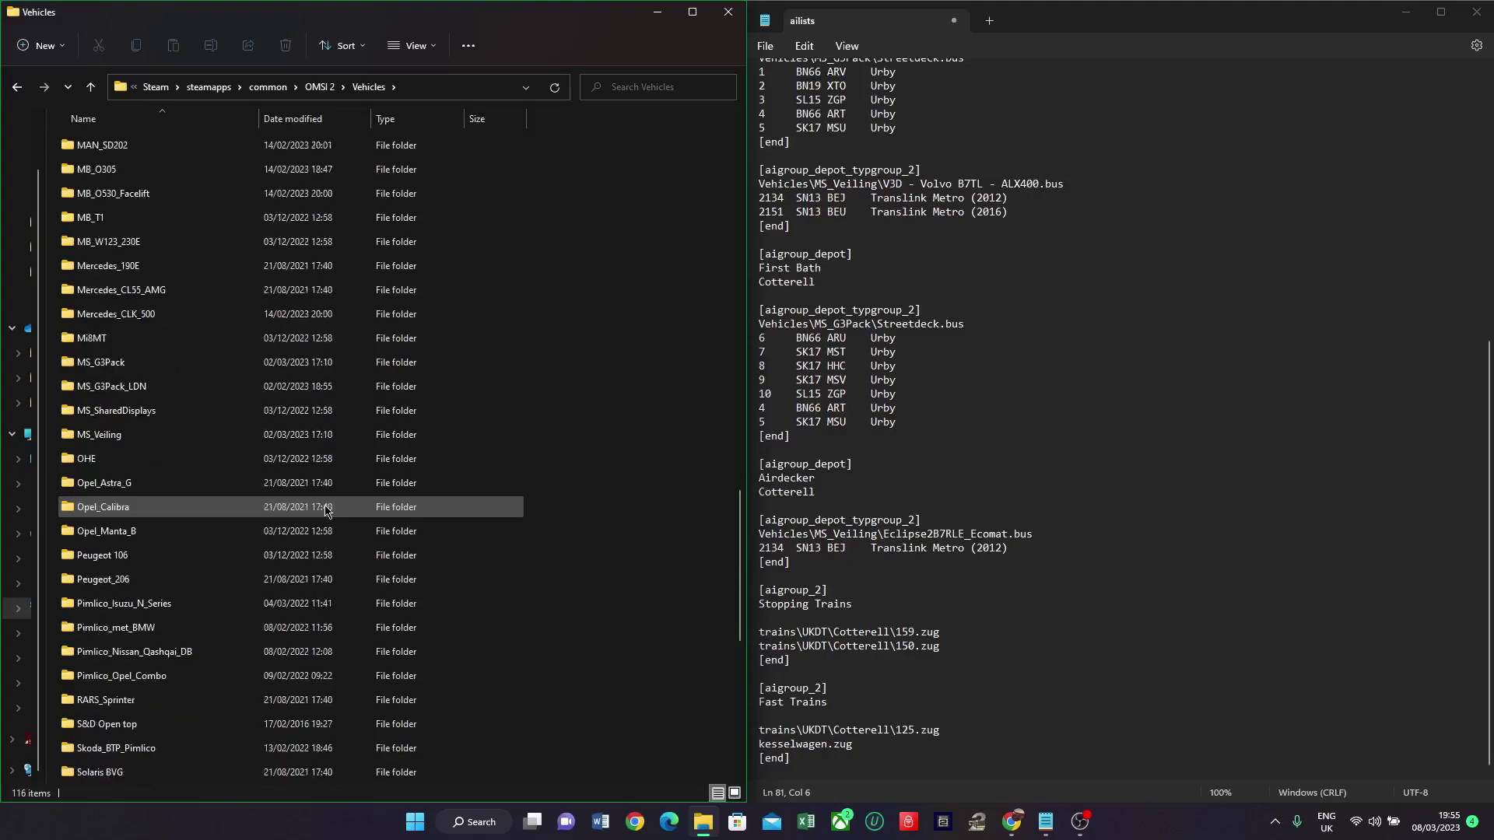
{"action": "scroll", "coordinate": [327, 511], "scroll_direction": "down", "scroll_amount": 2}
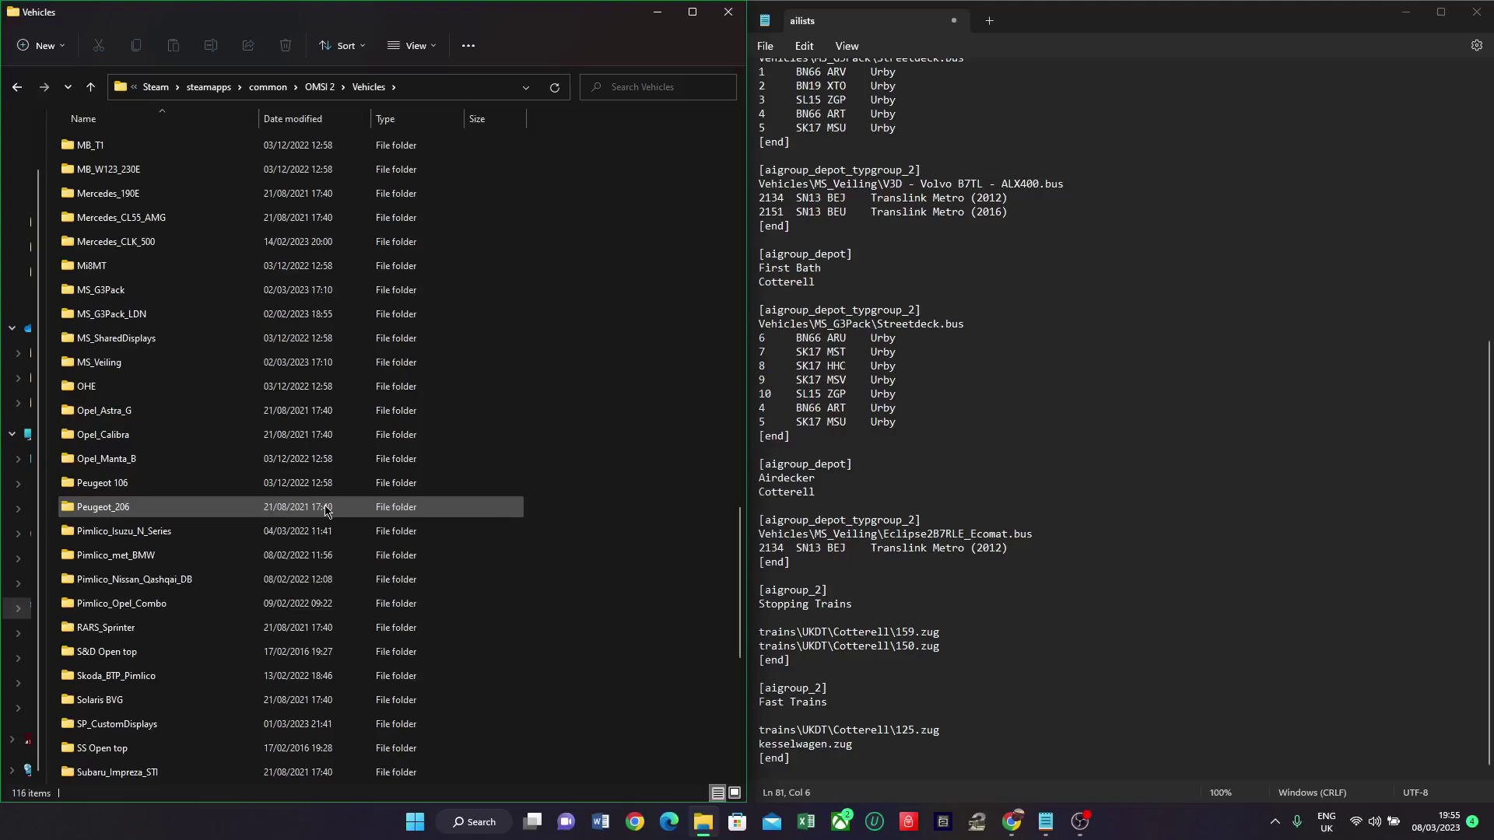
{"action": "scroll", "coordinate": [327, 512], "scroll_direction": "down", "scroll_amount": 7}
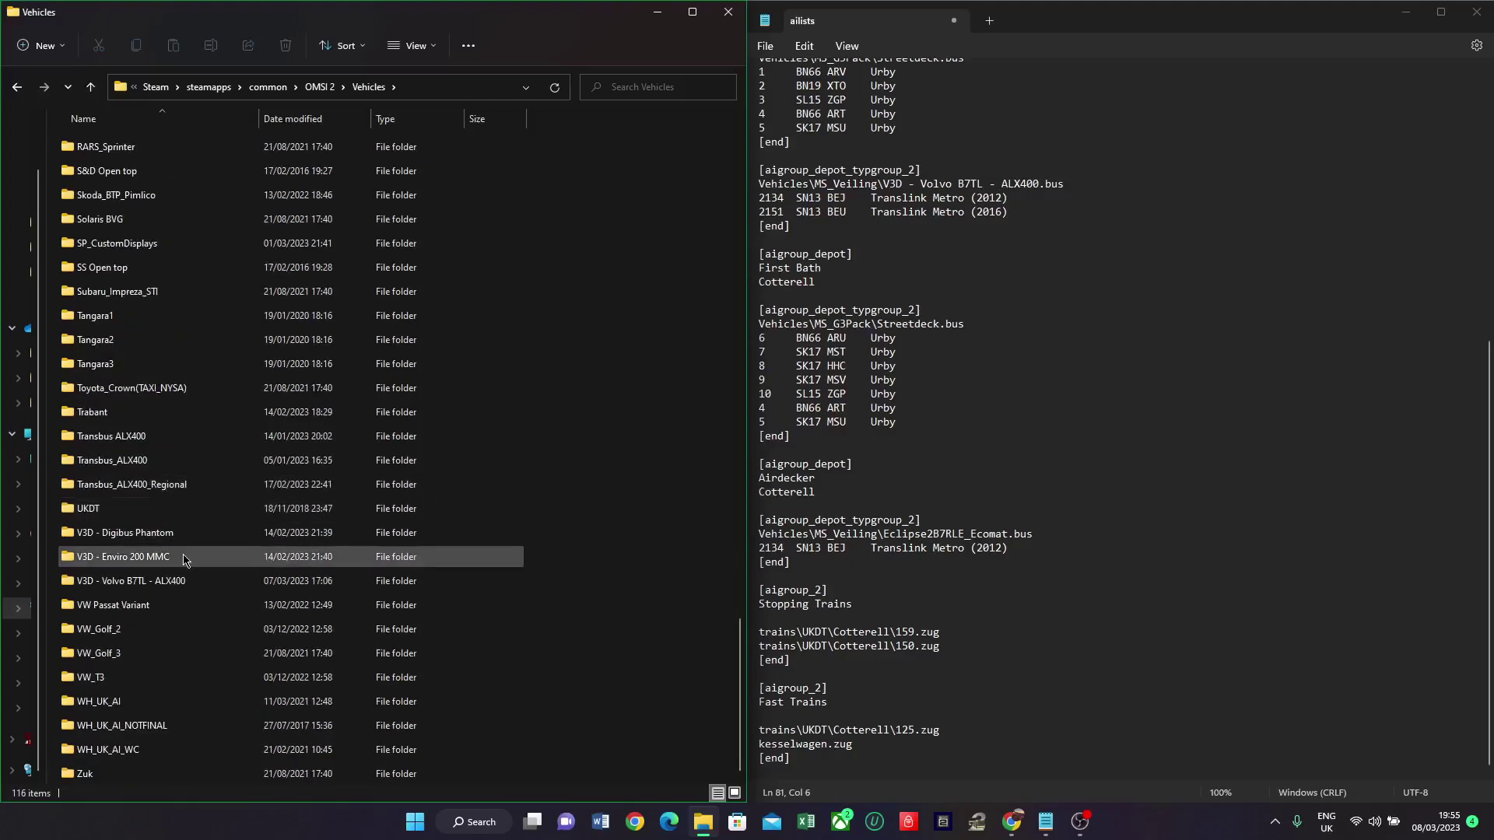
Step: Copy the folder name V3D - Volvo B7TL - ALX400 and paste it over MS_G3Pack in the First Bath Uni depot's Streetdeck path
{"action": "left_click", "coordinate": [171, 581]}
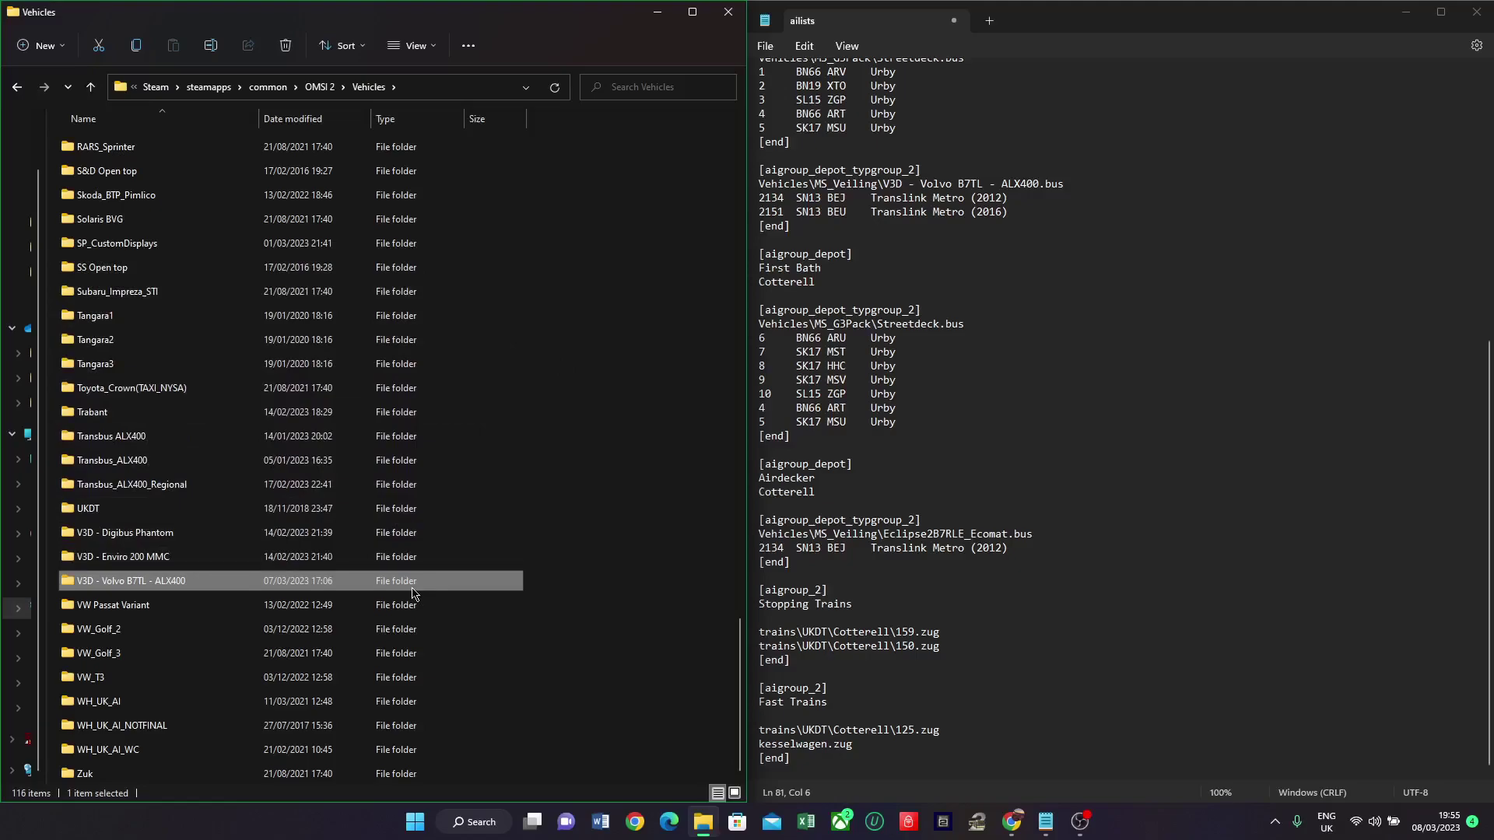
{"action": "key", "text": "F2"}
{"action": "key", "text": "ctrl+c"}
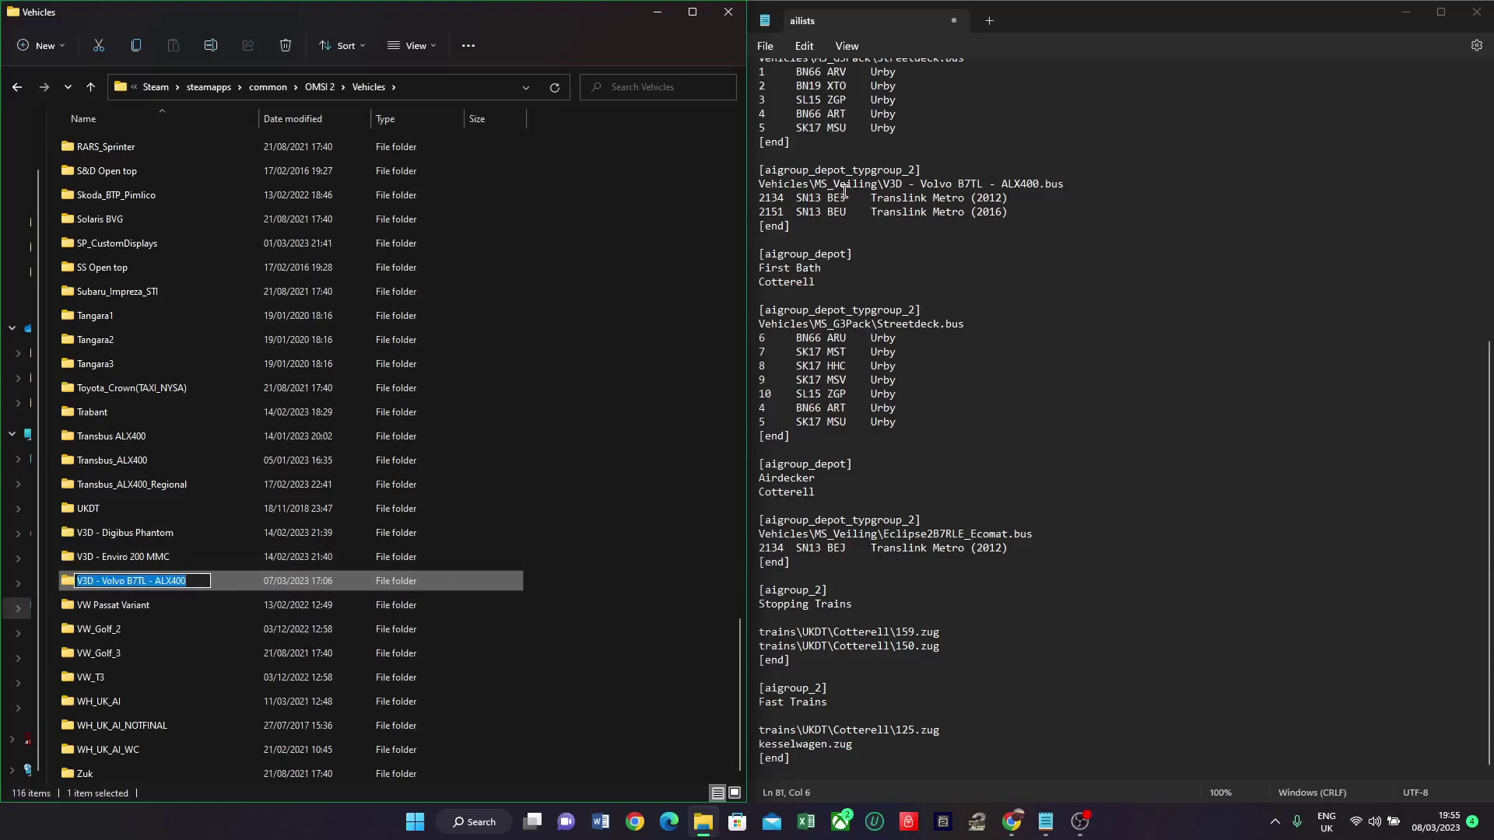
{"action": "scroll", "coordinate": [924, 262], "scroll_direction": "up", "scroll_amount": 5}
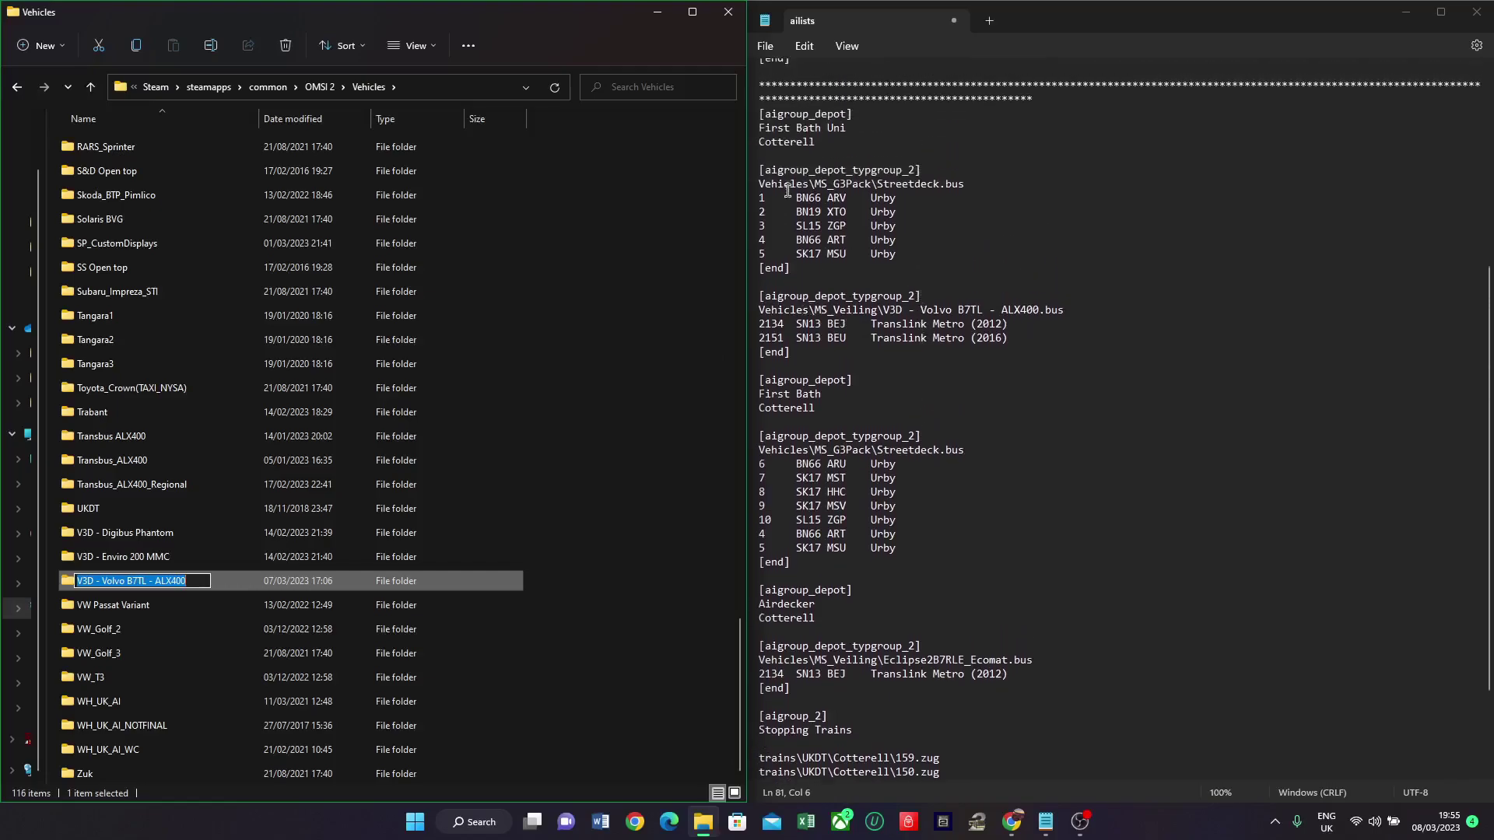
{"action": "left_click_drag", "start_coordinate": [940, 268], "coordinate": [757, 268]}
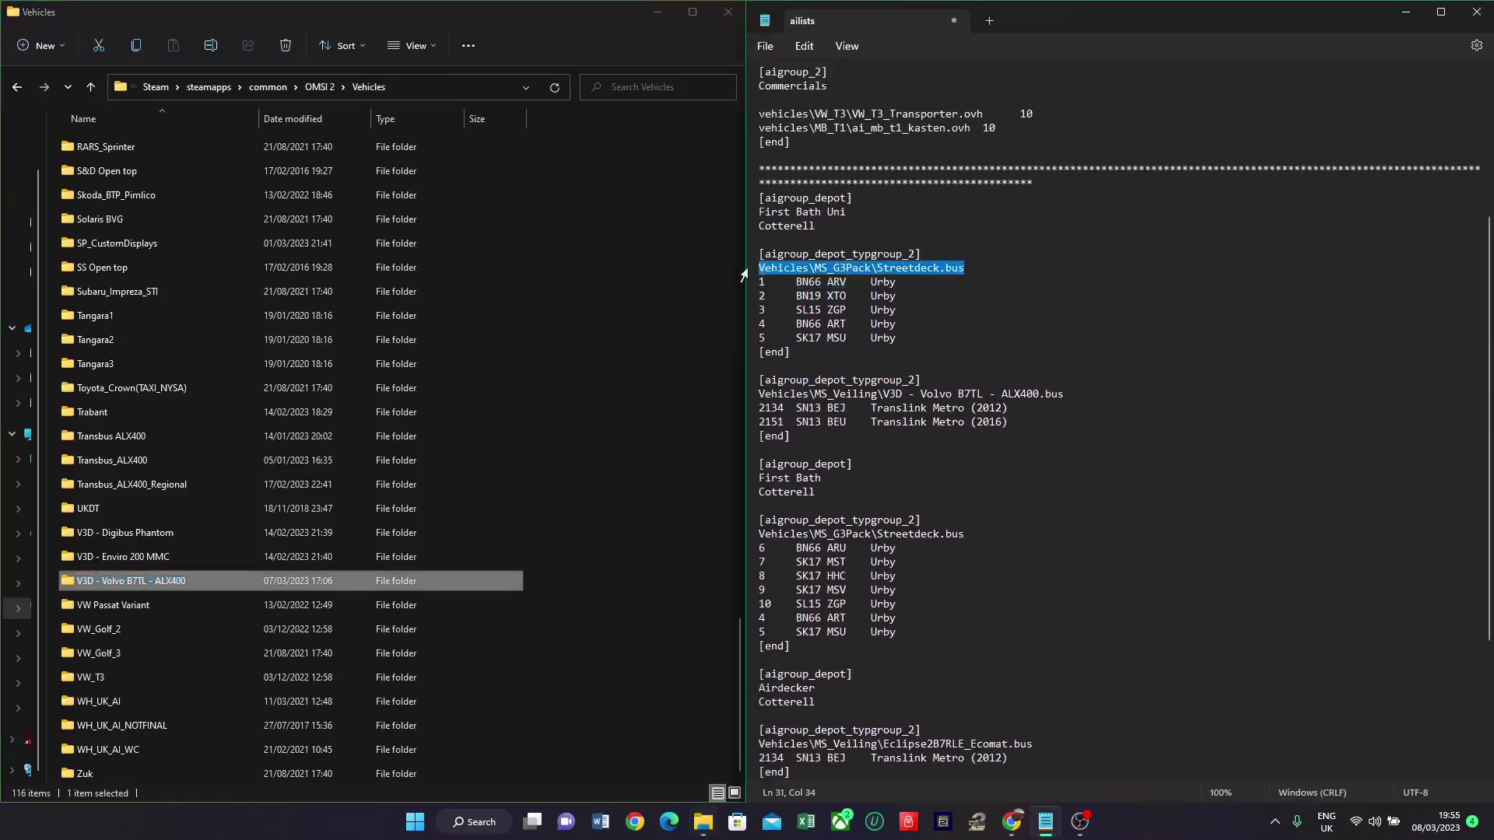
{"action": "left_click", "coordinate": [825, 265]}
{"action": "left_click_drag", "start_coordinate": [815, 265], "coordinate": [862, 268]}
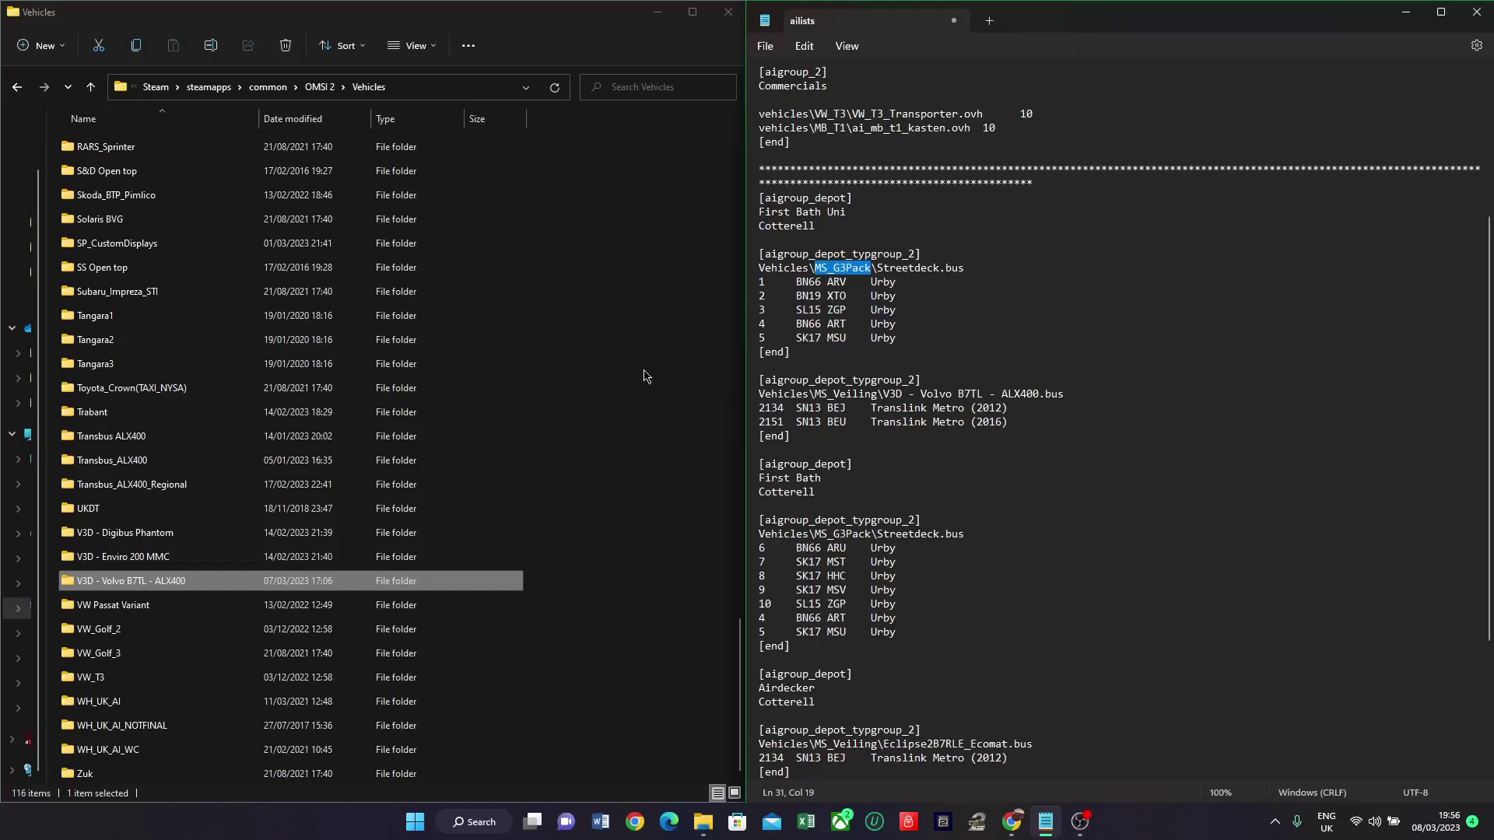
{"action": "key", "text": "ctrl+v"}
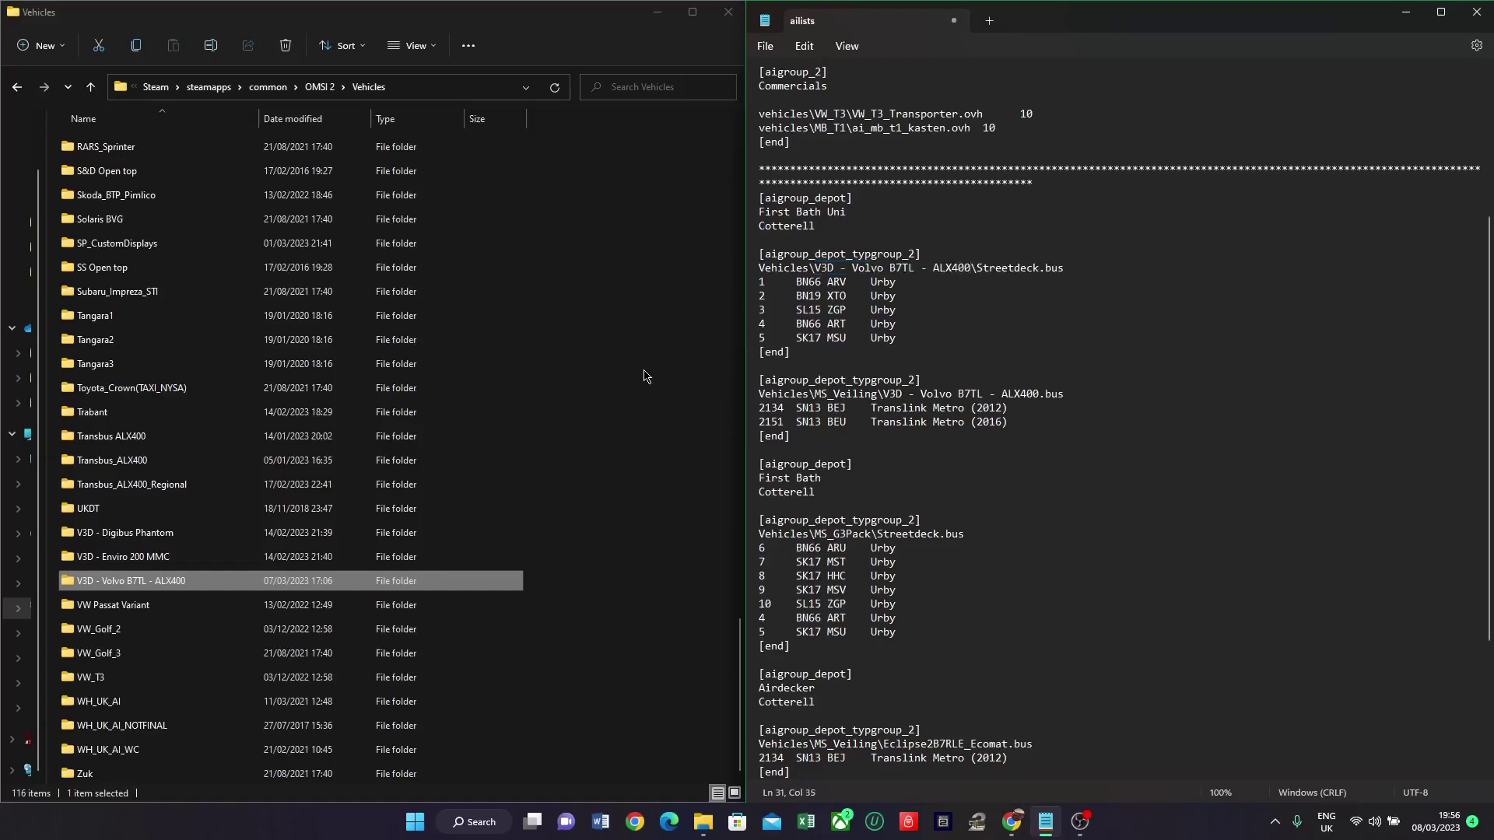
{"action": "left_click_drag", "start_coordinate": [974, 267], "coordinate": [830, 268]}
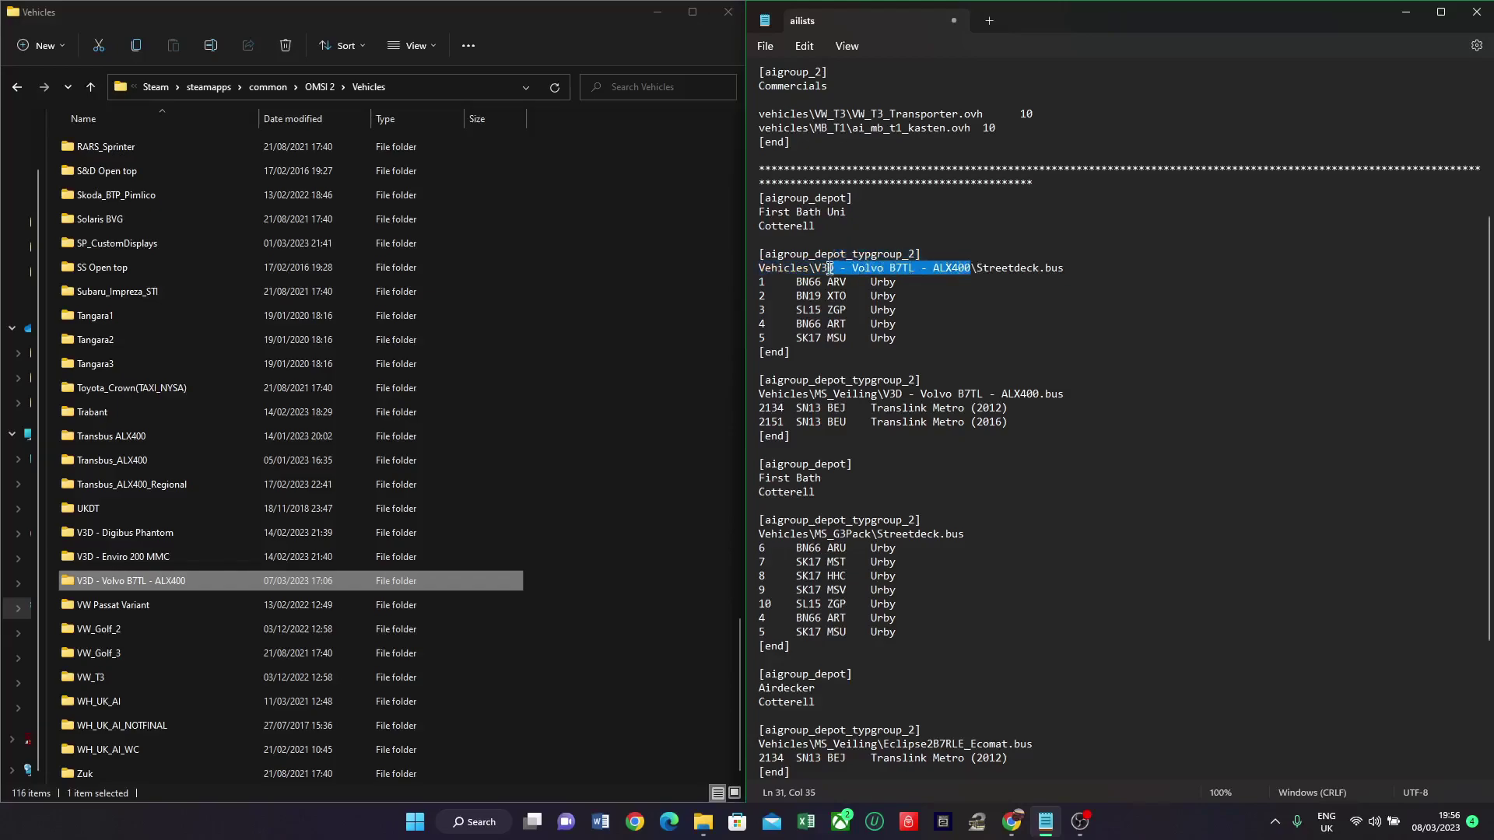
{"action": "left_click", "coordinate": [1006, 306]}
{"action": "left_click_drag", "start_coordinate": [977, 268], "coordinate": [1039, 267]}
{"action": "left_click", "coordinate": [1034, 309]}
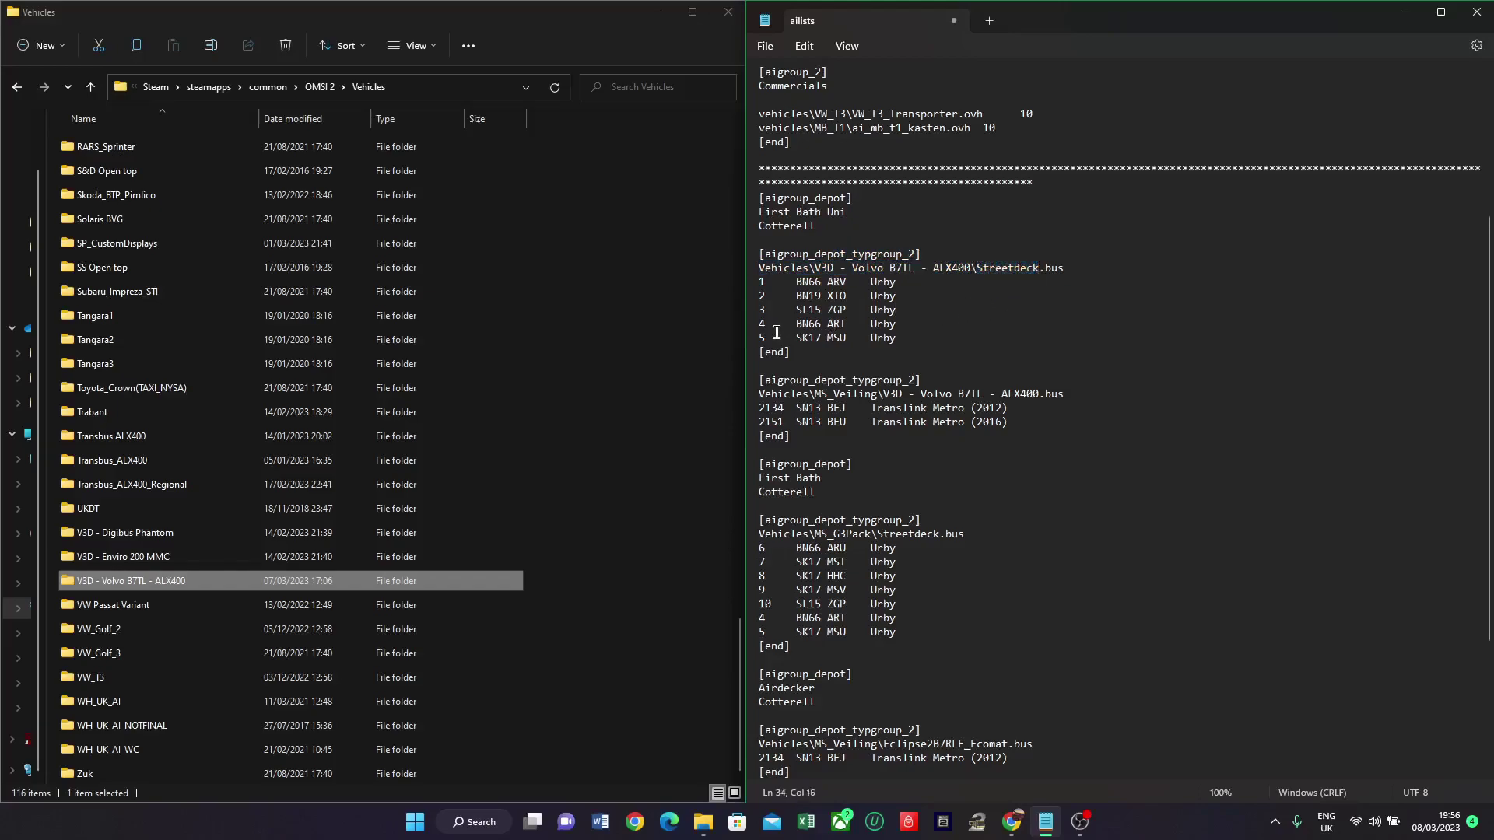
Step: Copy the name Volvo_B7TL_ALX400Rfd_215 from the V3D - Volvo B7TL - ALX400 folder and paste it over Streetdeck in the First Bath Uni path, keeping .bus
{"action": "double_click", "coordinate": [431, 583]}
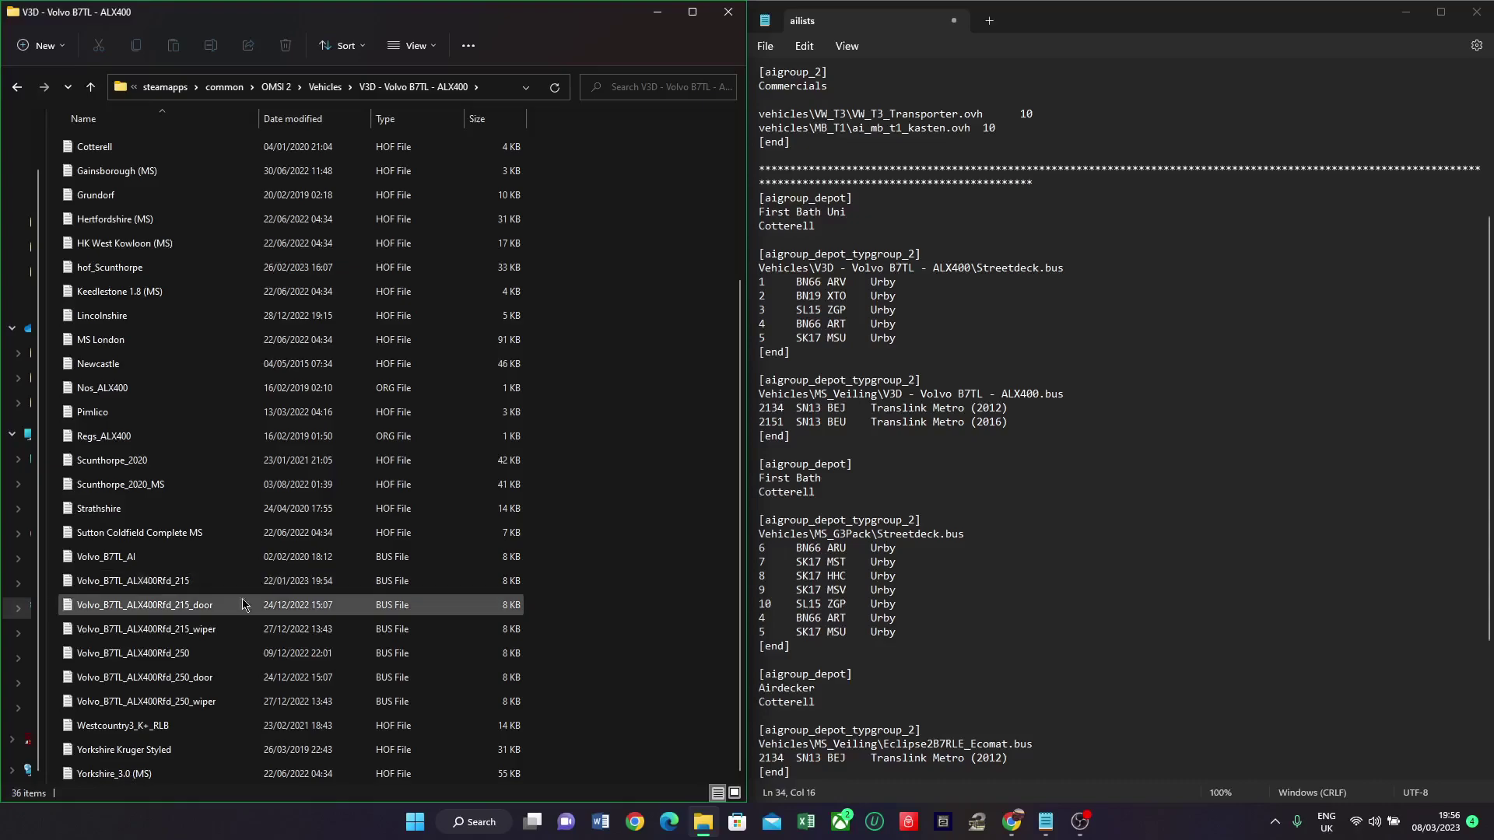
{"action": "left_click_drag", "start_coordinate": [583, 689], "coordinate": [336, 581]}
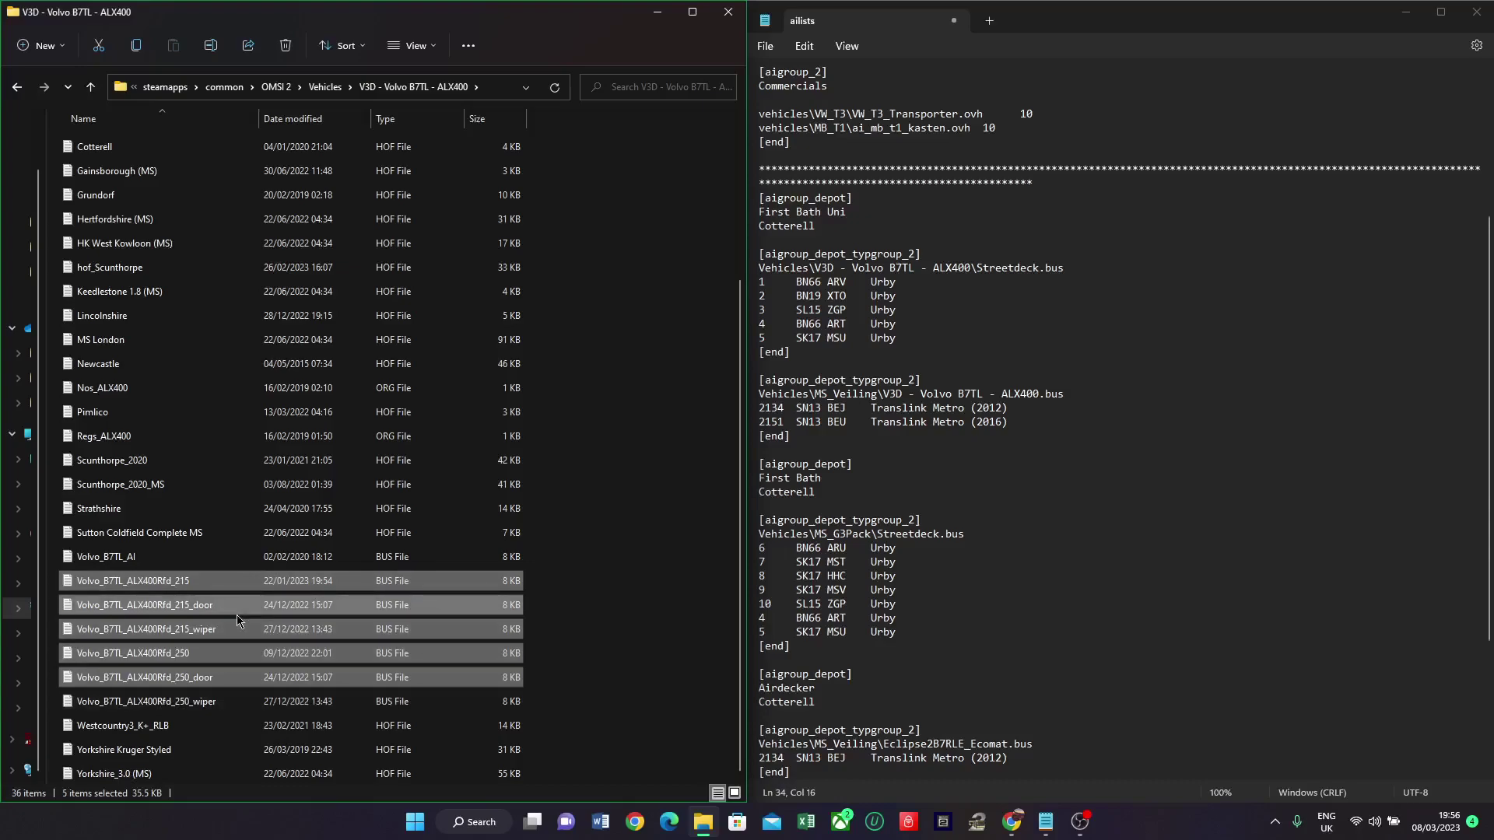
{"action": "left_click", "coordinate": [199, 579]}
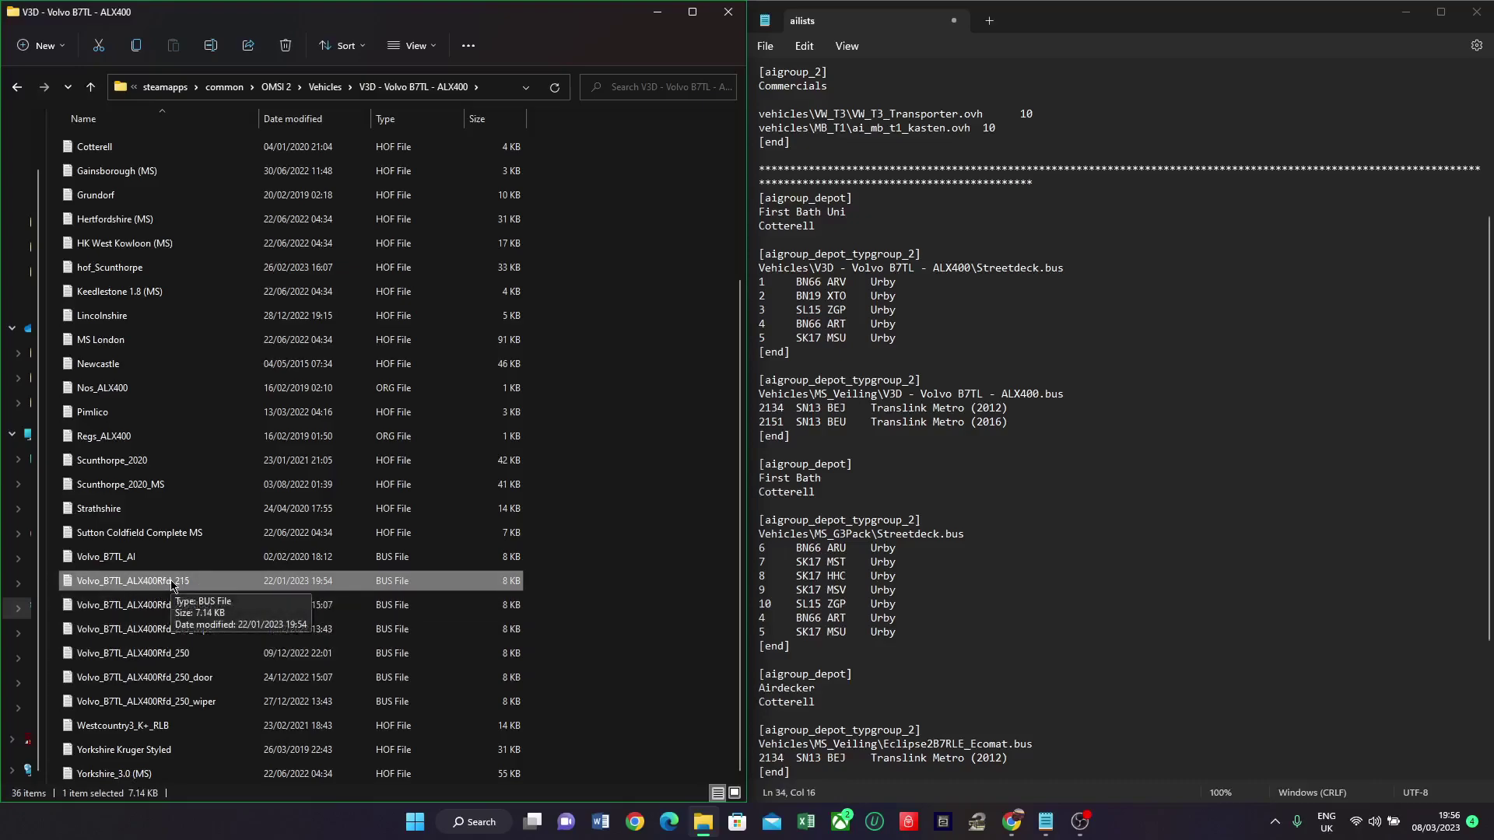
{"action": "left_click", "coordinate": [169, 581]}
{"action": "key", "text": "ctrl+c"}
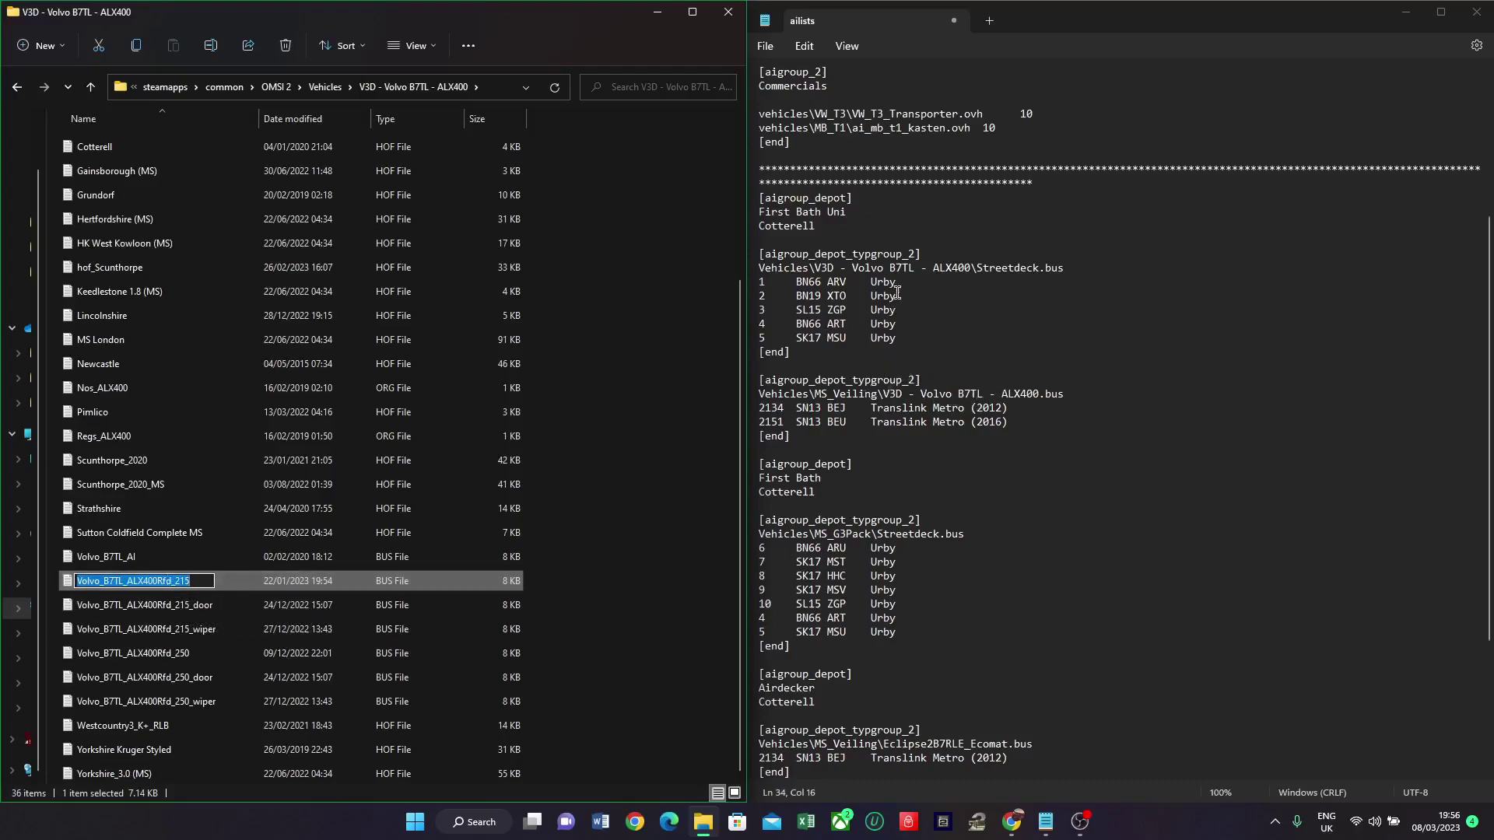
{"action": "left_click_drag", "start_coordinate": [975, 268], "coordinate": [1039, 268]}
{"action": "key", "text": "ctrl+v"}
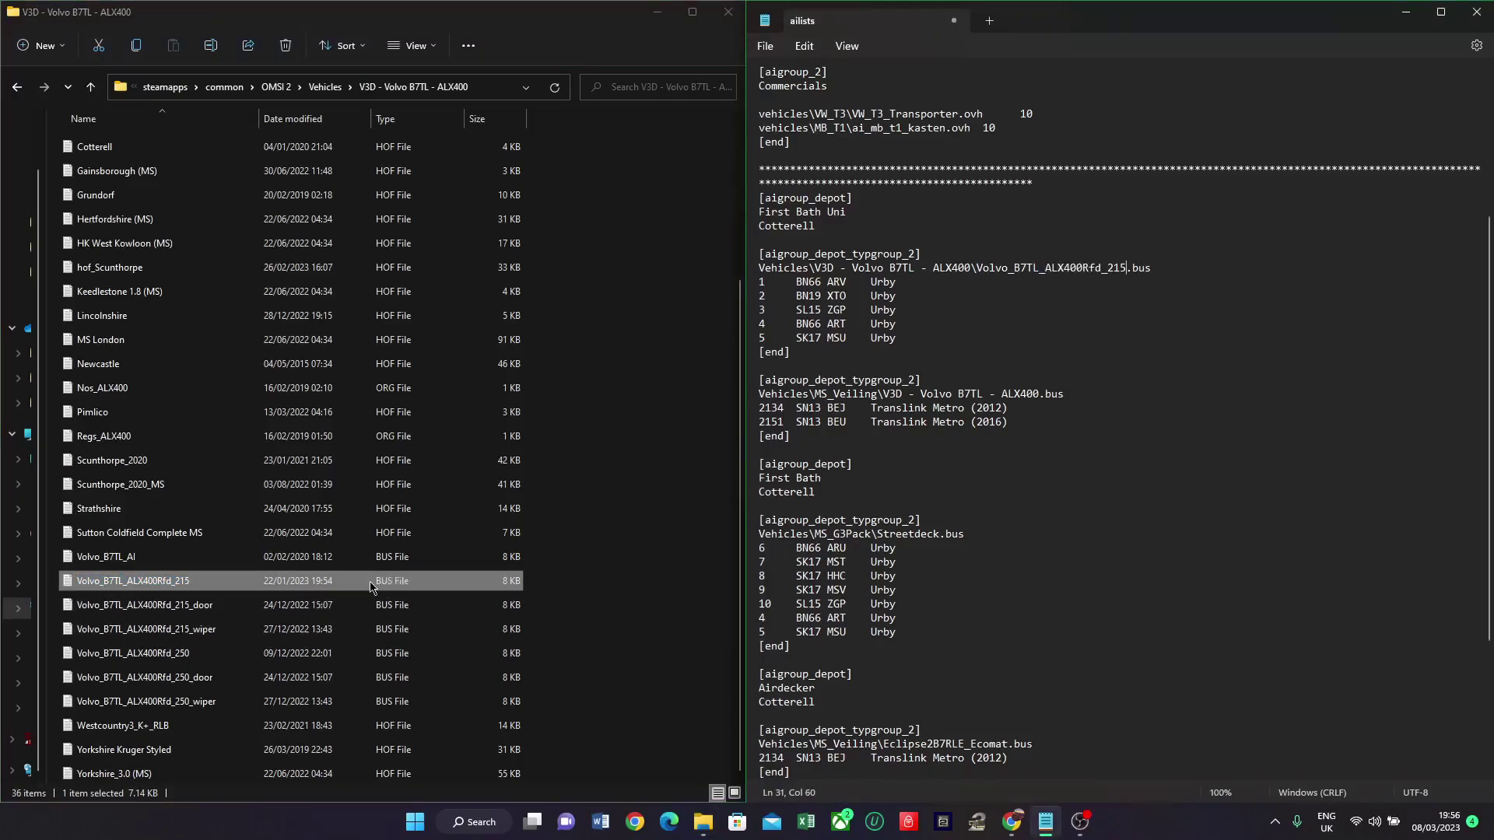
{"action": "left_click_drag", "start_coordinate": [1127, 267], "coordinate": [1159, 263]}
{"action": "left_click", "coordinate": [1164, 262]}
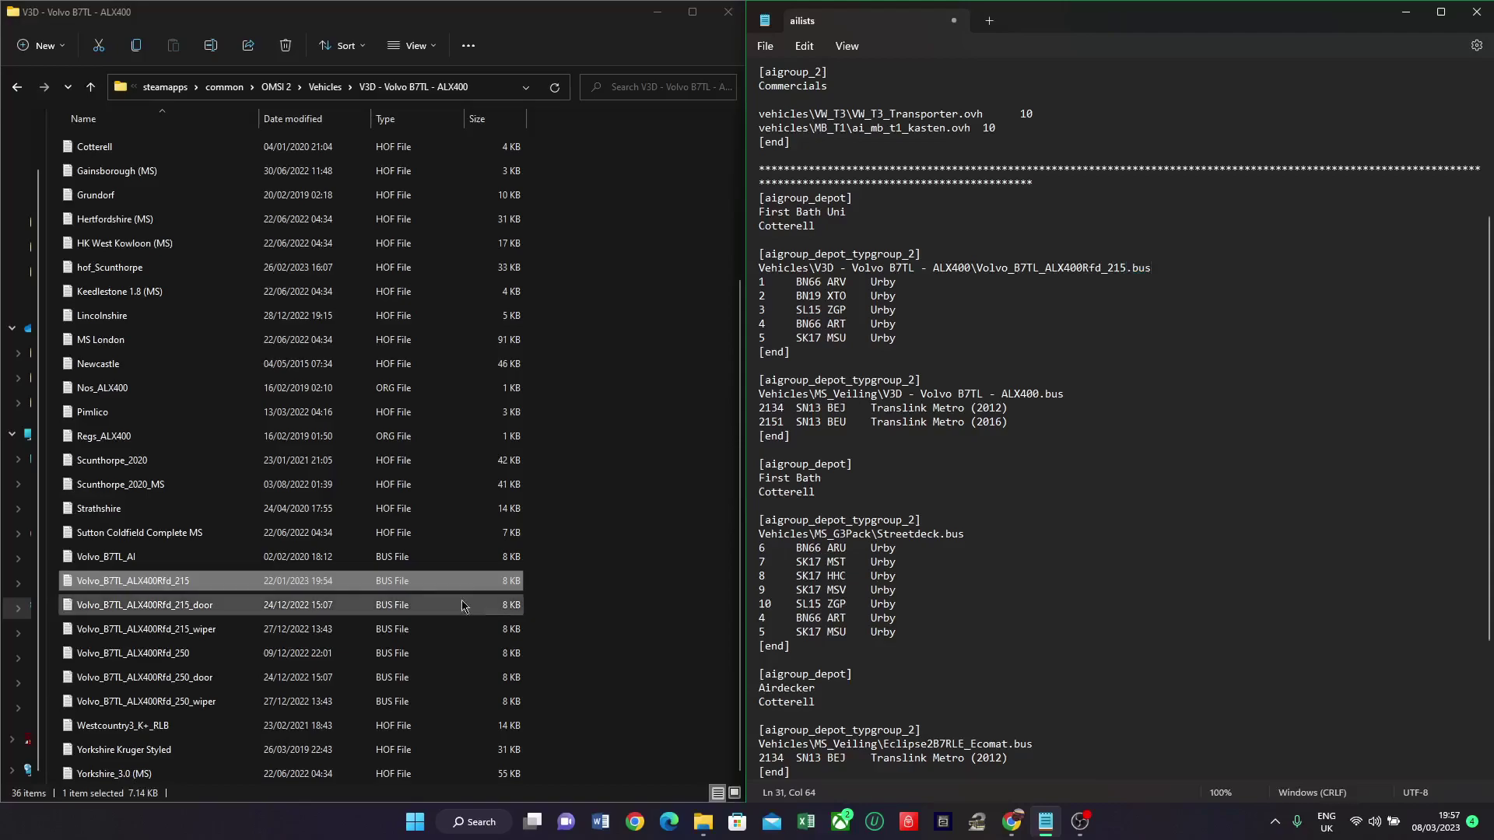
Step: Open the Nos_ALX400 file from the V3D - Volvo B7TL - ALX400 folder to get the bus fleet numbers
{"action": "scroll", "coordinate": [353, 510], "scroll_direction": "up", "scroll_amount": 3}
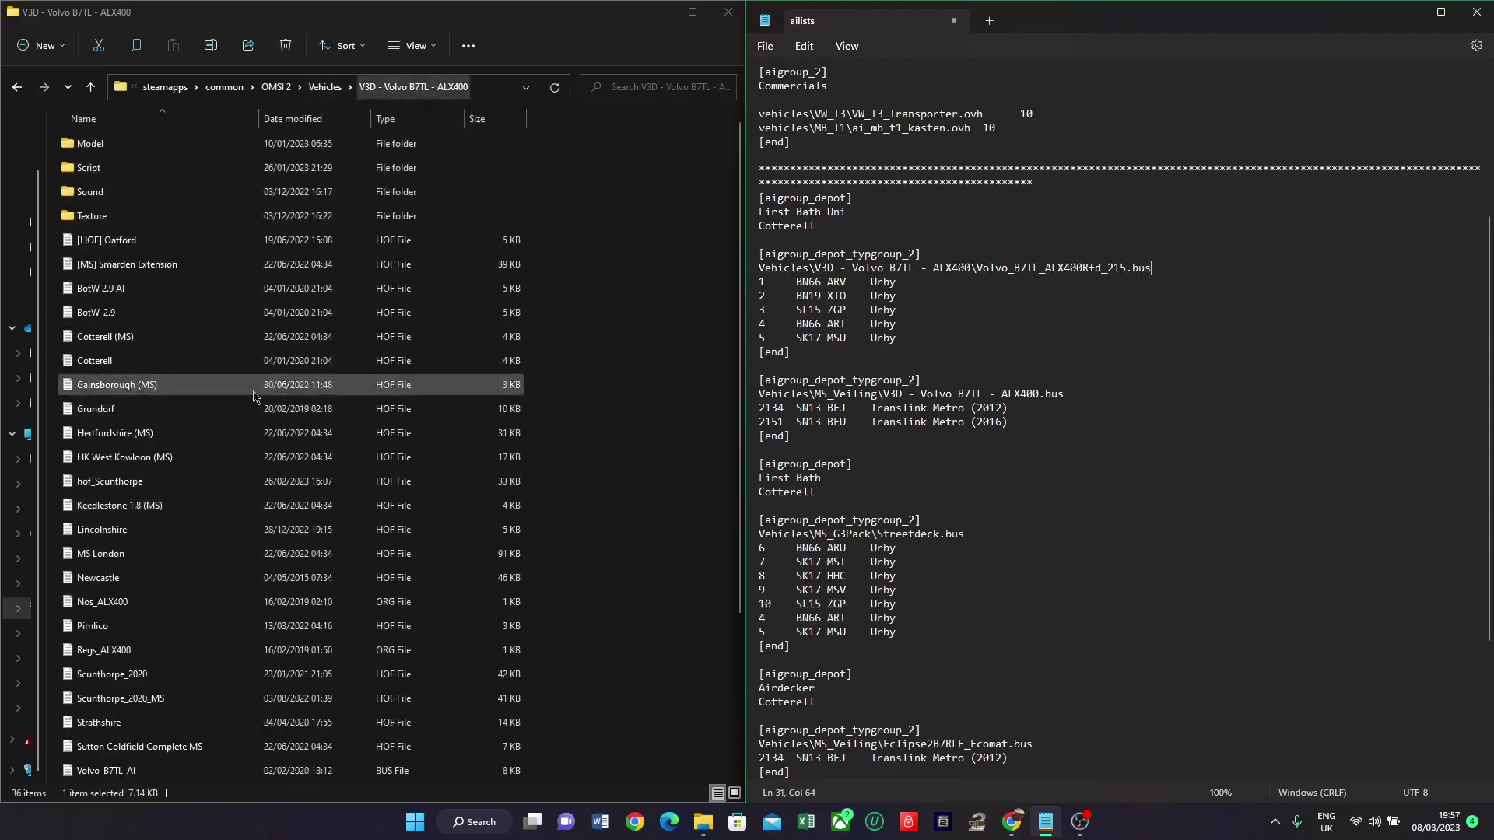
{"action": "scroll", "coordinate": [156, 295], "scroll_direction": "down", "scroll_amount": 5}
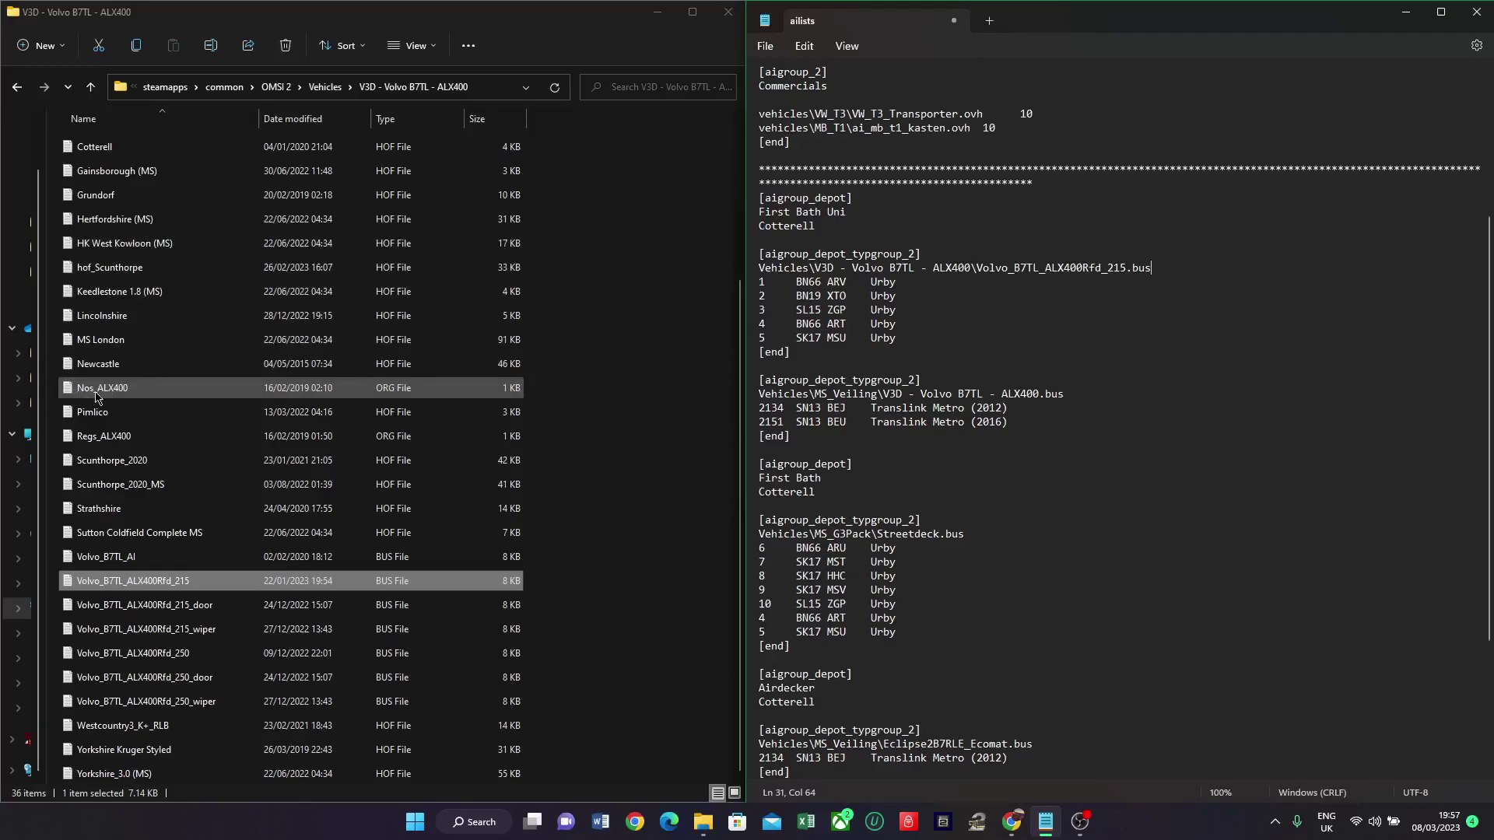
{"action": "double_click", "coordinate": [168, 390]}
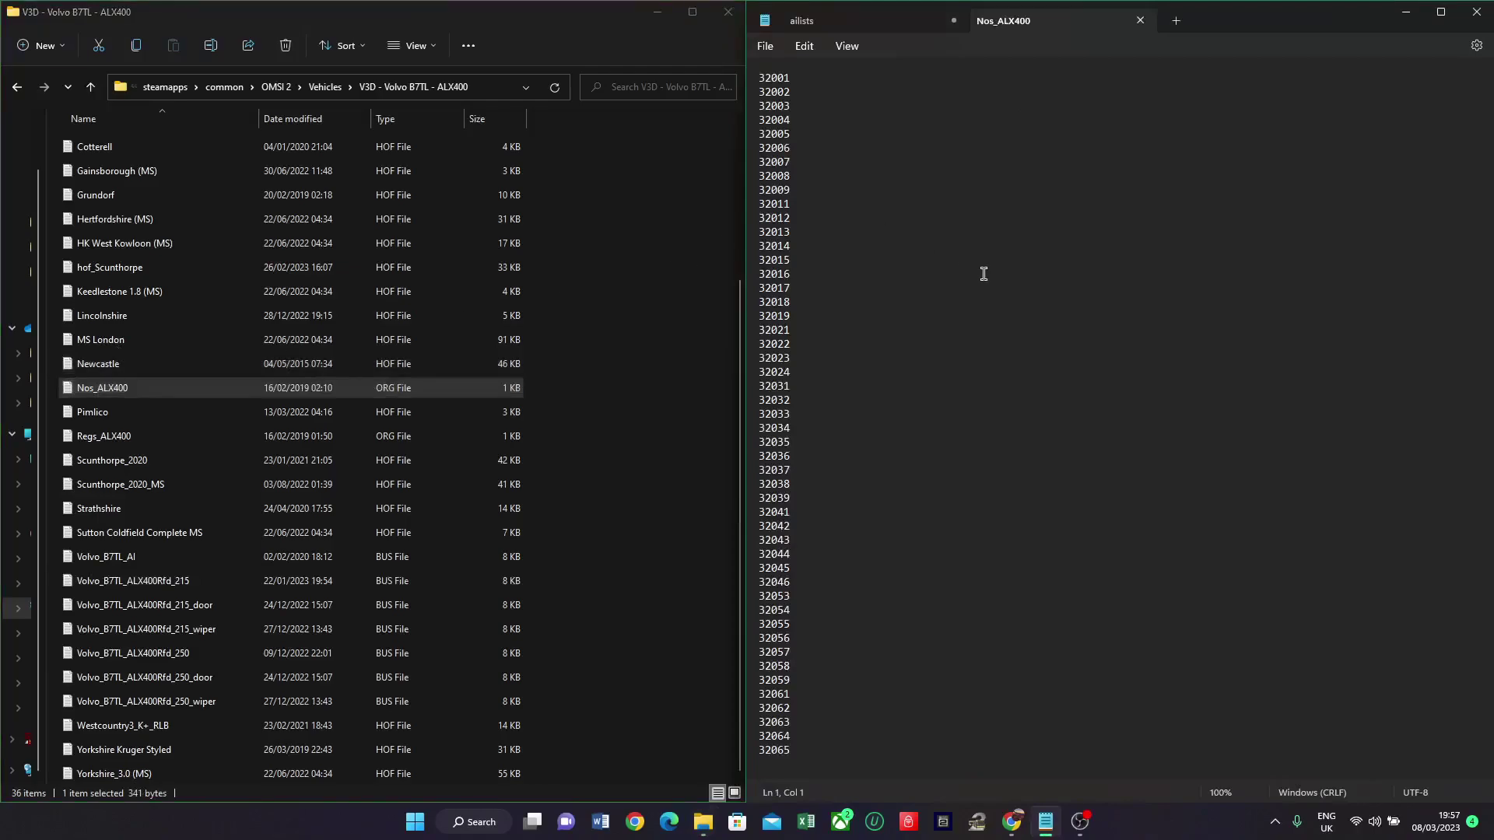
{"action": "left_click_drag", "start_coordinate": [886, 610], "coordinate": [807, 160]}
{"action": "left_click", "coordinate": [887, 346]}
Step: Split Nos_ALX400 and ailists into separate windows and arrange them side by side
{"action": "left_click_drag", "start_coordinate": [1199, 26], "coordinate": [134, 141]}
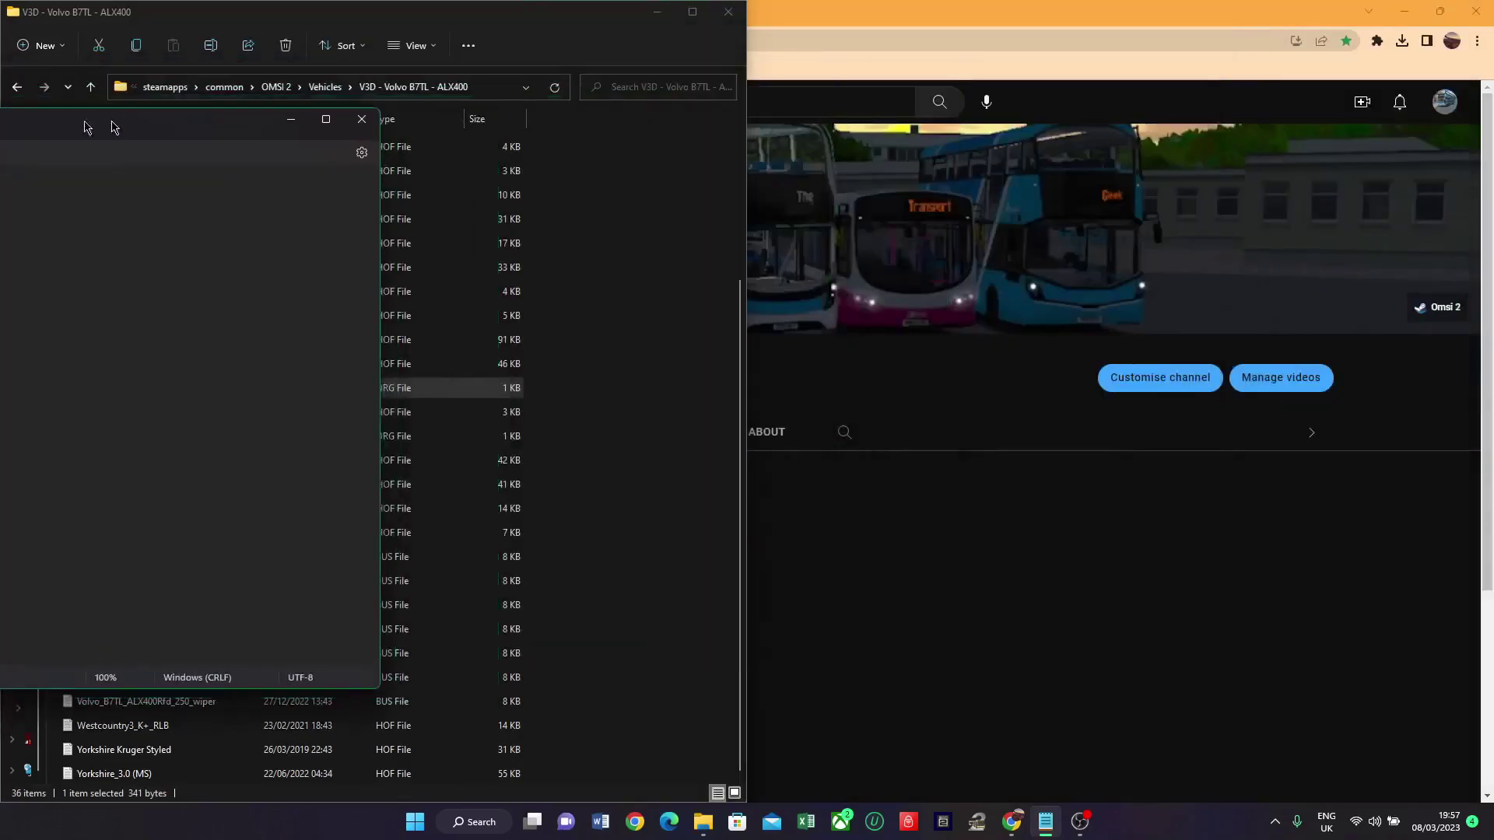
{"action": "left_click_drag", "start_coordinate": [43, 132], "coordinate": [1, 136]}
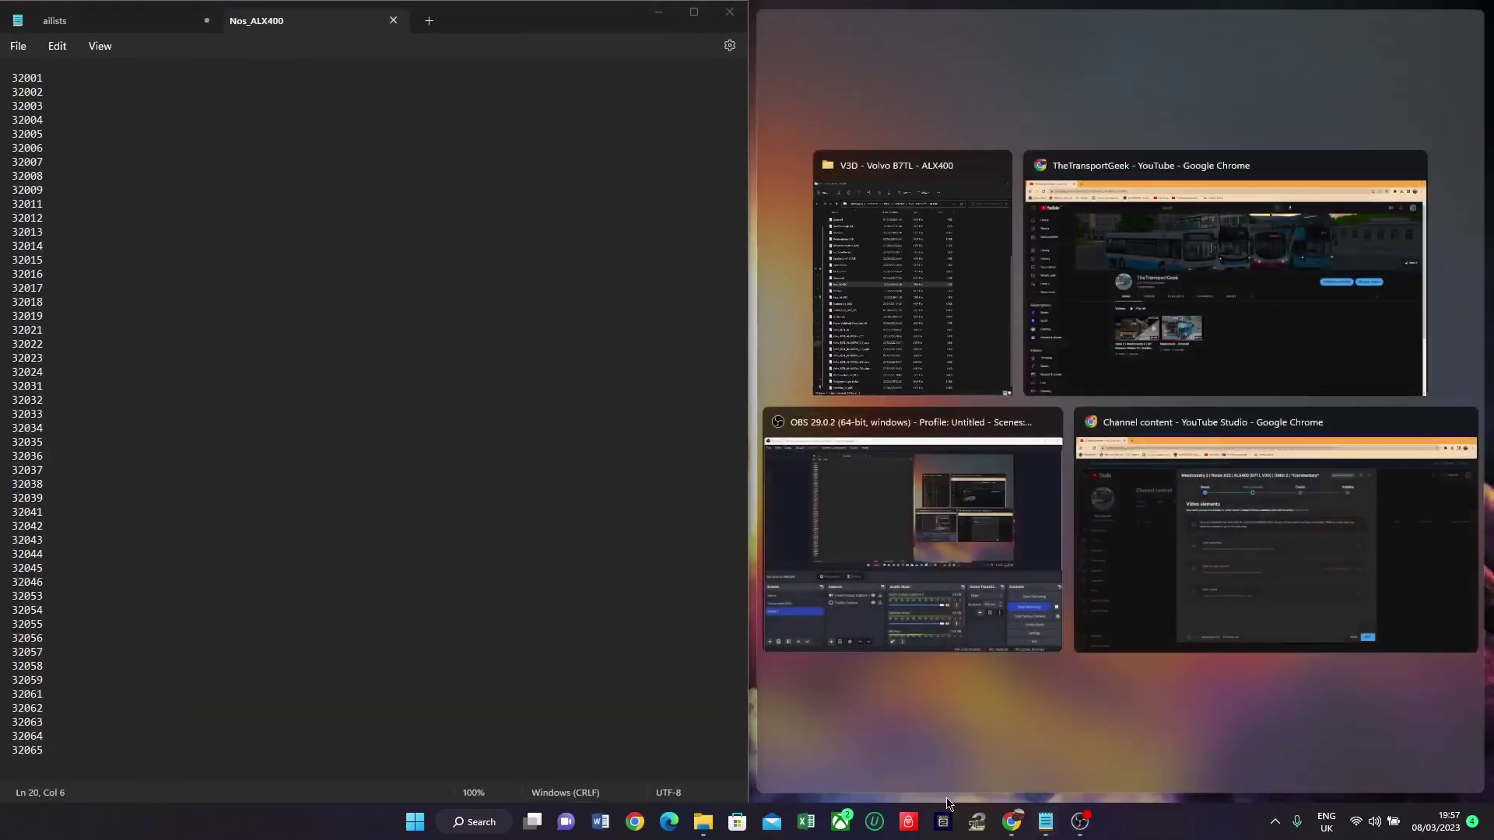
{"action": "left_click", "coordinate": [869, 282]}
{"action": "mouse_move", "coordinate": [1046, 824]}
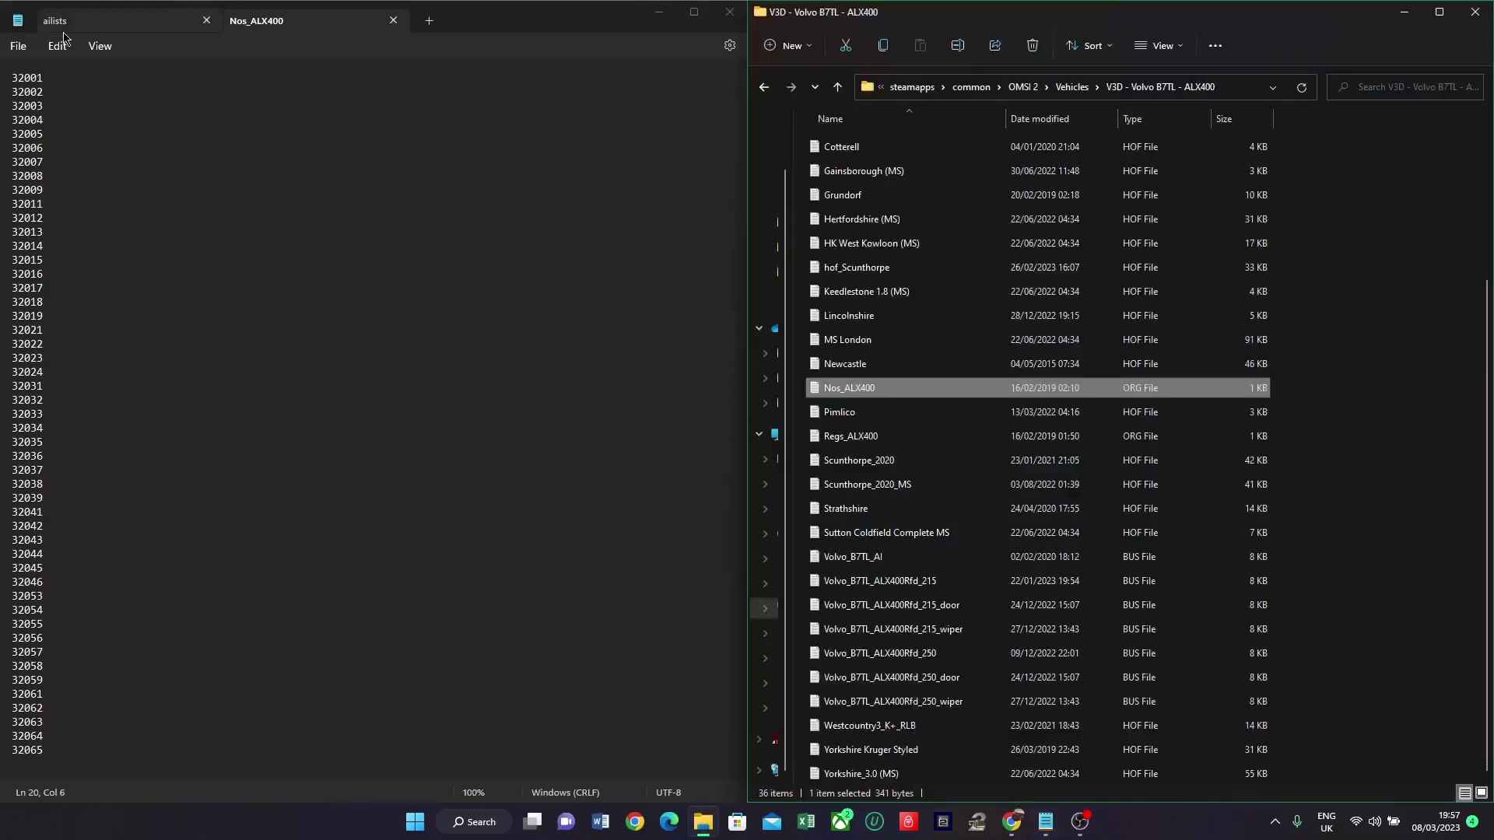
{"action": "left_click_drag", "start_coordinate": [64, 37], "coordinate": [461, 156]}
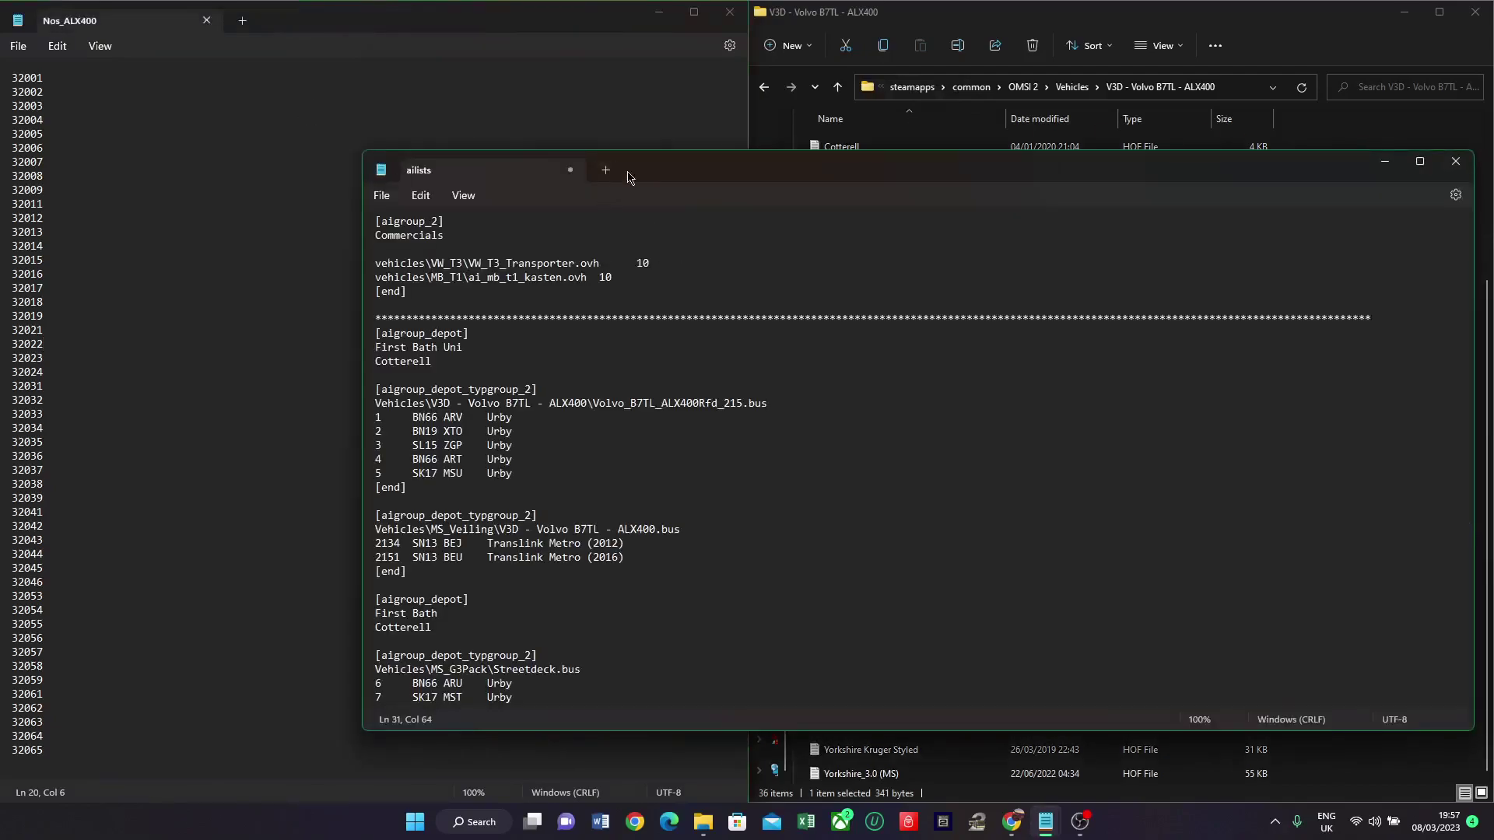
{"action": "left_click_drag", "start_coordinate": [631, 177], "coordinate": [1490, 178]}
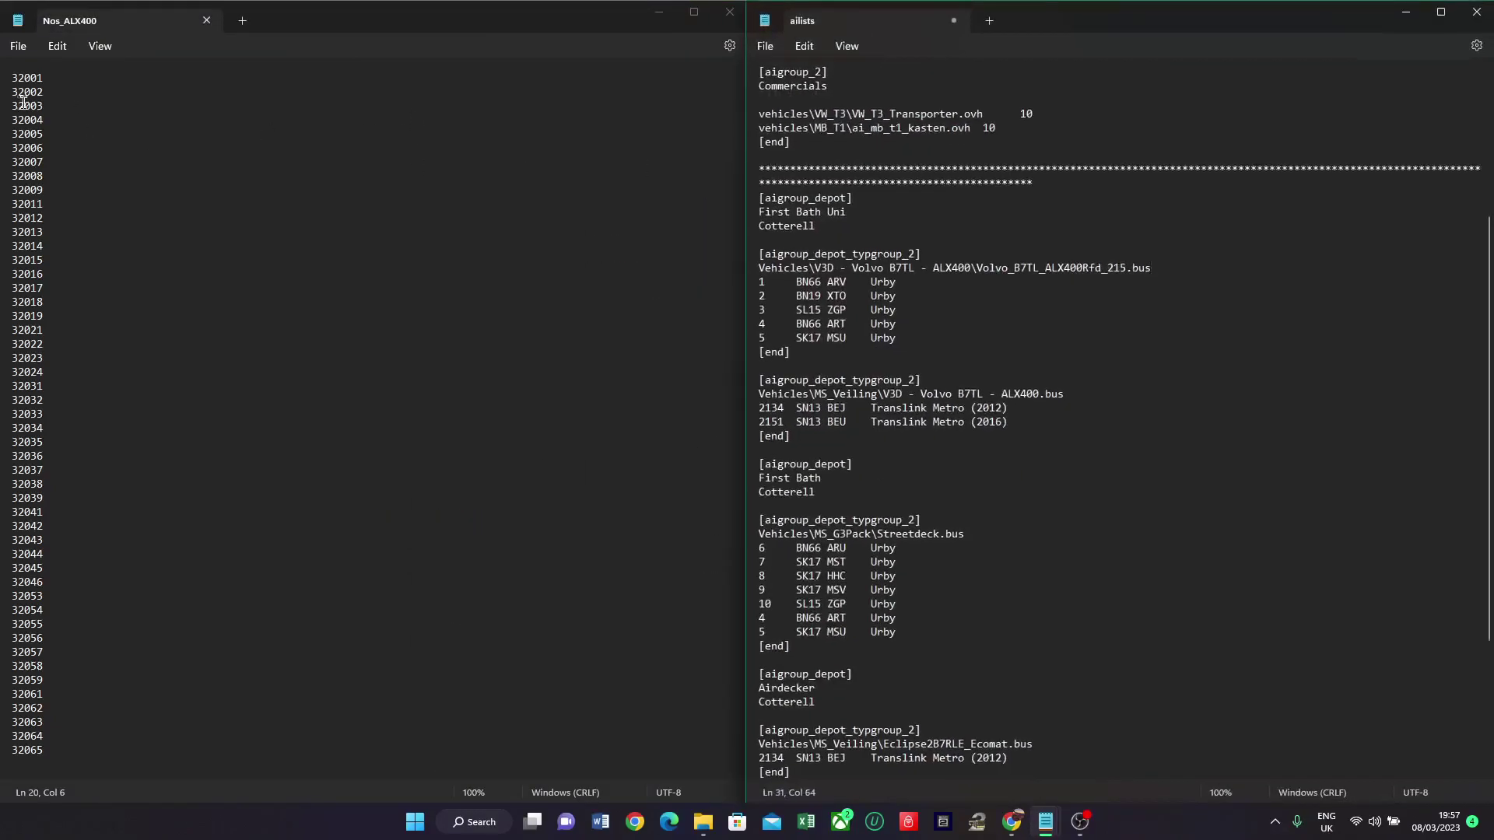
Step: Copy fleet number 32001 from Nos_ALX400 and paste it over number 1 in the First Bath Uni bus list
{"action": "double_click", "coordinate": [27, 78]}
{"action": "key", "text": "ctrl+c"}
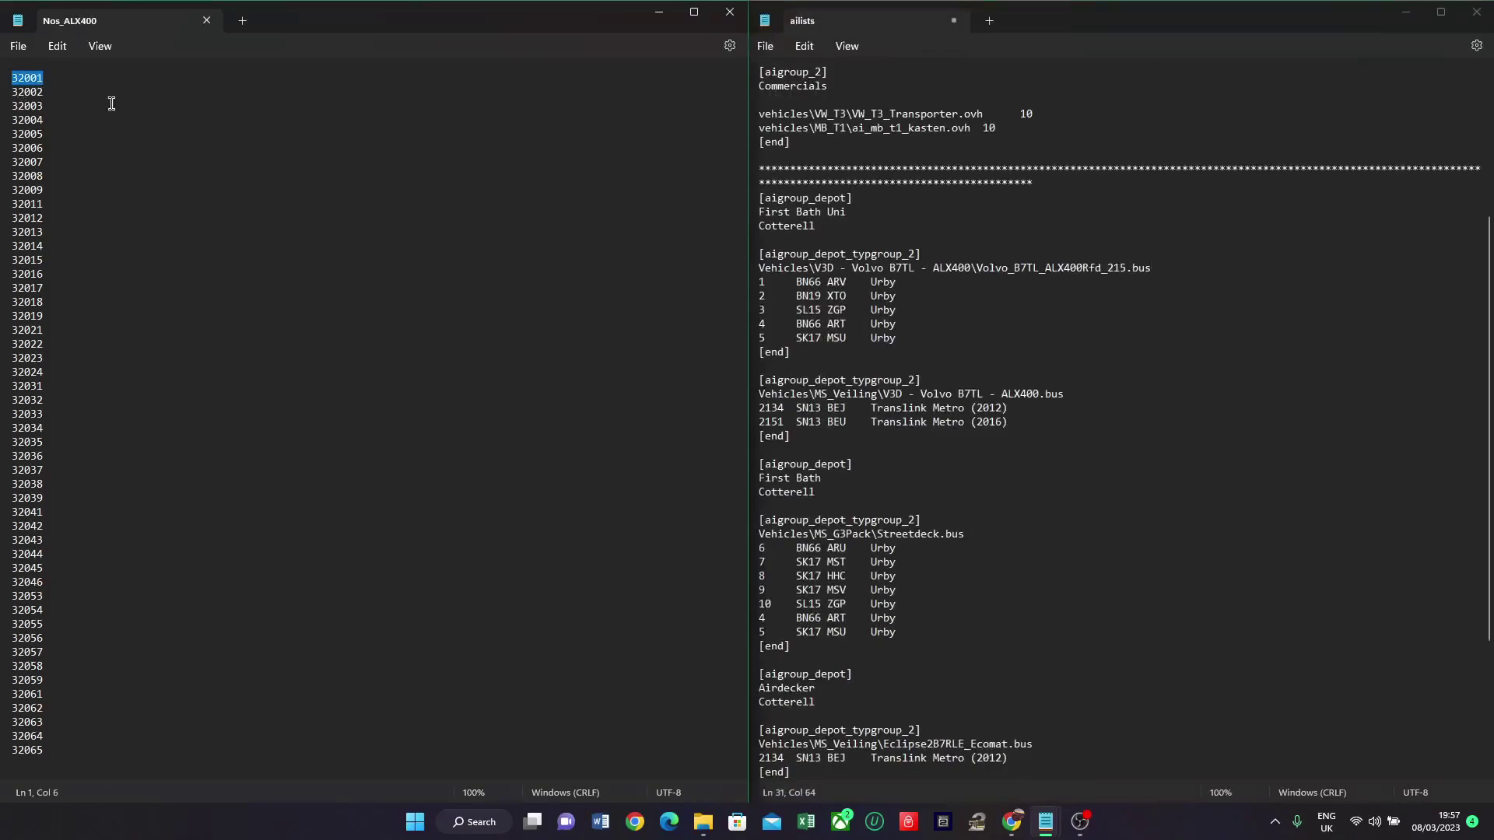
{"action": "double_click", "coordinate": [747, 282]}
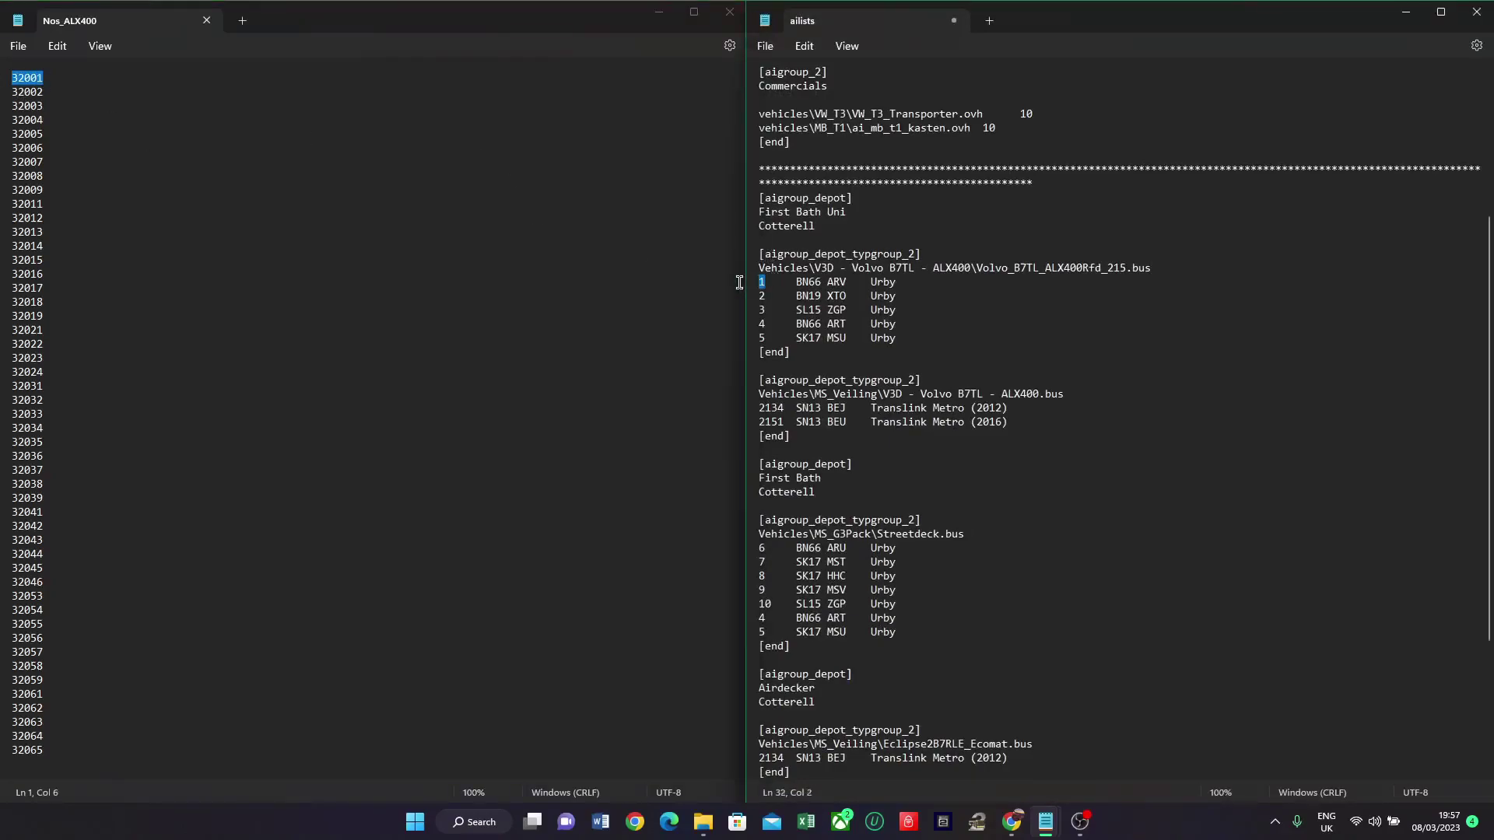
{"action": "key", "text": "ctrl+v"}
Step: Try to copy 32002 and 32003 from Nos_ALX400 over fleet numbers 2 and 3 in the First Bath Uni list
{"action": "double_click", "coordinate": [58, 90]}
{"action": "key", "text": "ctrl+c"}
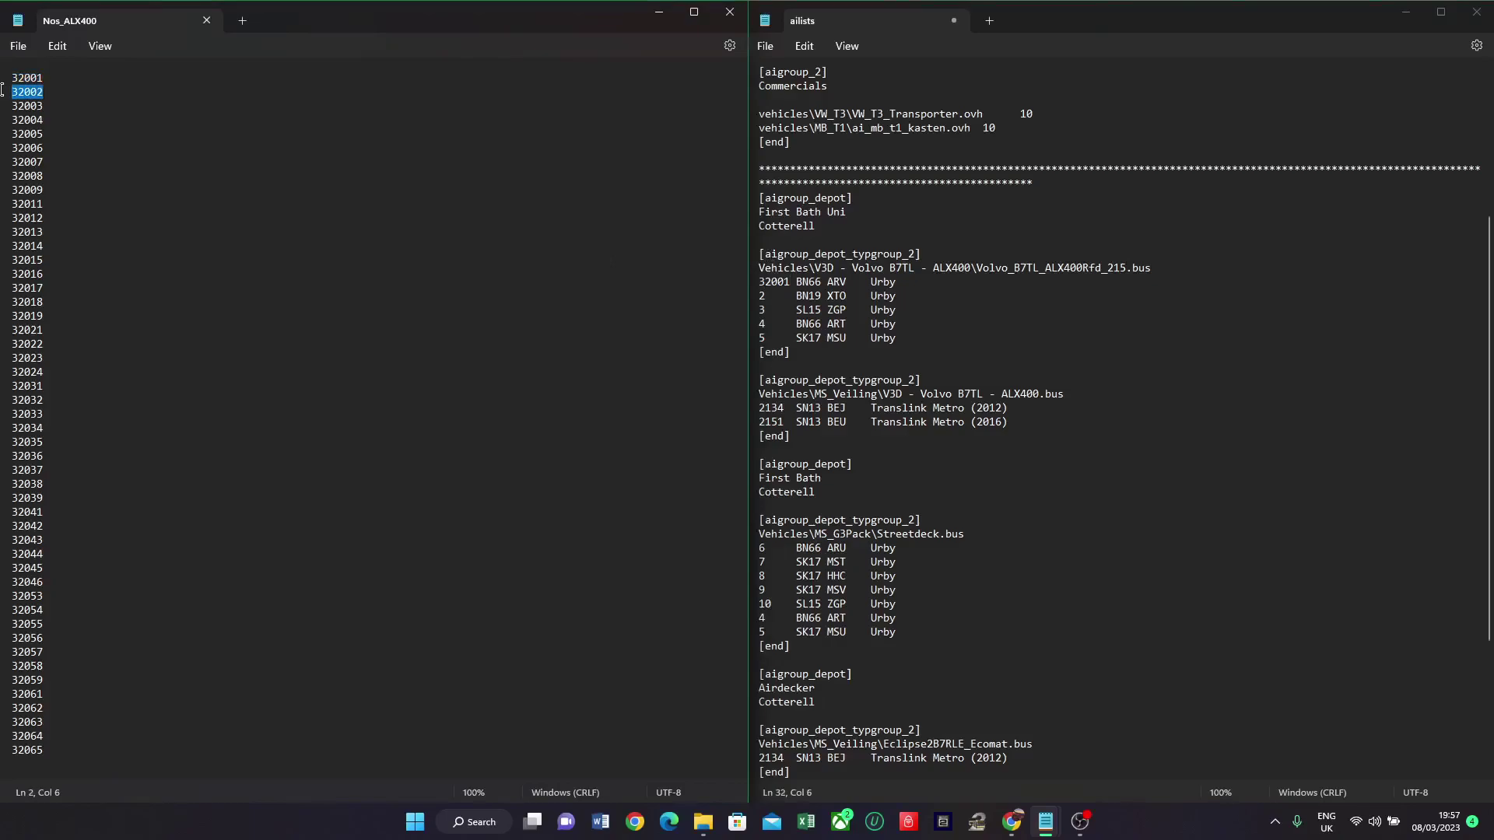
{"action": "double_click", "coordinate": [748, 296]}
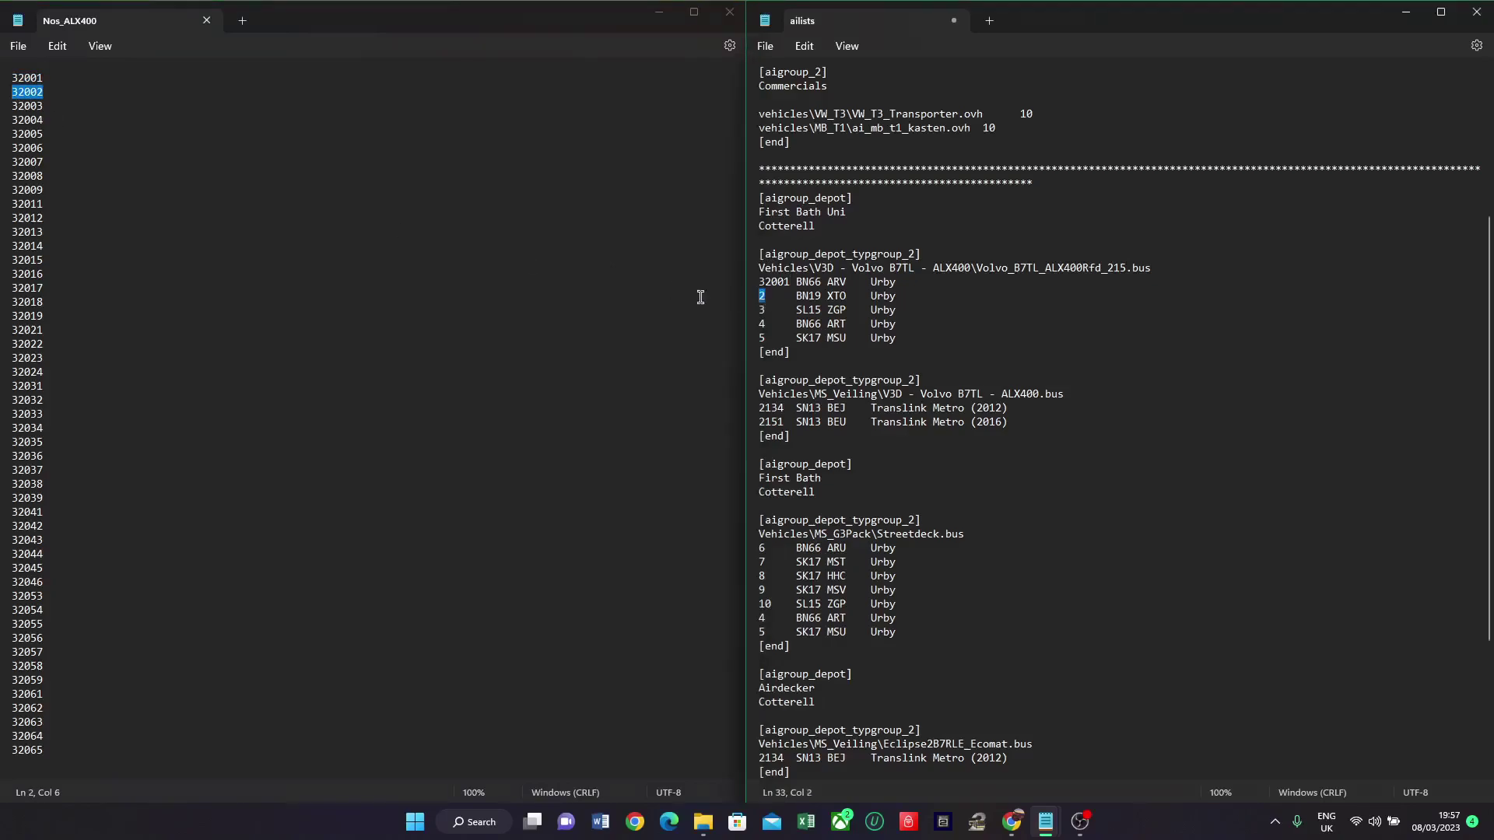
{"action": "key", "text": "ctrl+v"}
{"action": "left_click", "coordinate": [49, 109], "text": "shift"}
{"action": "key", "text": "ctrl+c"}
{"action": "double_click", "coordinate": [762, 309]}
{"action": "key", "text": "ctrl+v"}
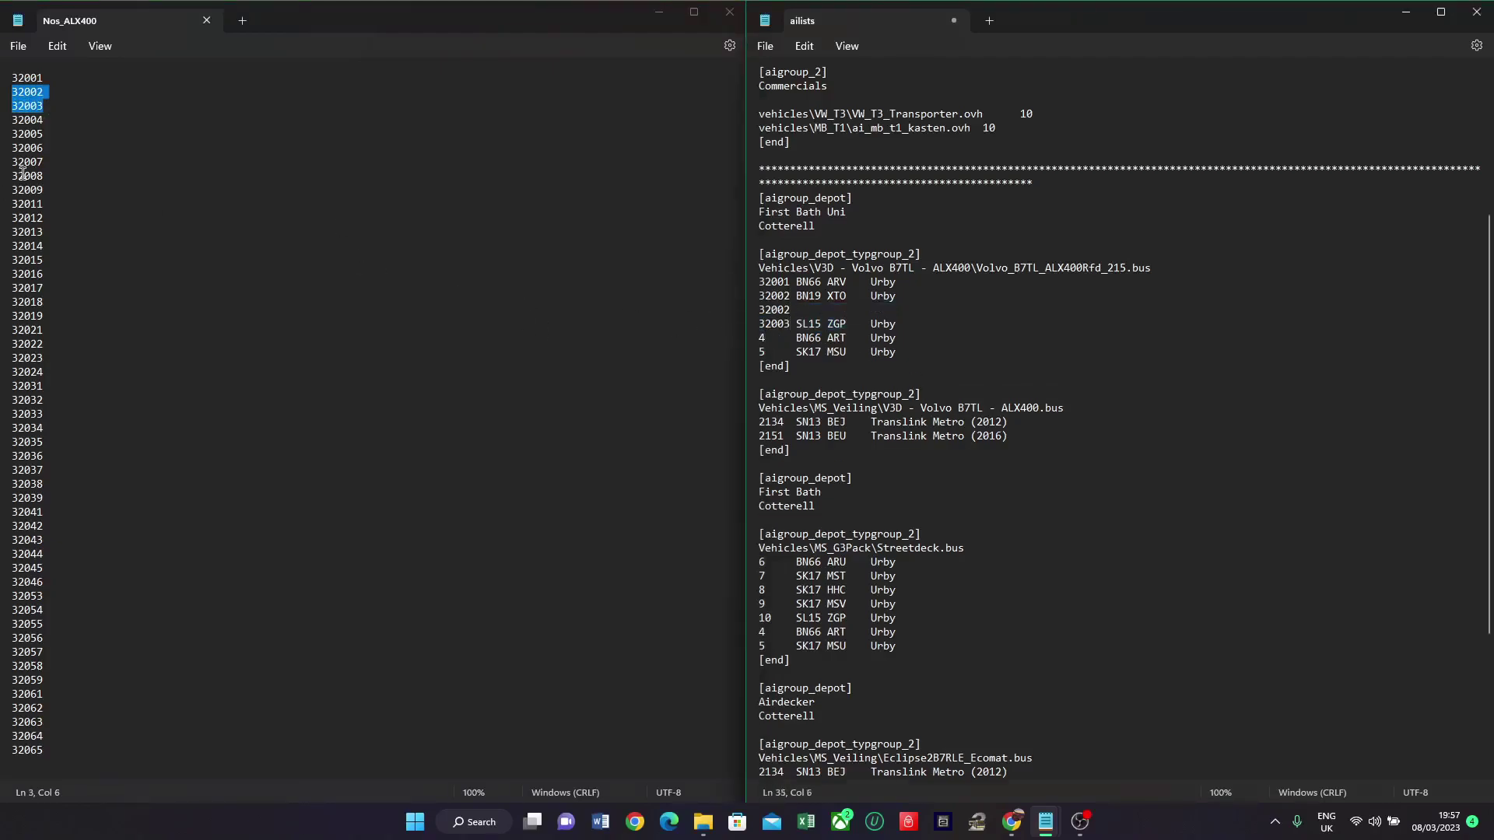
Step: Delete the surplus 32002 text, then undo that deletion and the number pastes for the second and third First Bath Uni buses
{"action": "left_click_drag", "start_coordinate": [802, 310], "coordinate": [644, 297]}
{"action": "key", "text": "BackSpace"}
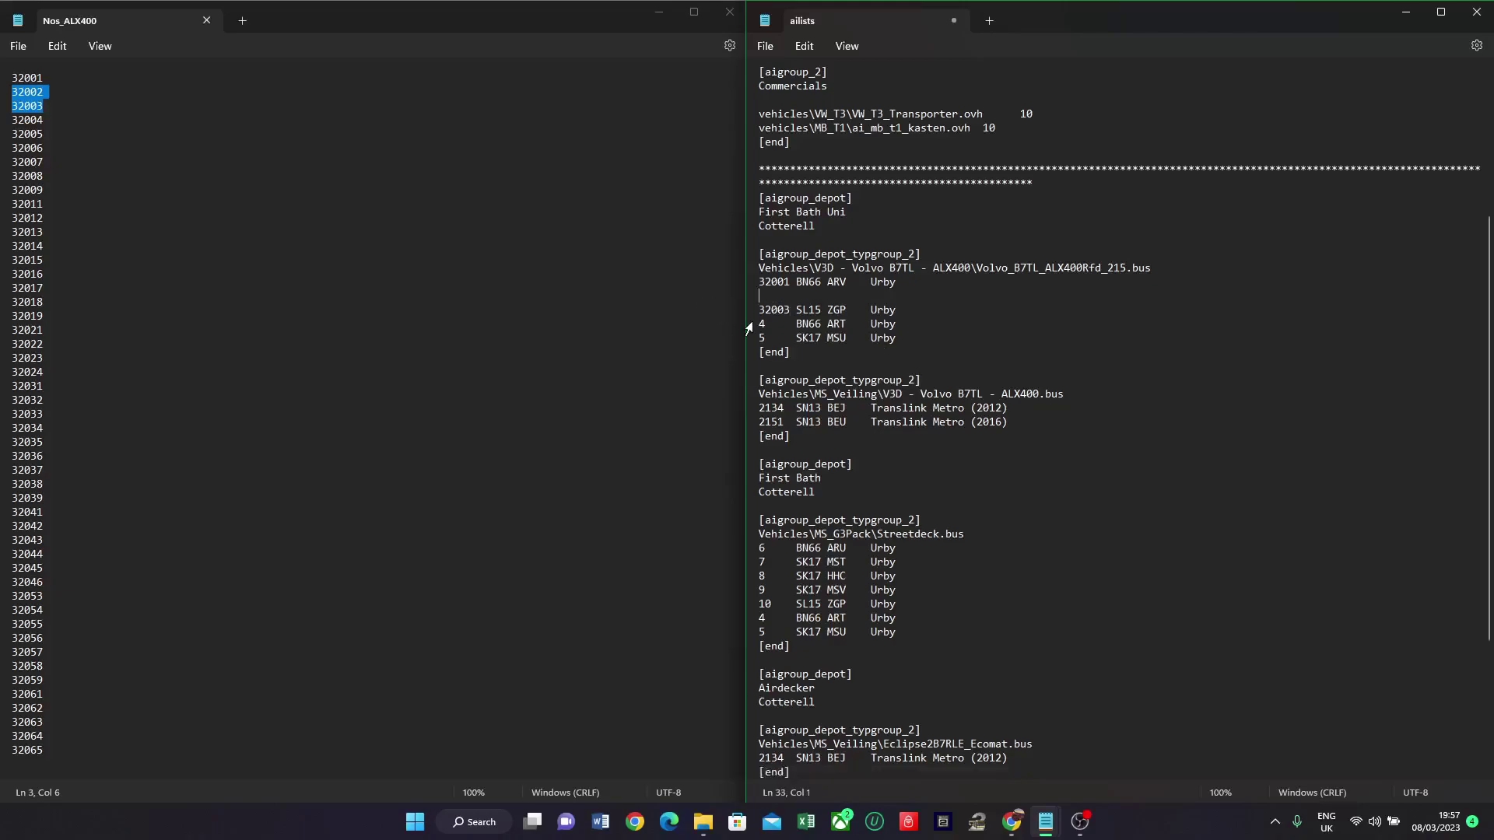
{"action": "key", "text": "ctrl+z"}
{"action": "key", "text": "ctrl+z"}
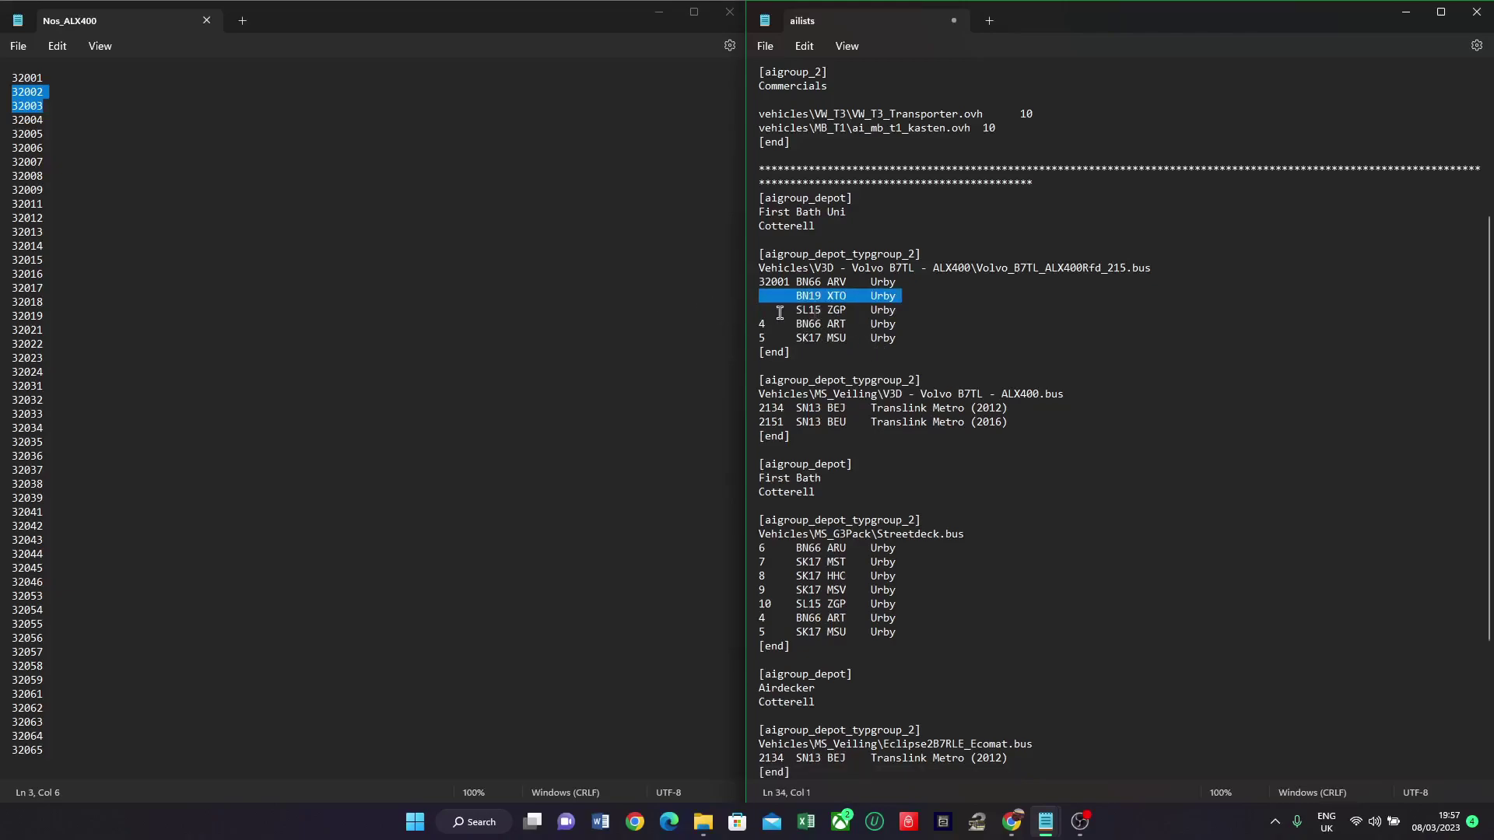
{"action": "left_click", "coordinate": [787, 301]}
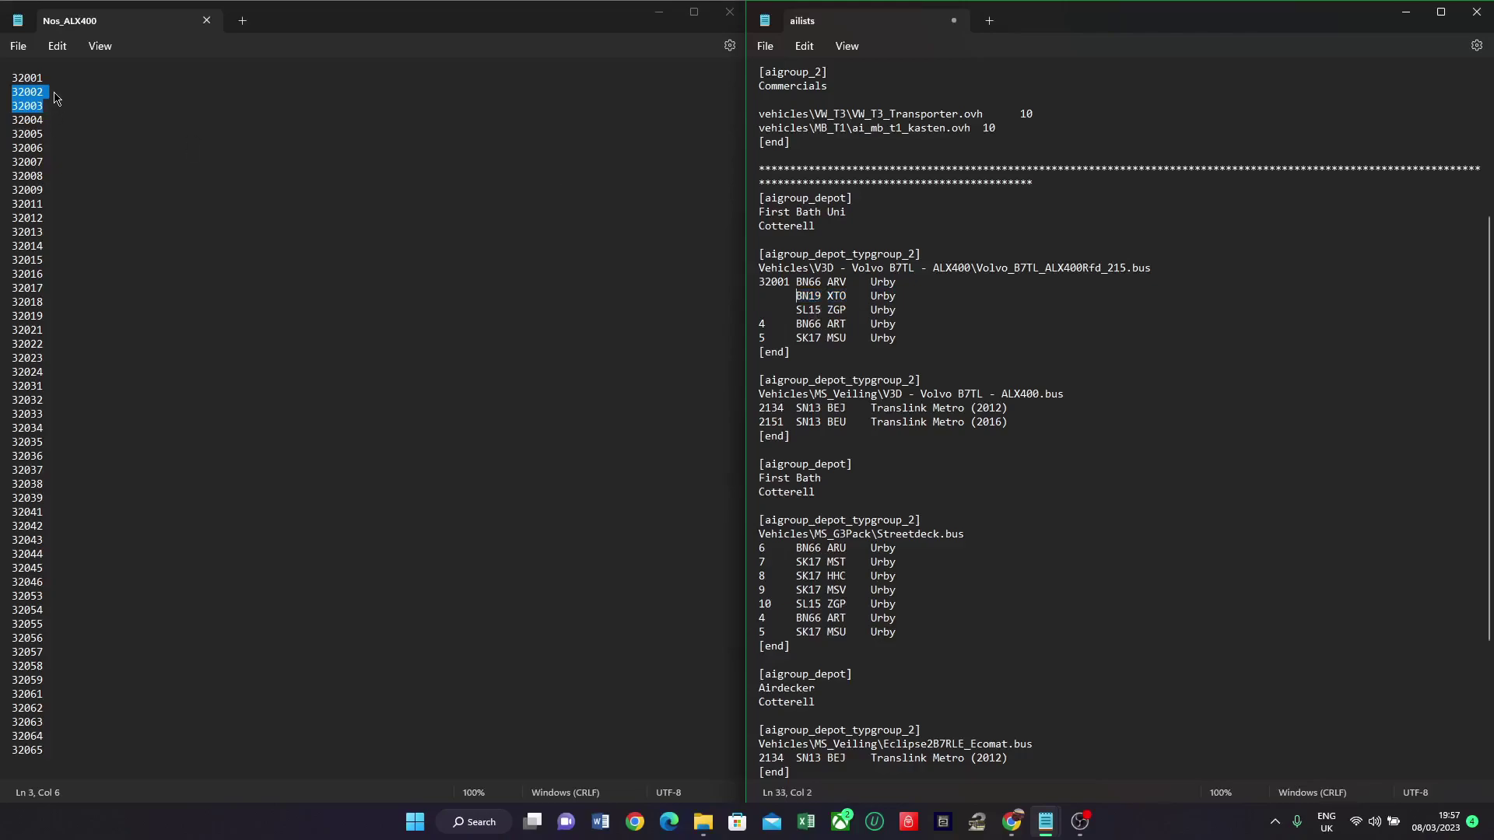
Step: Enter fleet numbers 32002 and 32003 from Nos_ALX400 in front of BN19 XTO and SL15 ZGP in the First Bath Uni list
{"action": "double_click", "coordinate": [23, 91]}
{"action": "key", "text": "ctrl+c"}
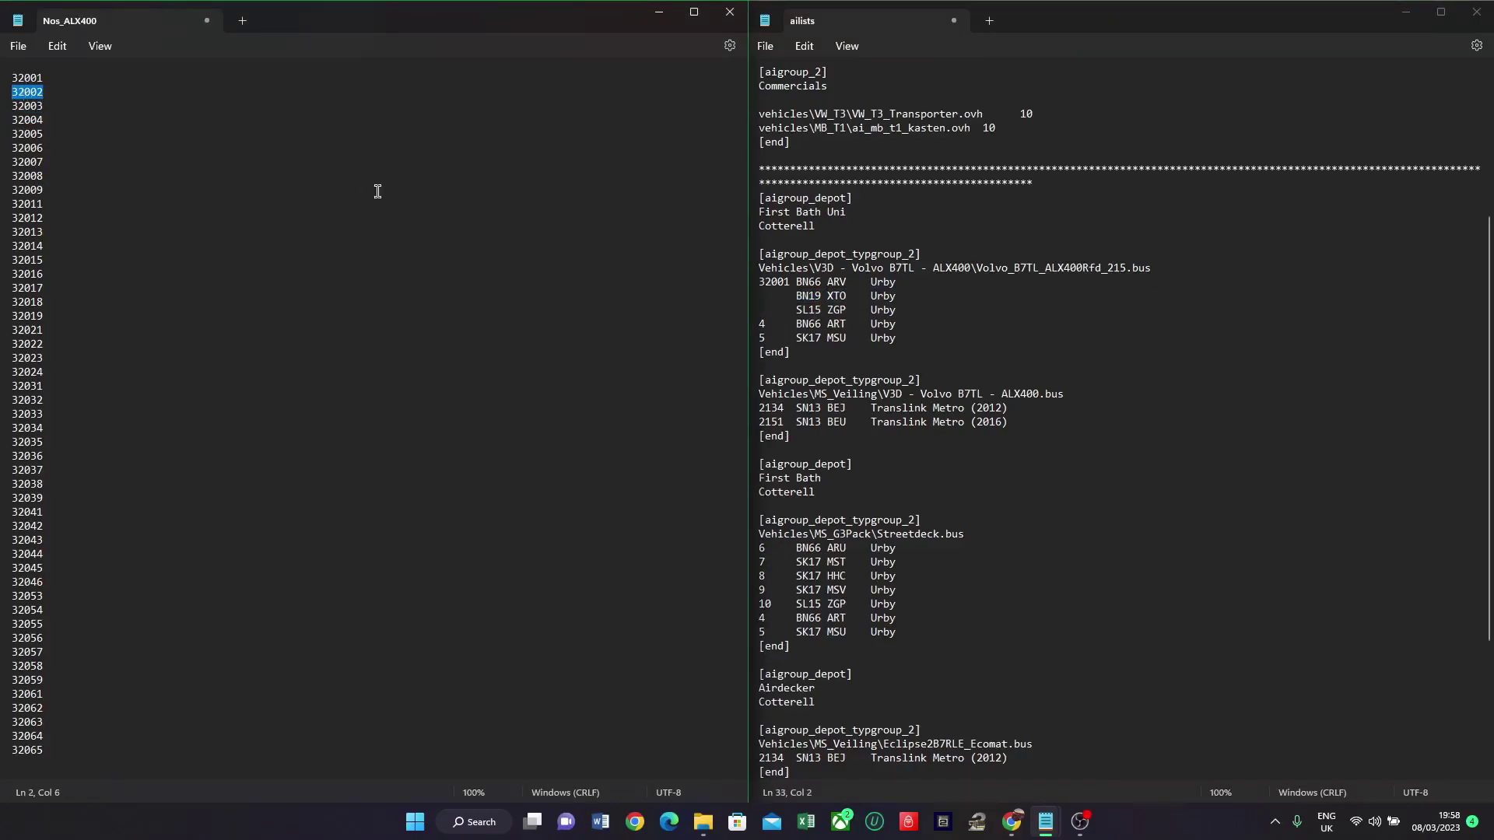
{"action": "left_click", "coordinate": [761, 297]}
{"action": "key", "text": "ctrl+v"}
{"action": "double_click", "coordinate": [4, 107]}
{"action": "left_click", "coordinate": [768, 308]}
{"action": "type", "text": "32003"}
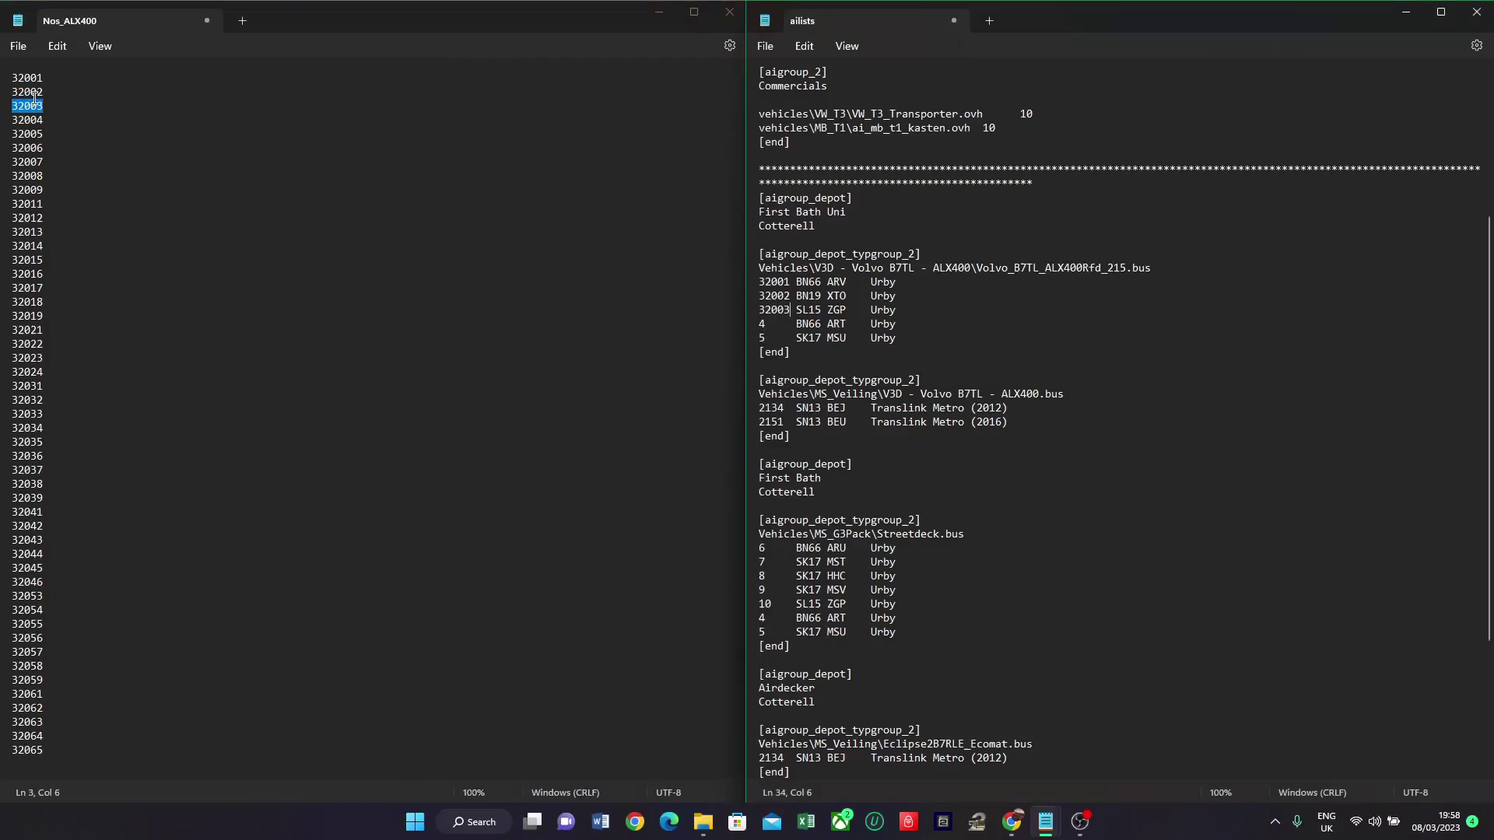
Step: Copy 32004 and 32005 from Nos_ALX400 and paste them over fleet numbers 4 and 5 in the First Bath Uni list
{"action": "double_click", "coordinate": [4, 119]}
{"action": "key", "text": "ctrl+c"}
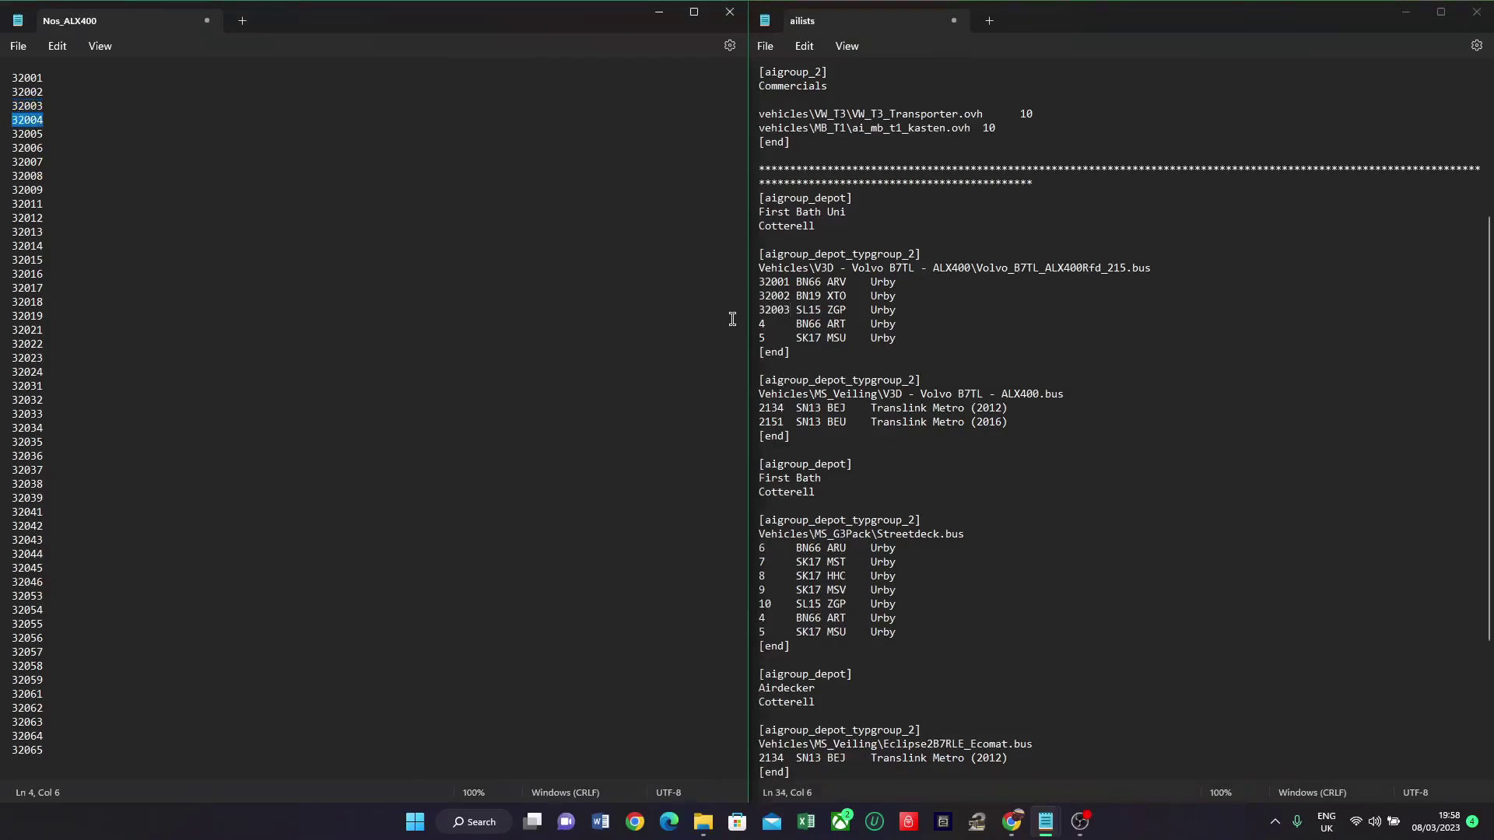
{"action": "double_click", "coordinate": [762, 324]}
{"action": "key", "text": "ctrl+v"}
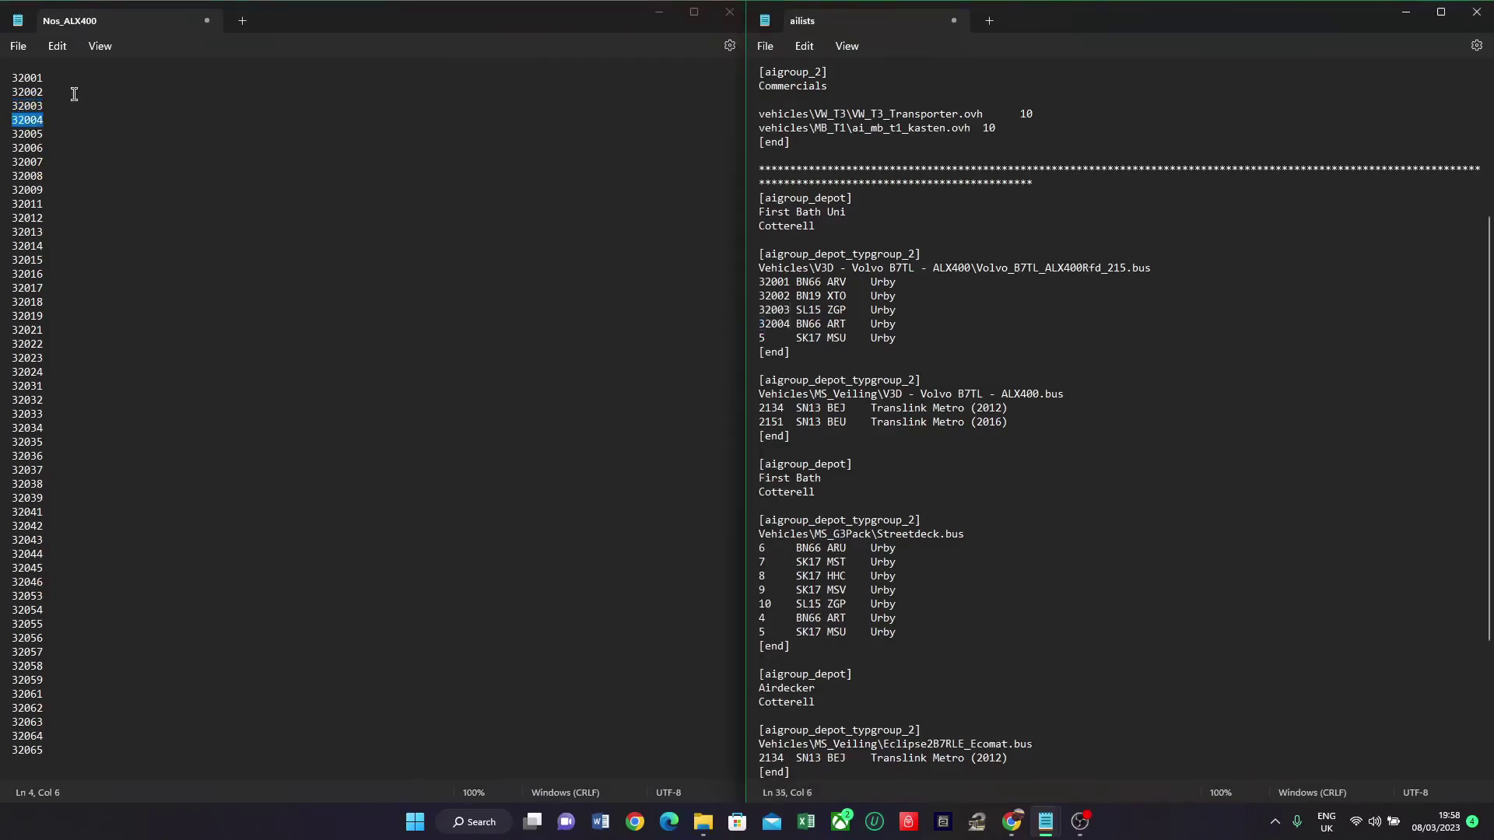
{"action": "double_click", "coordinate": [16, 134]}
{"action": "key", "text": "ctrl+c"}
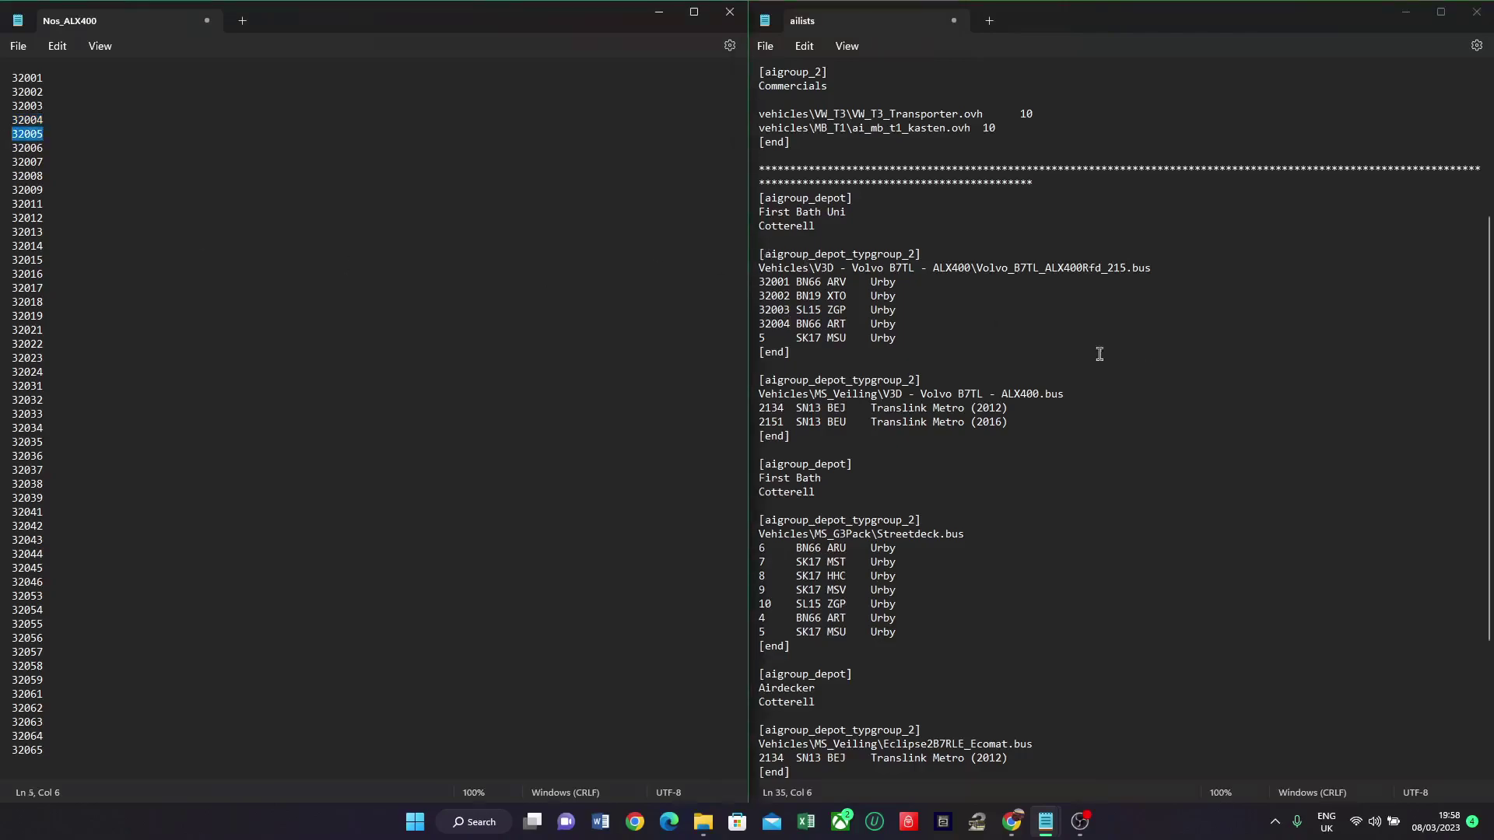
{"action": "double_click", "coordinate": [763, 338]}
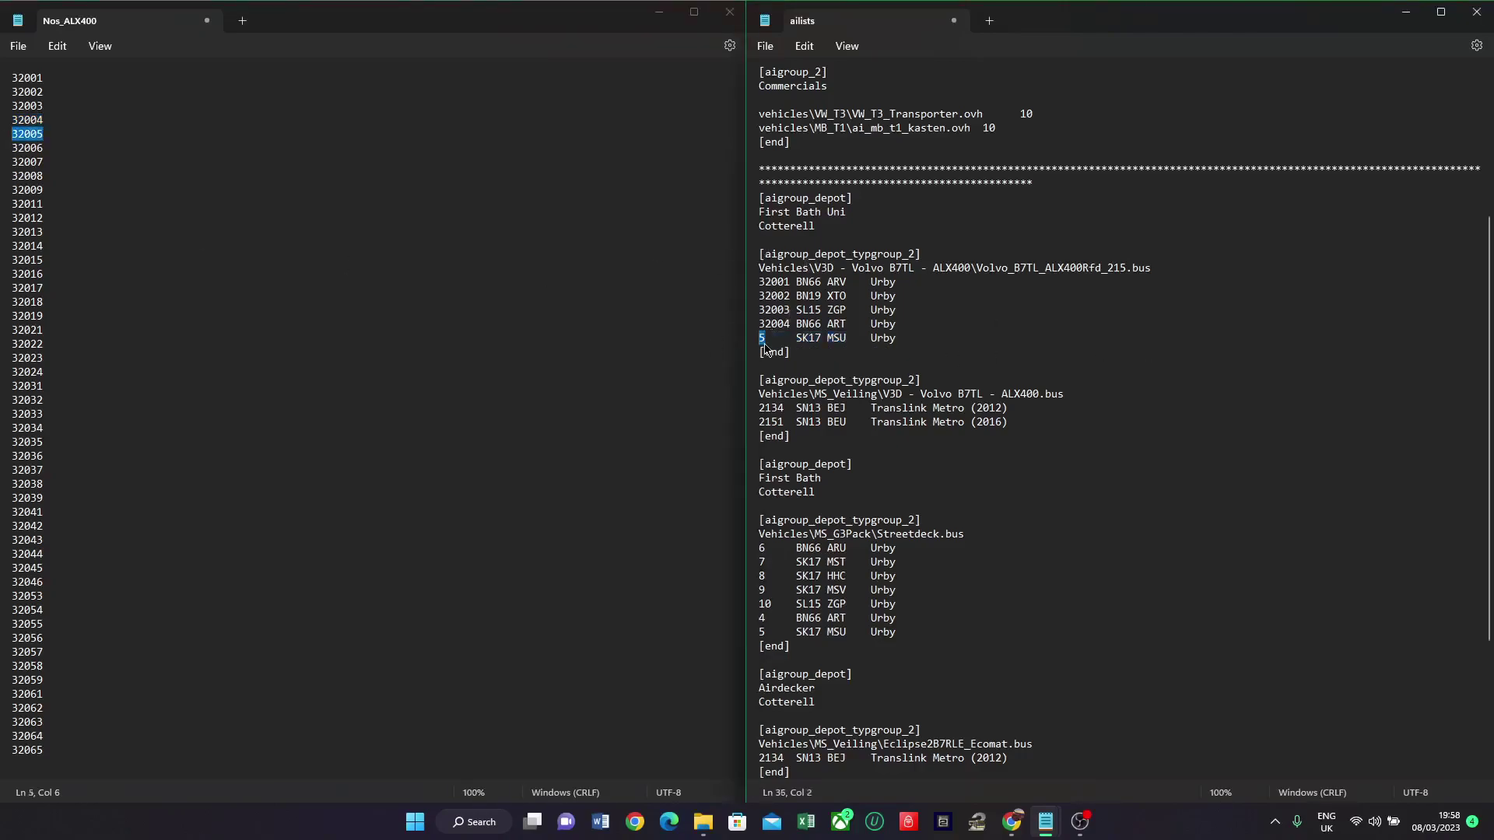
{"action": "key", "text": "ctrl+v"}
Step: Close the Nos_ALX400 file without saving its changes
{"action": "left_click_drag", "start_coordinate": [852, 327], "coordinate": [806, 289]}
{"action": "double_click", "coordinate": [808, 296]}
{"action": "left_click", "coordinate": [567, 285]}
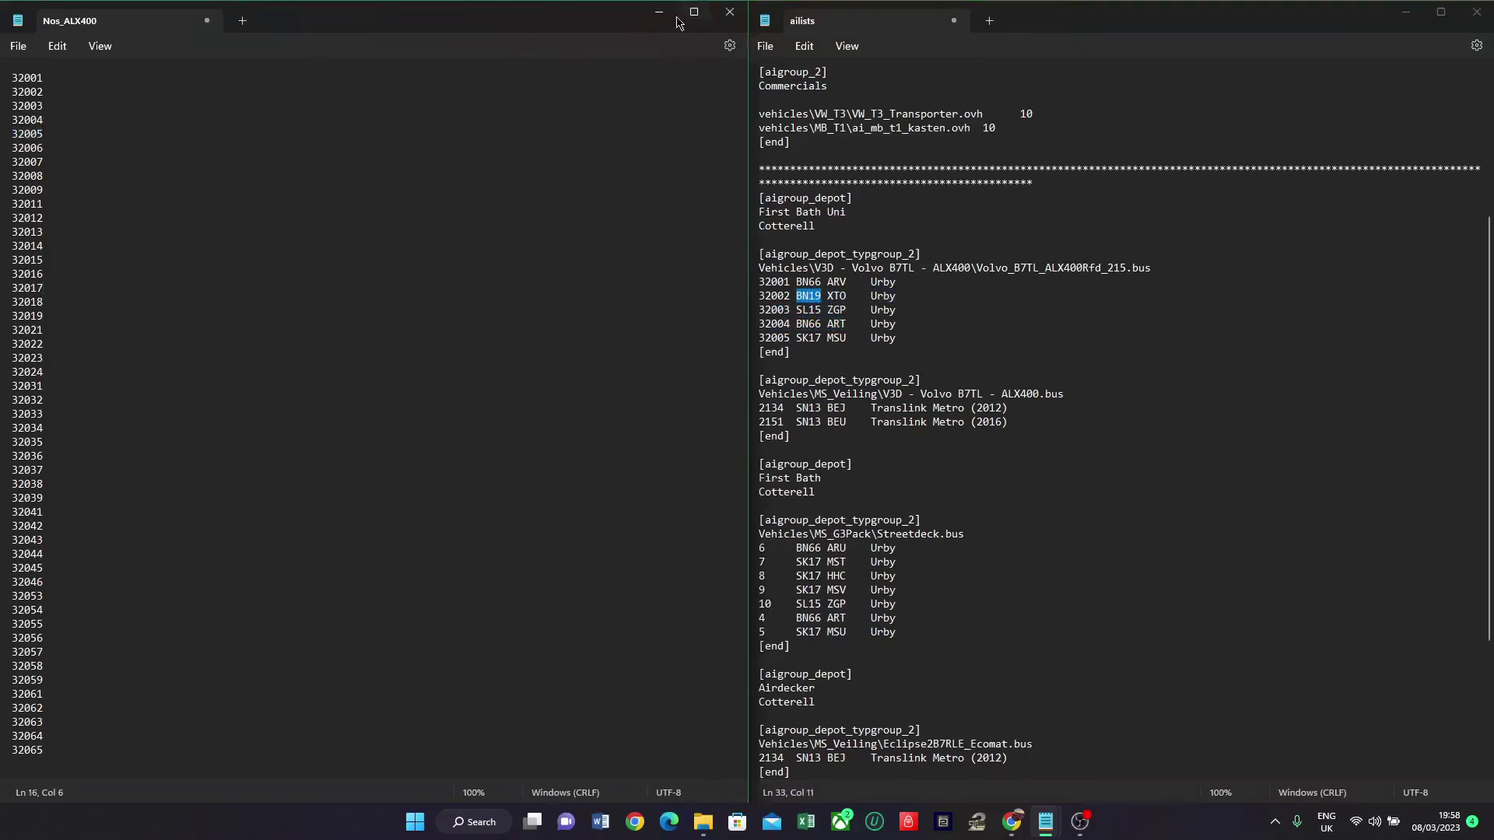
{"action": "left_click", "coordinate": [730, 12]}
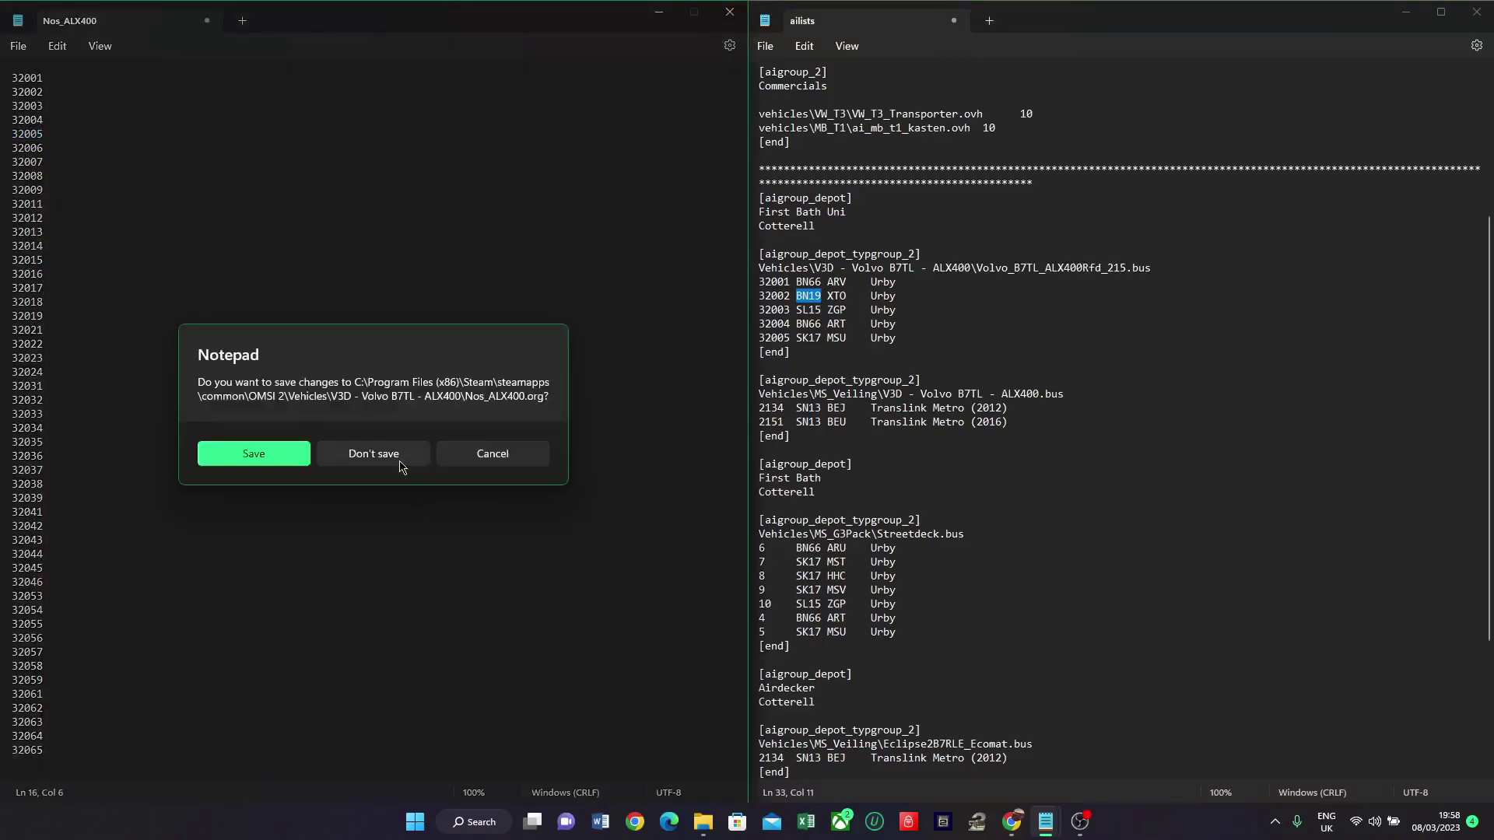
{"action": "left_click", "coordinate": [373, 455]}
Step: Bring the V3D - Volvo B7TL - ALX400 folder back beside ailists and open its Regs_ALX400 file
{"action": "mouse_move", "coordinate": [717, 837]}
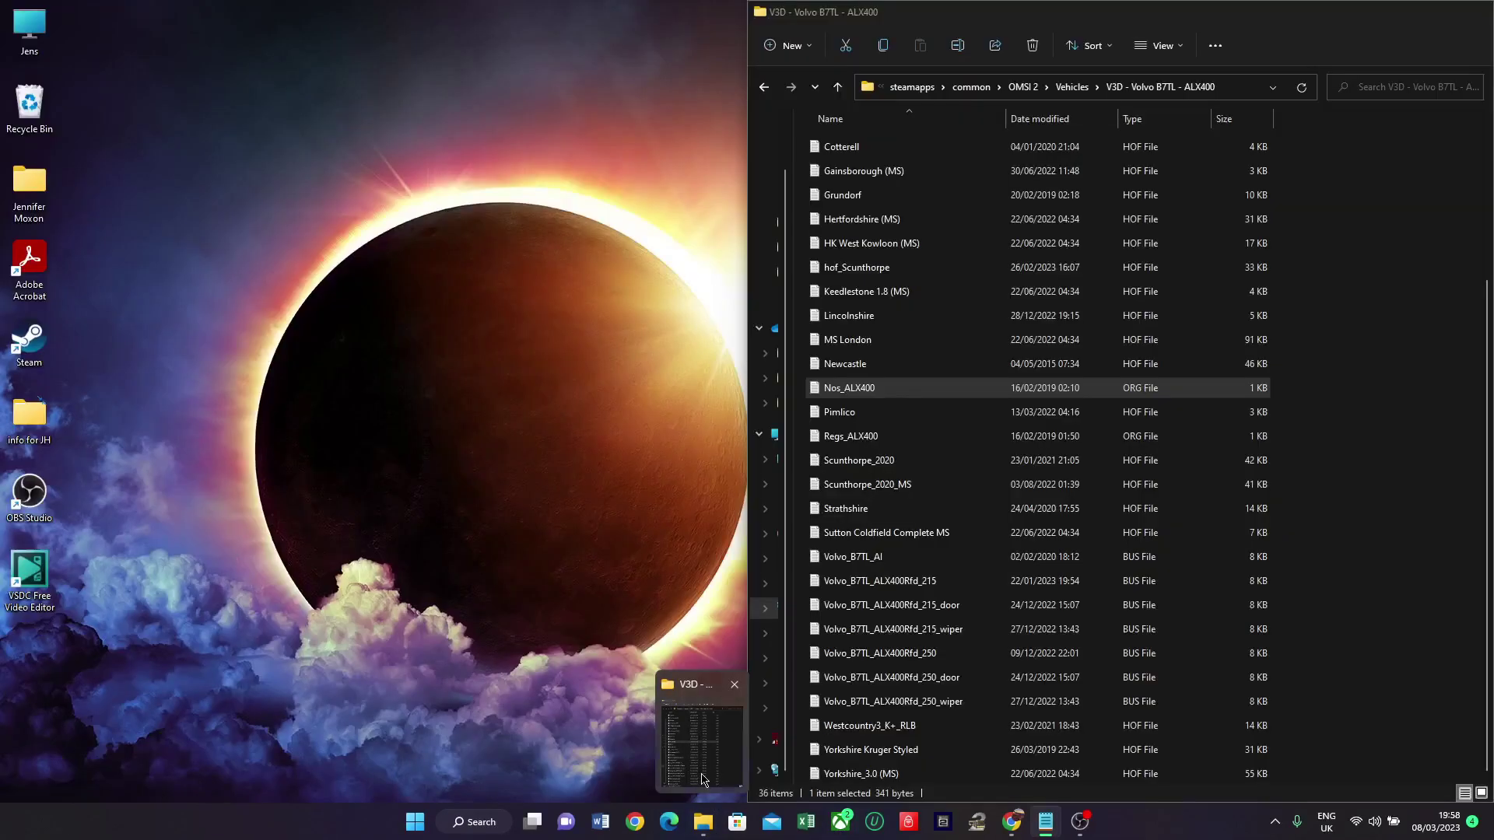
{"action": "left_click", "coordinate": [700, 743]}
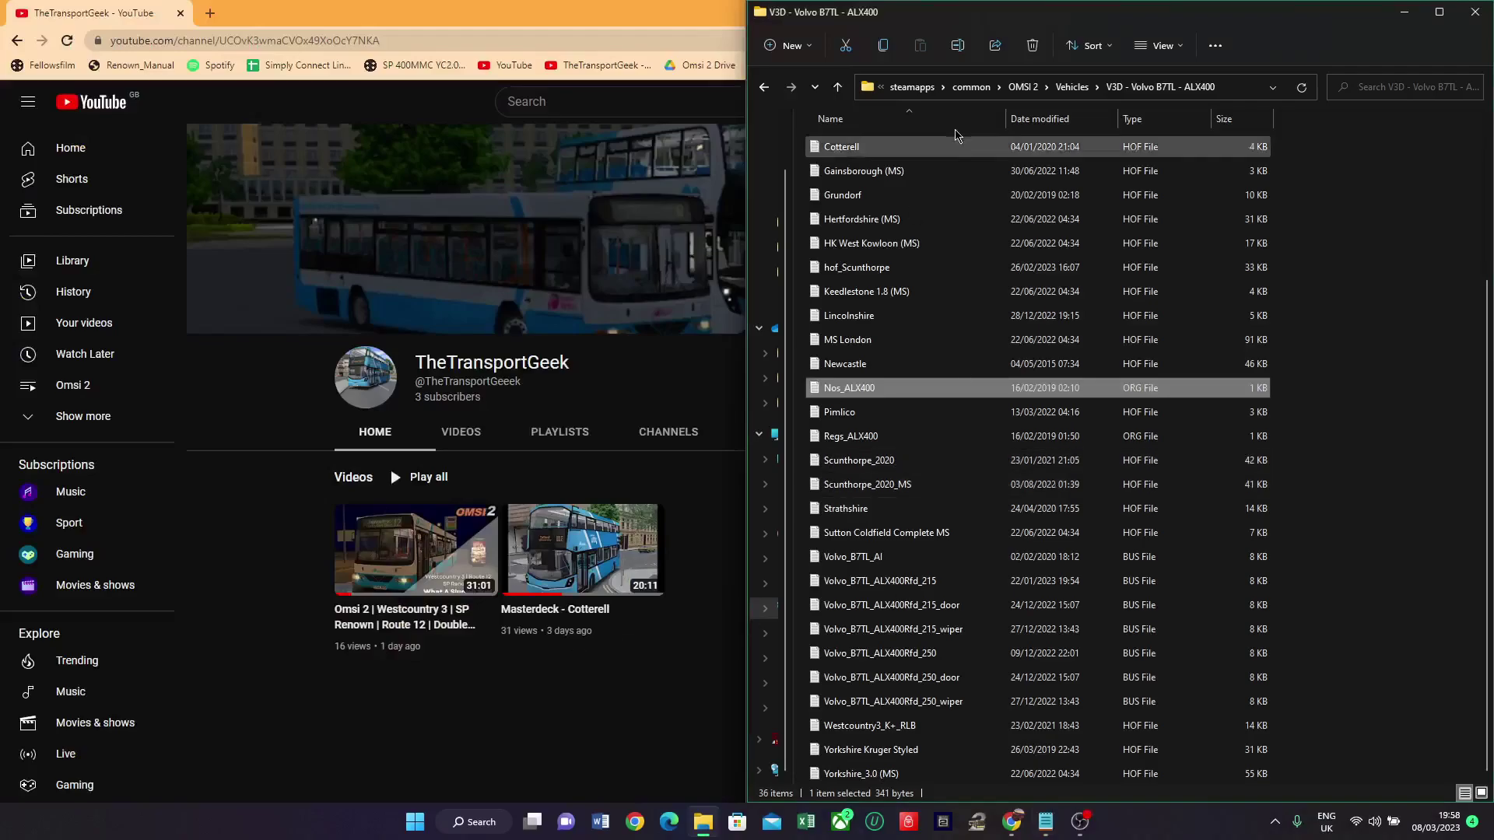
{"action": "left_click_drag", "start_coordinate": [980, 29], "coordinate": [8, 93]}
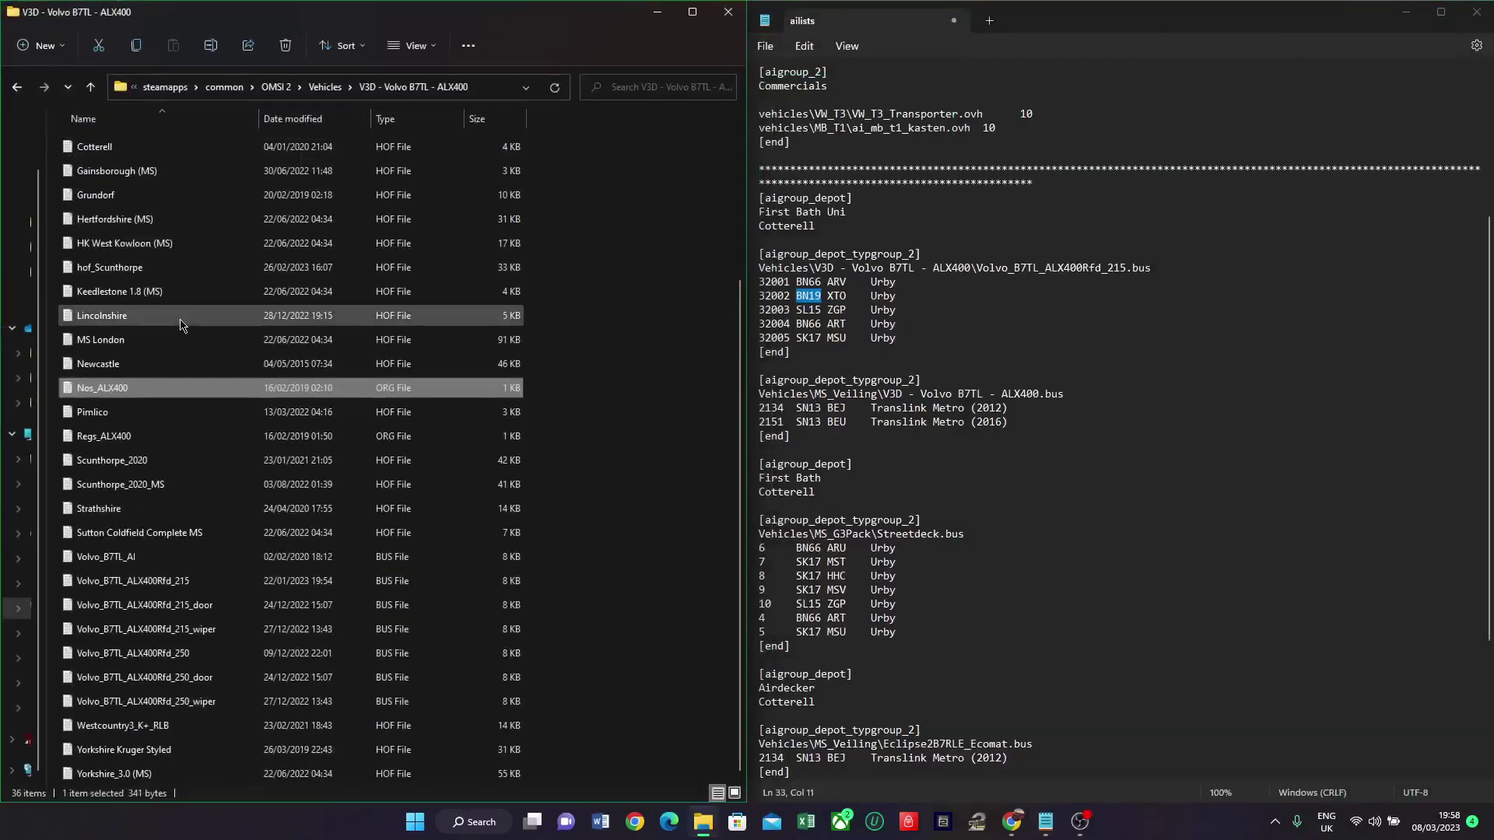
{"action": "left_click", "coordinate": [119, 435]}
{"action": "double_click", "coordinate": [119, 436]}
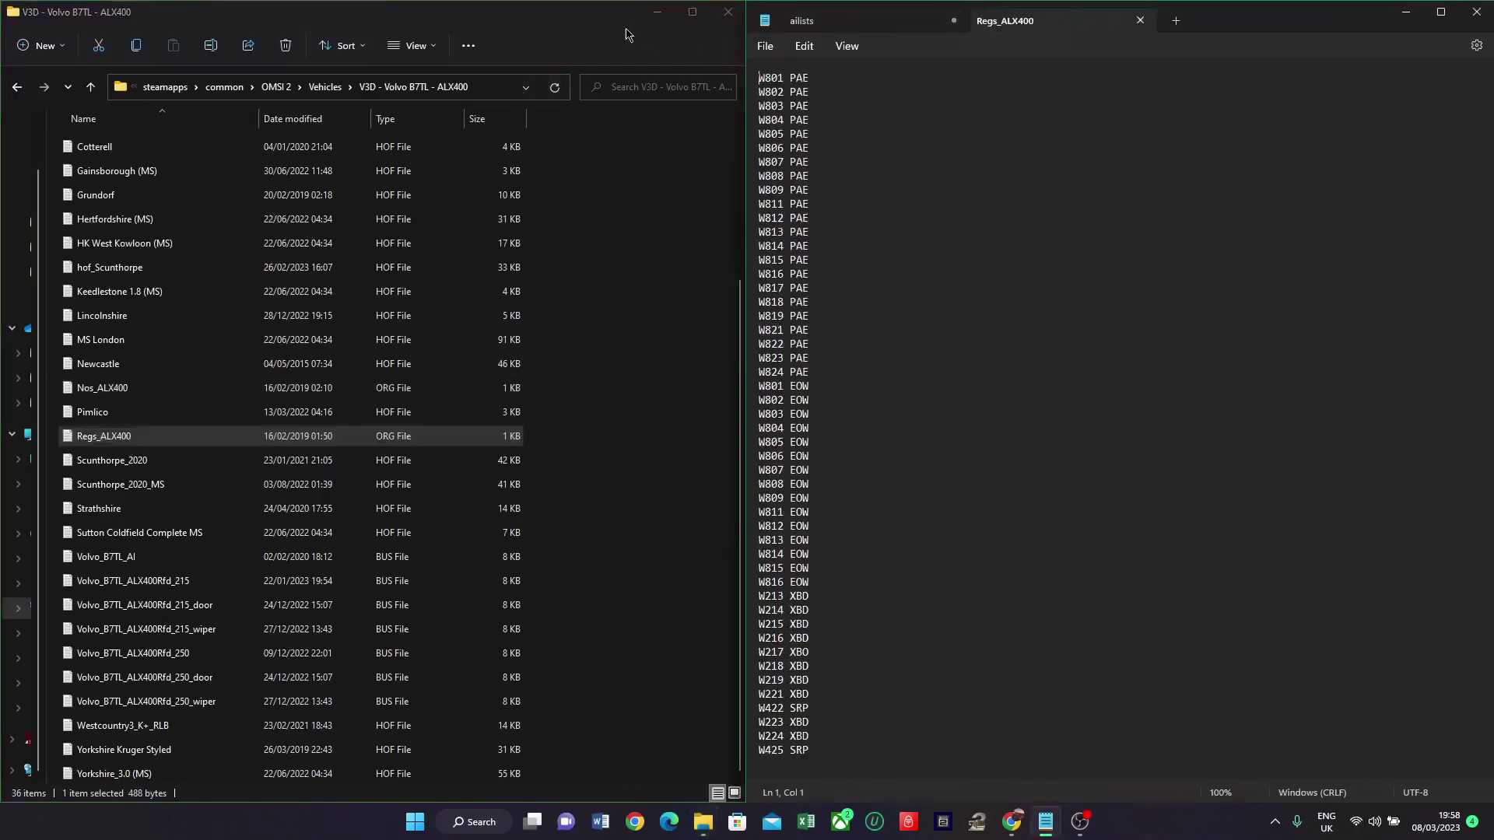
Step: Minimise the folder window and place Regs_ALX400 in its own window beside ailists
{"action": "left_click_drag", "start_coordinate": [615, 15], "coordinate": [609, 95]}
{"action": "left_click", "coordinate": [655, 86]}
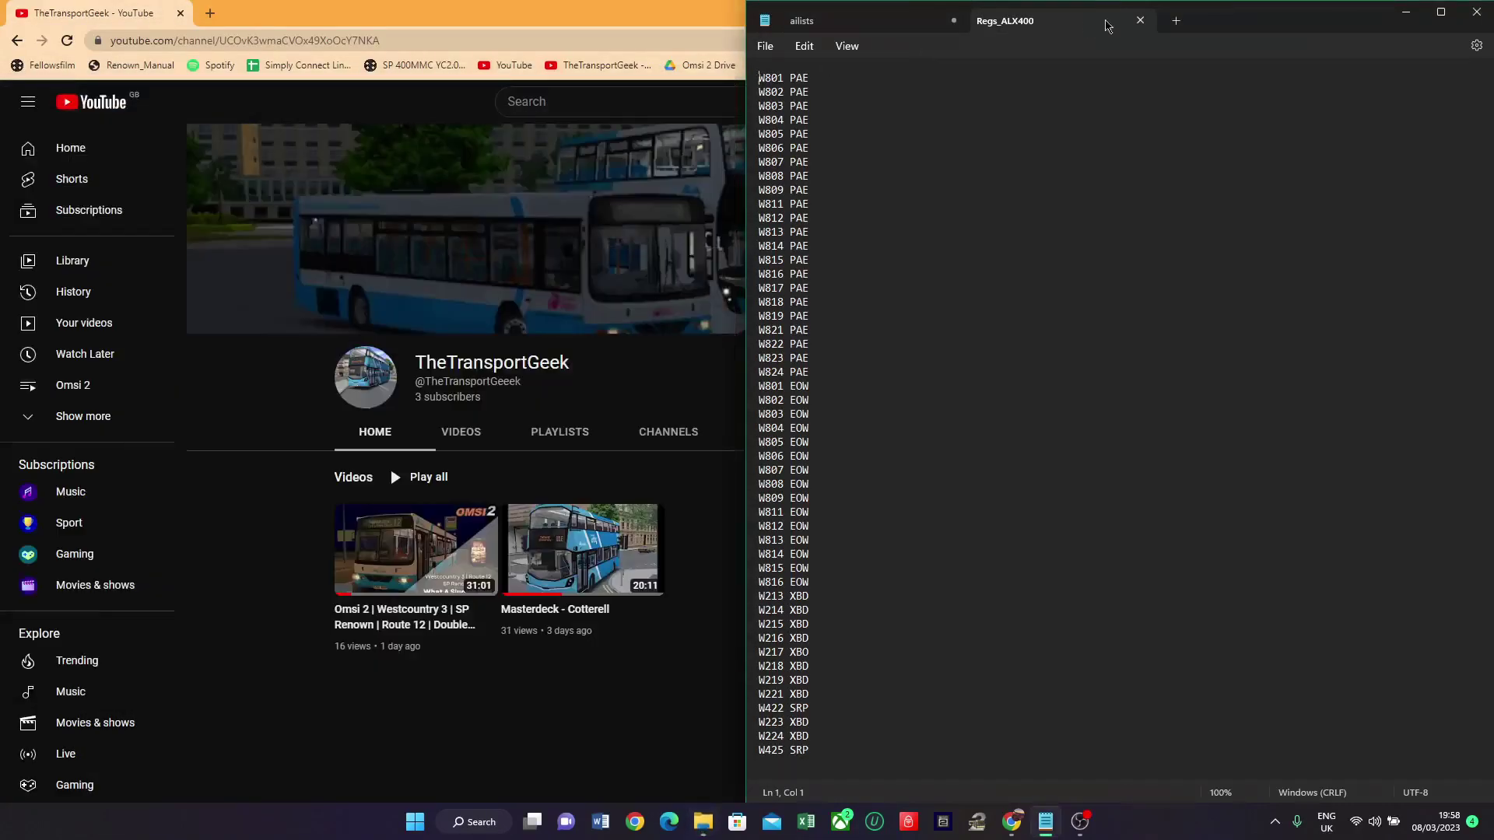
{"action": "left_click_drag", "start_coordinate": [1004, 20], "coordinate": [2, 94]}
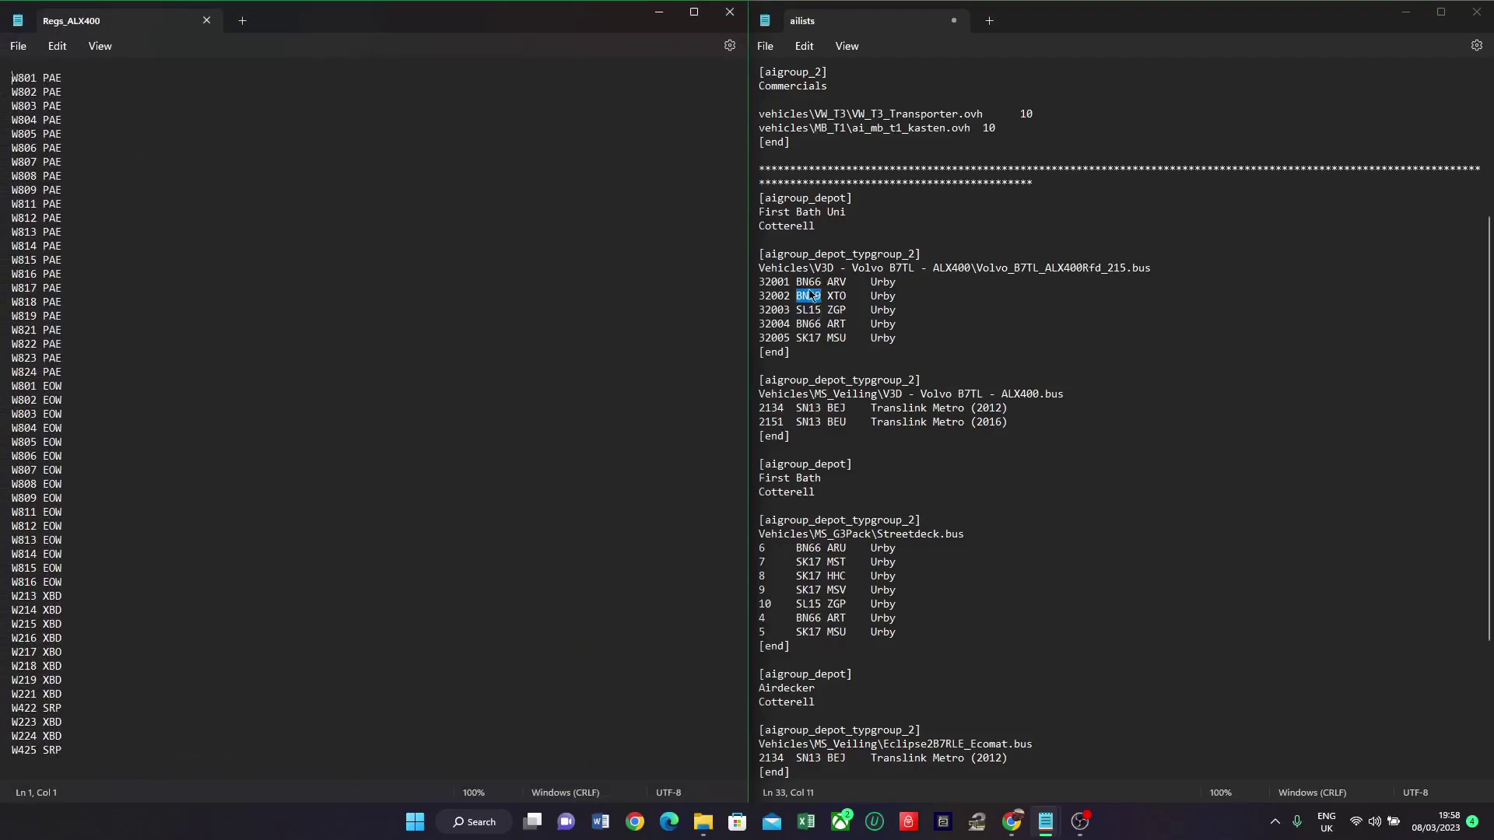
Step: Replace the registrations of buses 32001 and 32002 with W801 PAE and W811 PAE copied from Regs_ALX400
{"action": "left_click_drag", "start_coordinate": [796, 282], "coordinate": [843, 280]}
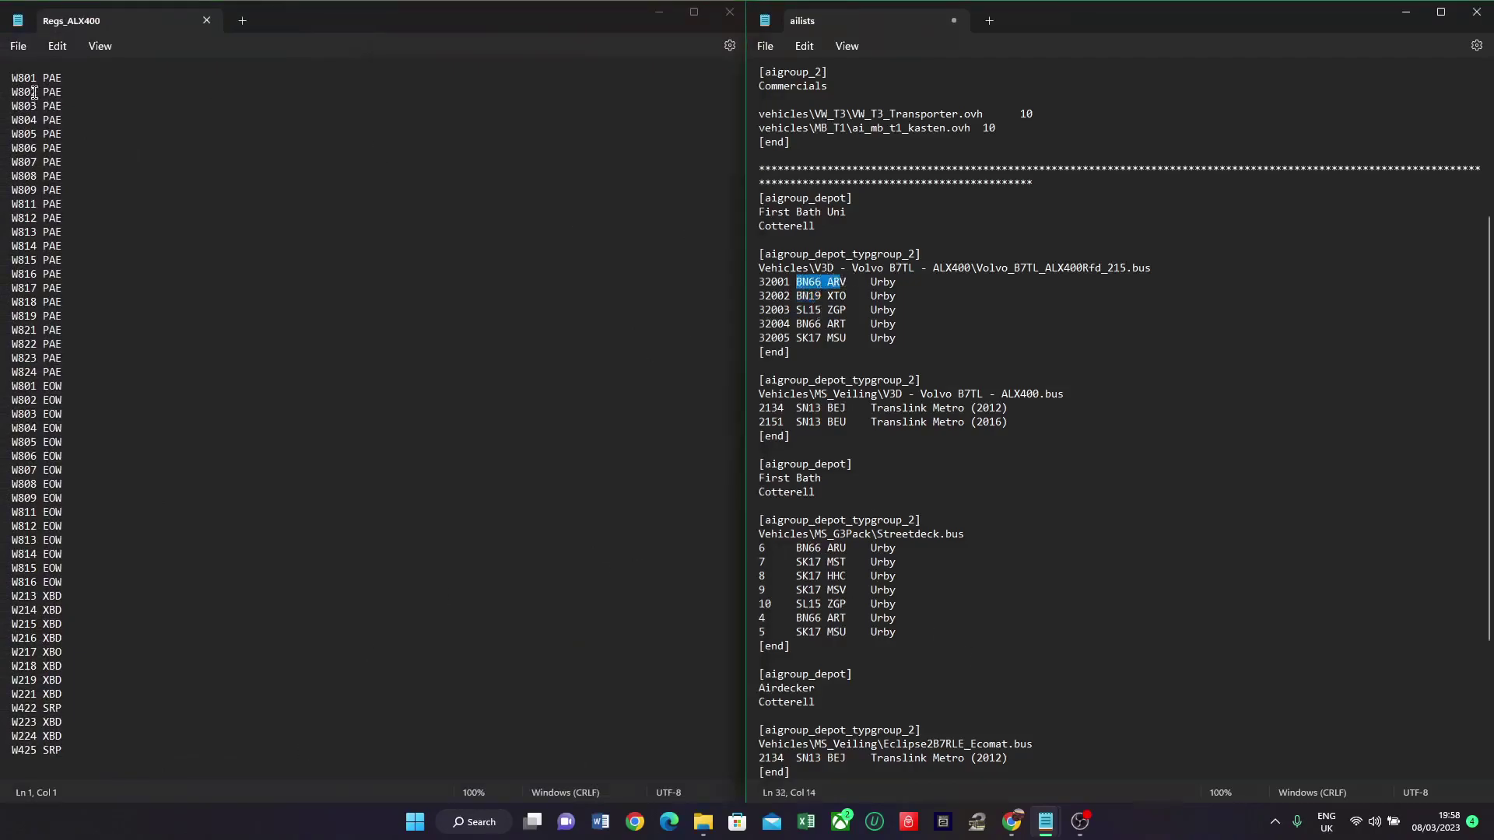
{"action": "left_click_drag", "start_coordinate": [62, 78], "coordinate": [2, 80]}
{"action": "key", "text": "ctrl+c"}
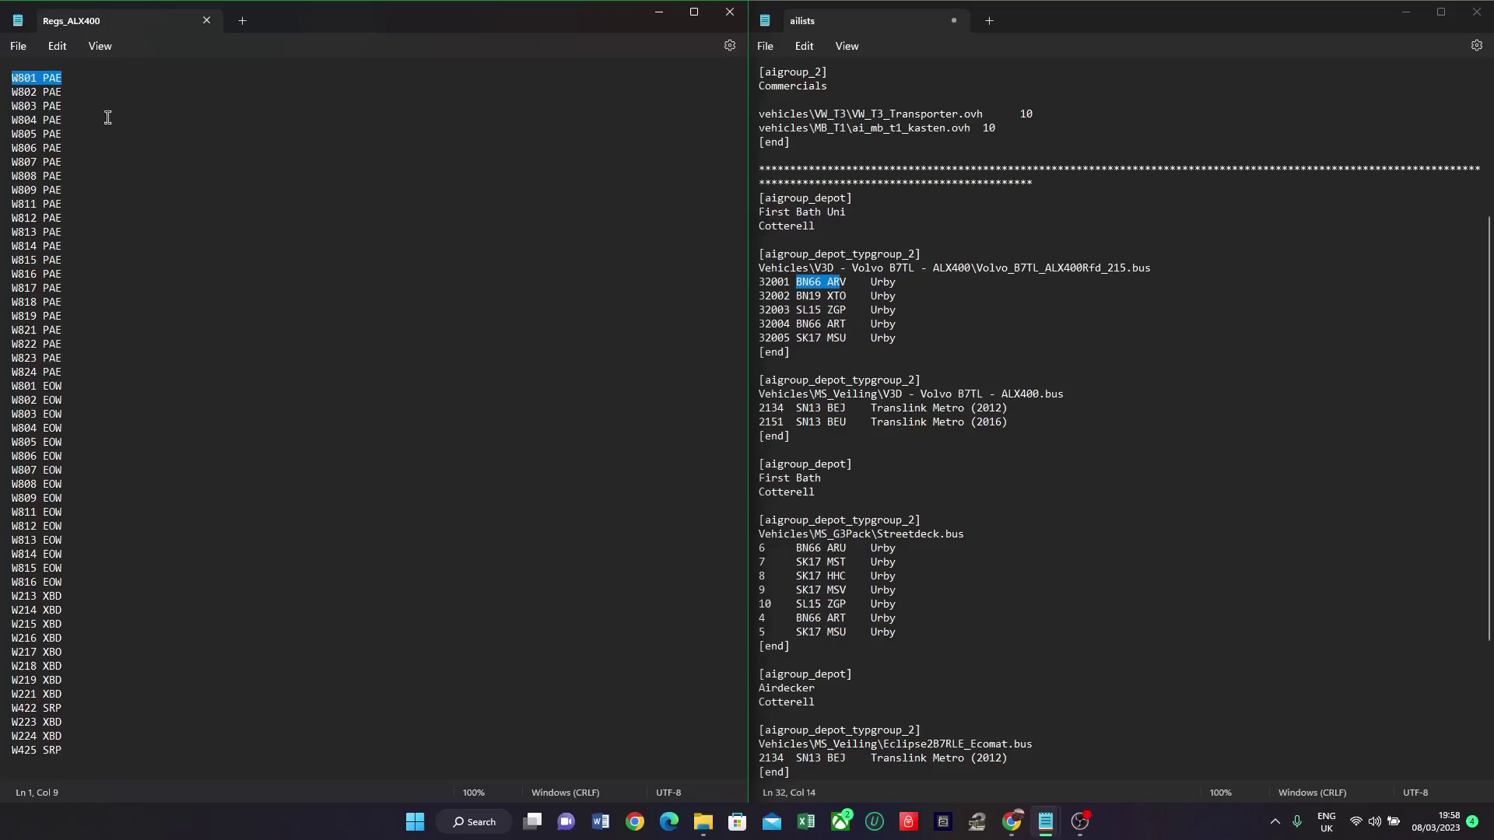
{"action": "left_click_drag", "start_coordinate": [847, 282], "coordinate": [798, 274]}
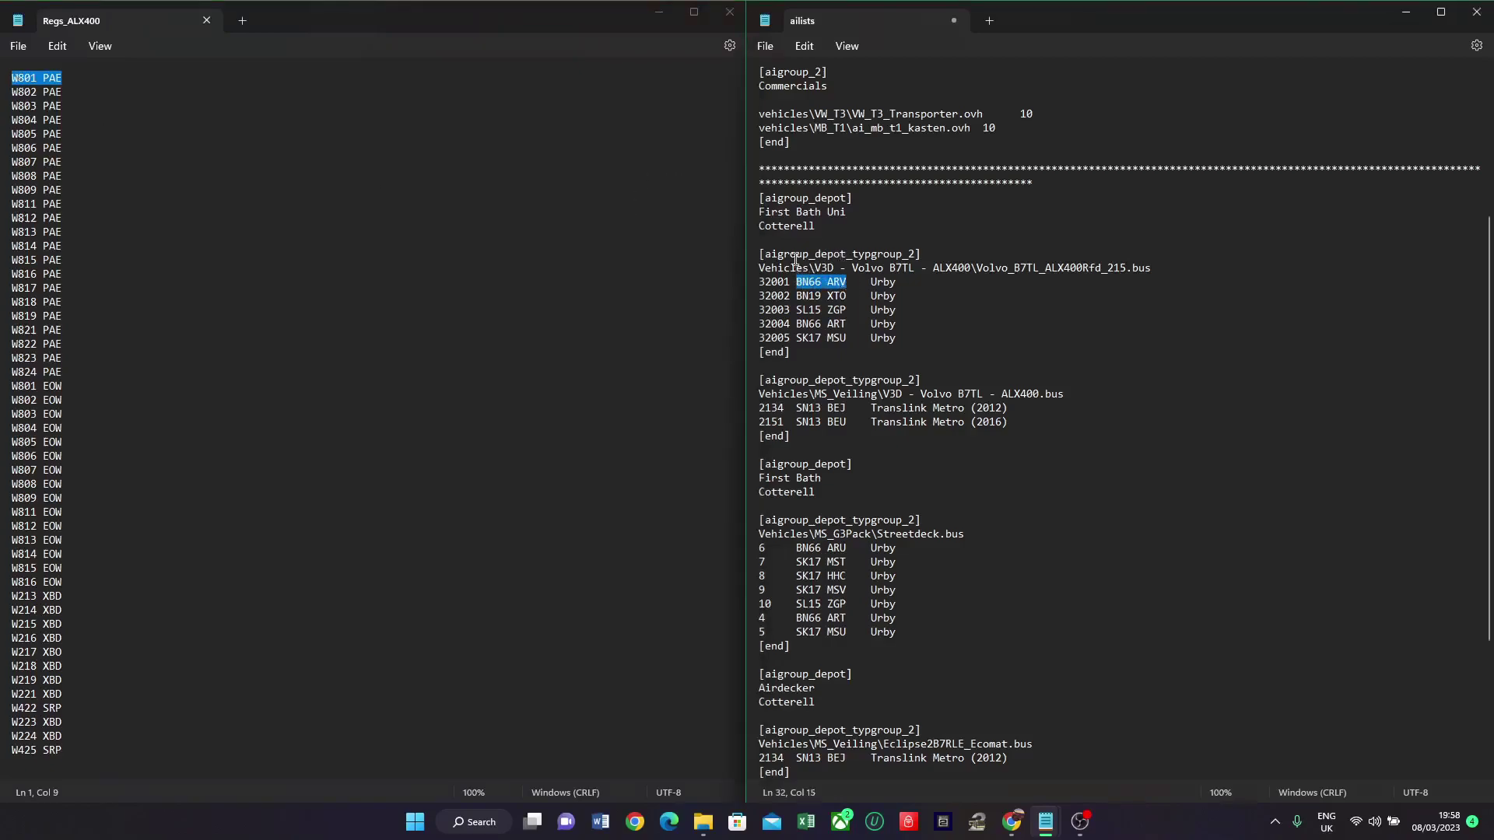
{"action": "key", "text": "ctrl+v"}
{"action": "left_click_drag", "start_coordinate": [63, 204], "coordinate": [3, 207]}
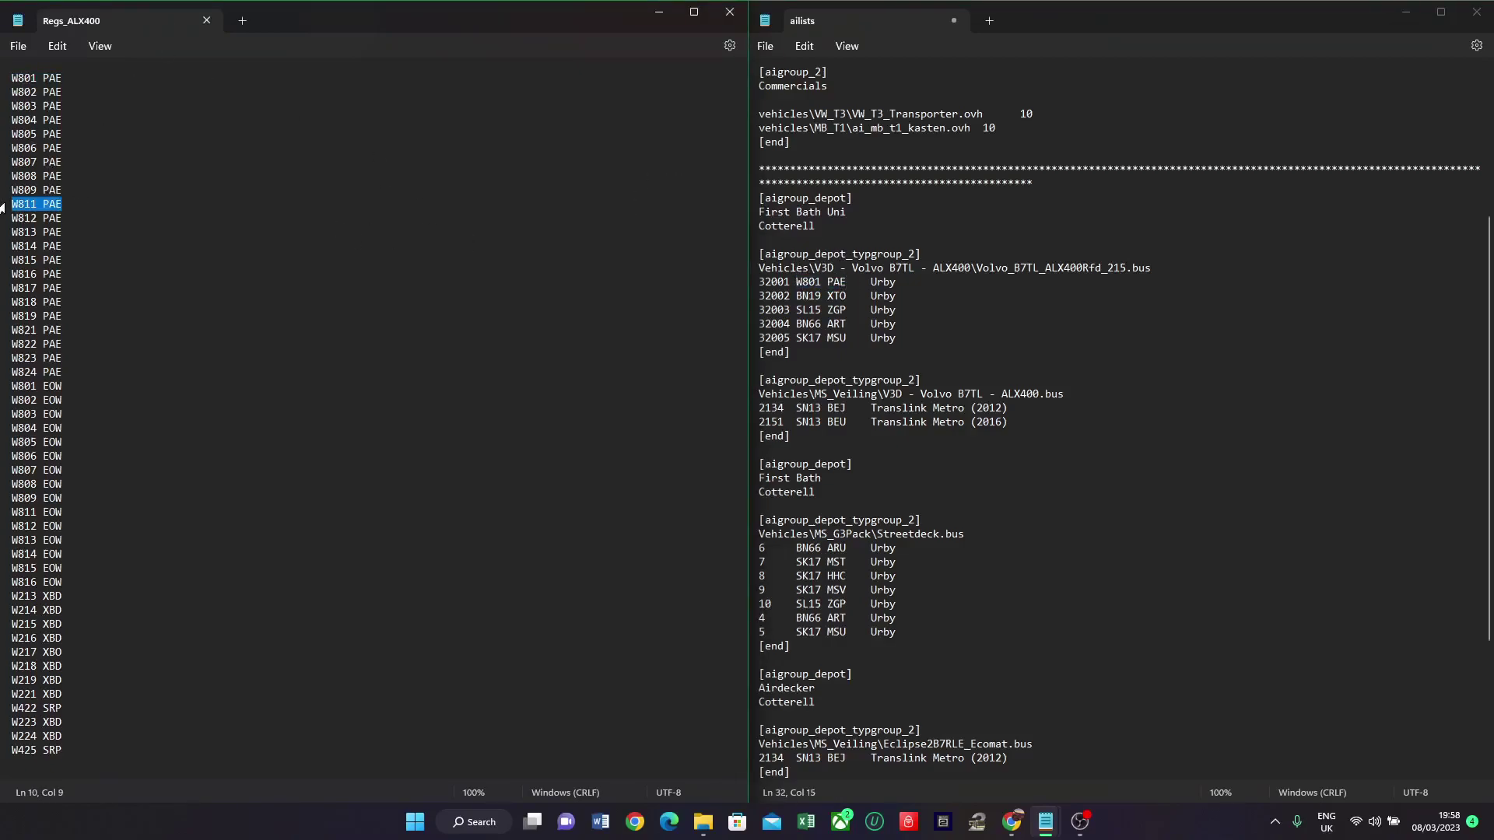
{"action": "left_click_drag", "start_coordinate": [848, 298], "coordinate": [799, 301]}
{"action": "type", "text": "W811 PAE"}
Step: Replace the registrations of buses 32003, 32004 and 32005 with W803 EOW, W808 EOW and W815 EOW copied from Regs_ALX400
{"action": "left_click_drag", "start_coordinate": [62, 414], "coordinate": [2, 414]}
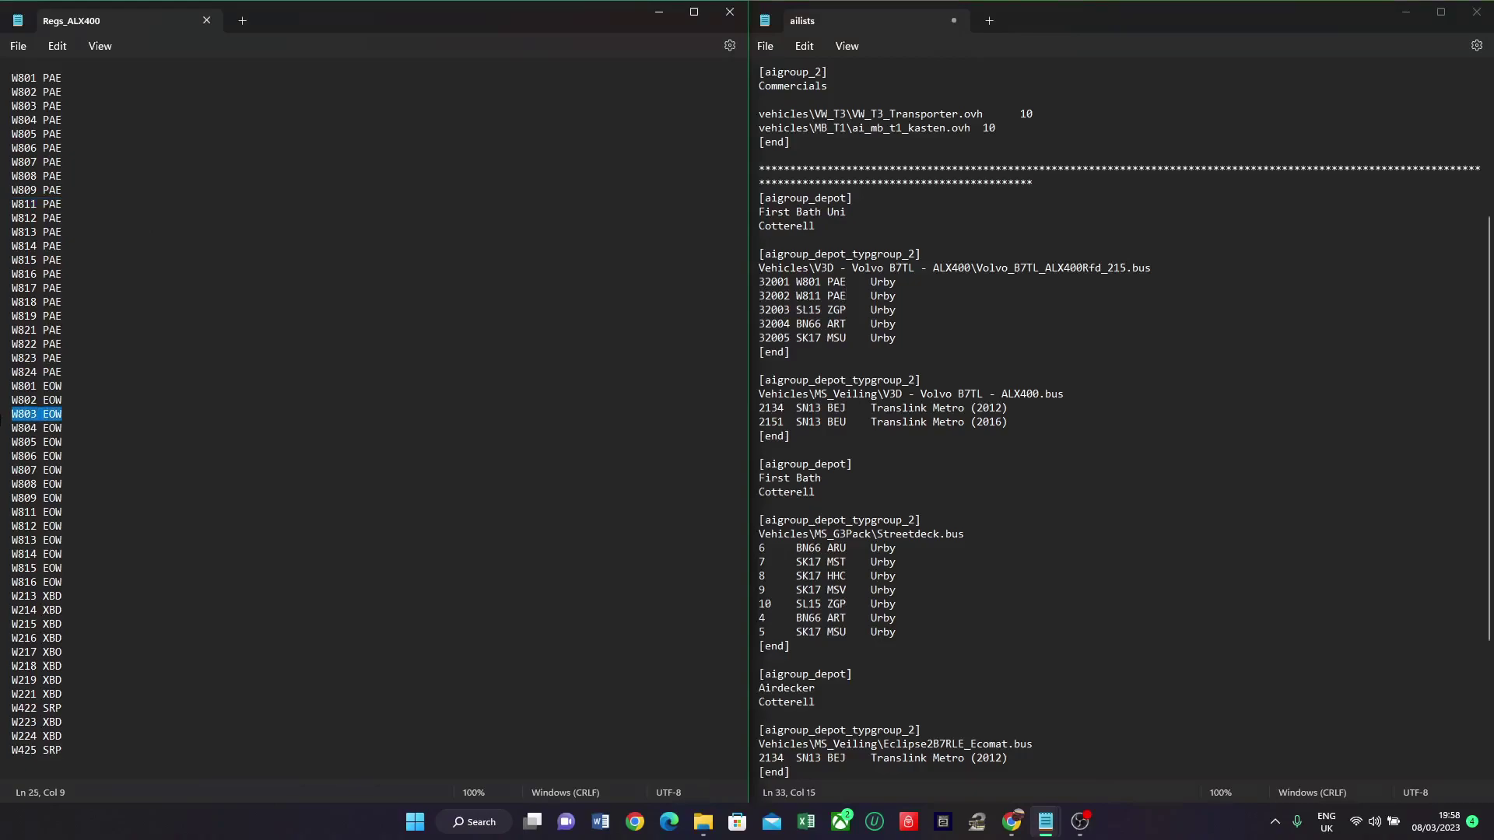
{"action": "left_click_drag", "start_coordinate": [850, 312], "coordinate": [803, 314]}
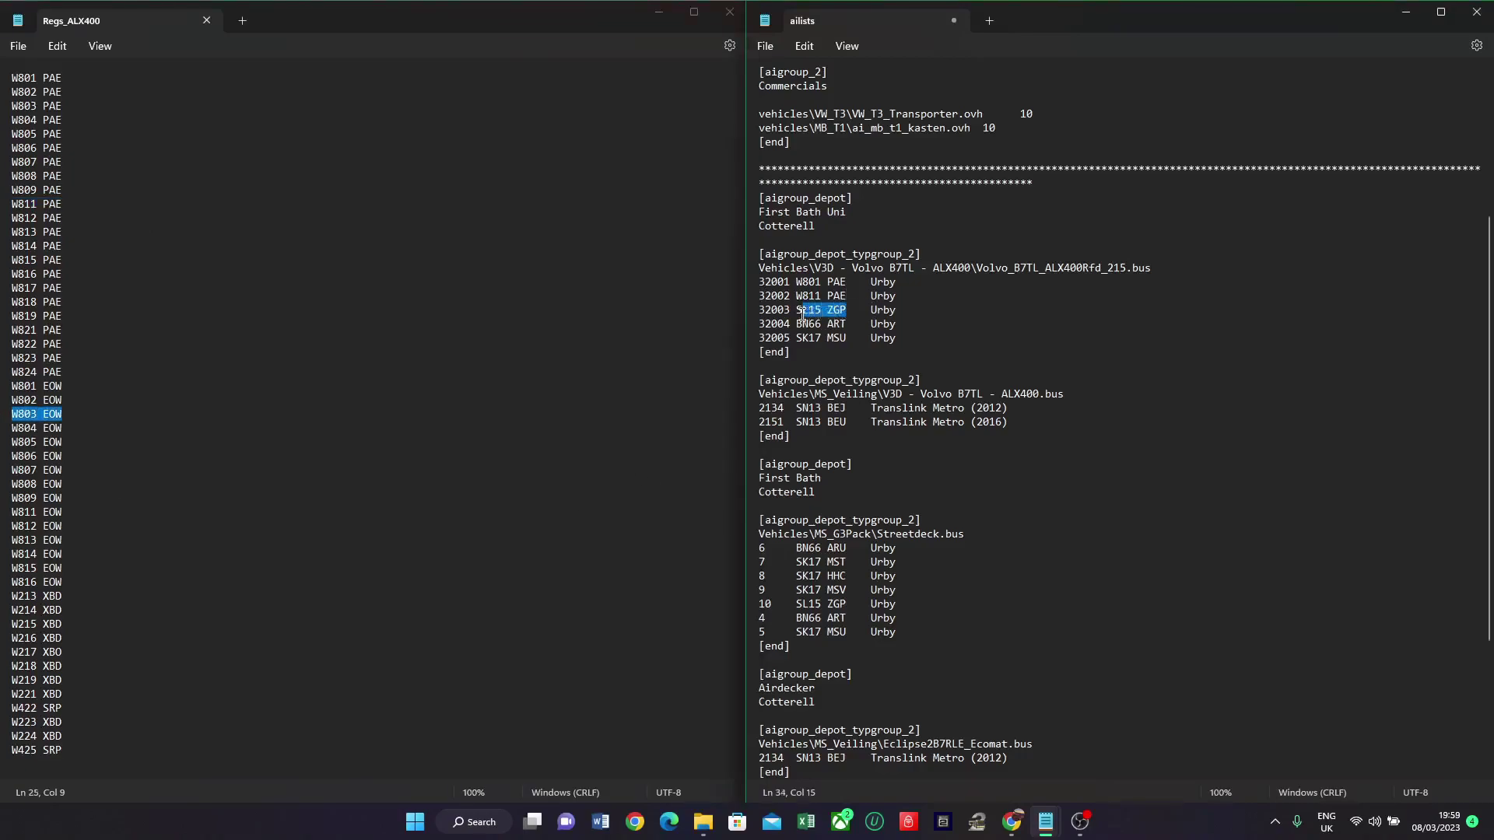
{"action": "type", "text": "W803 EOW"}
{"action": "left_click_drag", "start_coordinate": [130, 479], "coordinate": [10, 486]}
{"action": "key", "text": "ctrl+c"}
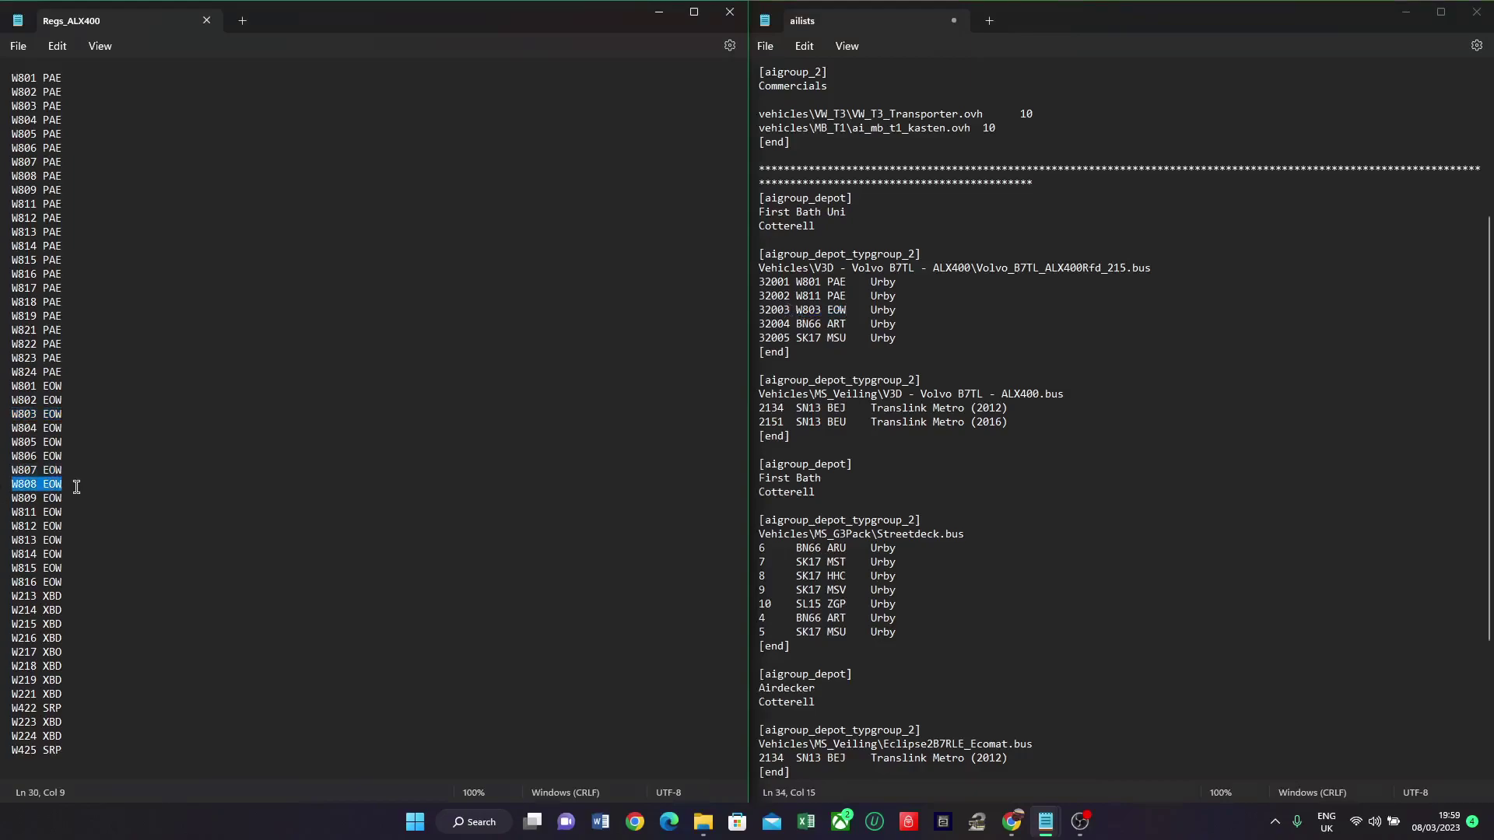
{"action": "left_click_drag", "start_coordinate": [849, 324], "coordinate": [792, 330]}
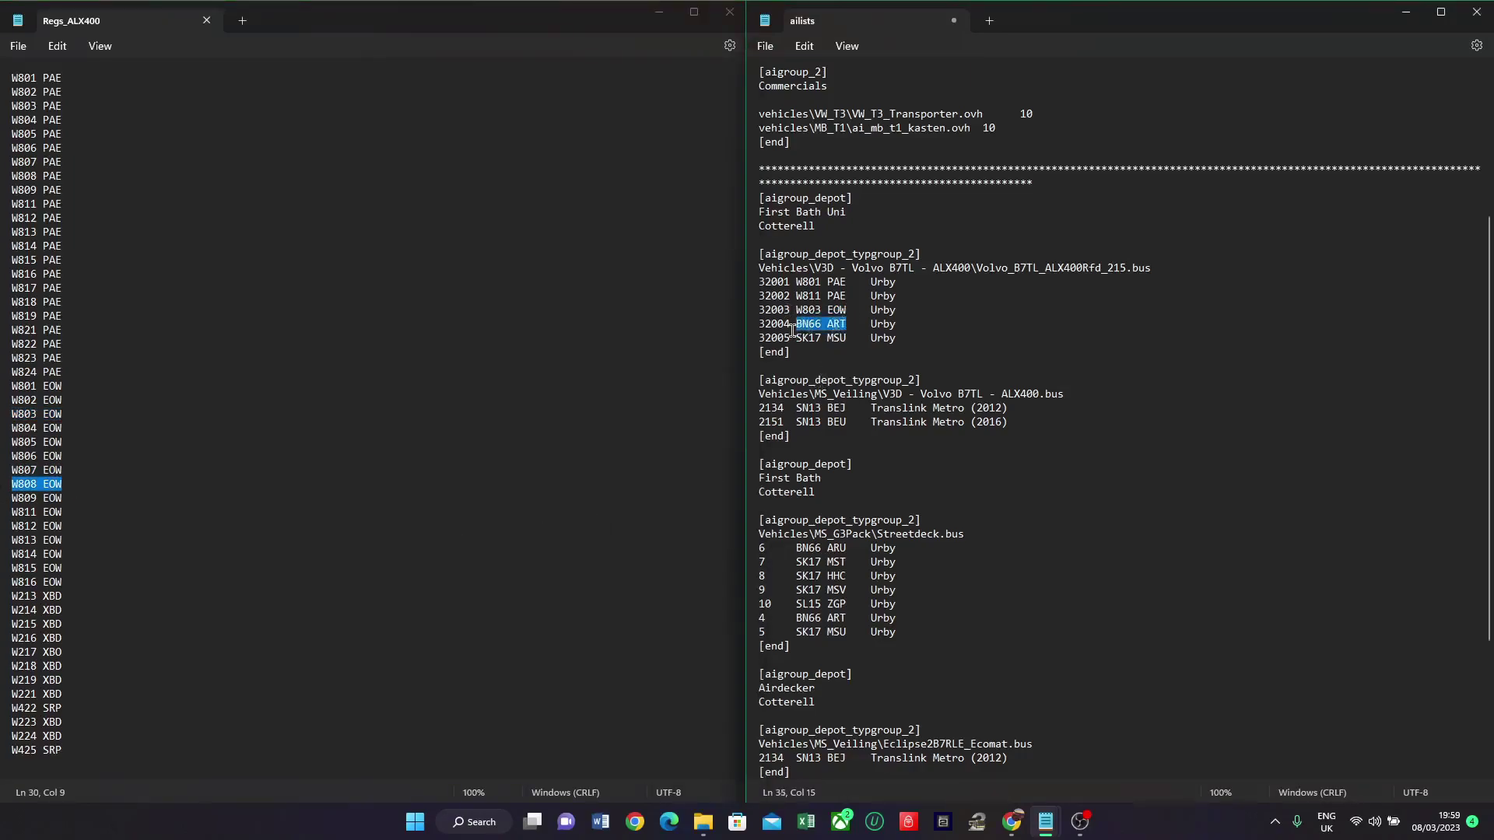
{"action": "key", "text": "ctrl+v"}
{"action": "left_click_drag", "start_coordinate": [105, 569], "coordinate": [7, 566]}
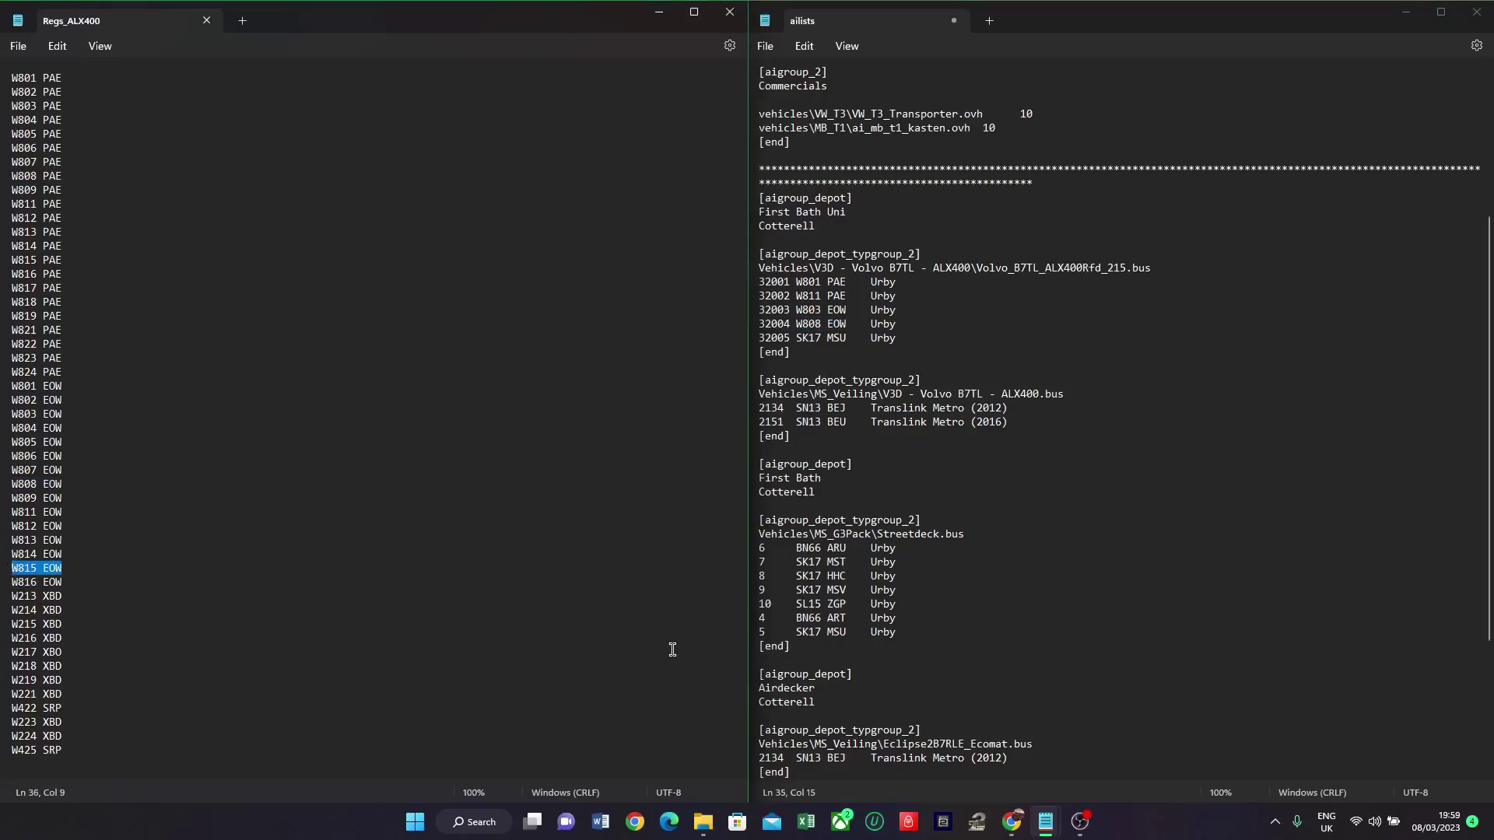
{"action": "left_click_drag", "start_coordinate": [846, 339], "coordinate": [795, 340]}
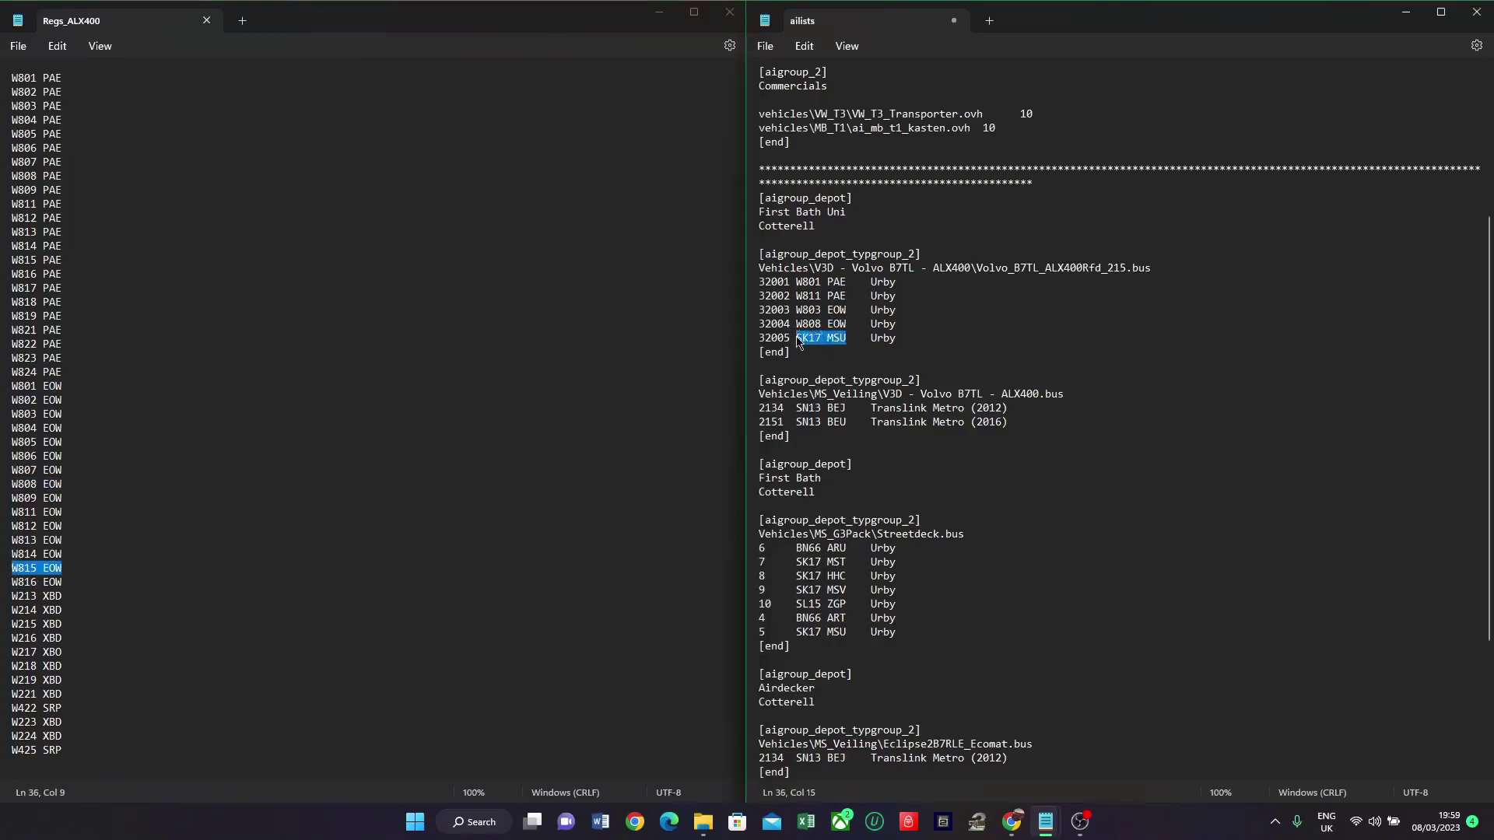
{"action": "type", "text": "W815 EOW"}
{"action": "left_click_drag", "start_coordinate": [759, 265], "coordinate": [823, 272]}
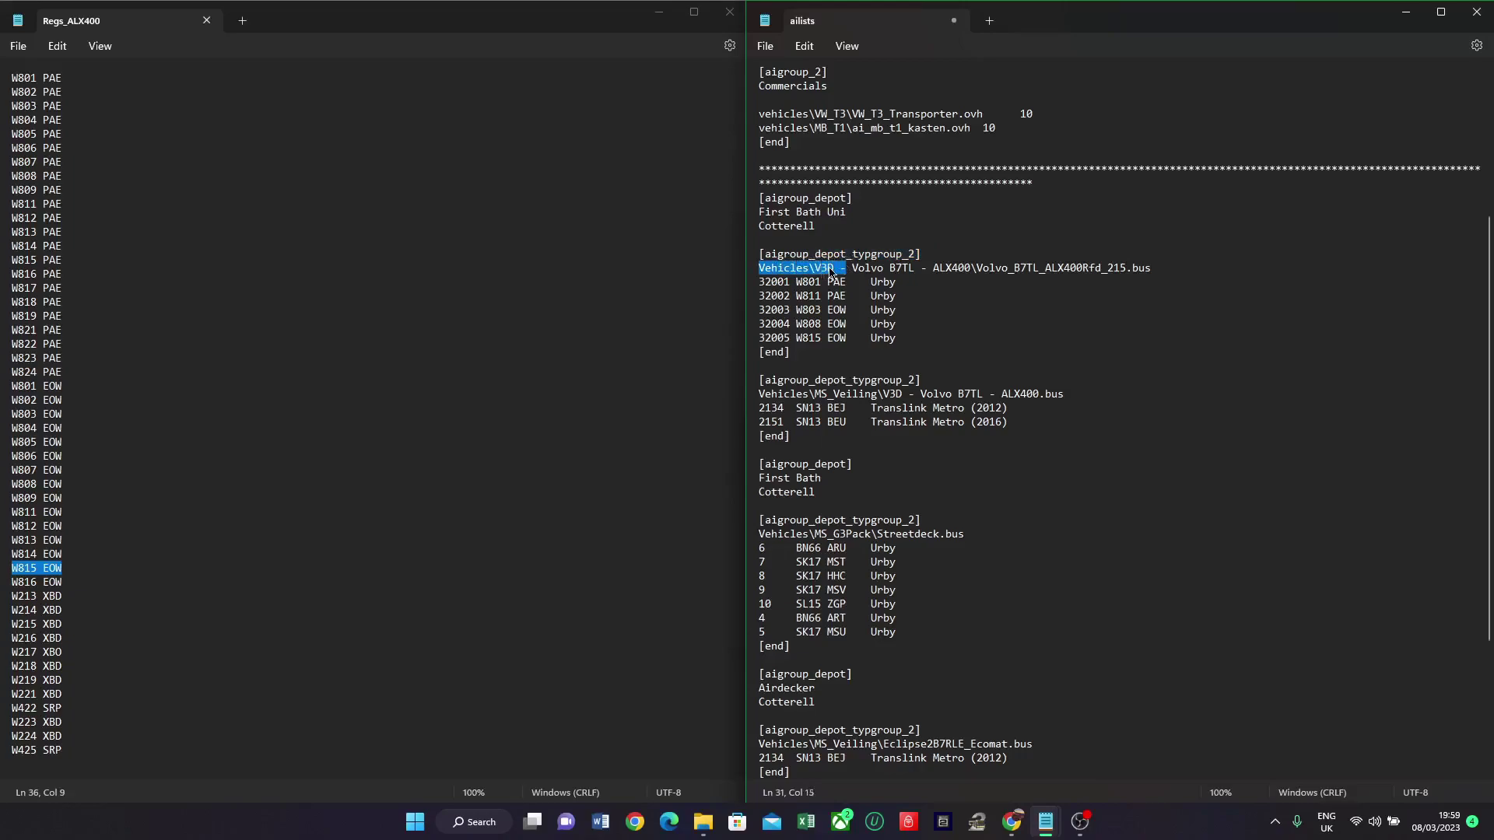
{"action": "left_click_drag", "start_coordinate": [978, 268], "coordinate": [1144, 271]}
{"action": "double_click", "coordinate": [1132, 269]}
{"action": "left_click_drag", "start_coordinate": [759, 281], "coordinate": [759, 352]}
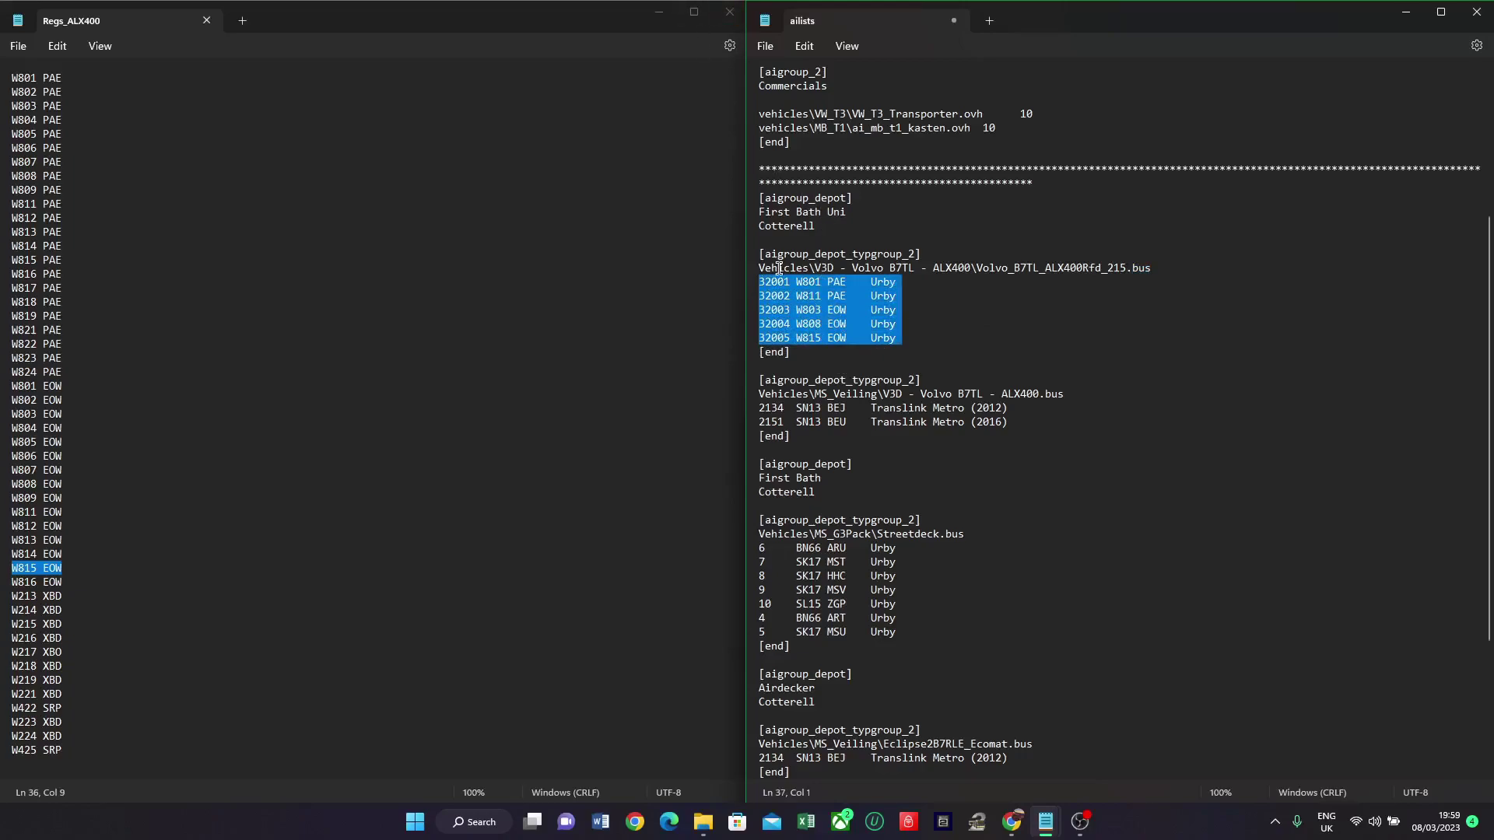
Step: Close the Regs_ALX400 file and bring the V3D - Volvo B7TL - ALX400 folder back beside ailists
{"action": "left_click", "coordinate": [729, 12]}
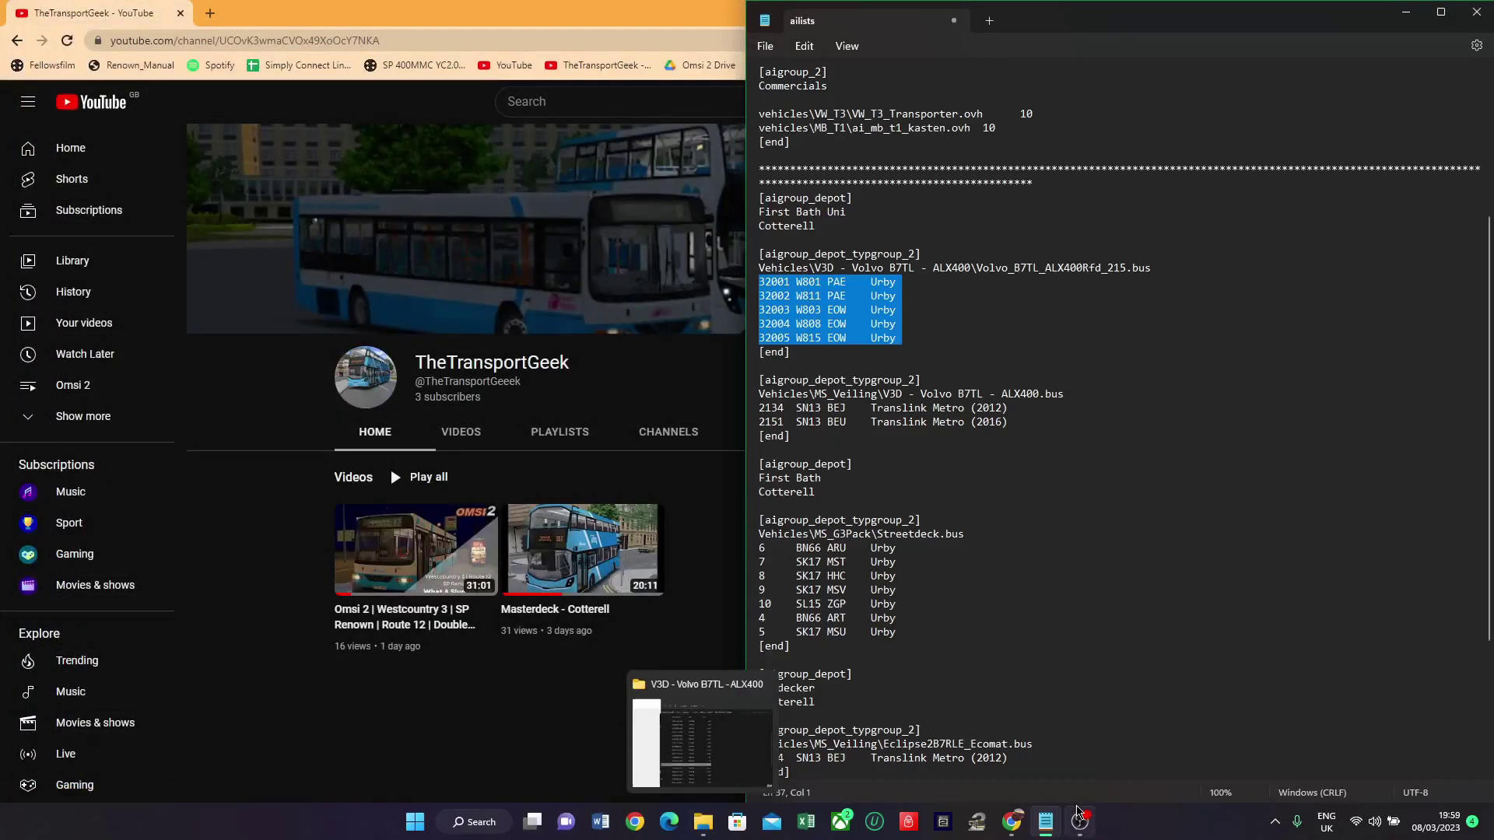
{"action": "mouse_move", "coordinate": [1055, 836]}
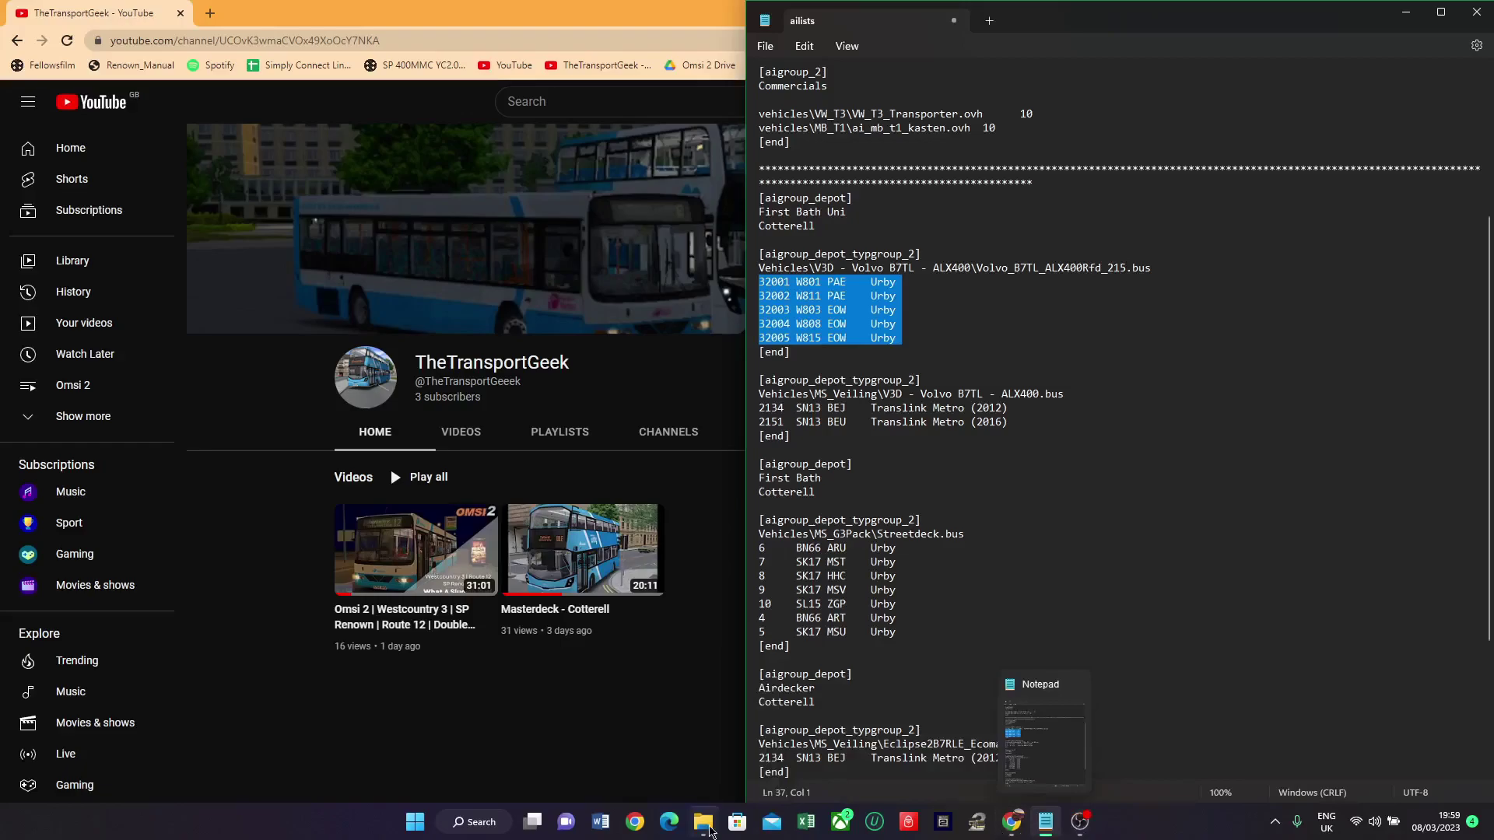
{"action": "left_click", "coordinate": [702, 822]}
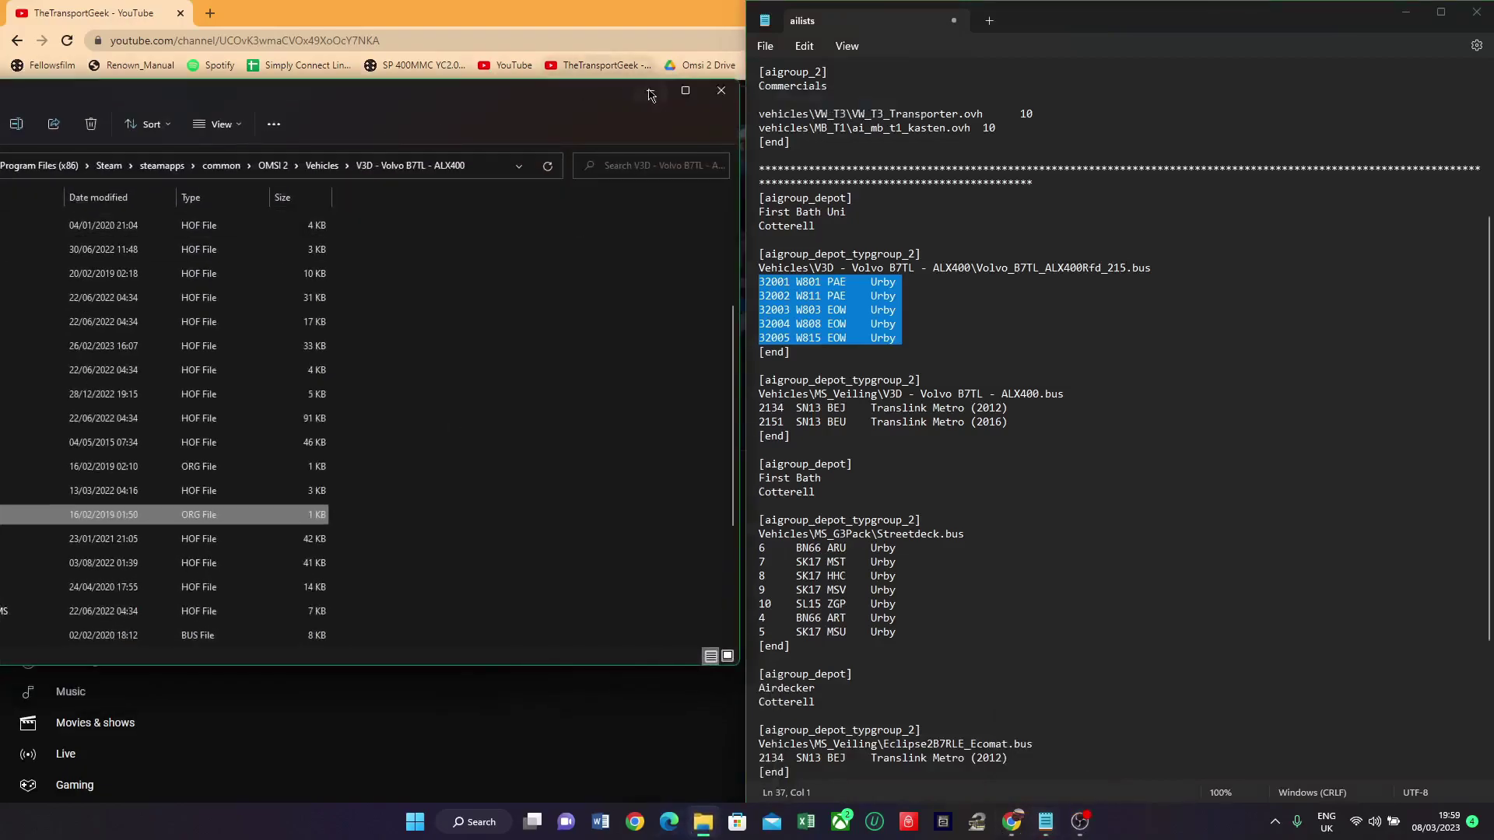
{"action": "left_click_drag", "start_coordinate": [328, 102], "coordinate": [1, 102]}
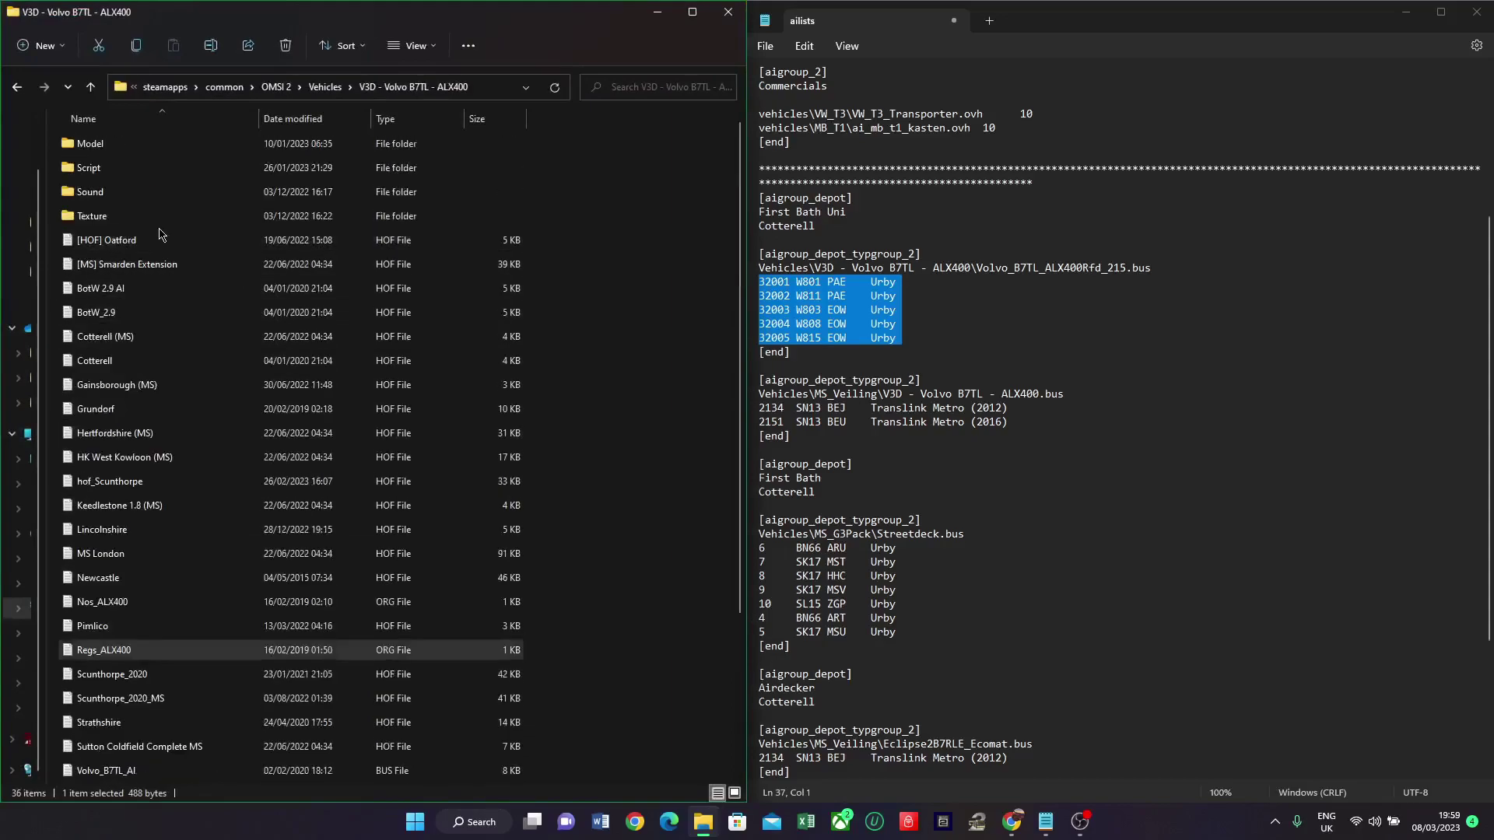
Step: Open the Repaints folder inside the bus's Texture folder
{"action": "double_click", "coordinate": [161, 218]}
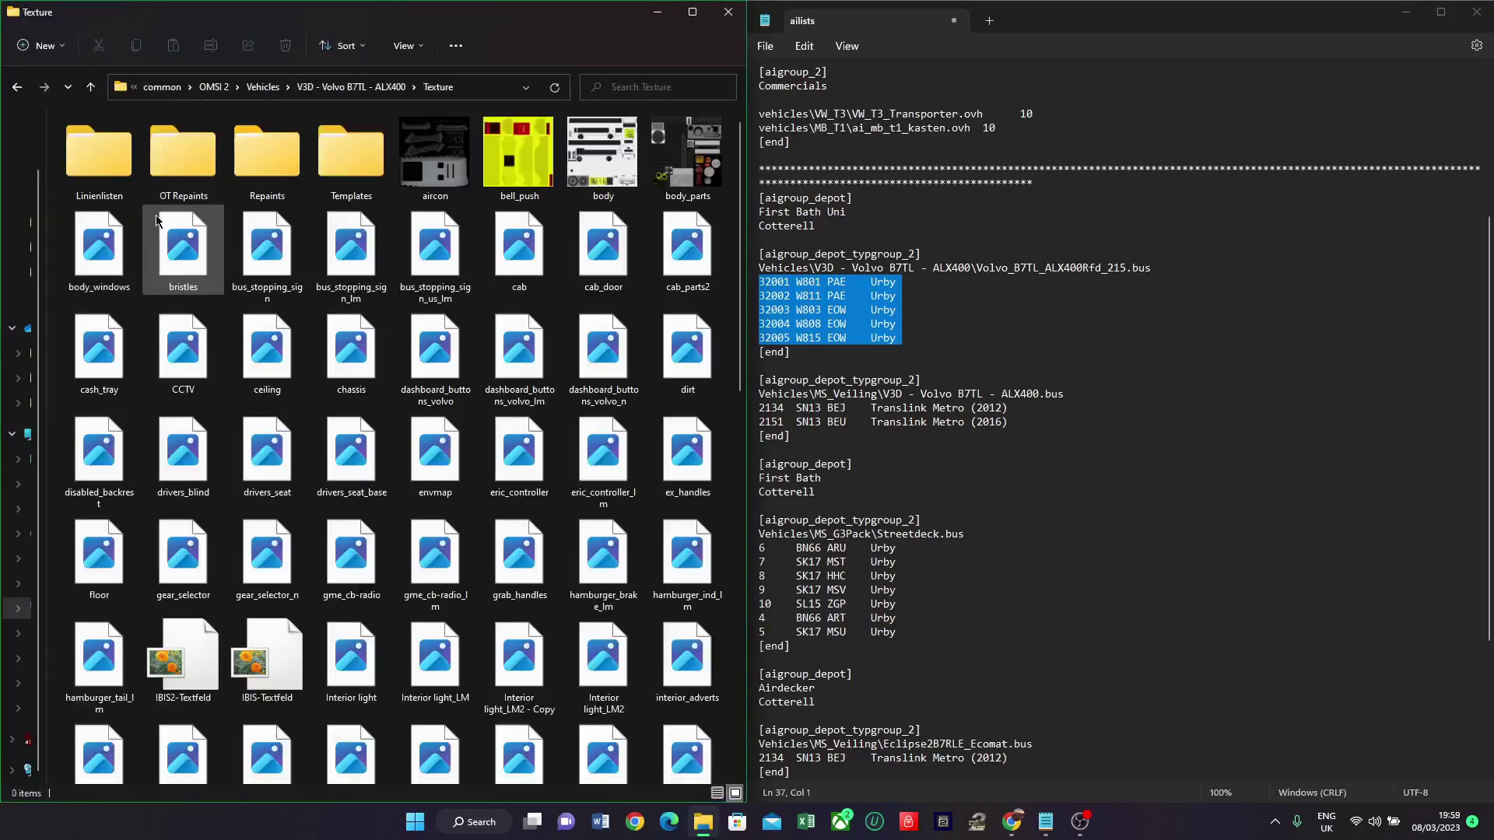
{"action": "left_click", "coordinate": [235, 180]}
{"action": "double_click", "coordinate": [235, 181]}
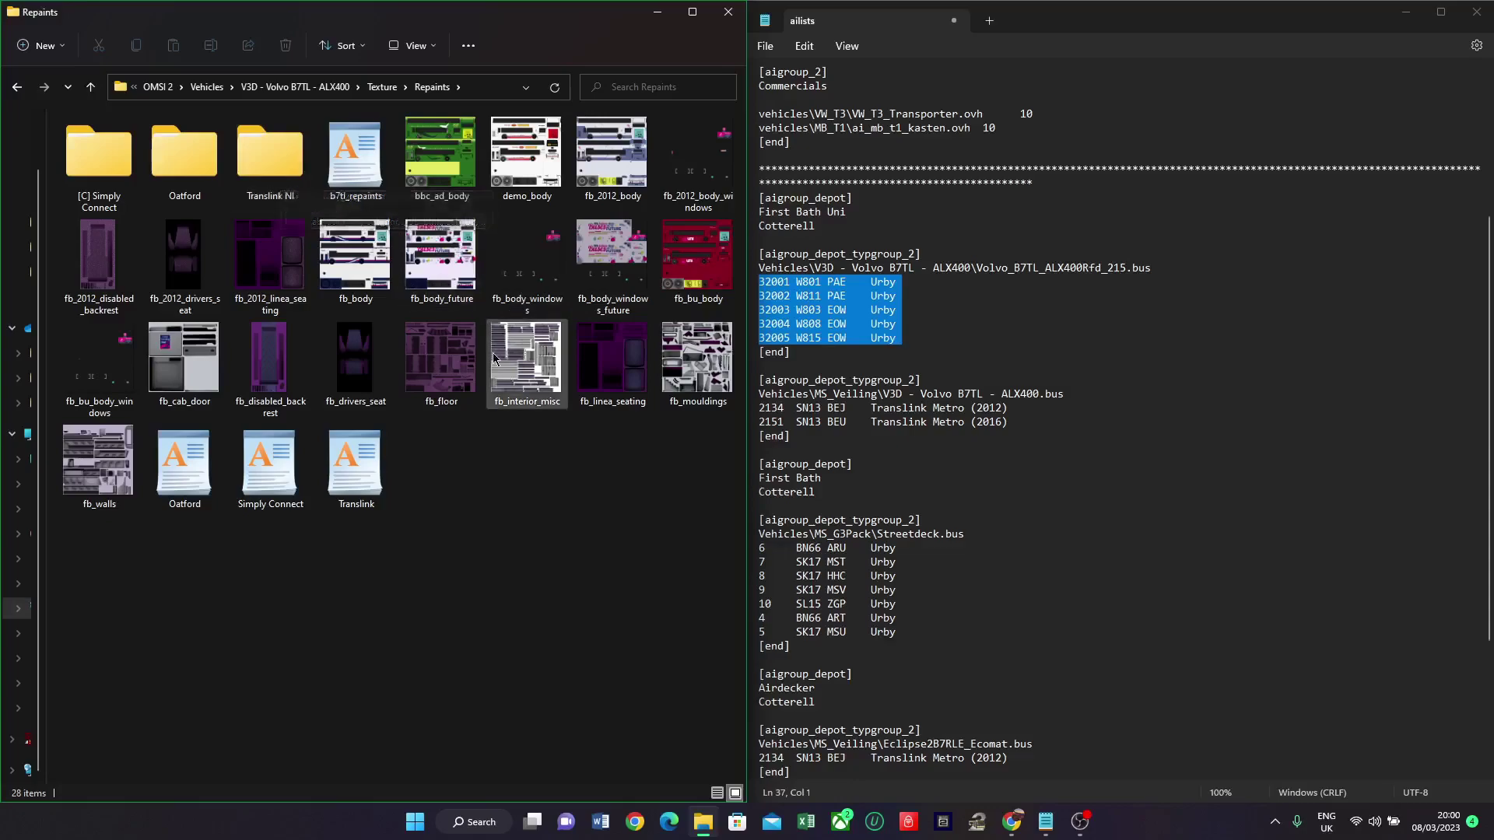
Step: Open the Translink repaint file in WordPad, look through its liveries and place its window beside ailists
{"action": "left_click", "coordinate": [377, 459]}
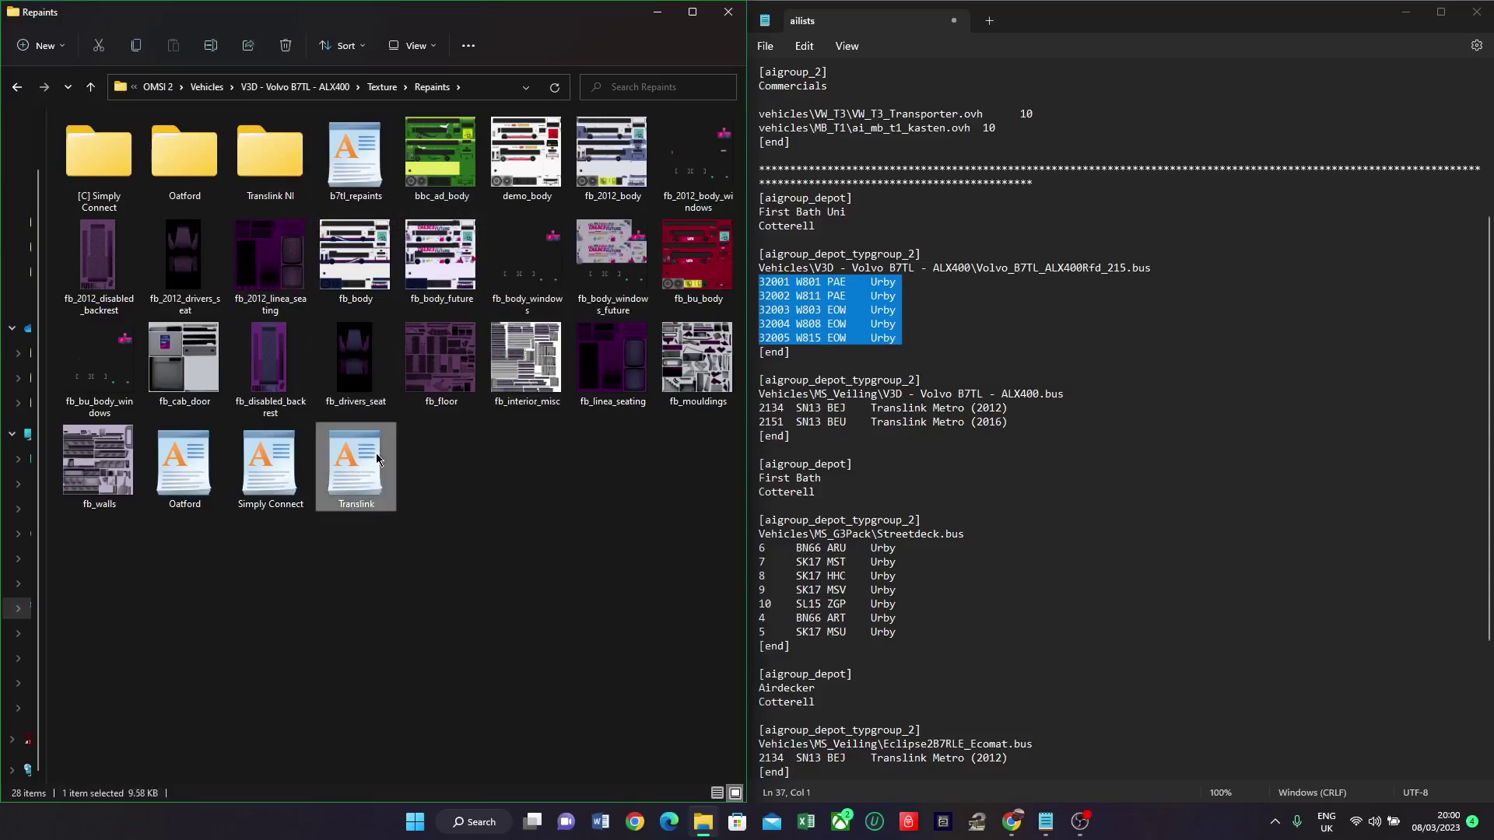
{"action": "scroll", "coordinate": [933, 343], "scroll_direction": "down", "scroll_amount": 6}
{"action": "scroll", "coordinate": [934, 342], "scroll_direction": "down", "scroll_amount": 9}
{"action": "scroll", "coordinate": [1084, 346], "scroll_direction": "up", "scroll_amount": 16}
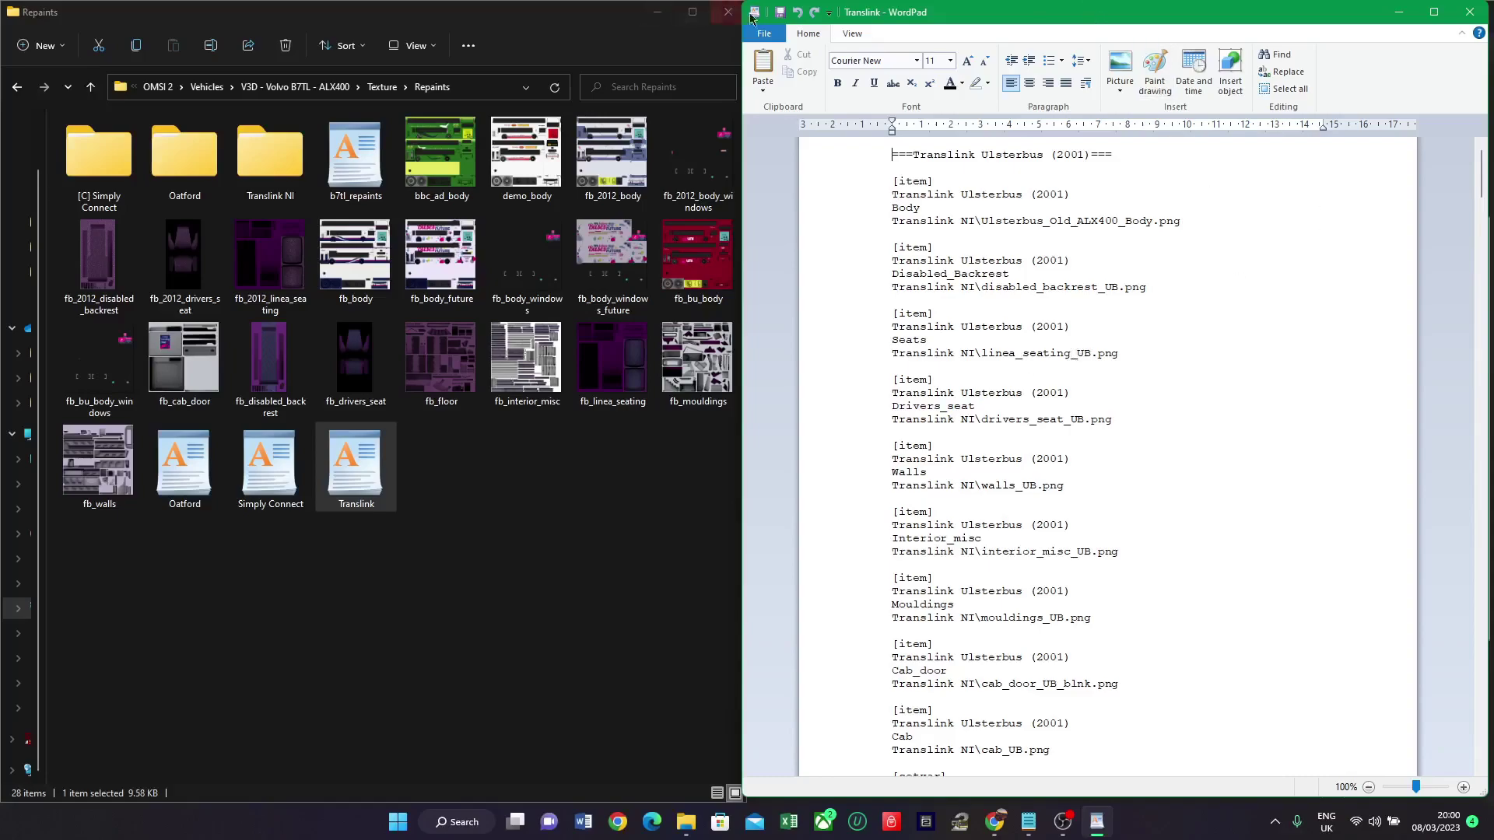
{"action": "scroll", "coordinate": [999, 281], "scroll_direction": "down", "scroll_amount": 2}
{"action": "scroll", "coordinate": [999, 281], "scroll_direction": "down", "scroll_amount": 12}
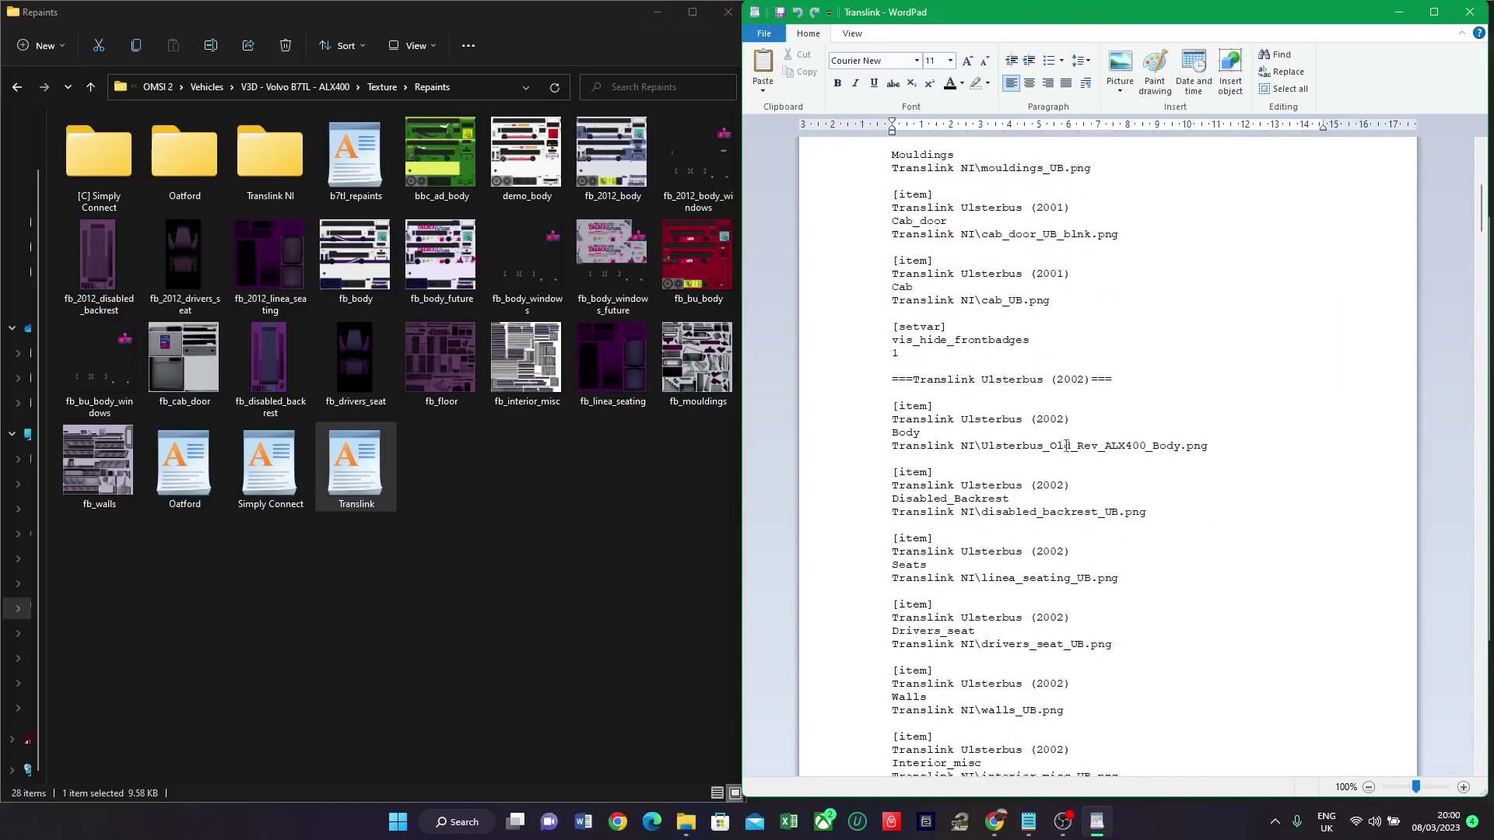
{"action": "scroll", "coordinate": [1105, 351], "scroll_direction": "up", "scroll_amount": 14}
{"action": "scroll", "coordinate": [1106, 352], "scroll_direction": "up", "scroll_amount": 1}
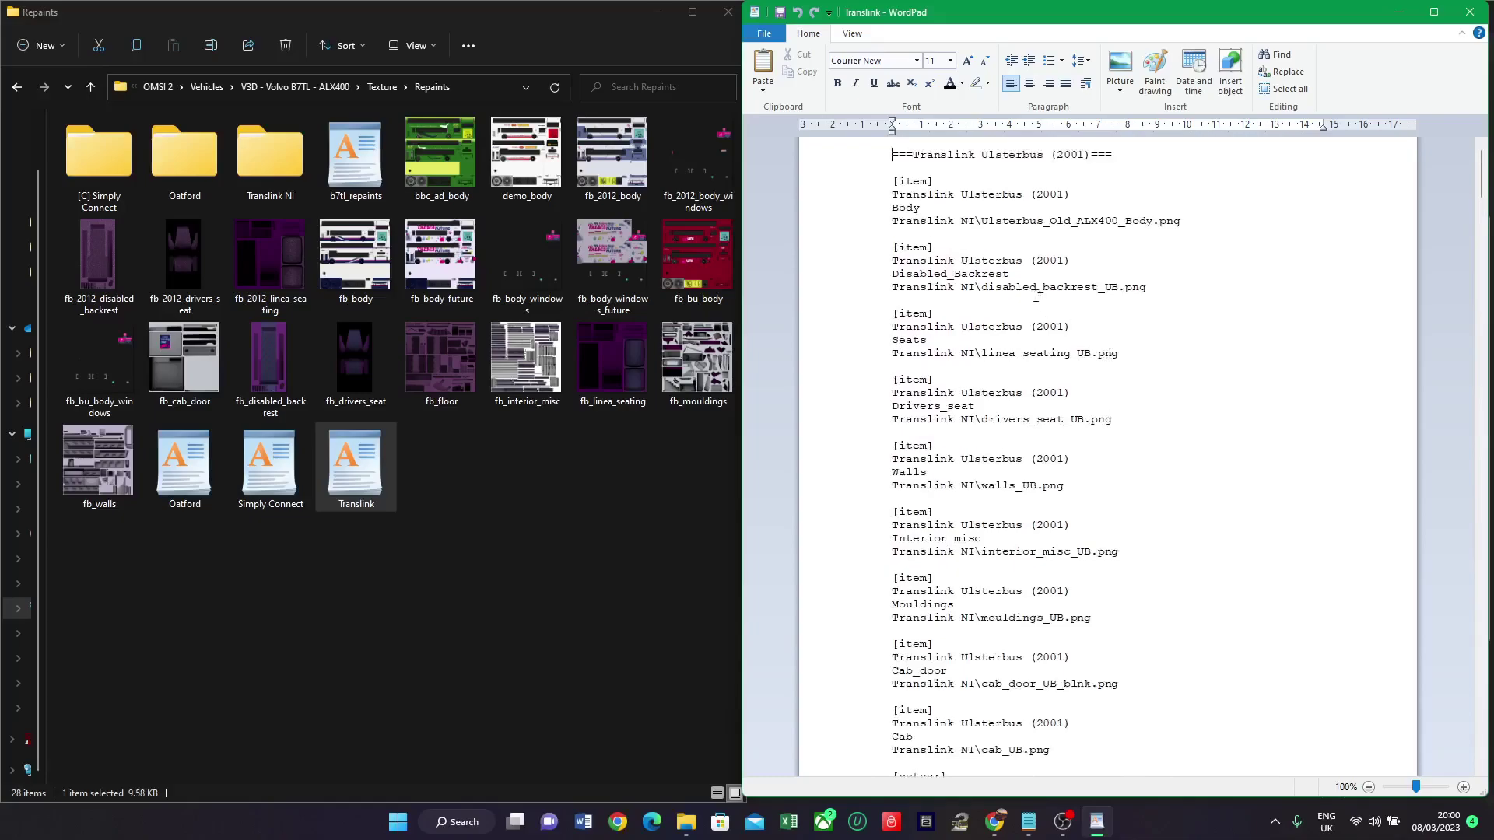
{"action": "left_click", "coordinate": [693, 12]}
{"action": "left_click", "coordinate": [926, 15]}
{"action": "left_click_drag", "start_coordinate": [926, 16], "coordinate": [1, 54]}
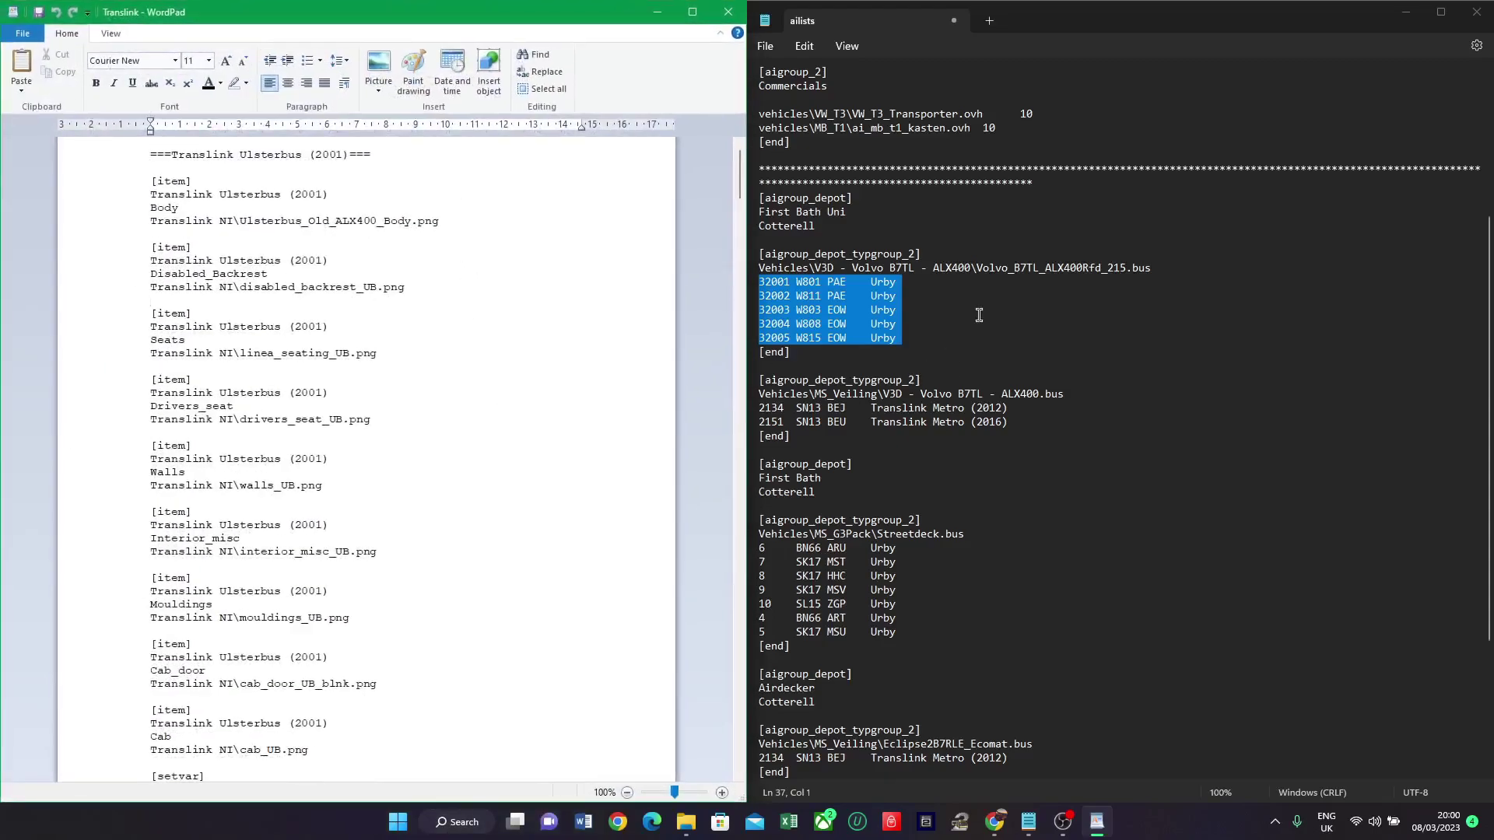
Step: Find the Translink Ulsterbus (2005) section in the Translink file and copy the livery name from its Body item
{"action": "double_click", "coordinate": [876, 283]}
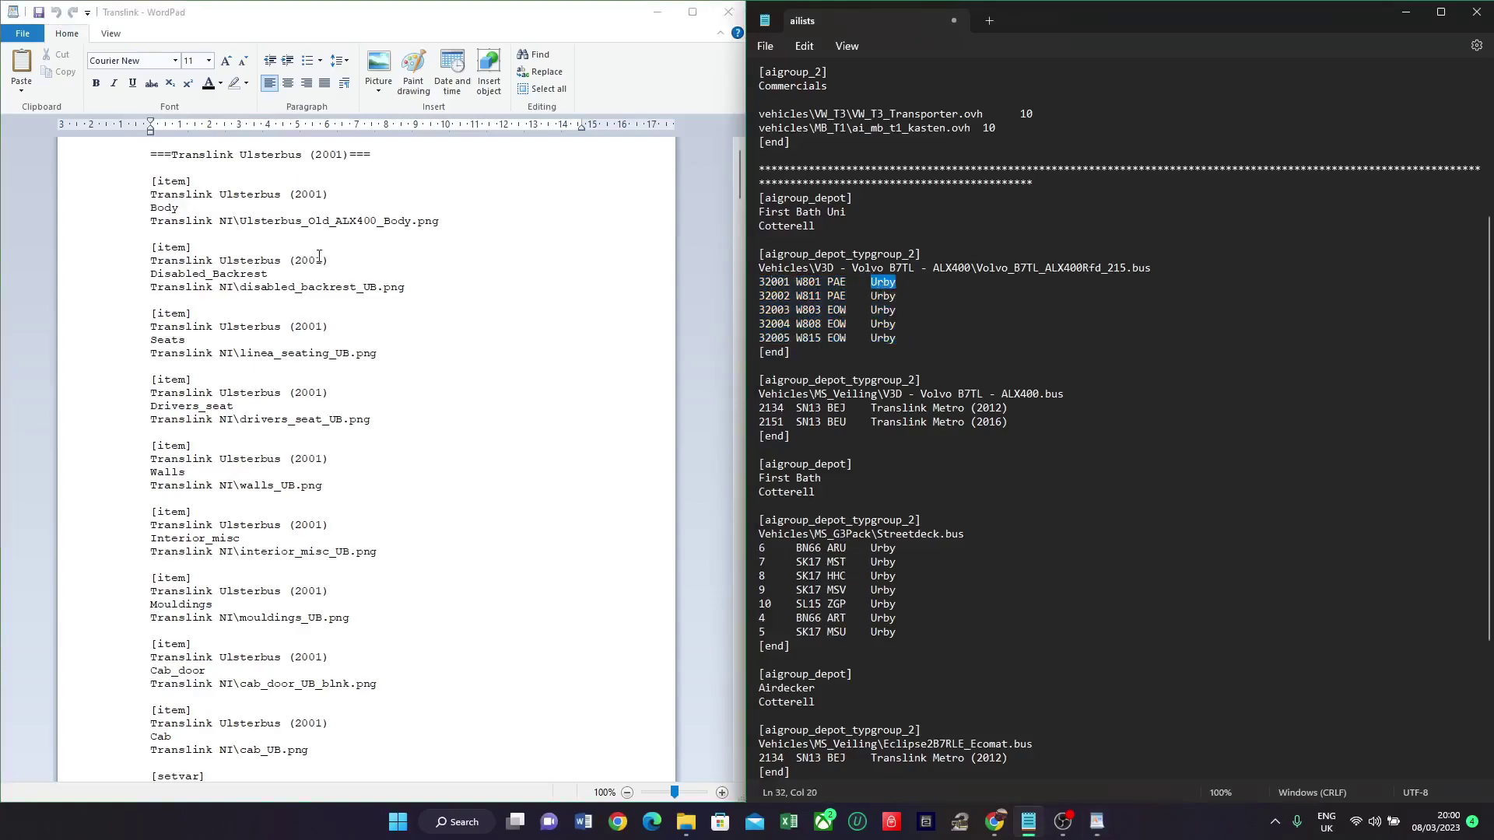
{"action": "key", "text": "alt+Tab"}
{"action": "left_click", "coordinate": [145, 200]}
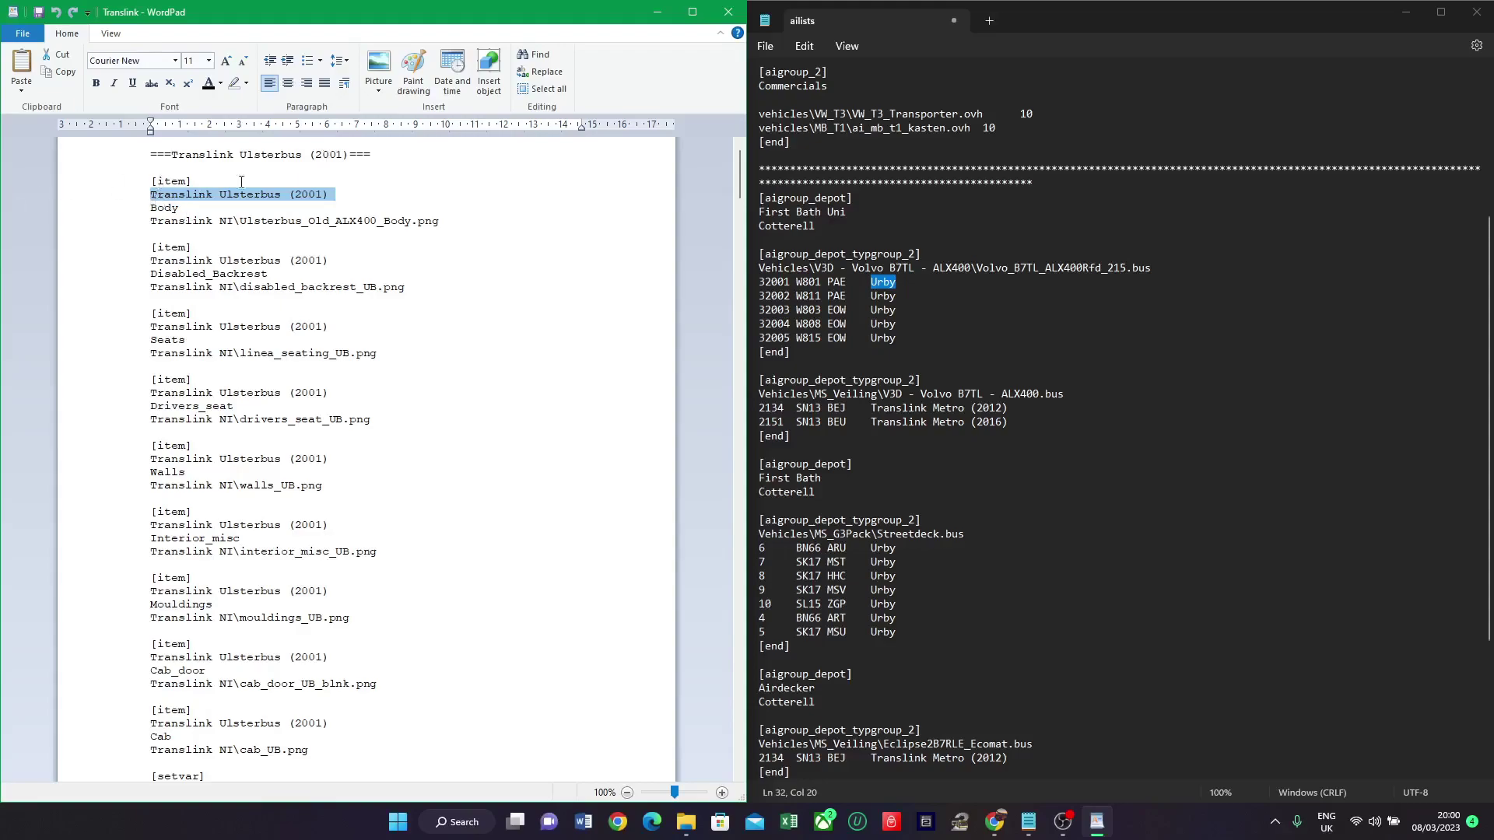
{"action": "left_click_drag", "start_coordinate": [366, 196], "coordinate": [185, 198]}
{"action": "scroll", "coordinate": [350, 461], "scroll_direction": "down", "scroll_amount": 2}
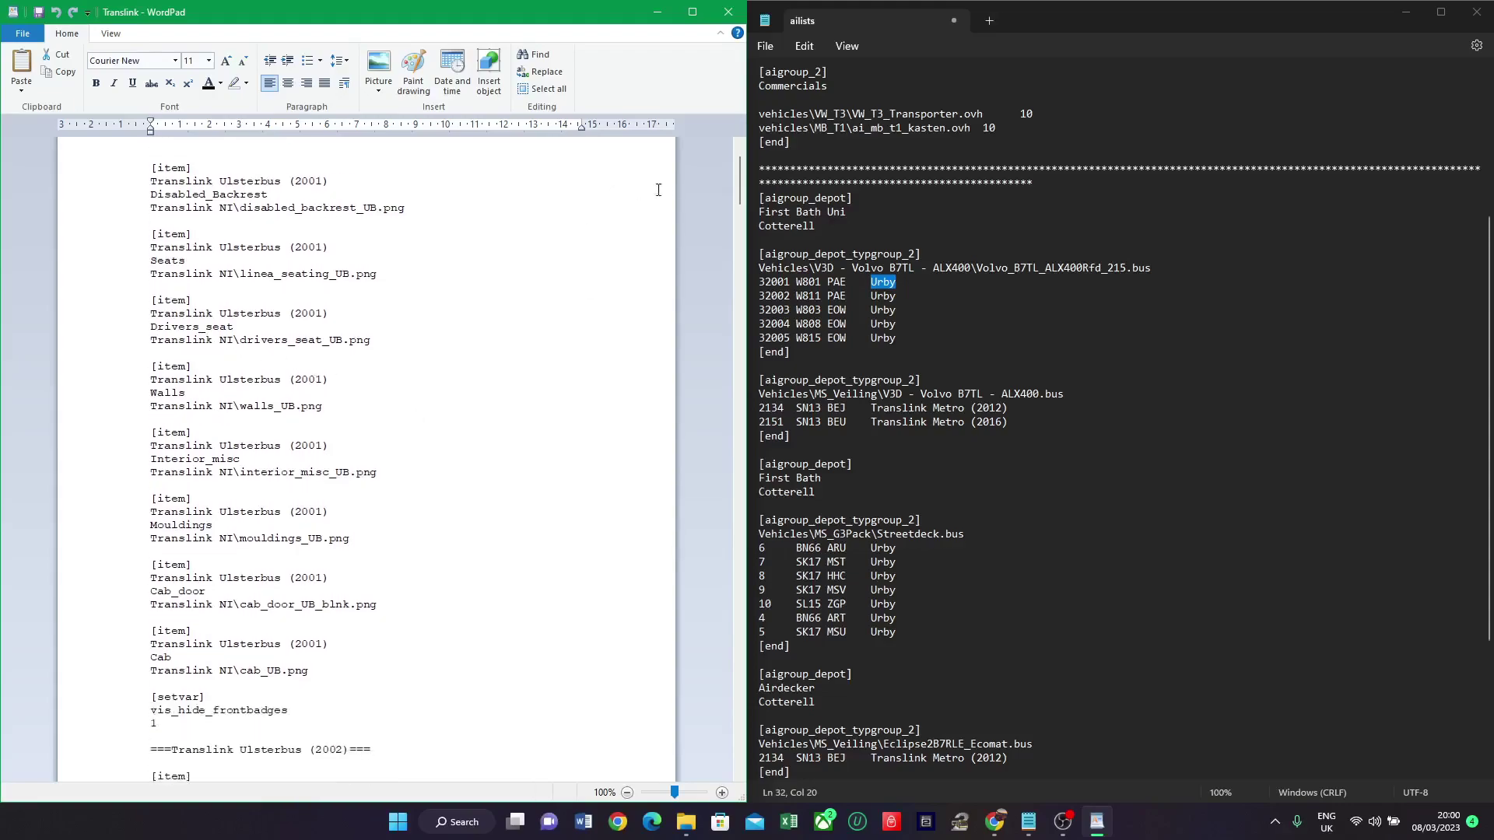
{"action": "left_click_drag", "start_coordinate": [740, 179], "coordinate": [739, 275]}
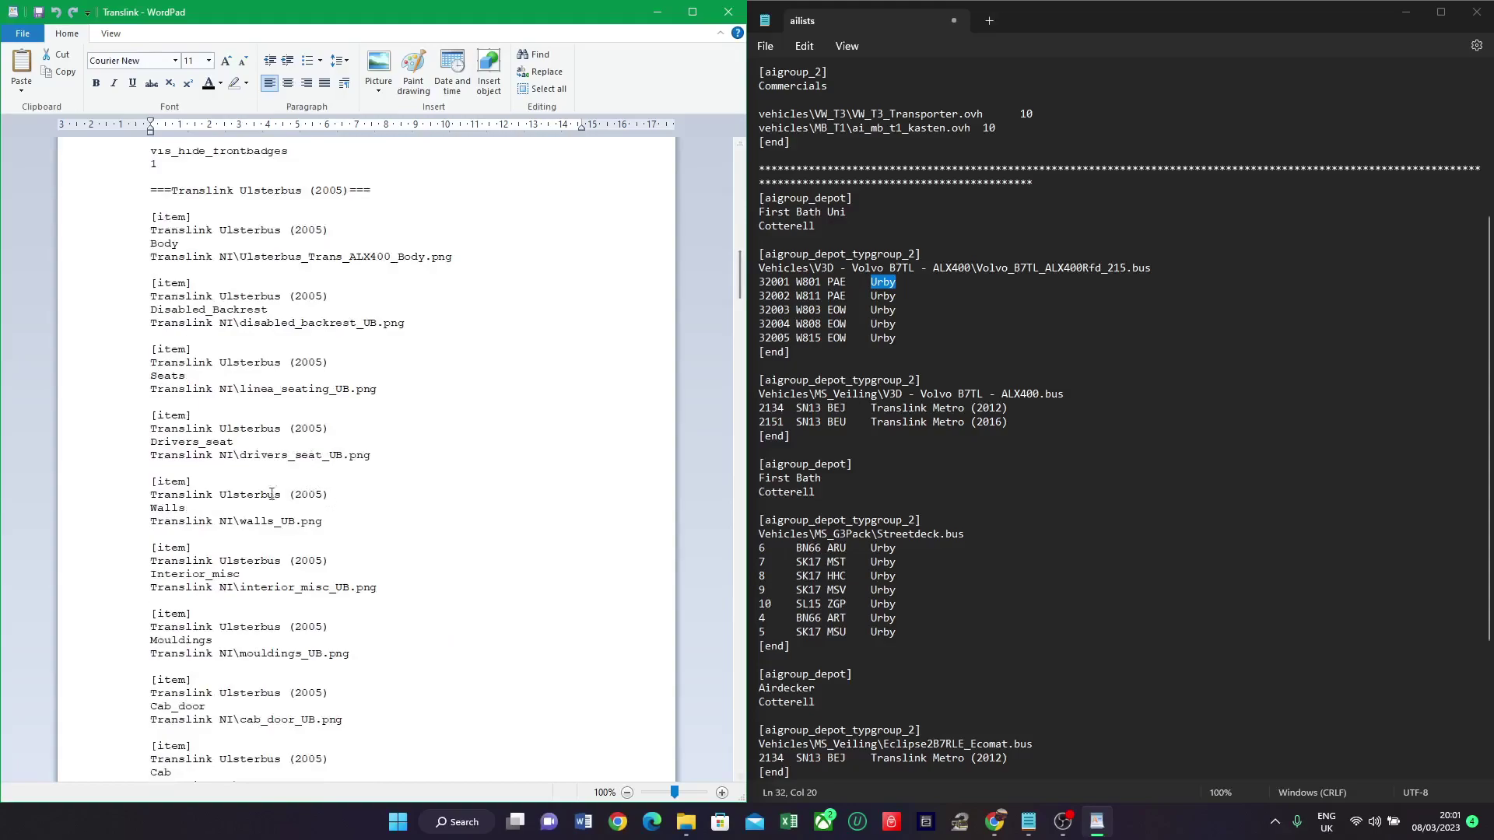
{"action": "scroll", "coordinate": [175, 405], "scroll_direction": "up", "scroll_amount": 1}
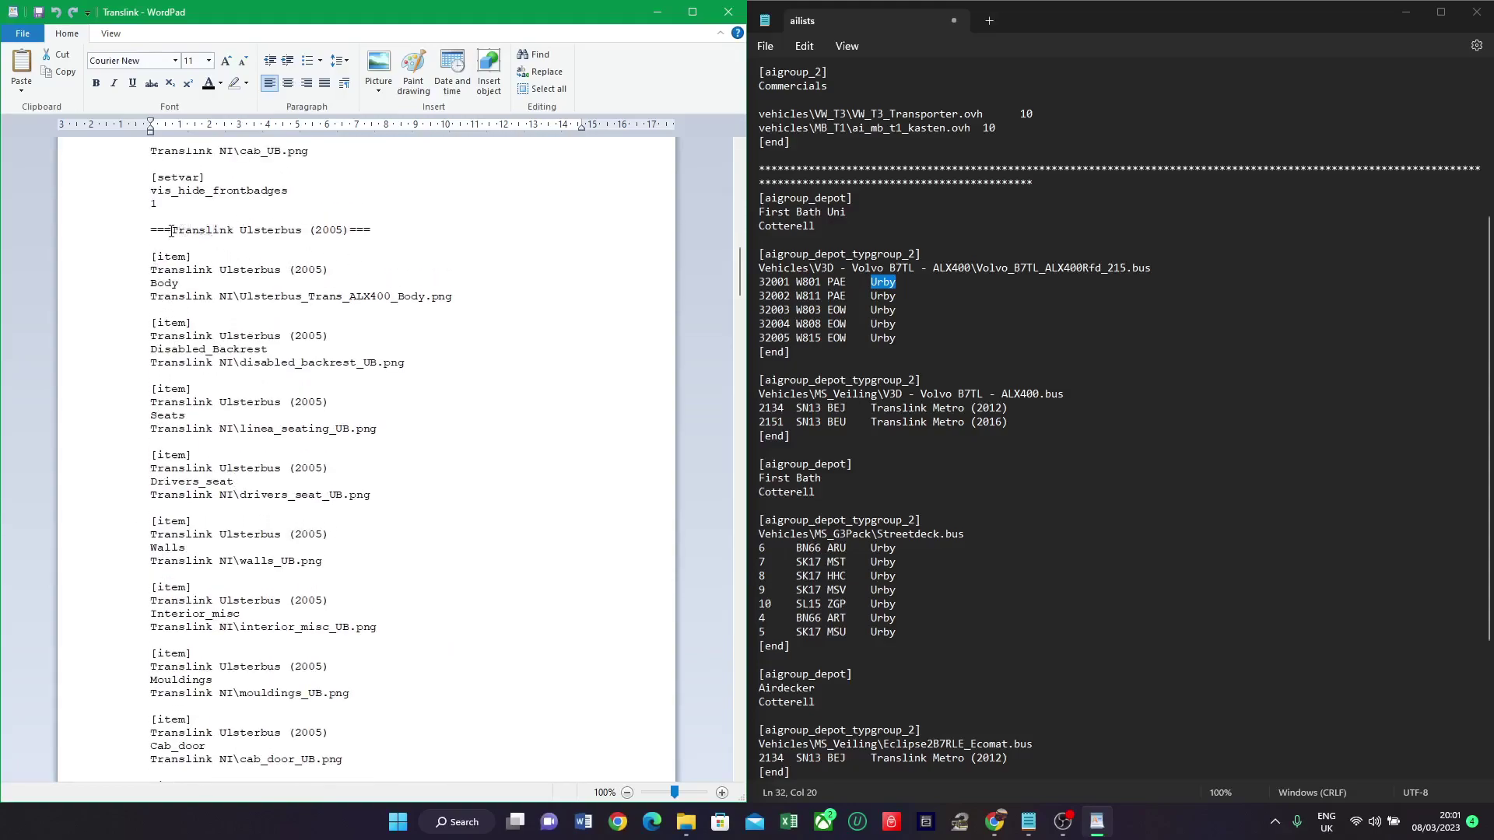
{"action": "left_click_drag", "start_coordinate": [172, 231], "coordinate": [145, 271]}
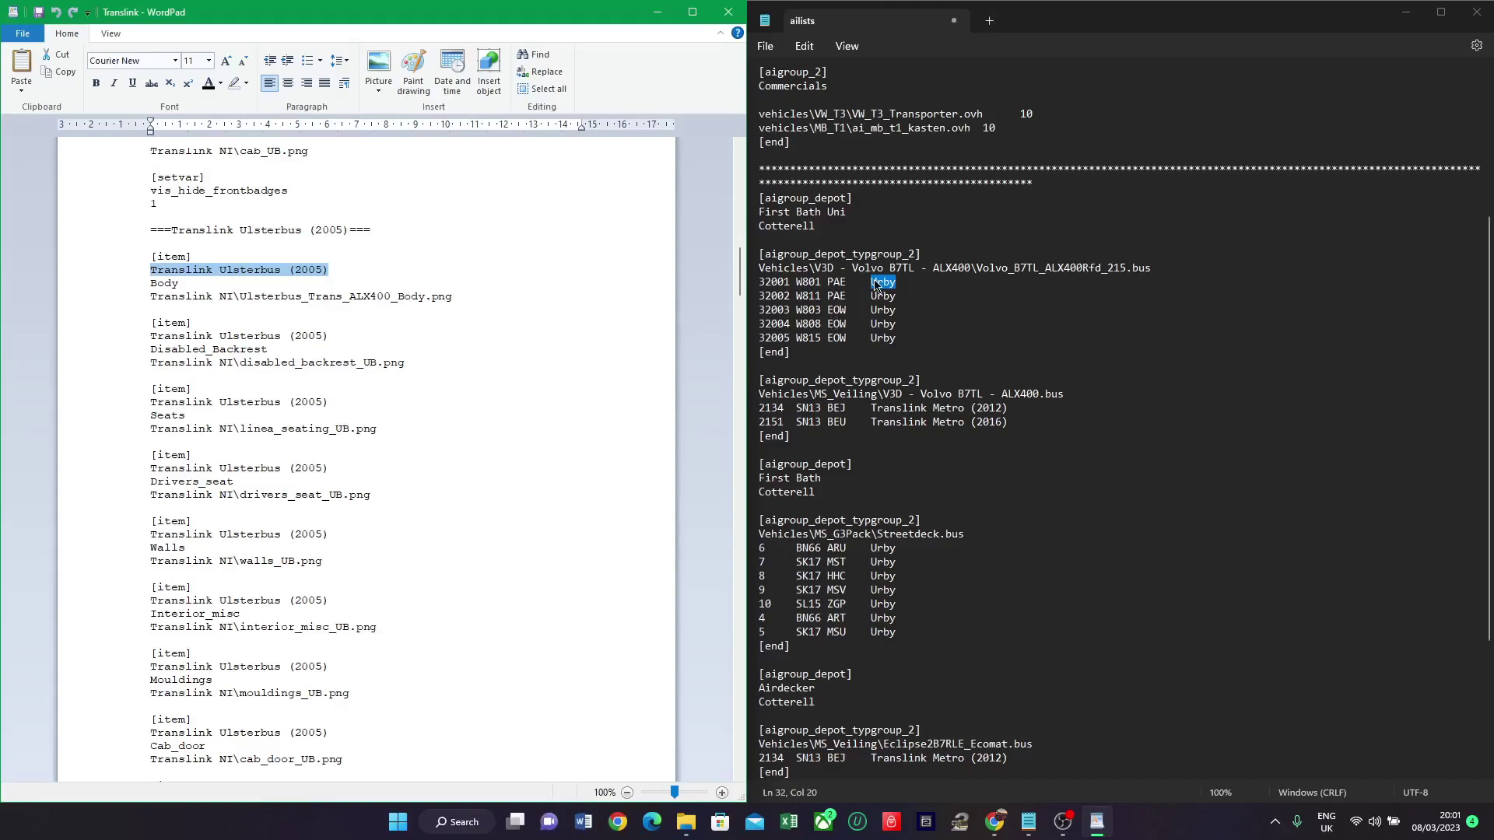
{"action": "key", "text": "Right"}
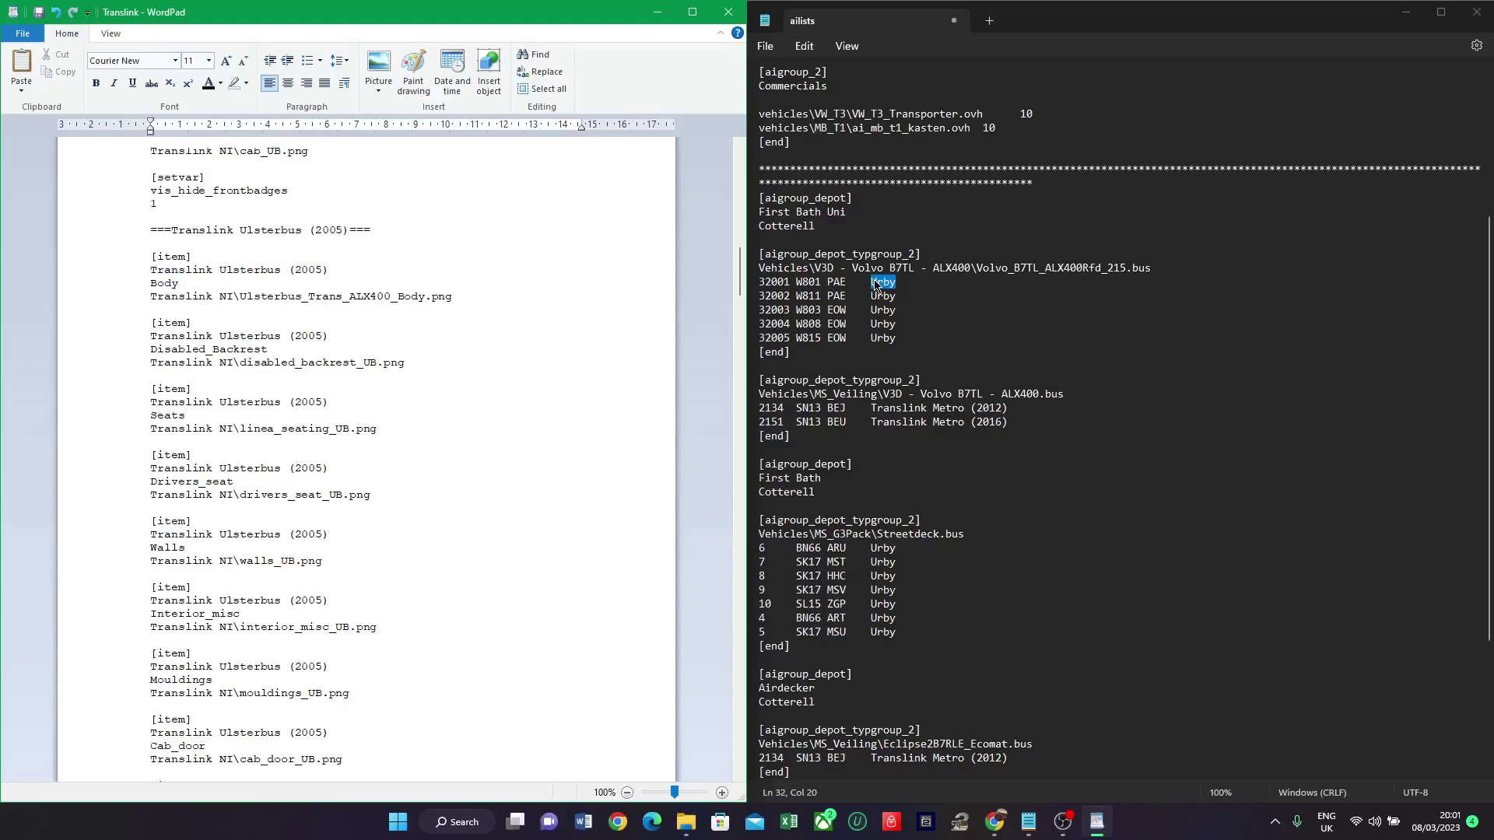
{"action": "key", "text": "shift+Home"}
{"action": "key", "text": "ctrl+c"}
Step: Replace the Urby livery of buses 32001 to 32005 in ailists with Translink Ulsterbus (2005)
{"action": "key", "text": "alt+Tab"}
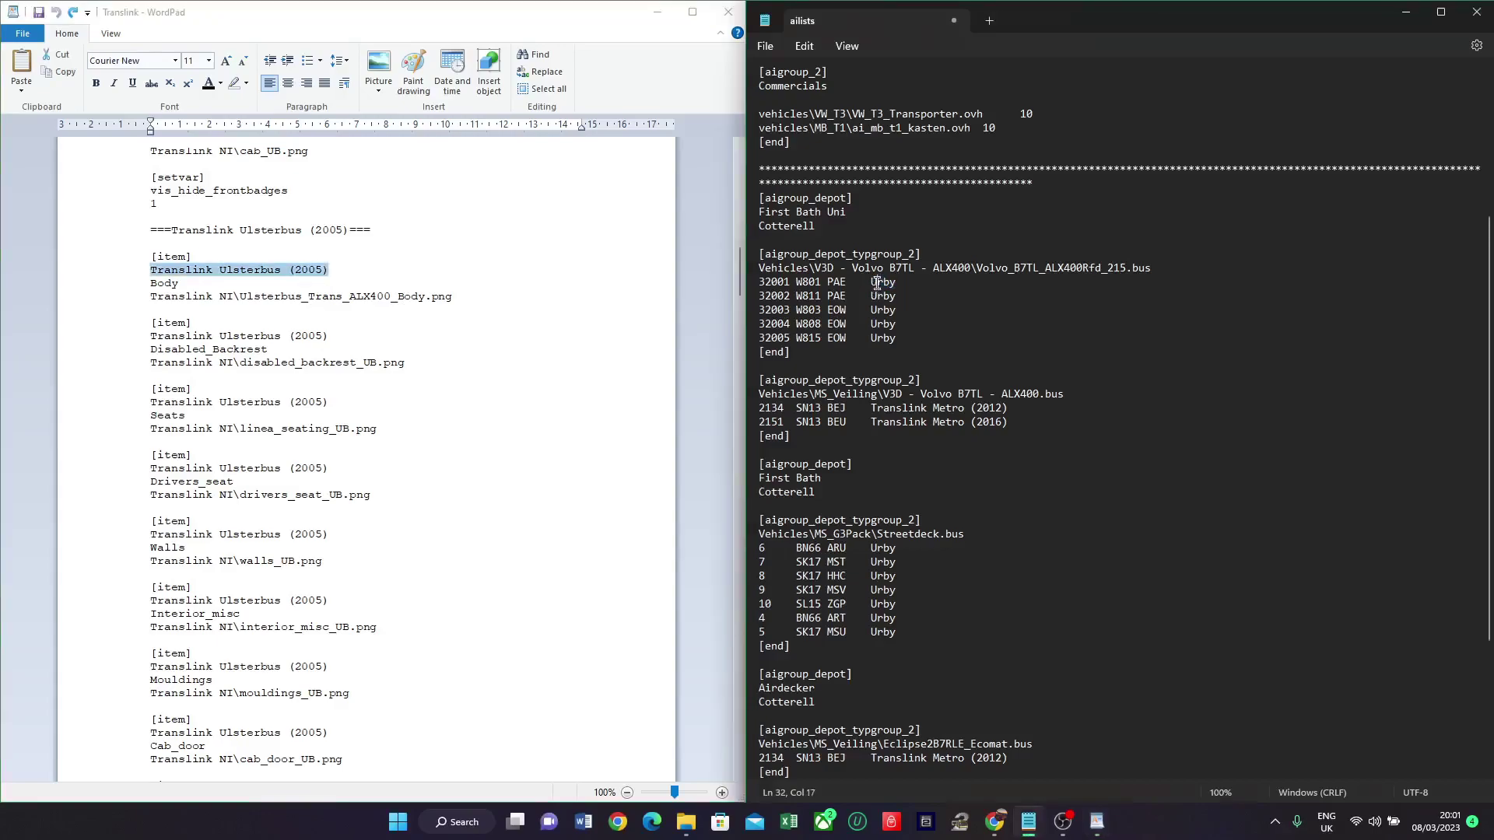
{"action": "key", "text": "ctrl+v"}
{"action": "double_click", "coordinate": [880, 297]}
{"action": "key", "text": "ctrl+v"}
{"action": "double_click", "coordinate": [881, 311]}
{"action": "key", "text": "ctrl+v"}
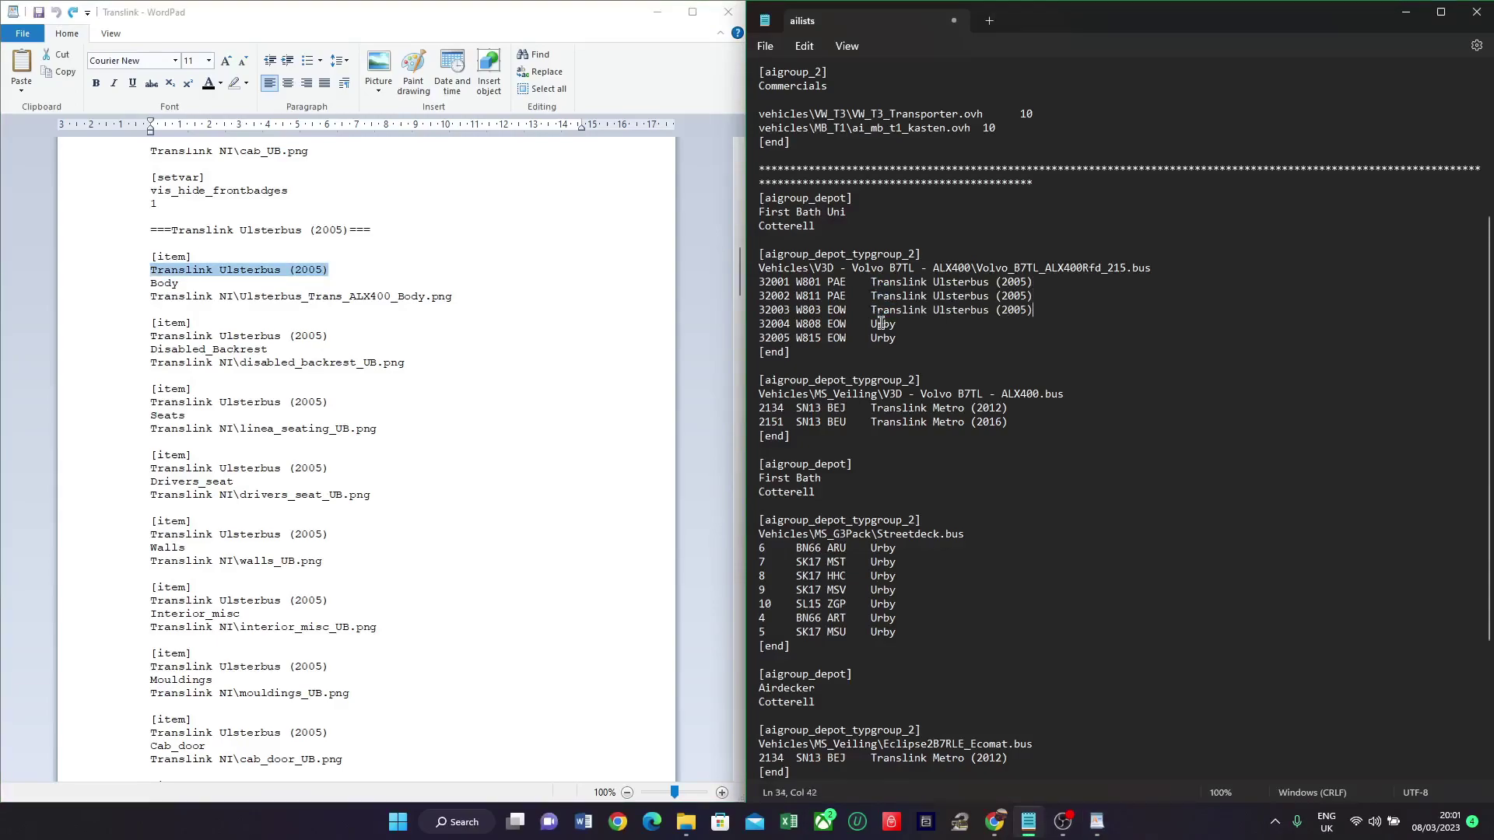
{"action": "double_click", "coordinate": [881, 324]}
{"action": "key", "text": "ctrl+v"}
{"action": "double_click", "coordinate": [882, 339]}
{"action": "key", "text": "ctrl+v"}
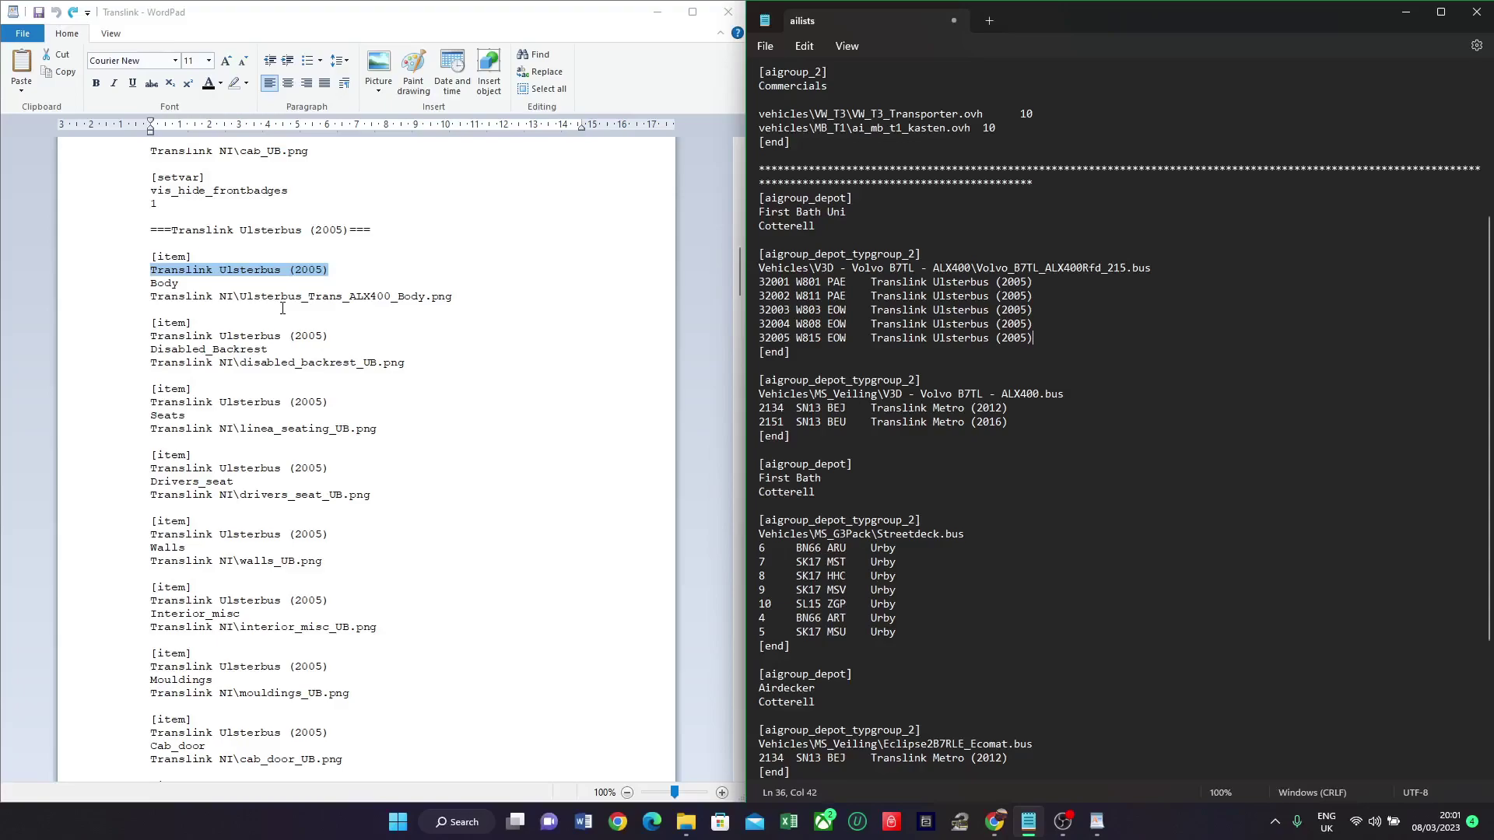
Step: Close the Translink repaint file without saving its changes
{"action": "left_click", "coordinate": [1008, 267]}
{"action": "scroll", "coordinate": [416, 369], "scroll_direction": "up", "scroll_amount": 20}
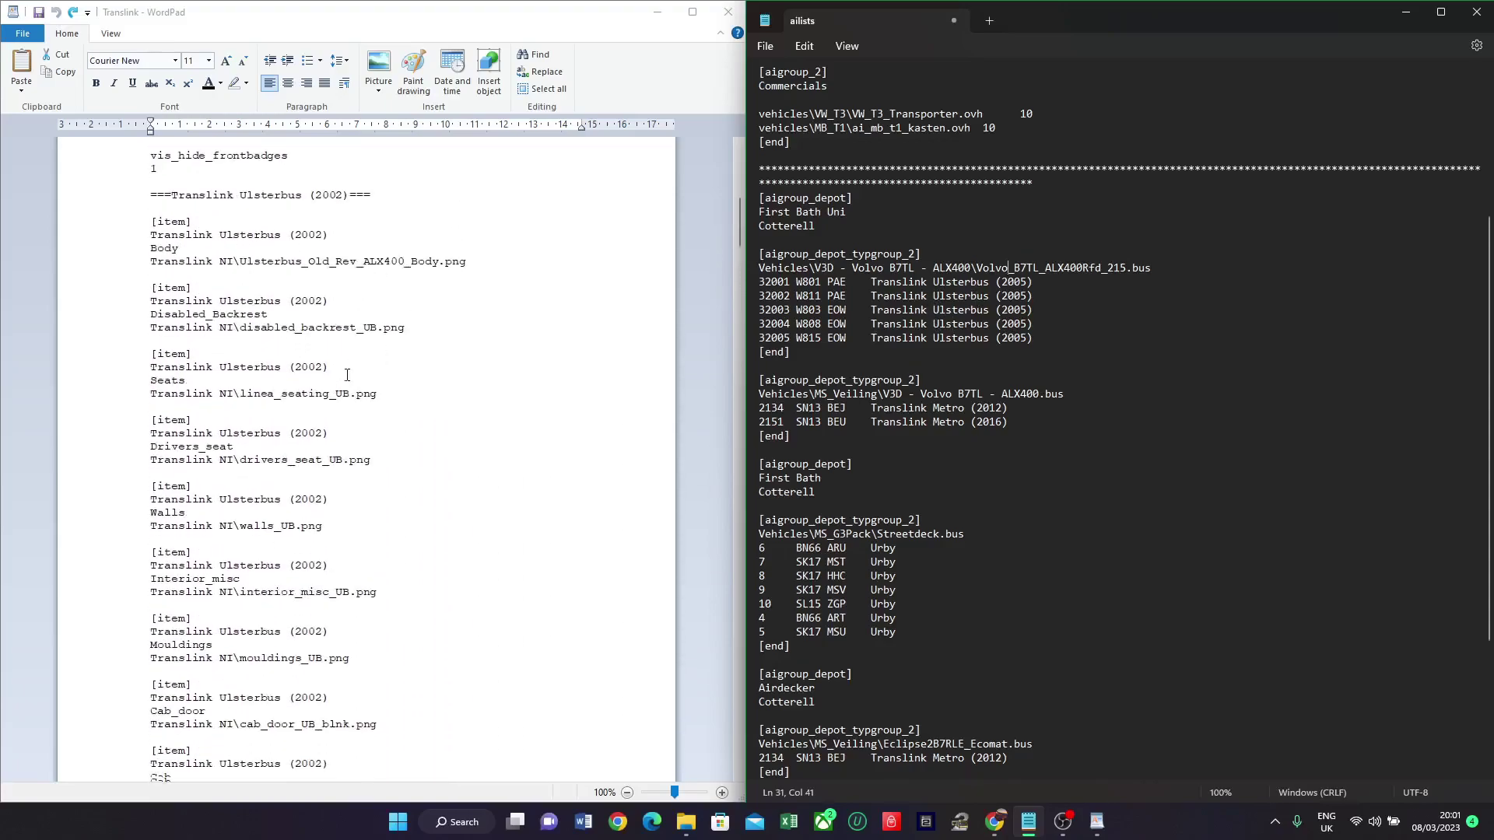
{"action": "scroll", "coordinate": [347, 368], "scroll_direction": "down", "scroll_amount": 7}
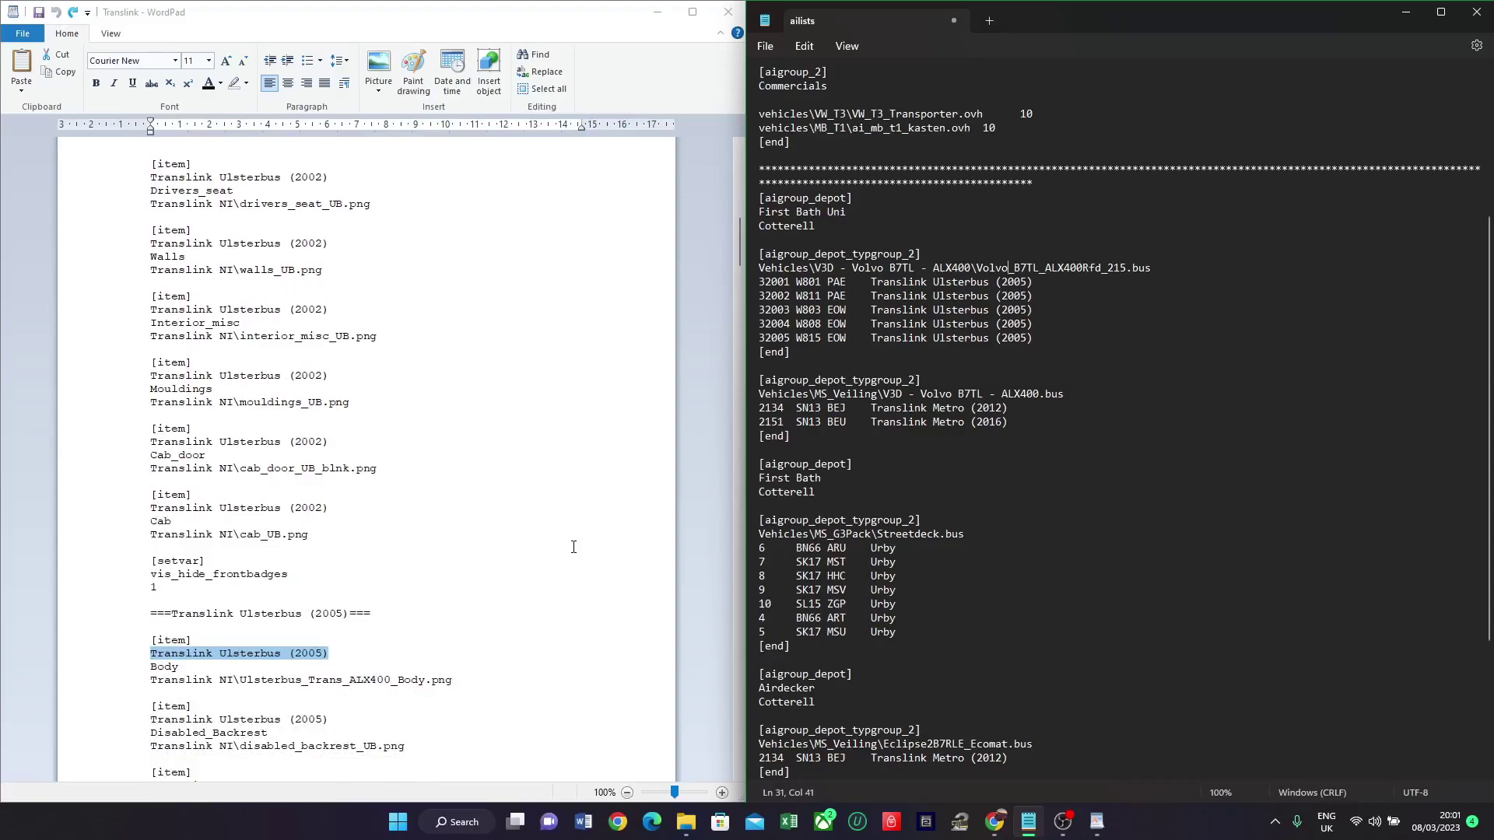
{"action": "left_click", "coordinate": [727, 12]}
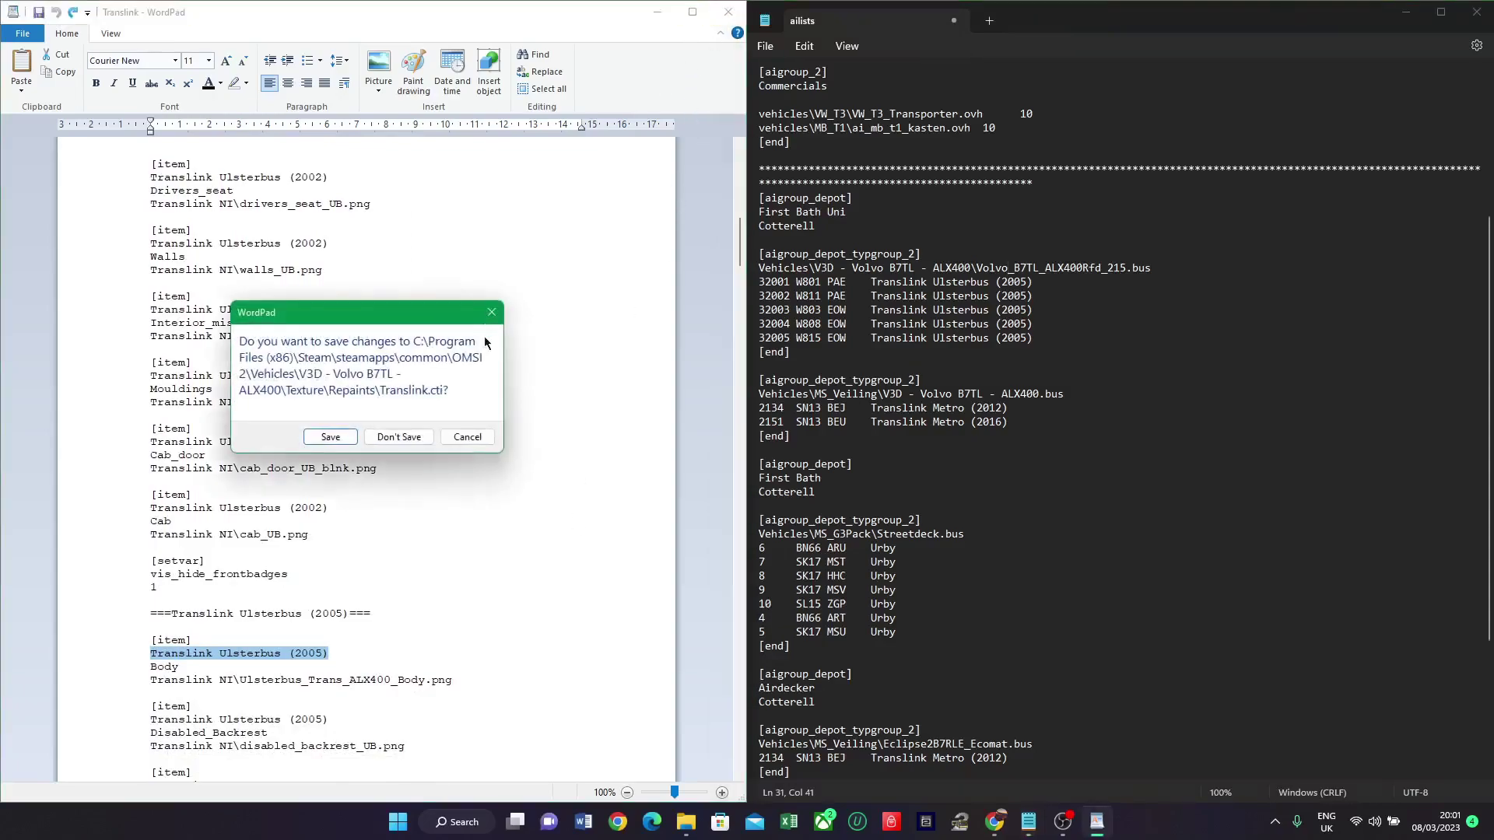
{"action": "left_click", "coordinate": [398, 438]}
Step: Go from the Translink Repaints folder back to the OMSI 2 Vehicles folder and open V3D - Enviro 200 MMC
{"action": "scroll", "coordinate": [902, 428], "scroll_direction": "down", "scroll_amount": 1}
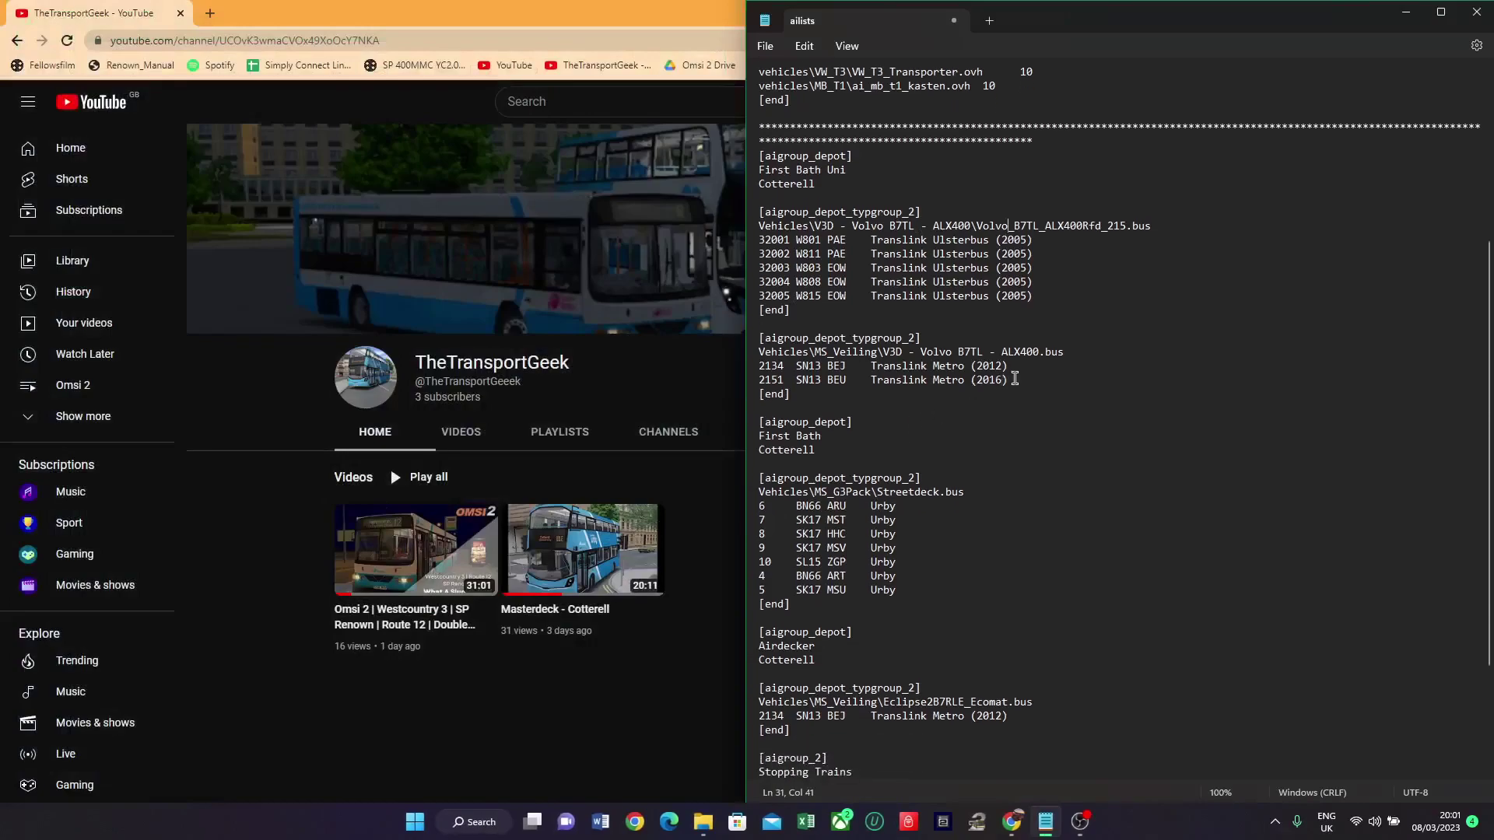
{"action": "left_click_drag", "start_coordinate": [1009, 380], "coordinate": [759, 351]}
{"action": "mouse_move", "coordinate": [703, 822]}
{"action": "left_click", "coordinate": [703, 768]}
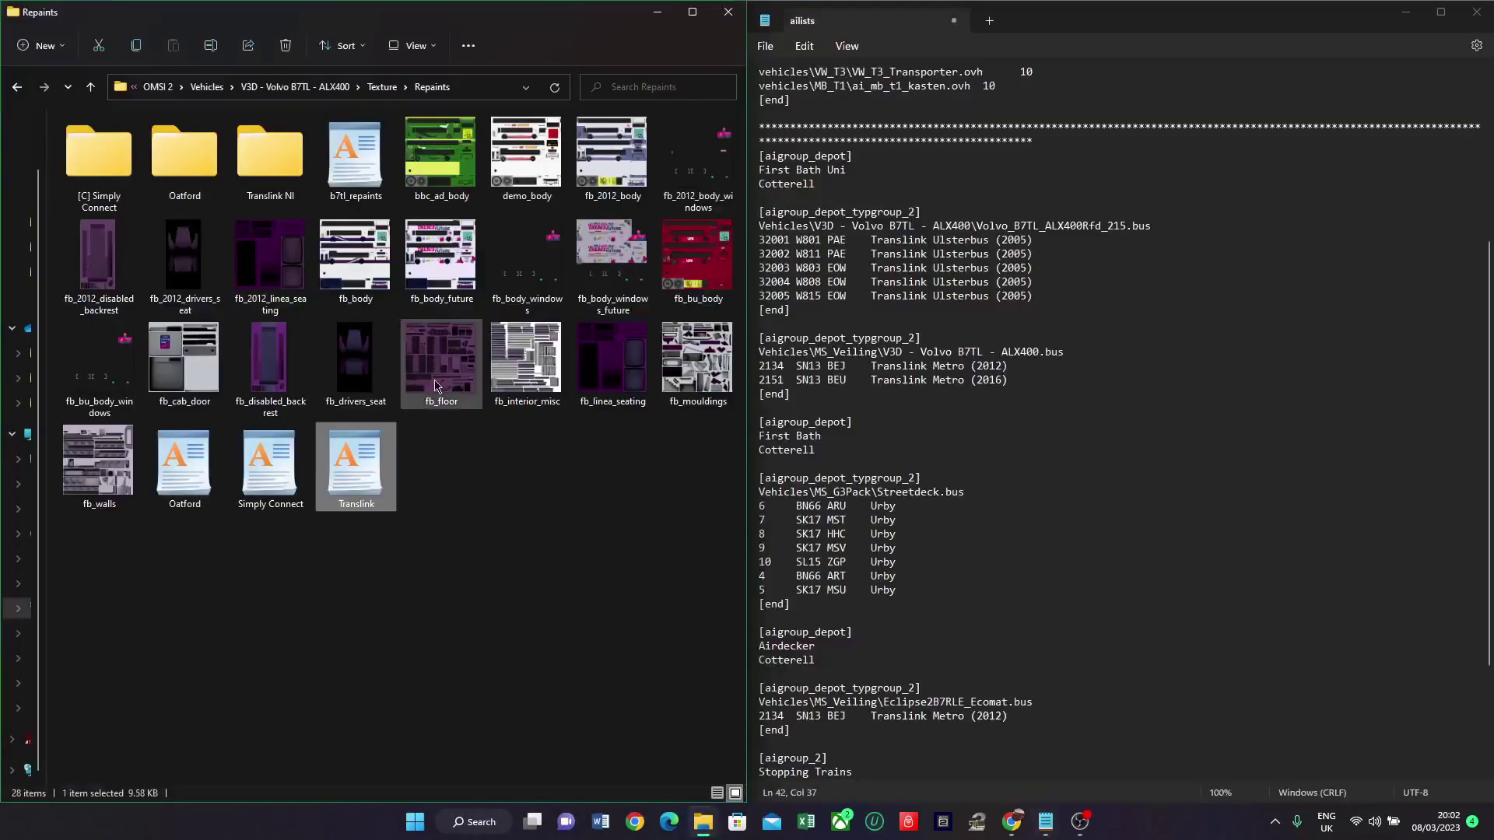
{"action": "key", "text": "alt+Up"}
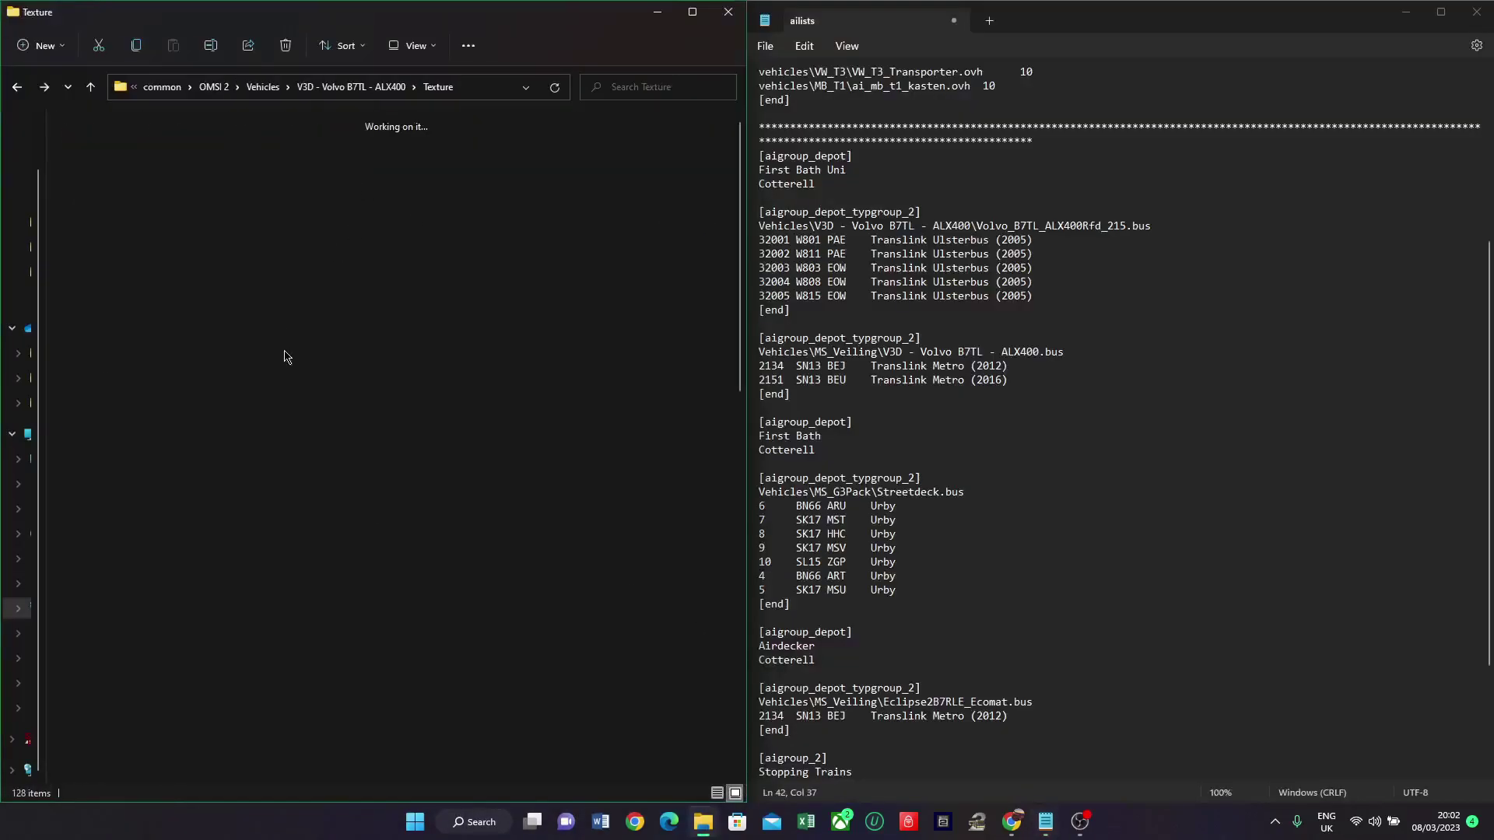
{"action": "key", "text": "alt+Up"}
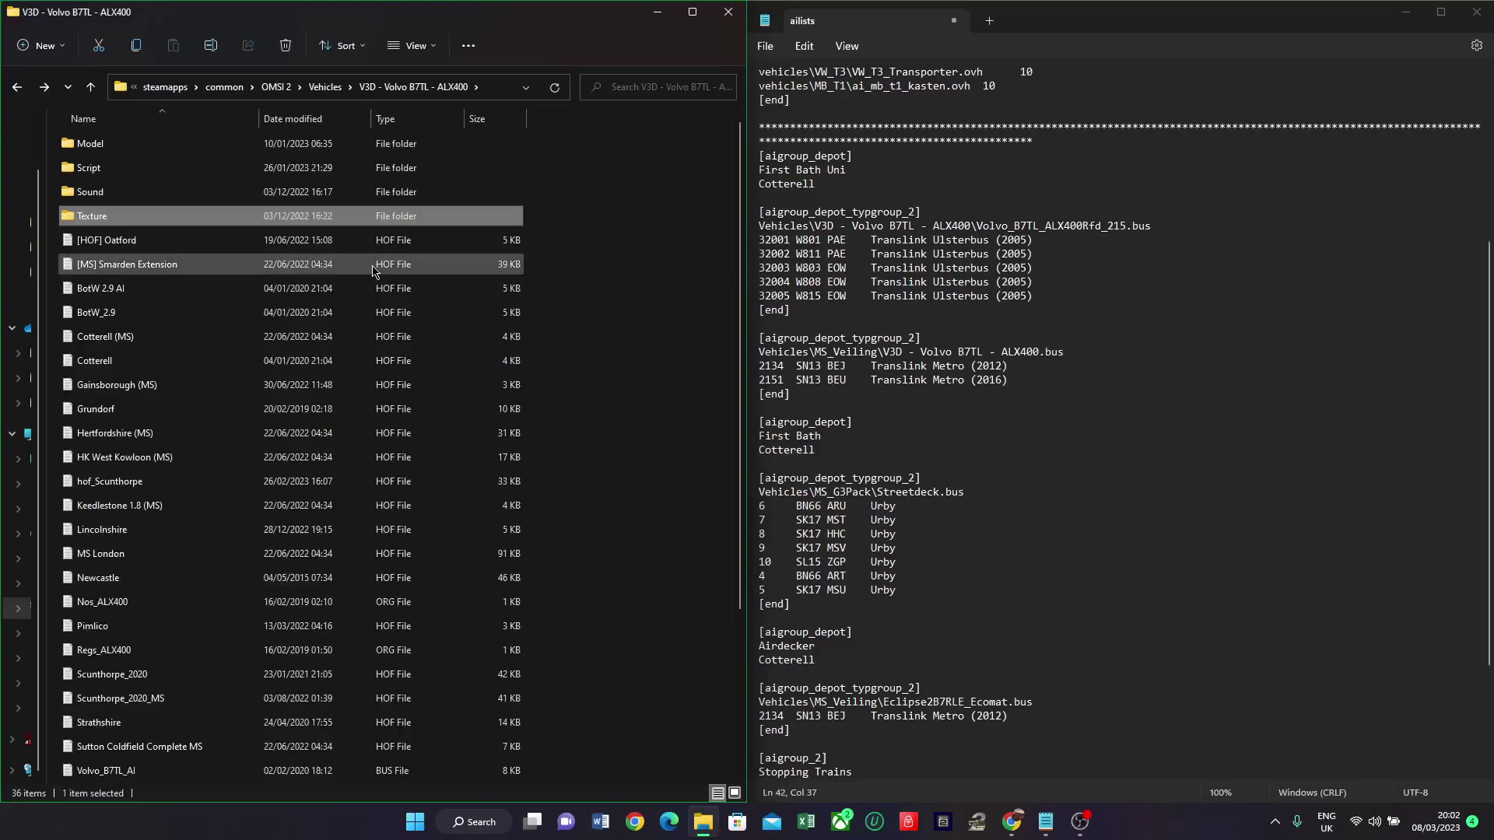
{"action": "key", "text": "alt+Up"}
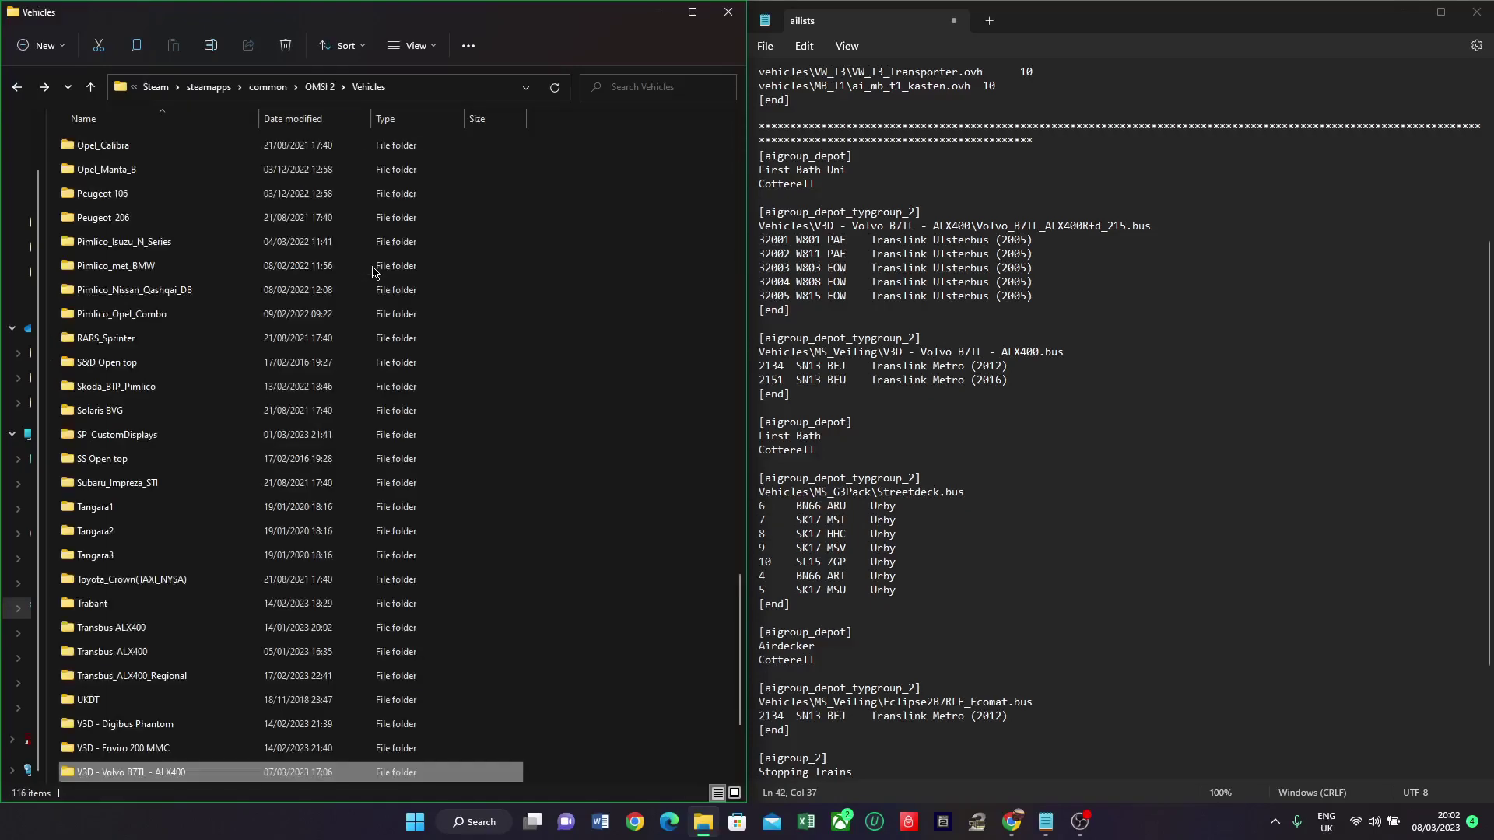
{"action": "scroll", "coordinate": [169, 557], "scroll_direction": "down", "scroll_amount": 3}
{"action": "double_click", "coordinate": [169, 558]}
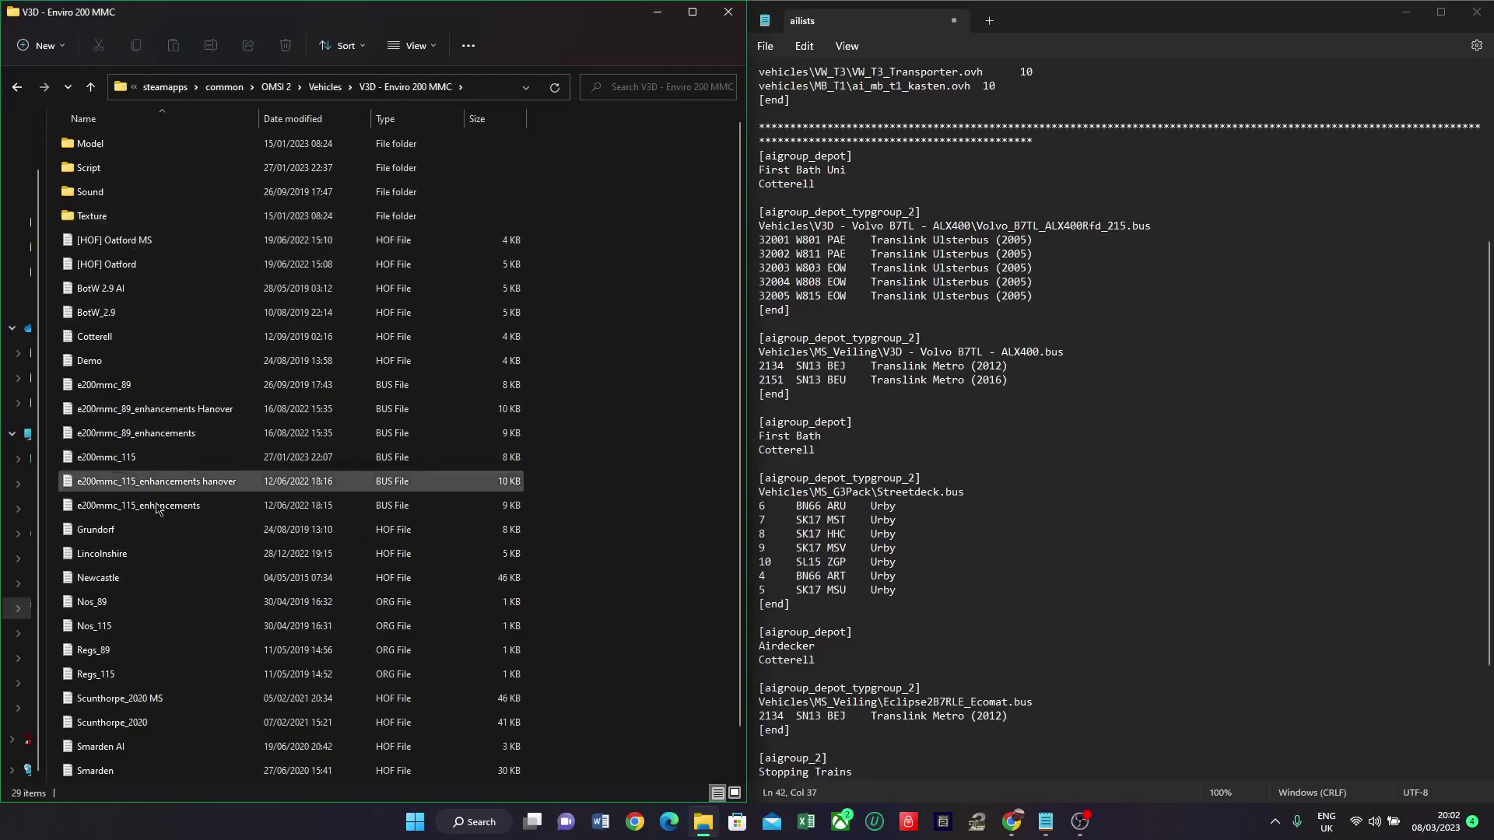
Step: Open the Nos_115 fleet number file from the Enviro 200 MMC folder and place its window beside ailists
{"action": "scroll", "coordinate": [175, 534], "scroll_direction": "down", "scroll_amount": 1}
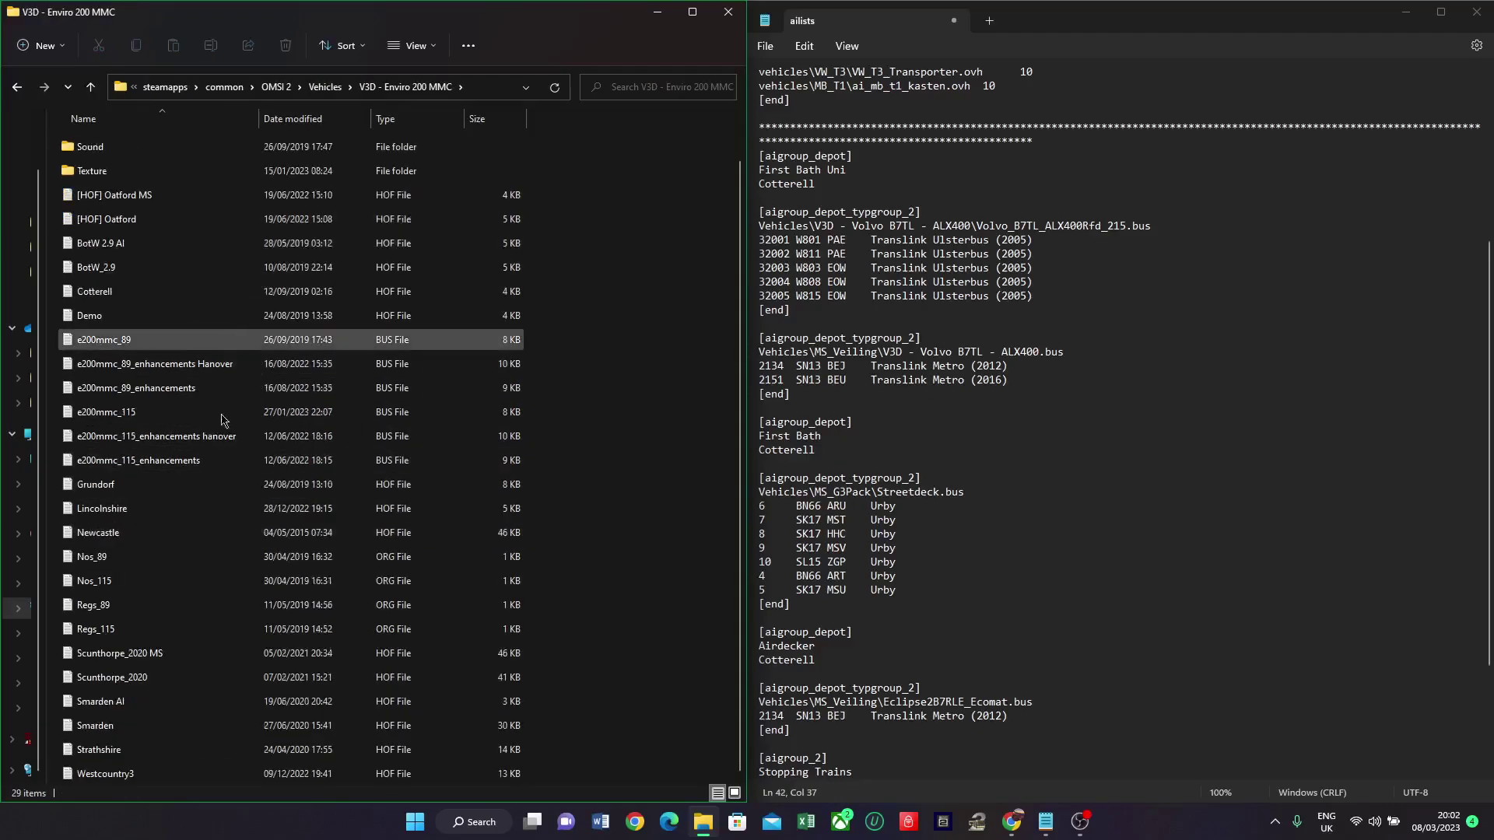
{"action": "left_click", "coordinate": [93, 562]}
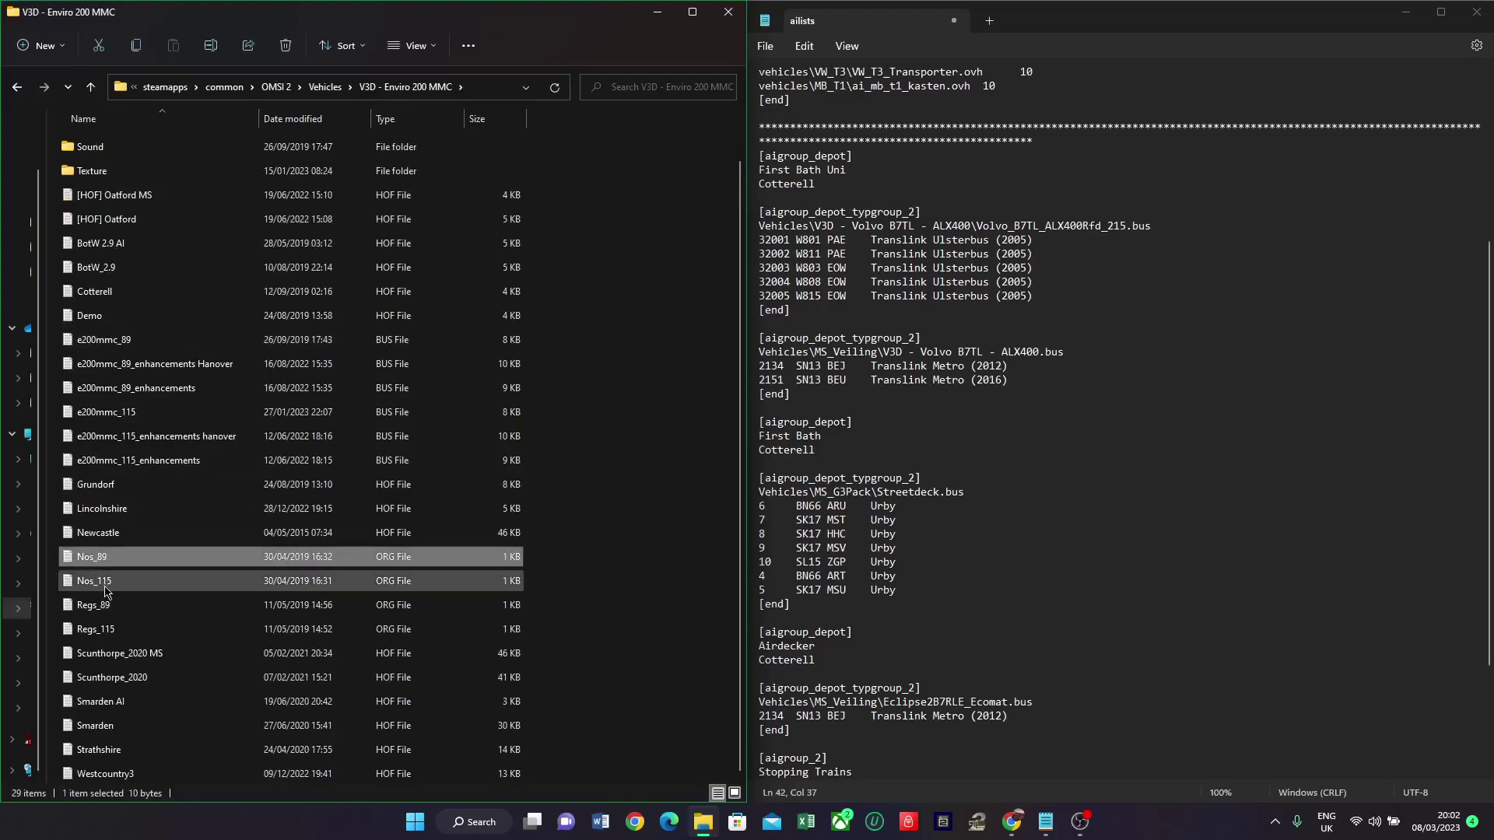
{"action": "double_click", "coordinate": [106, 589]}
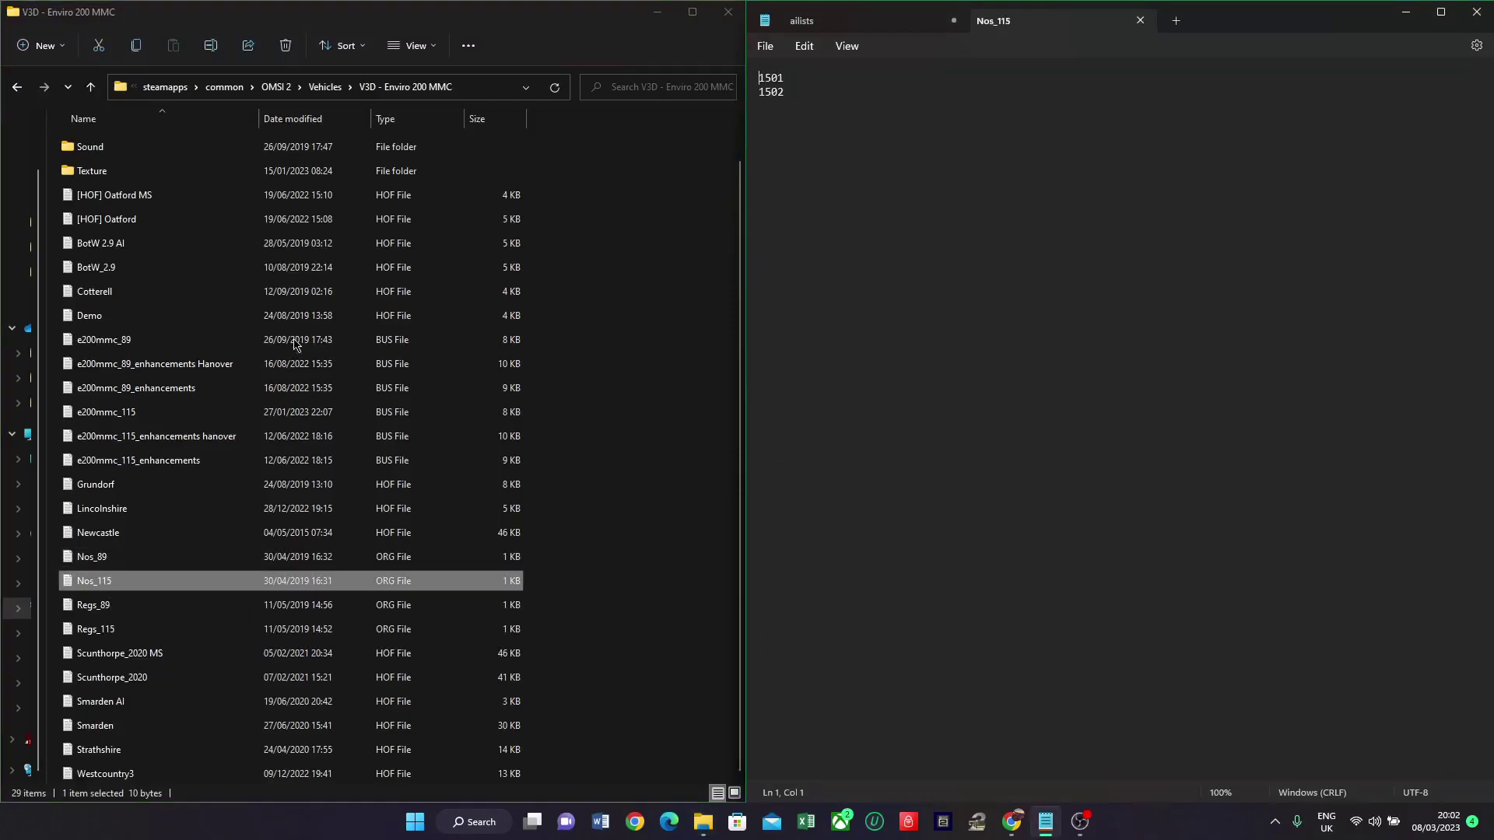
{"action": "left_click_drag", "start_coordinate": [1031, 22], "coordinate": [510, 151]}
{"action": "left_click_drag", "start_coordinate": [839, 175], "coordinate": [26, 140]}
{"action": "left_click_drag", "start_coordinate": [760, 366], "coordinate": [785, 380]}
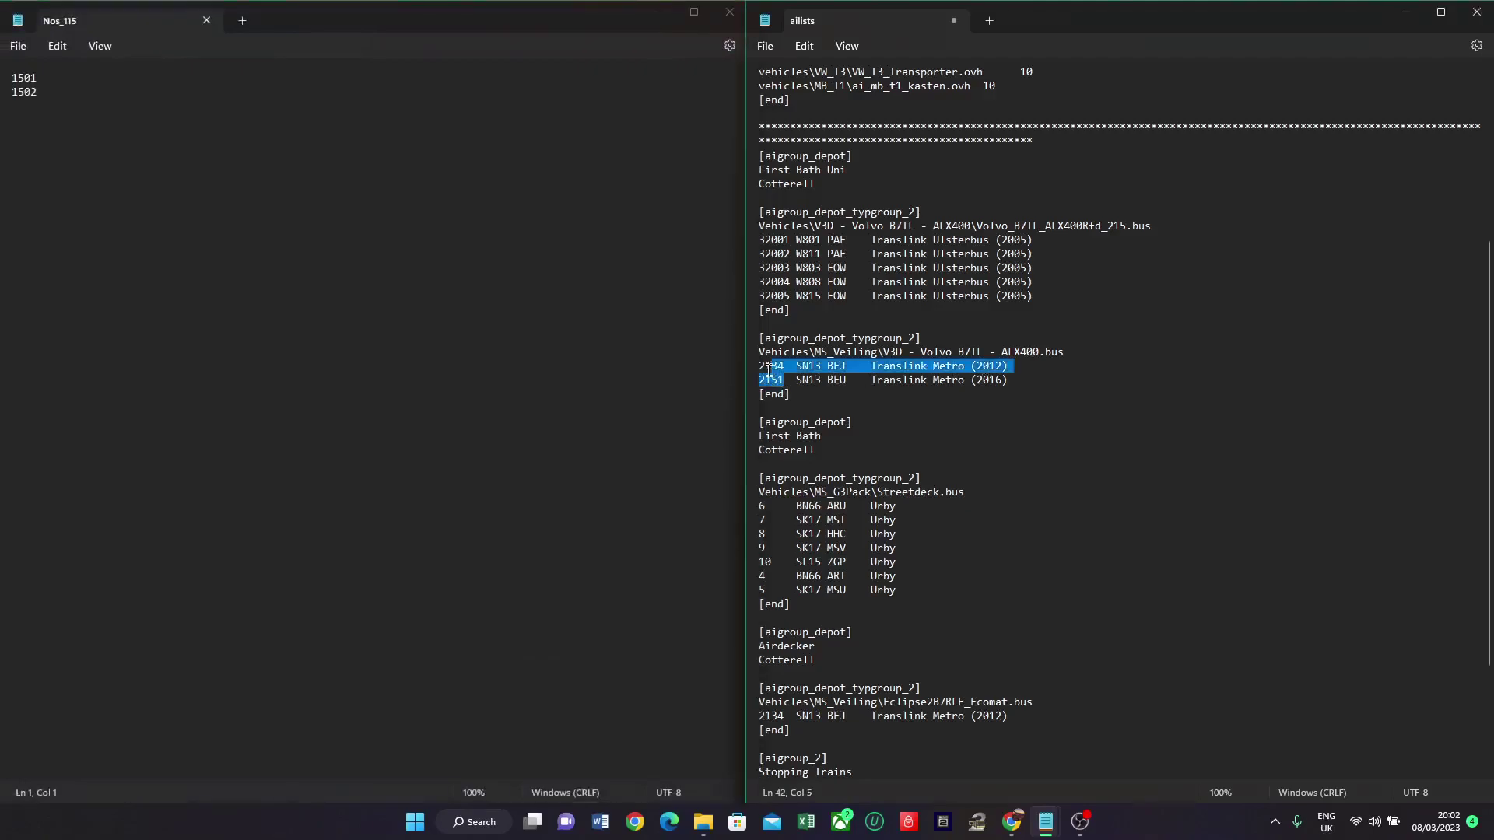
{"action": "left_click", "coordinate": [830, 400]}
Step: Replace fleet numbers 2134 and 2151 in First Bath Uni's second group with 1501 and 1502 from Nos_115, and close that file
{"action": "double_click", "coordinate": [2, 72]}
{"action": "key", "text": "ctrl+c"}
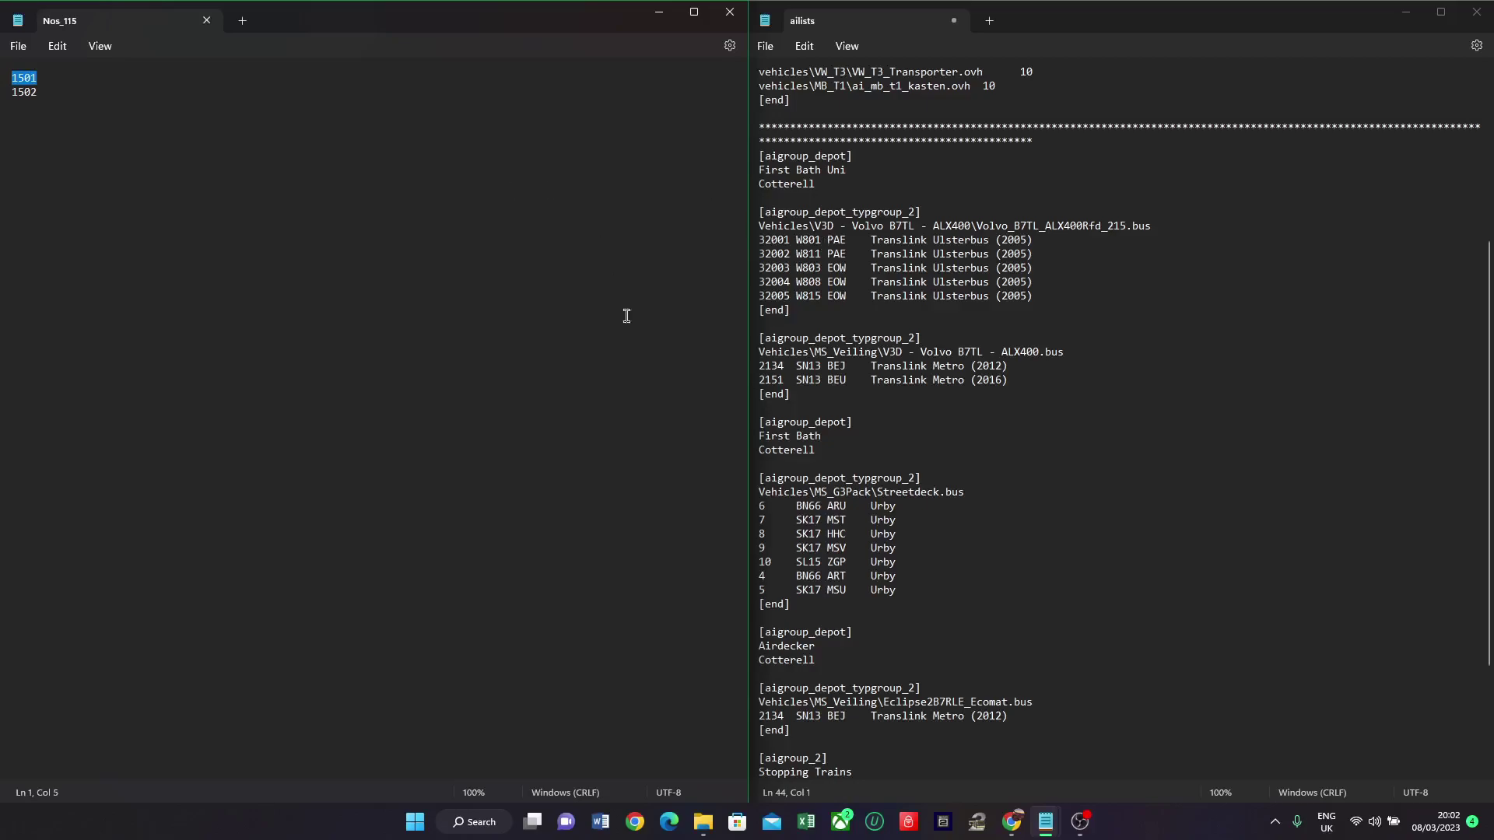
{"action": "double_click", "coordinate": [772, 367]}
{"action": "key", "text": "ctrl+v"}
{"action": "double_click", "coordinate": [18, 93]}
{"action": "key", "text": "ctrl+c"}
{"action": "double_click", "coordinate": [771, 381]}
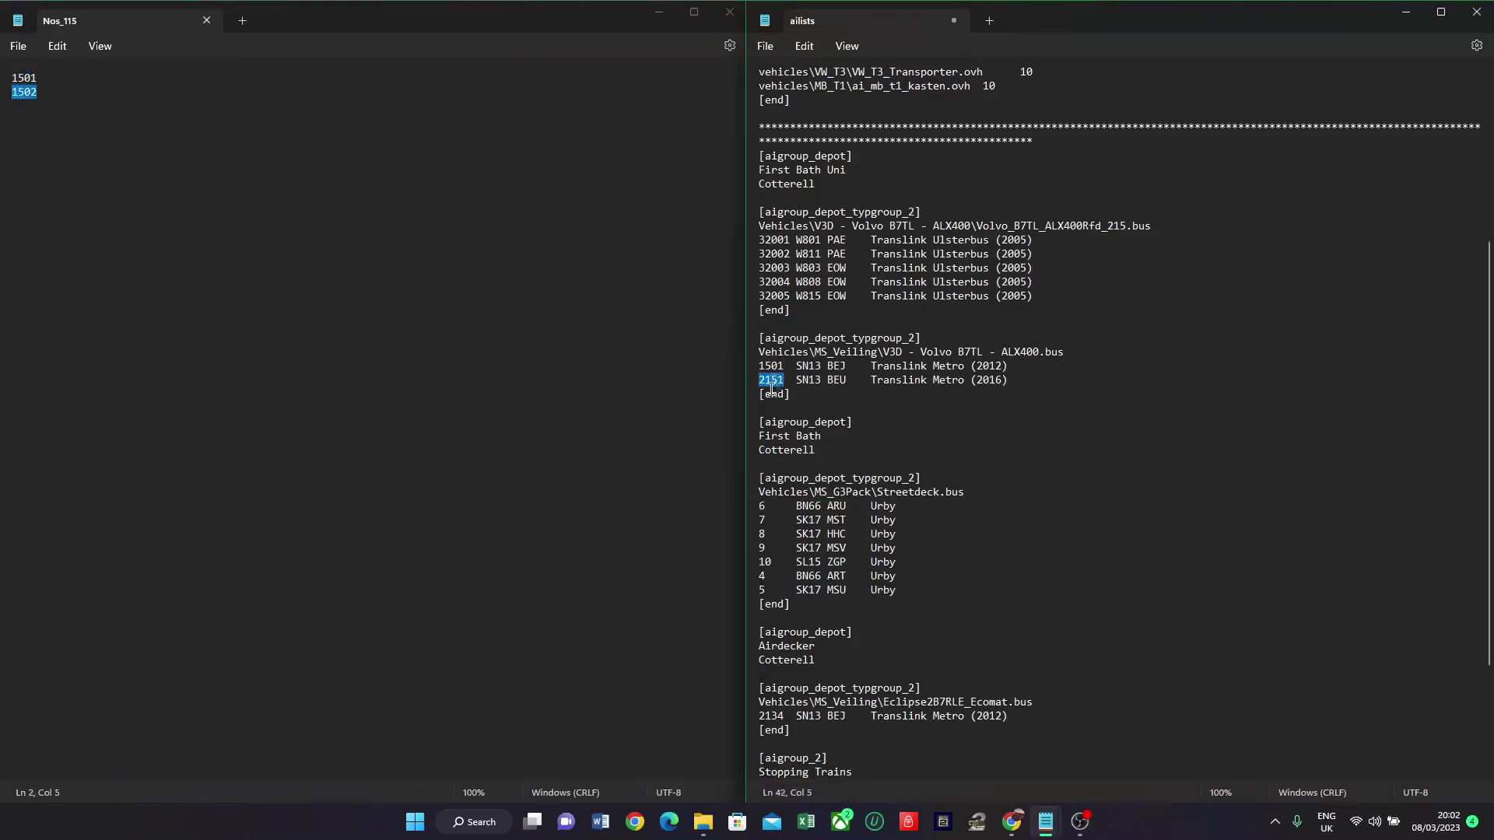
{"action": "key", "text": "ctrl+v"}
{"action": "left_click", "coordinate": [729, 11]}
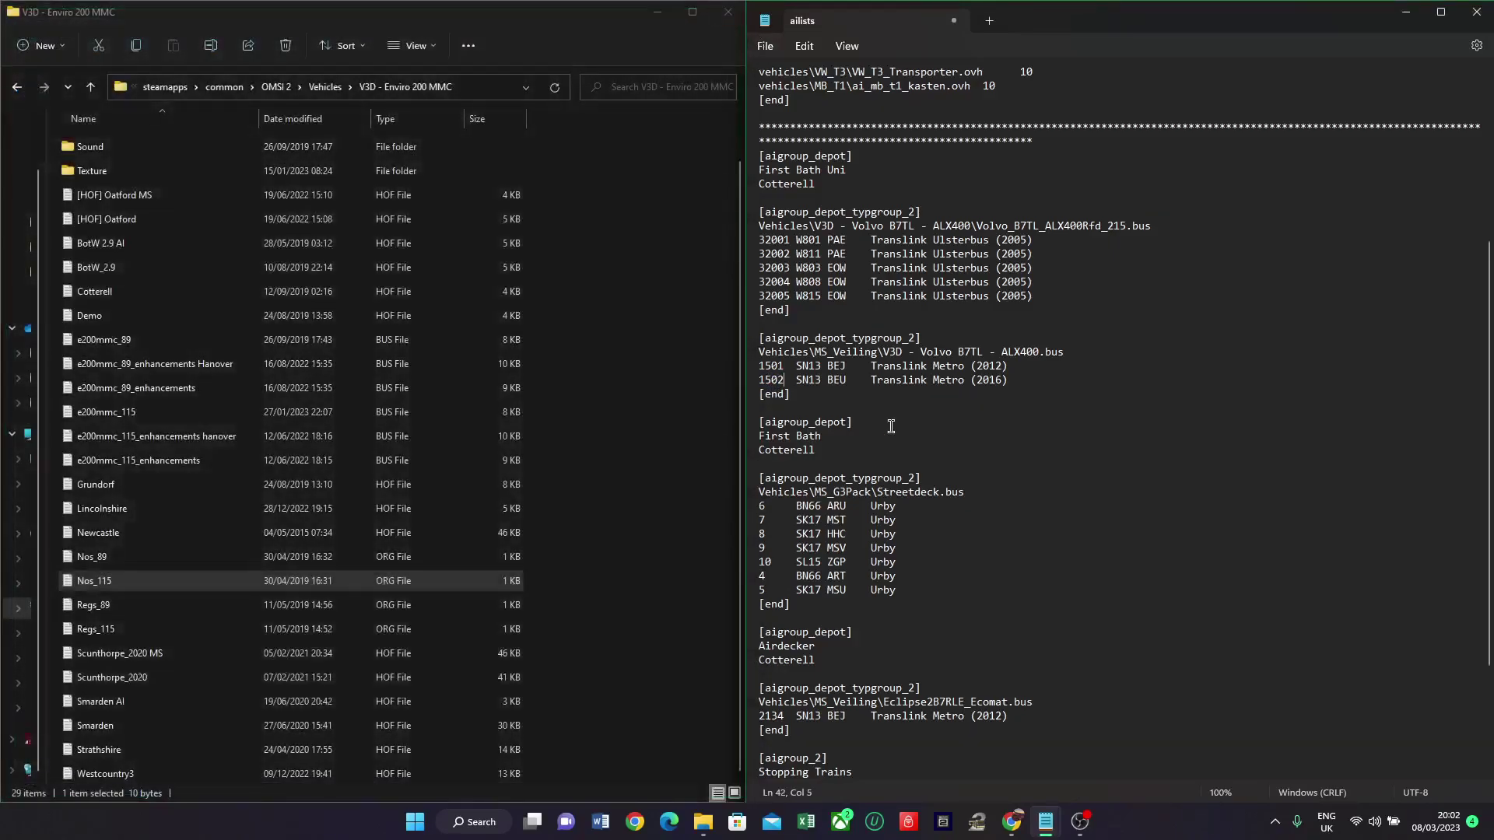
Step: Open Regs_115 beside ailists and replace bus 1501's registration with YX65 RKK
{"action": "double_click", "coordinate": [111, 635]}
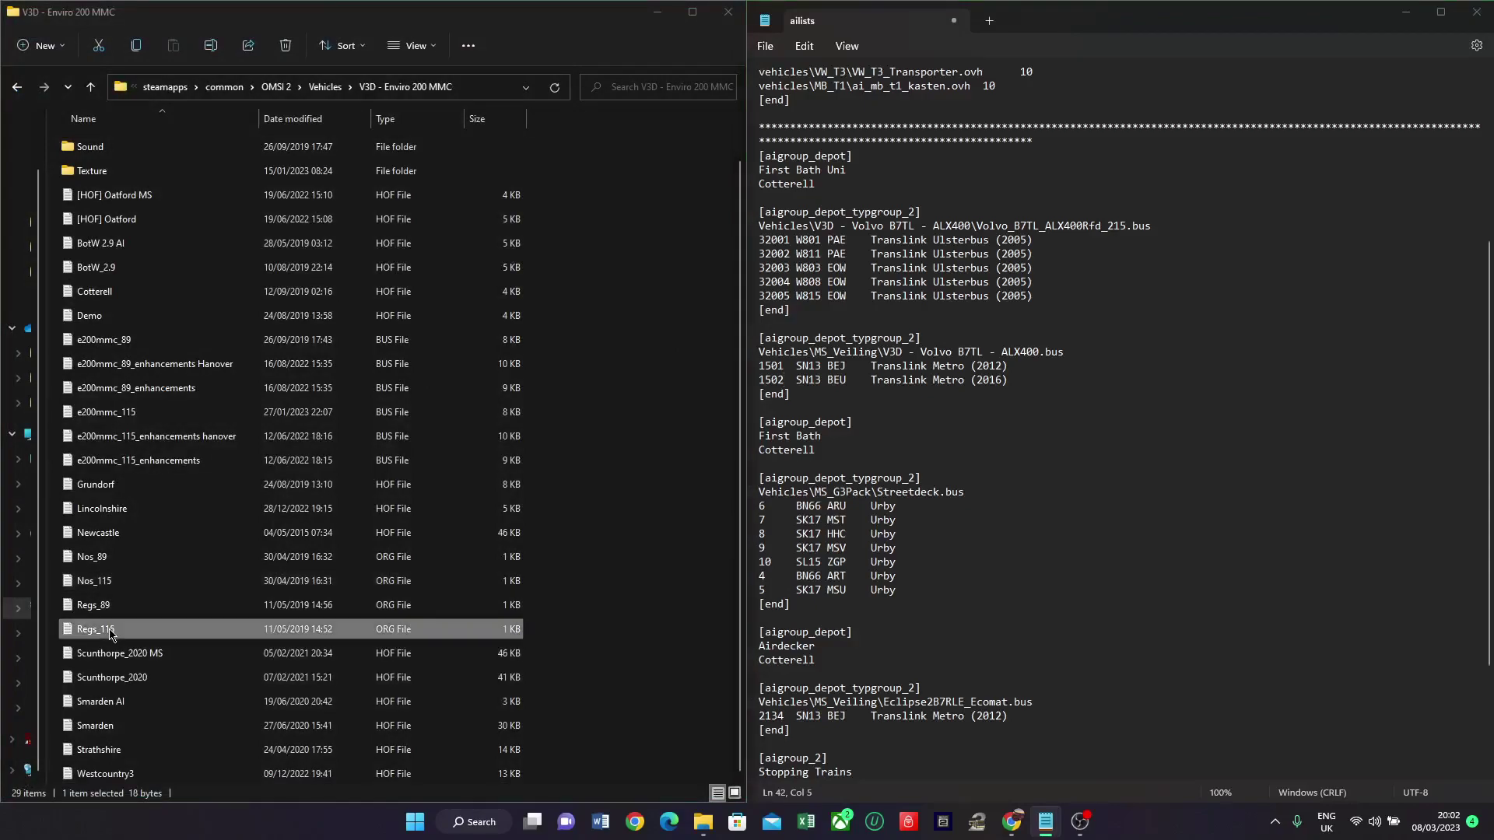
{"action": "left_click_drag", "start_coordinate": [1052, 25], "coordinate": [3, 159]}
{"action": "left_click_drag", "start_coordinate": [76, 78], "coordinate": [2, 78]}
{"action": "key", "text": "ctrl+c"}
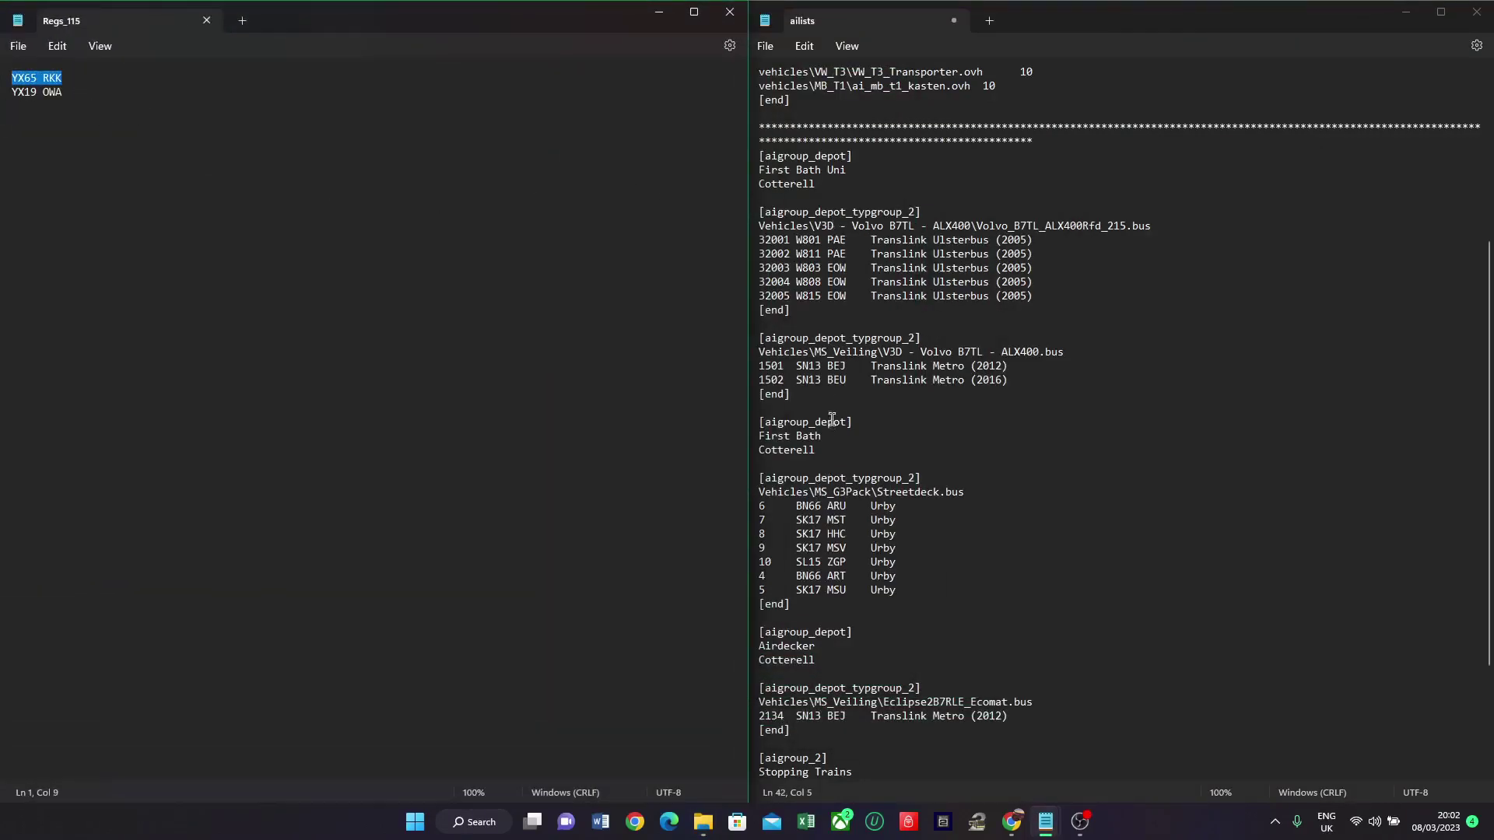
{"action": "double_click", "coordinate": [833, 365]}
{"action": "left_click", "coordinate": [857, 368]}
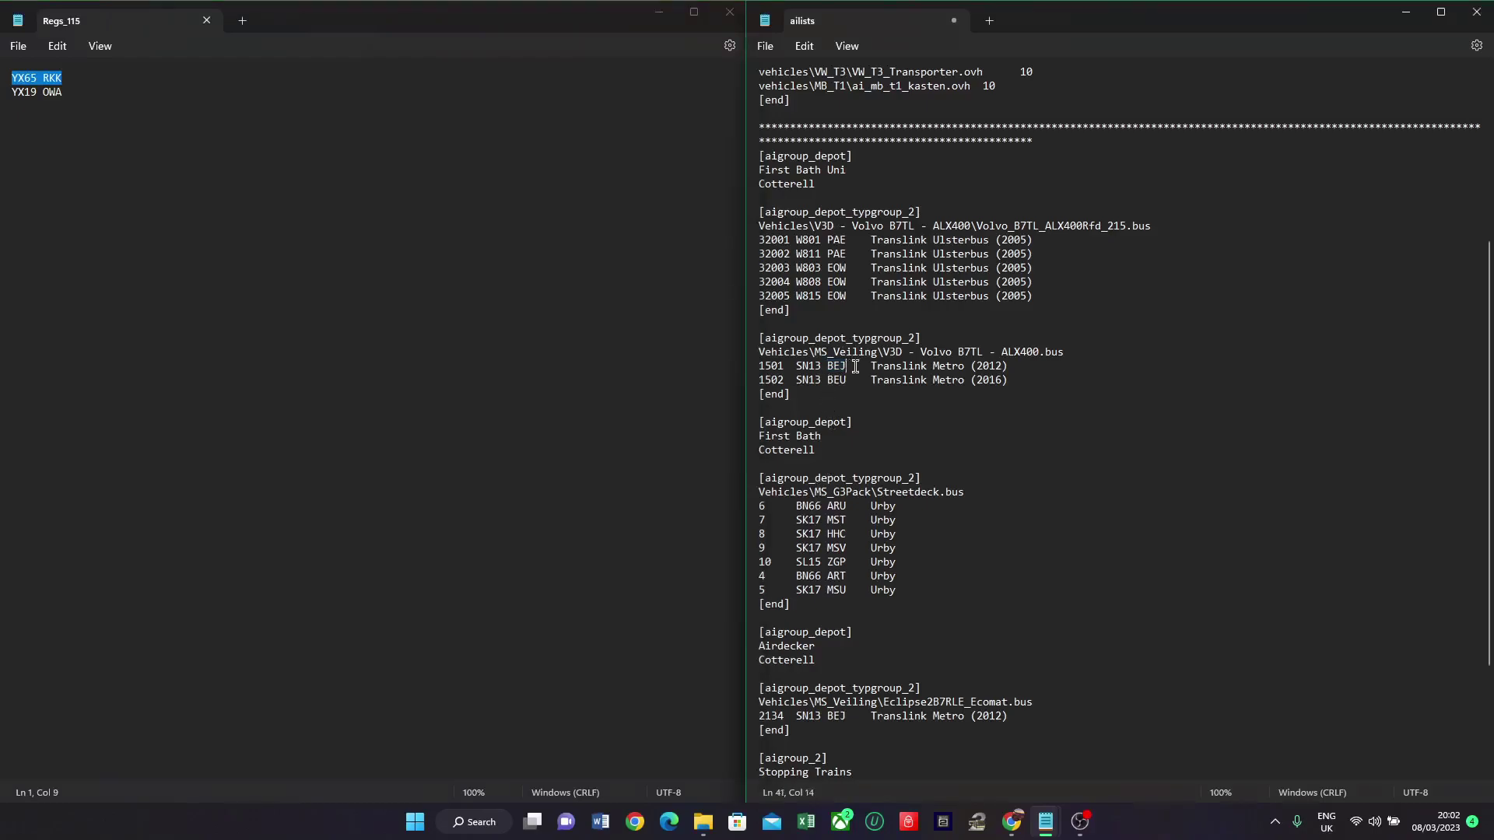
{"action": "left_click_drag", "start_coordinate": [855, 367], "coordinate": [794, 366]}
{"action": "key", "text": "ctrl+v"}
Step: Replace bus 1502's registration with YX19 OWA from Regs_115 and close that file
{"action": "left_click_drag", "start_coordinate": [75, 92], "coordinate": [2, 93]}
{"action": "key", "text": "ctrl+c"}
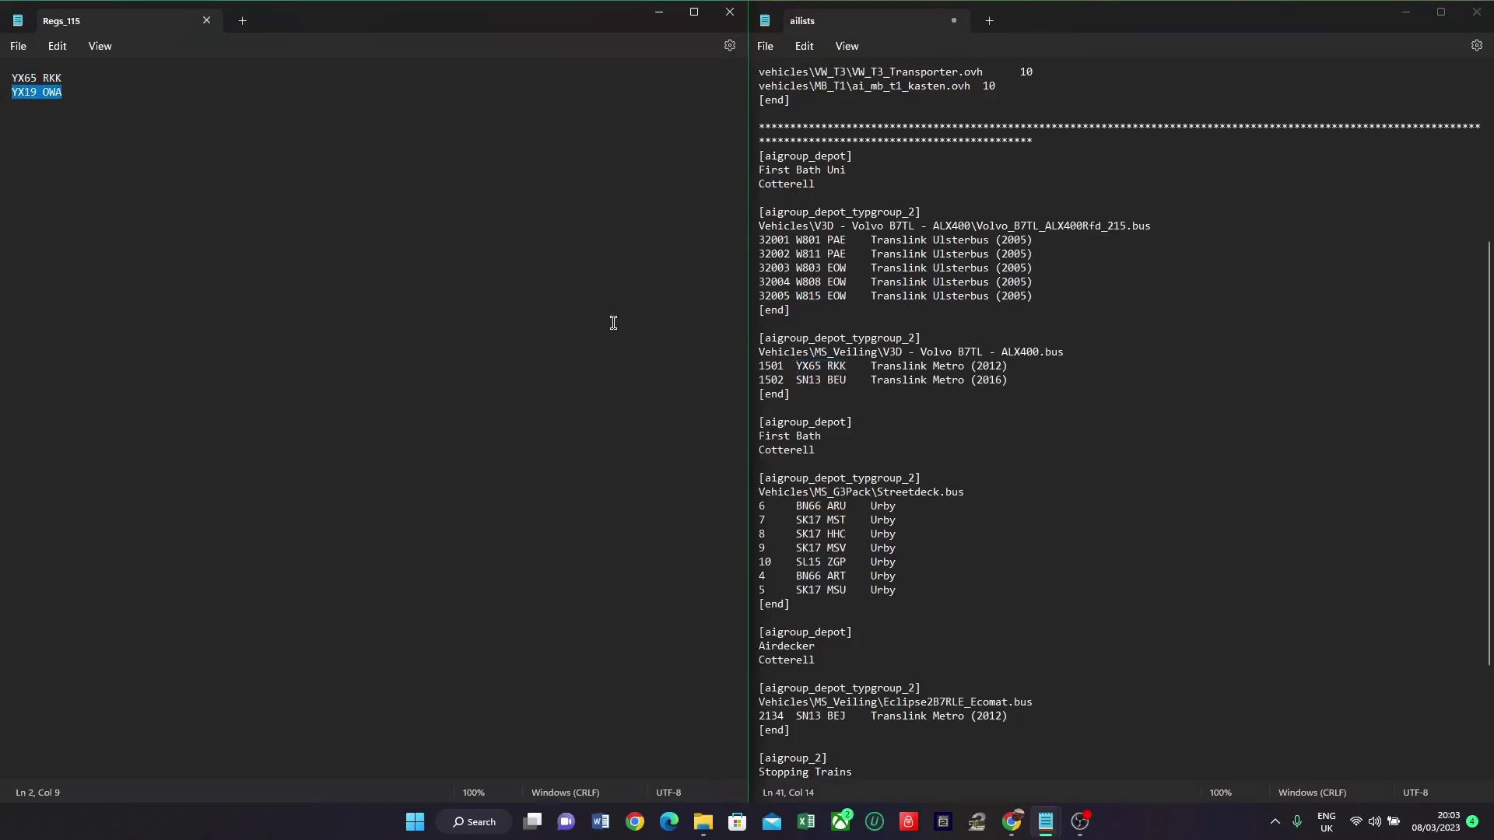
{"action": "left_click_drag", "start_coordinate": [847, 379], "coordinate": [797, 378]}
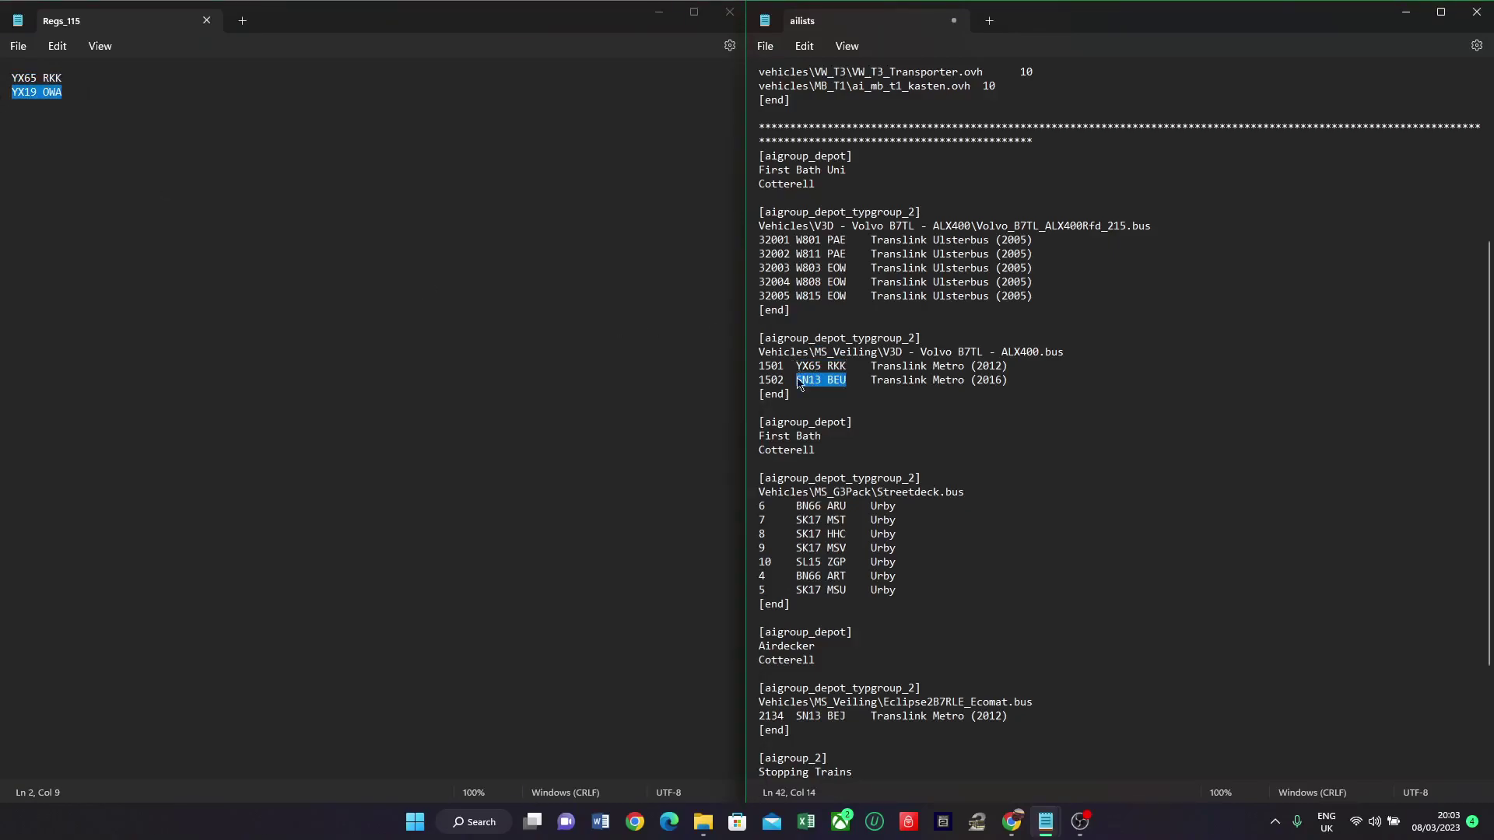
{"action": "key", "text": "ctrl+v"}
{"action": "left_click", "coordinate": [730, 11]}
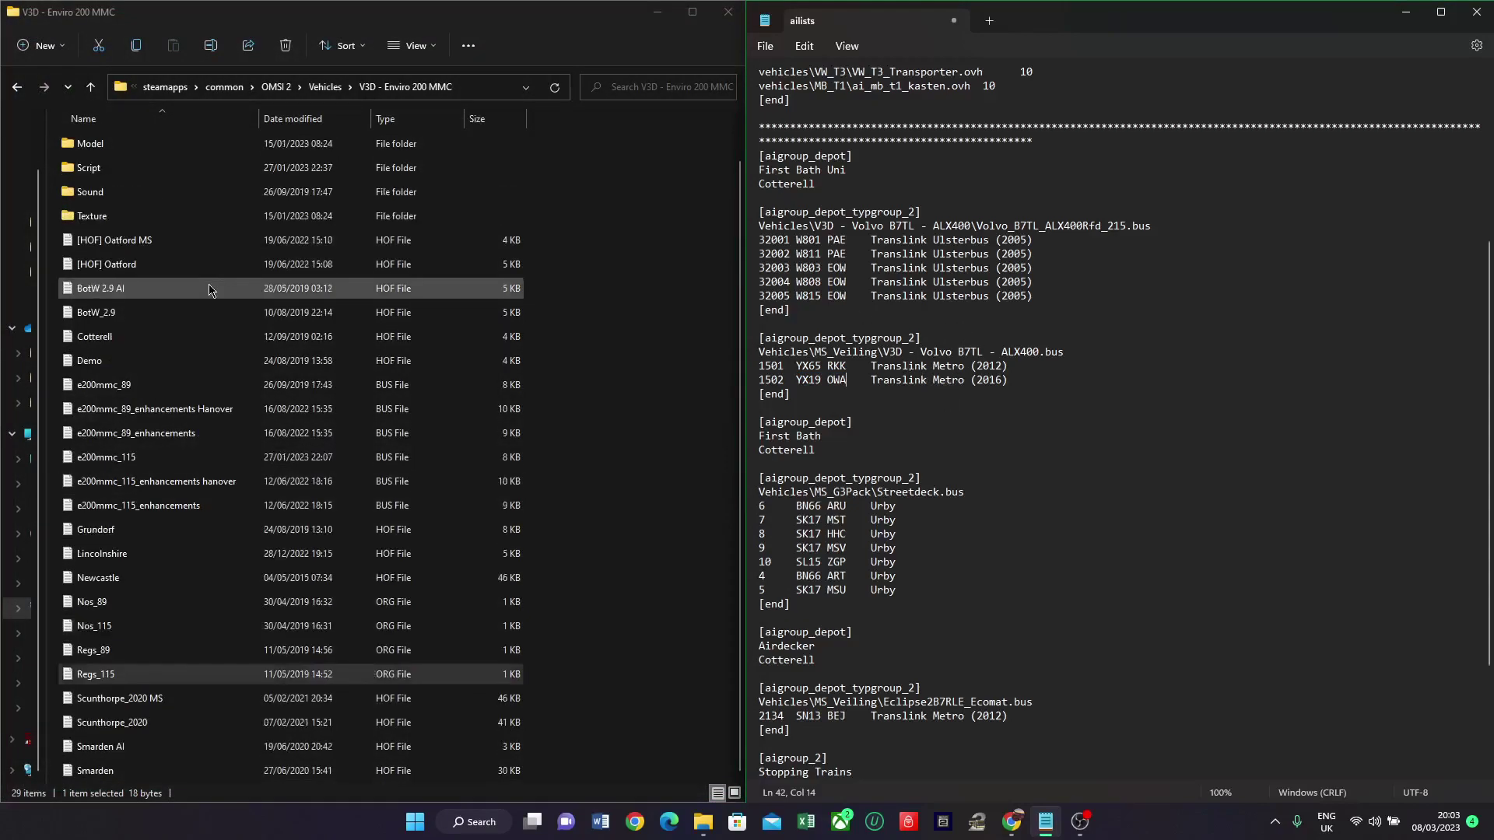
Step: Open the Simply Connect repaint file from the Enviro 200 MMC's Texture\Repaints-115 folder
{"action": "scroll", "coordinate": [109, 222], "scroll_direction": "up", "scroll_amount": 1}
{"action": "double_click", "coordinate": [108, 221]}
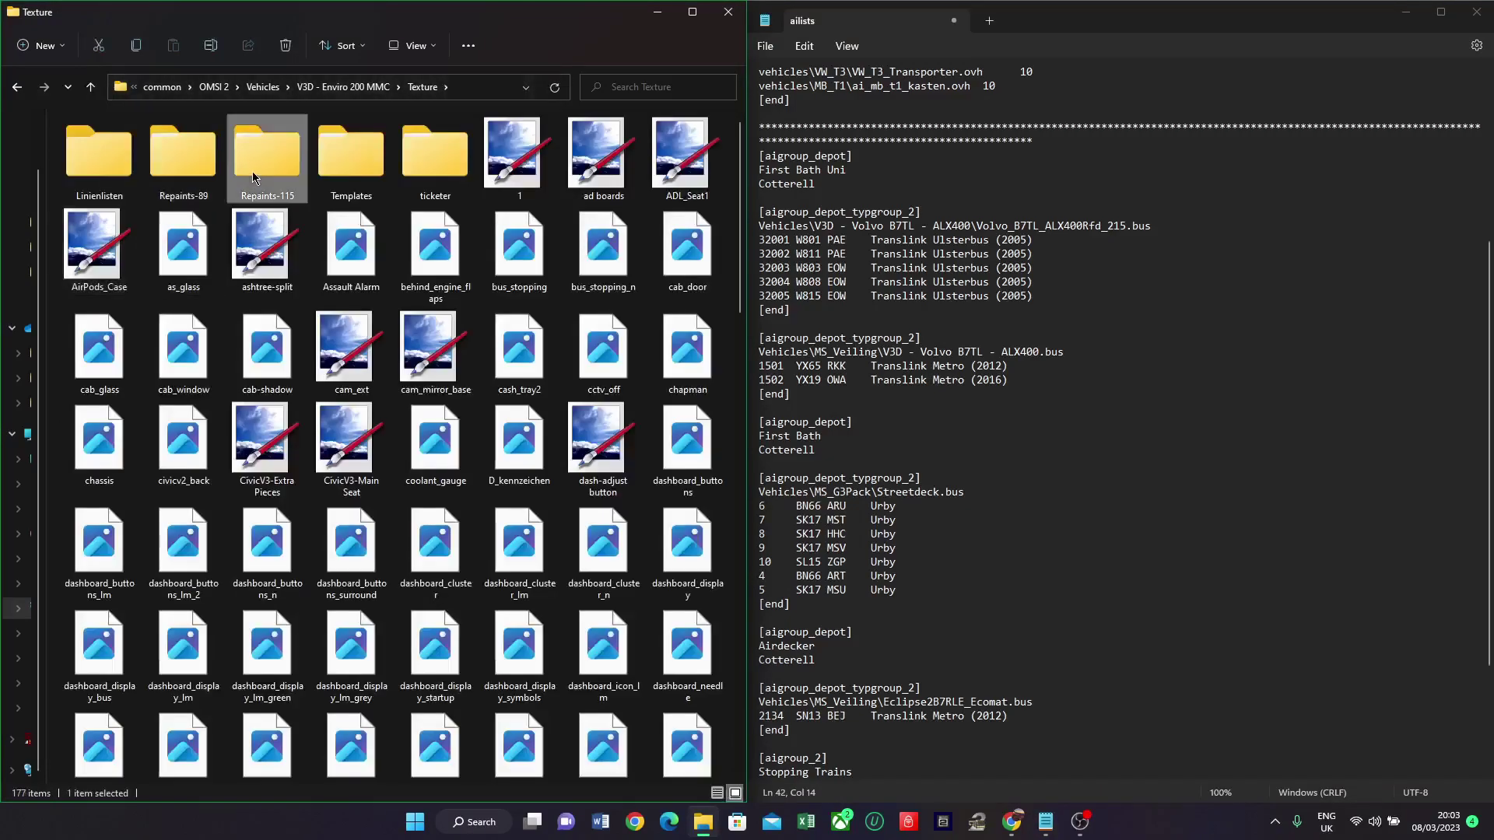
{"action": "double_click", "coordinate": [253, 178]}
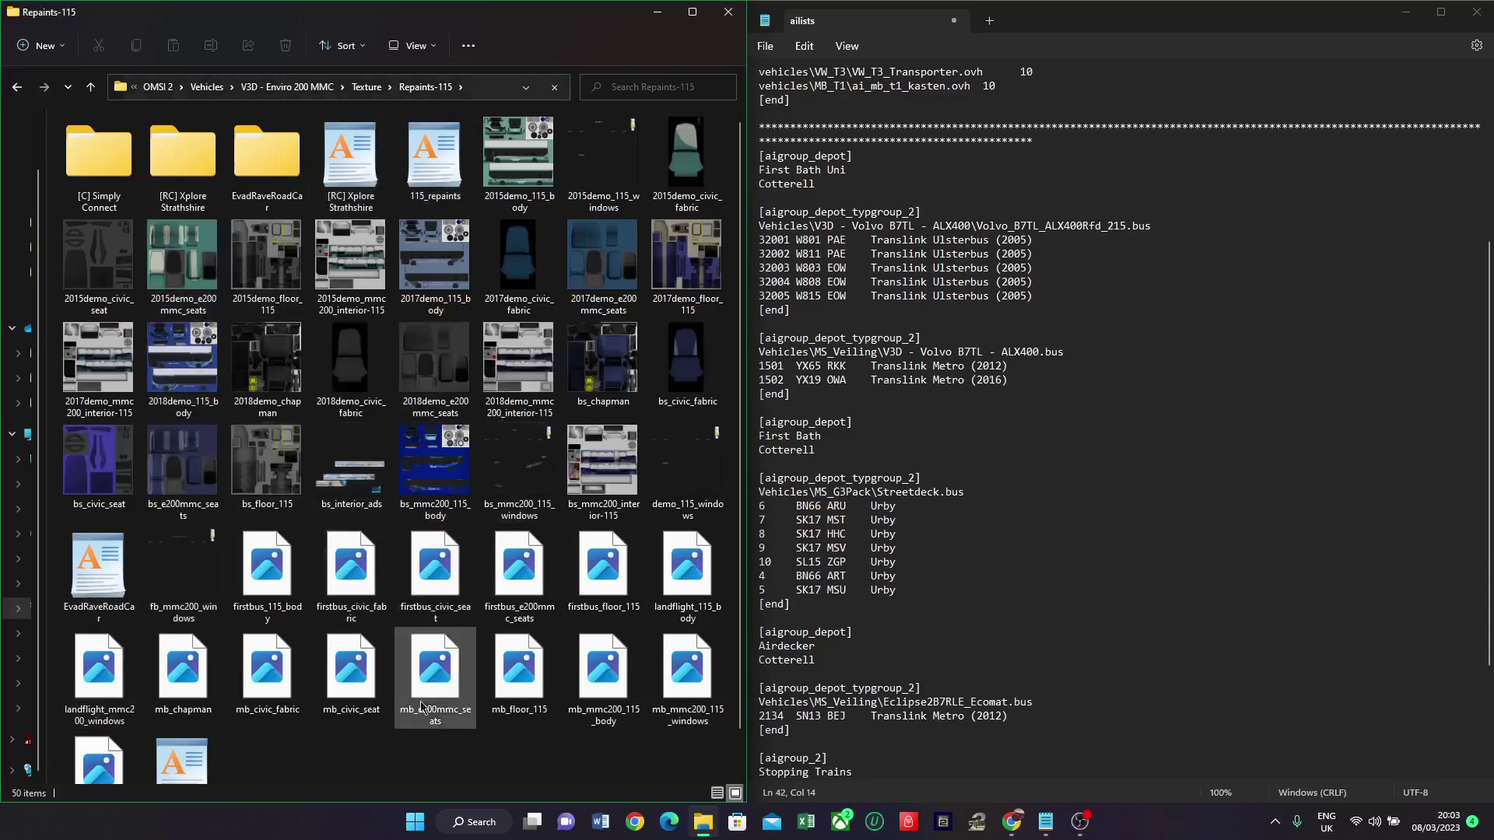
{"action": "scroll", "coordinate": [233, 669], "scroll_direction": "down", "scroll_amount": 1}
{"action": "scroll", "coordinate": [245, 677], "scroll_direction": "up", "scroll_amount": 1}
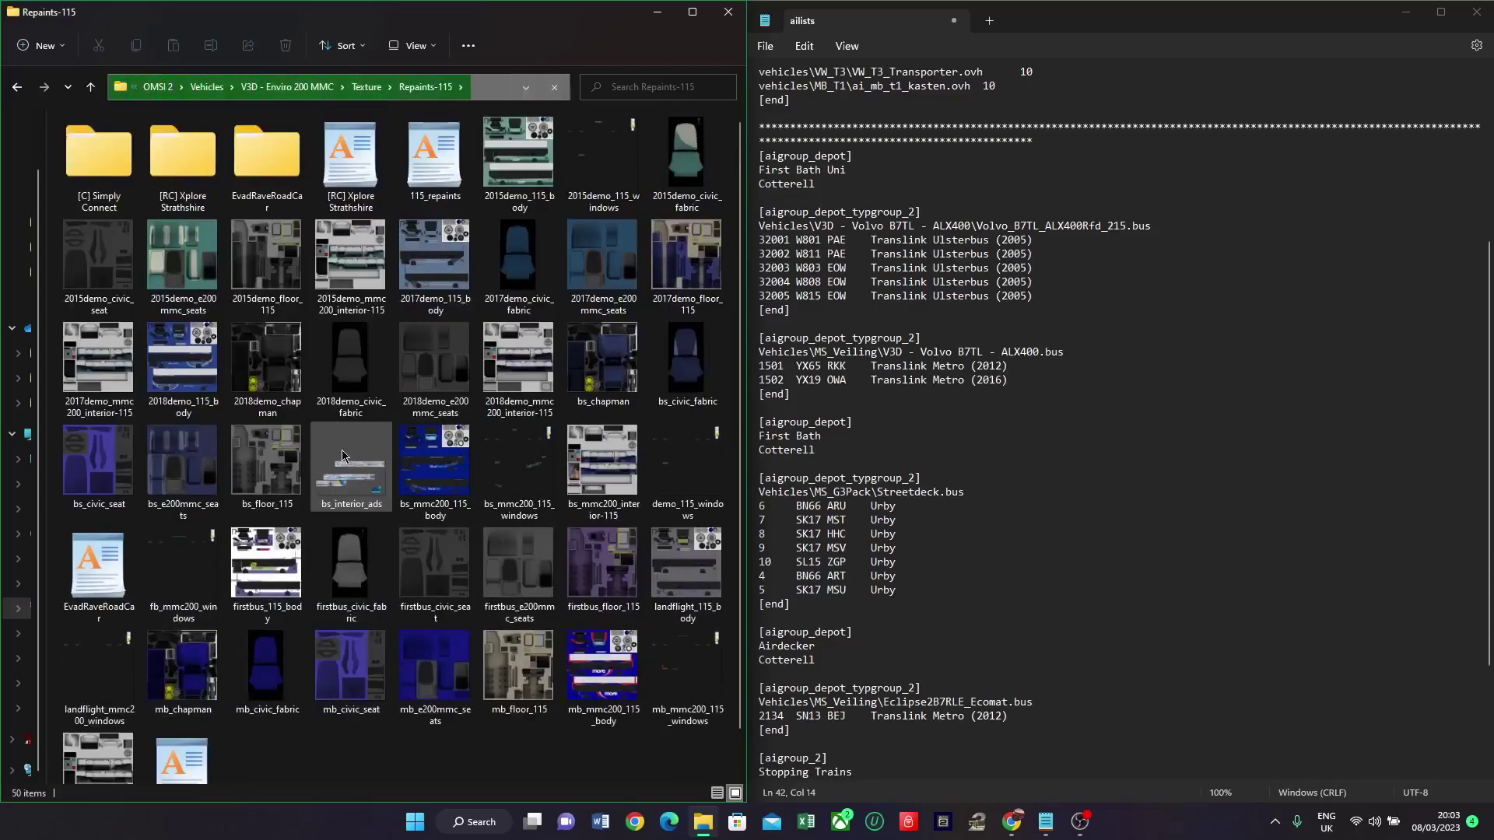
{"action": "scroll", "coordinate": [342, 233], "scroll_direction": "down", "scroll_amount": 1}
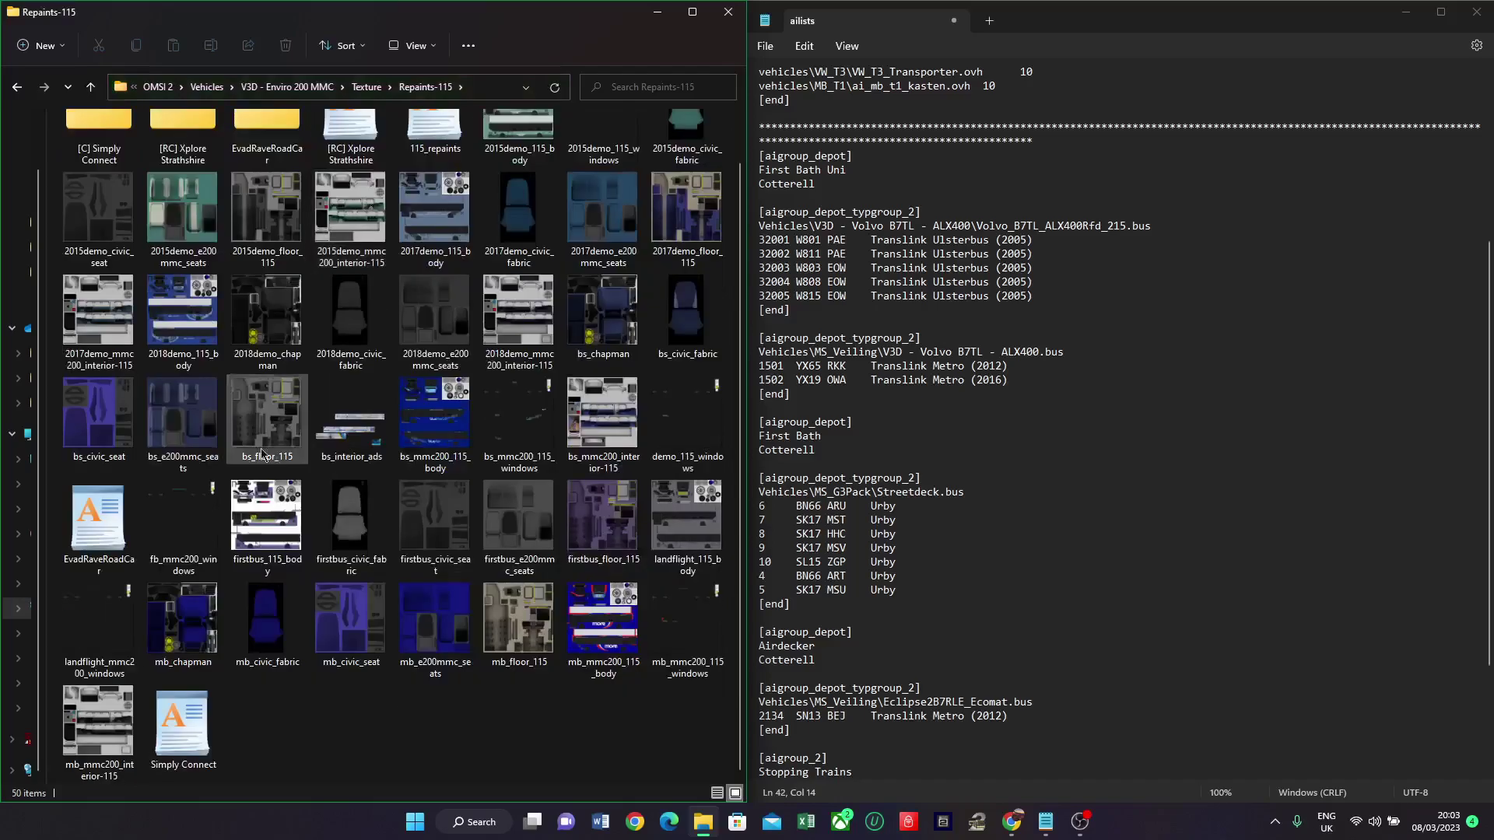
{"action": "left_click", "coordinate": [195, 749]}
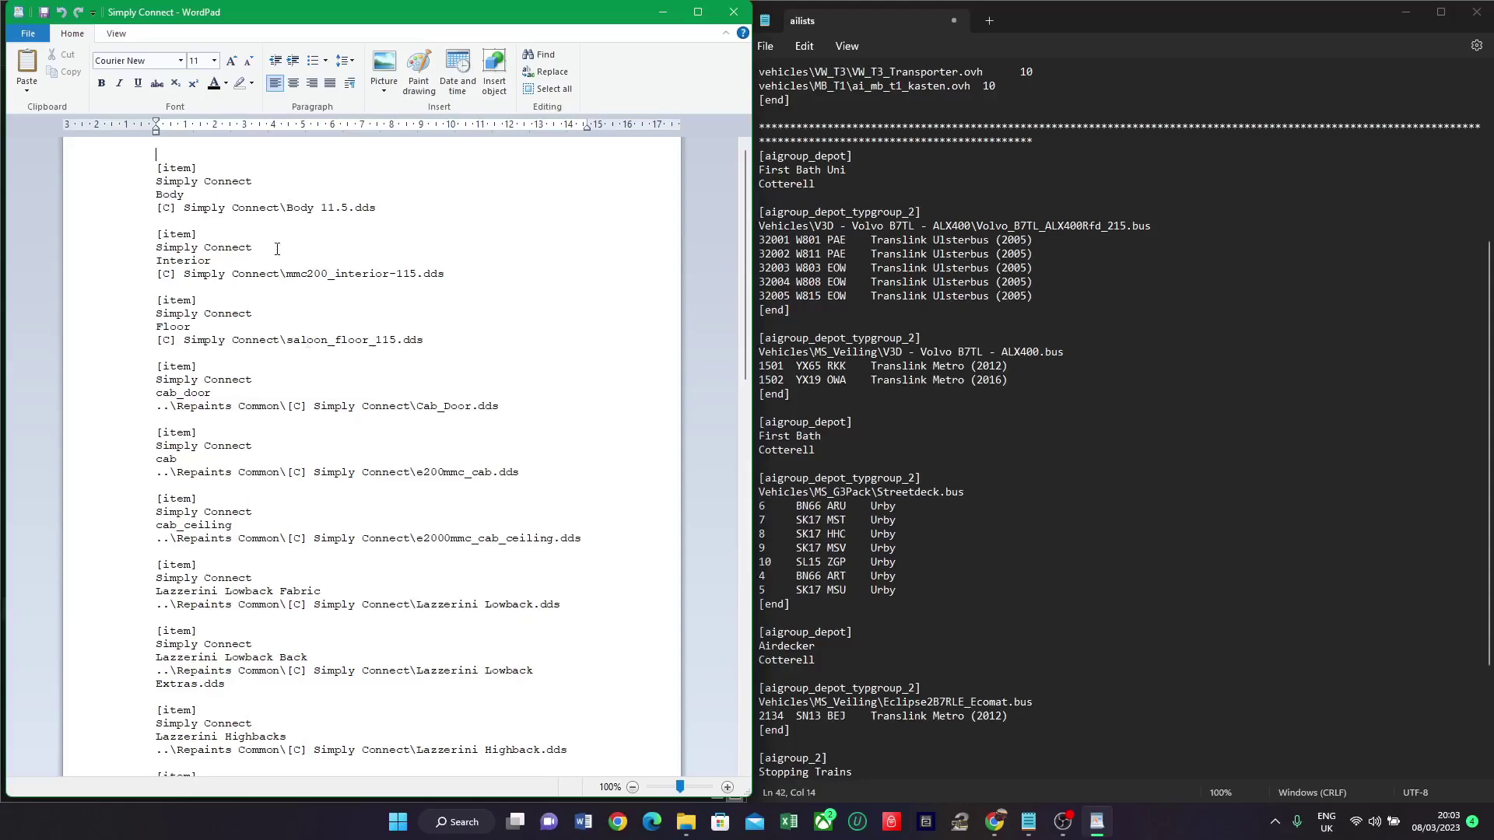
Step: Replace the liveries of buses 1501 and 1502 with Simply Connect, copied from the repaint file's Body item, and close that file
{"action": "left_click_drag", "start_coordinate": [258, 182], "coordinate": [169, 181]}
{"action": "key", "text": "ctrl+c"}
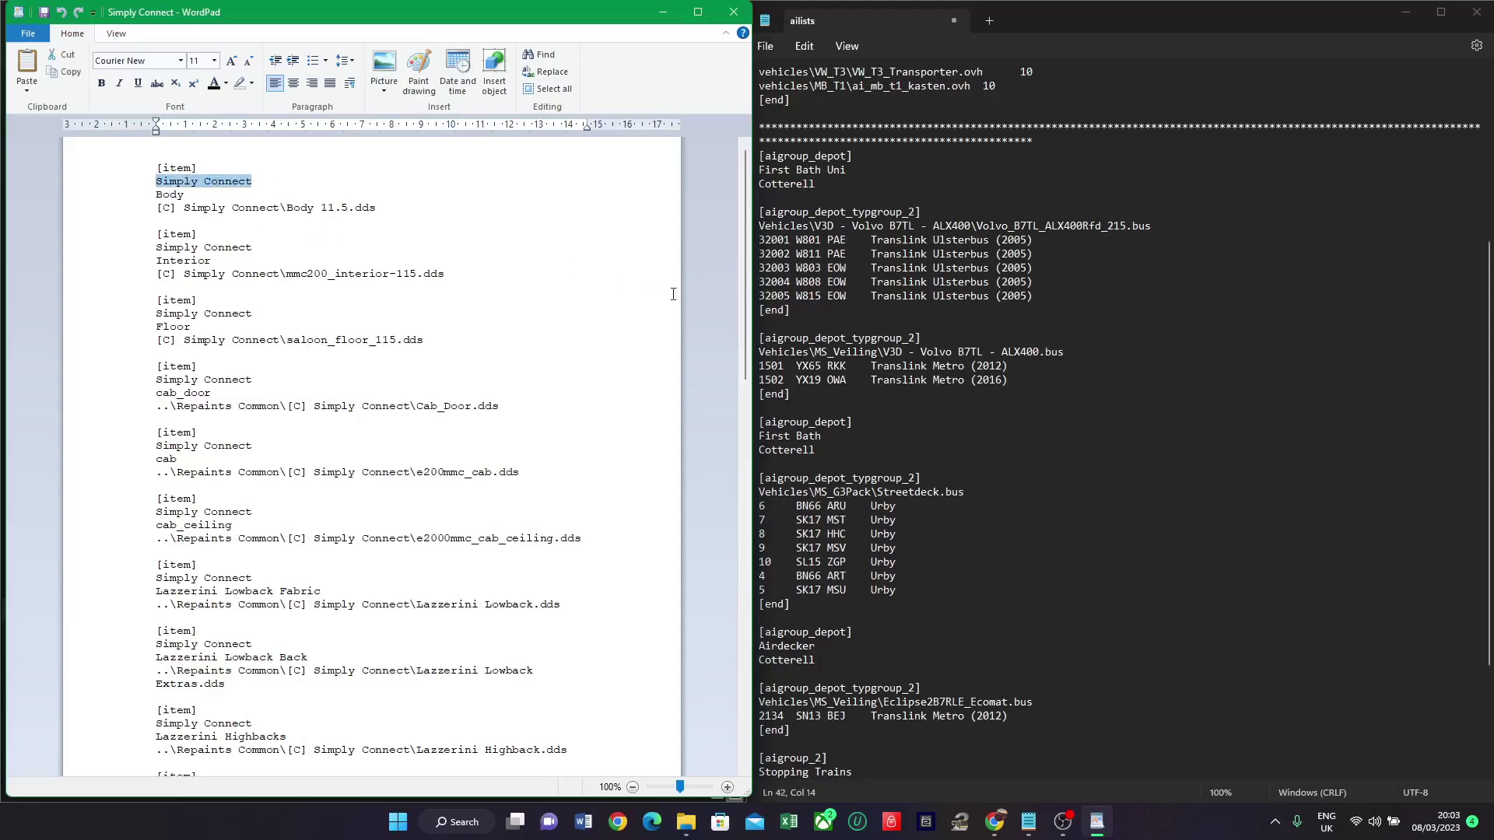
{"action": "double_click", "coordinate": [895, 367]}
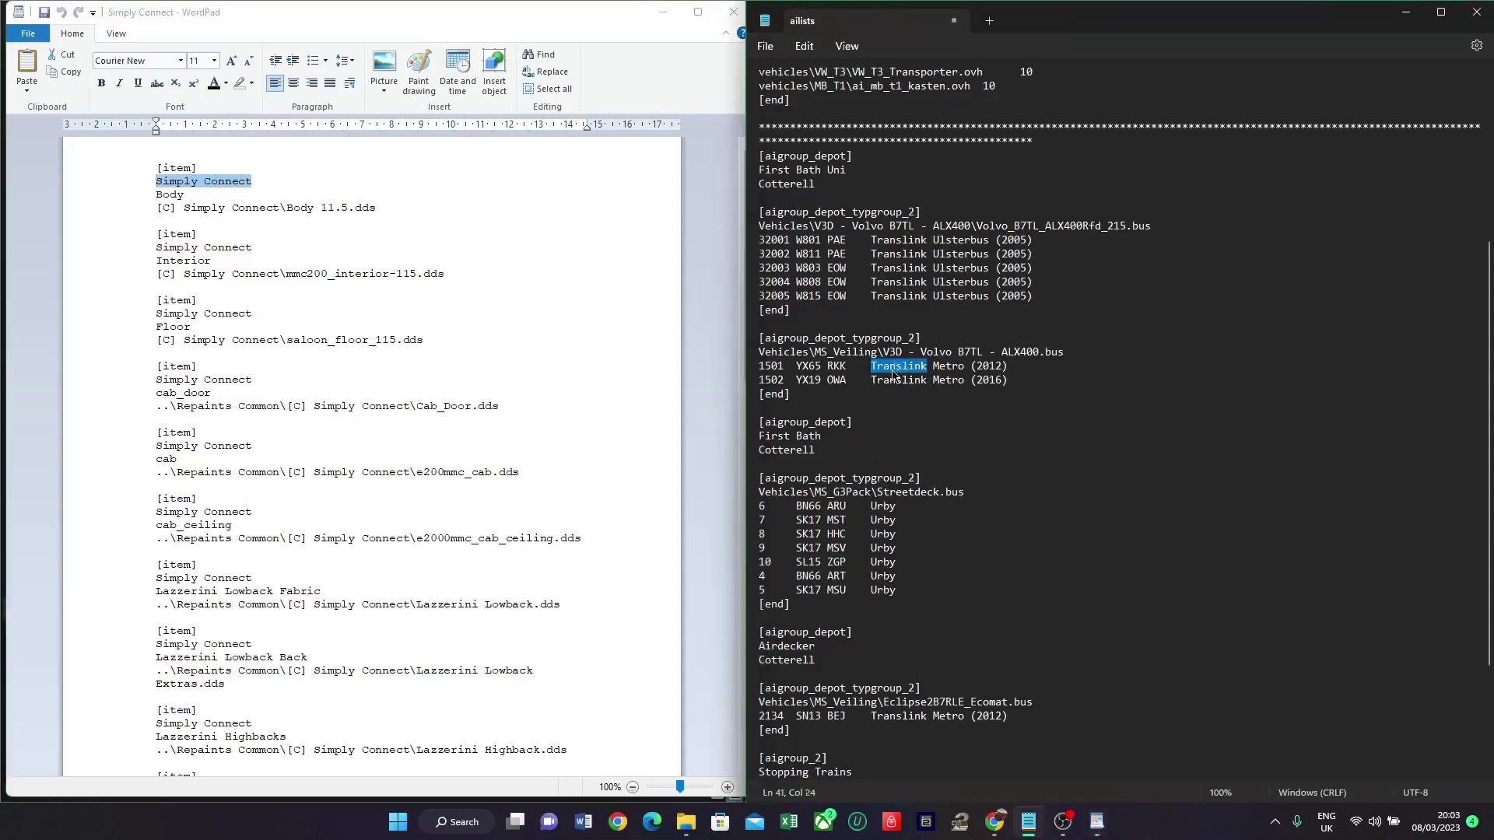
{"action": "left_click", "coordinate": [891, 366]}
{"action": "mouse_move", "coordinate": [870, 366]}
{"action": "left_mouse_down"}
{"action": "mouse_move", "coordinate": [1016, 373]}
{"action": "mouse_move", "coordinate": [1008, 392]}
{"action": "mouse_move", "coordinate": [874, 381]}
{"action": "left_mouse_up"}
{"action": "key", "text": "ctrl+v"}
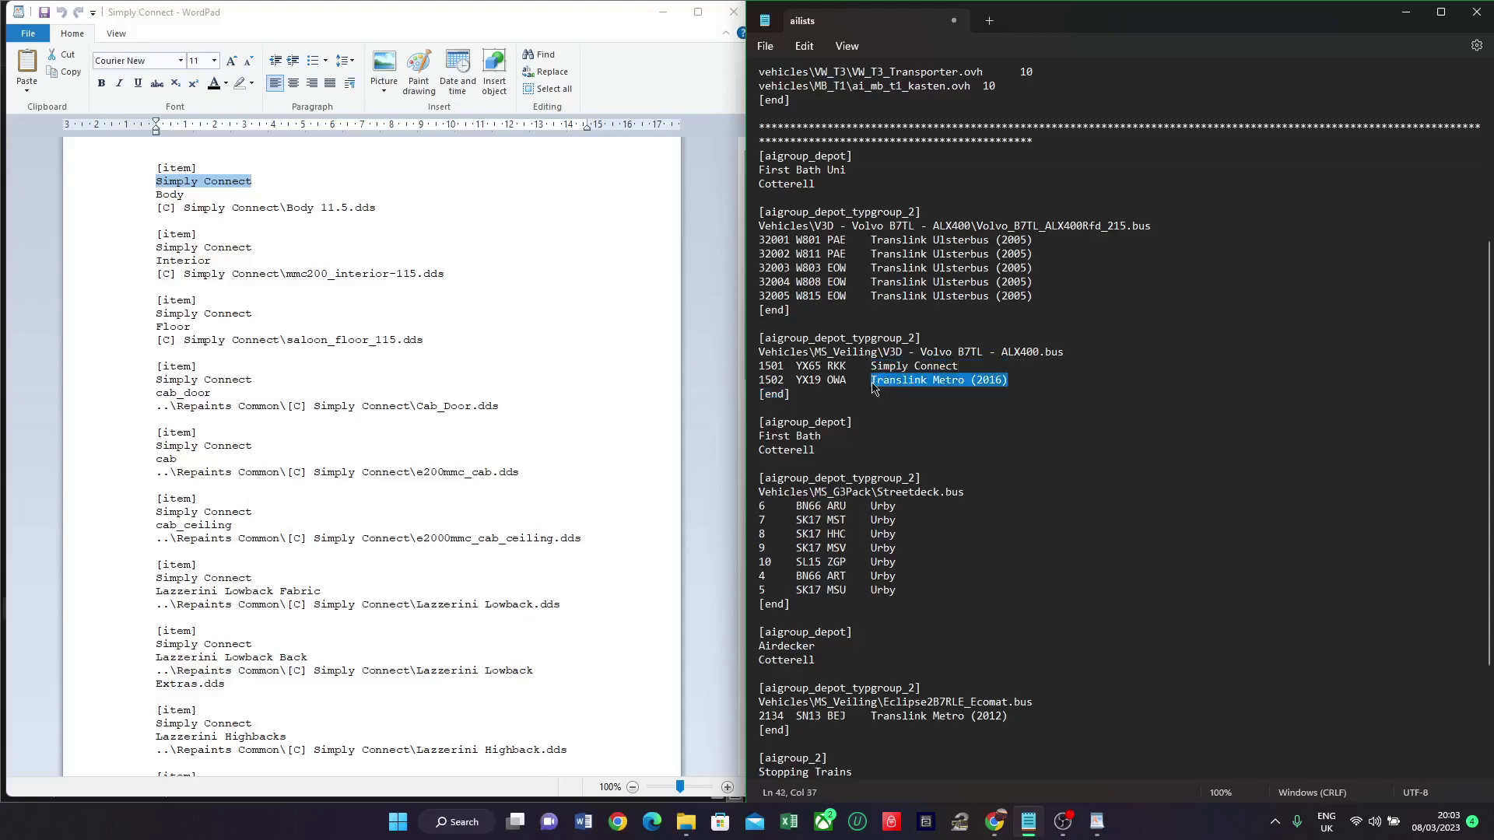
{"action": "key", "text": "ctrl+v"}
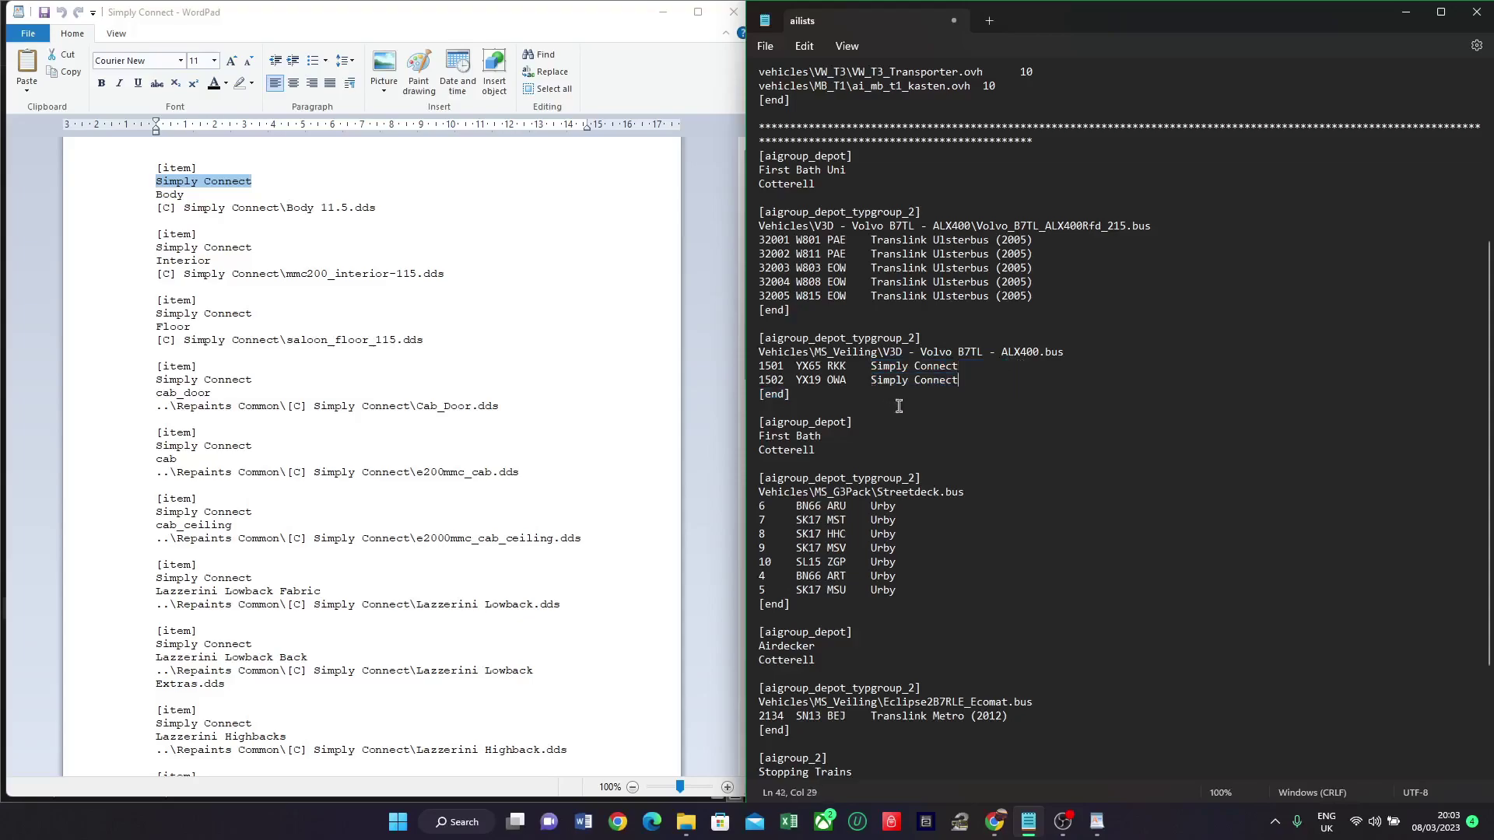
{"action": "left_click", "coordinate": [733, 11]}
Step: Replace MS_Veiling in the vehicle path of buses 1501 and 1502 with the folder name V3D - Enviro 200 MMC, copied from the Vehicles folder
{"action": "left_click", "coordinate": [297, 86]}
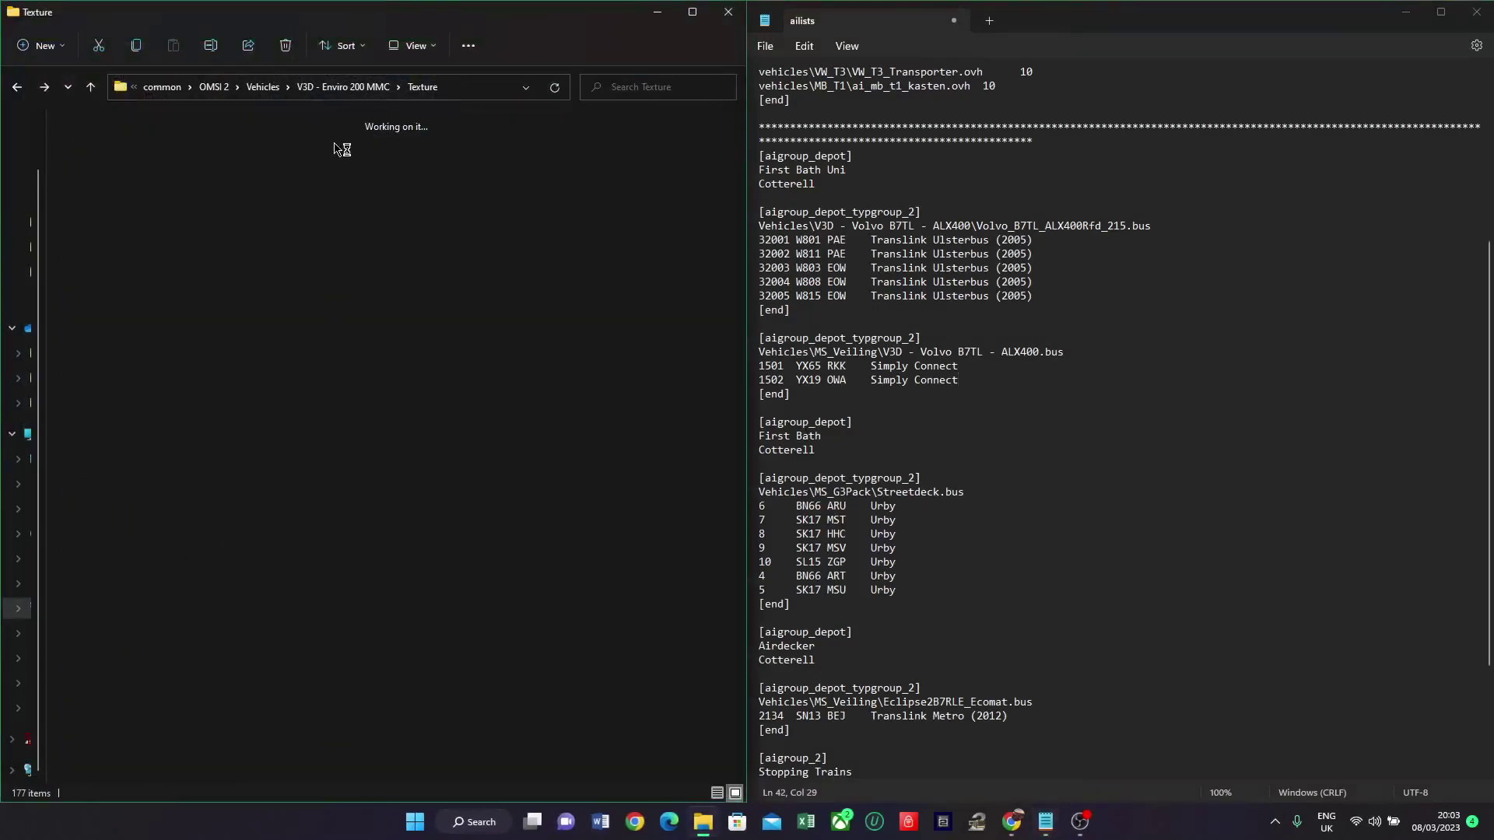
{"action": "left_click", "coordinate": [314, 90]}
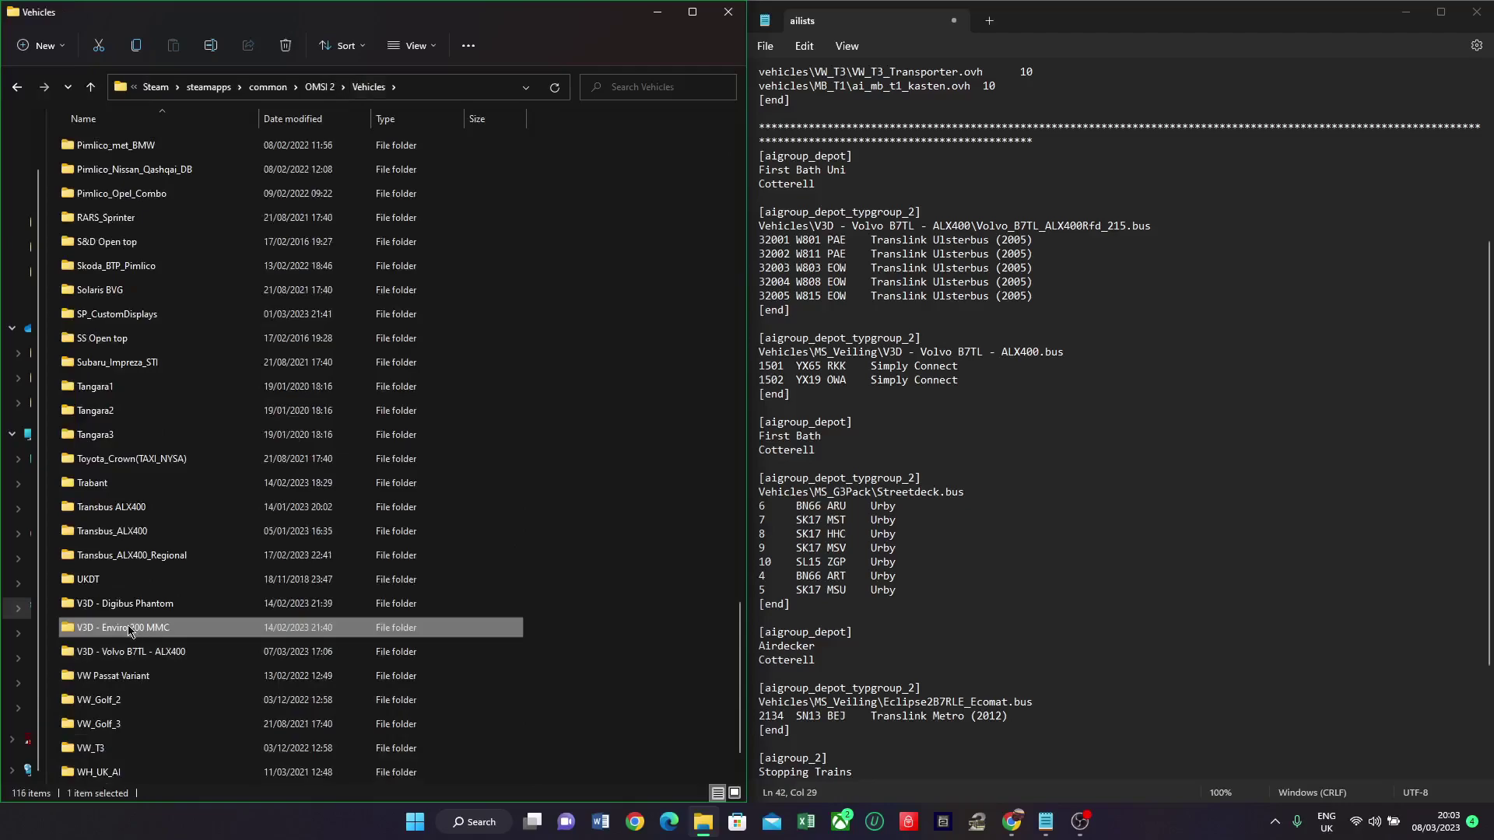
{"action": "left_click", "coordinate": [129, 629]}
{"action": "key", "text": "ctrl+c"}
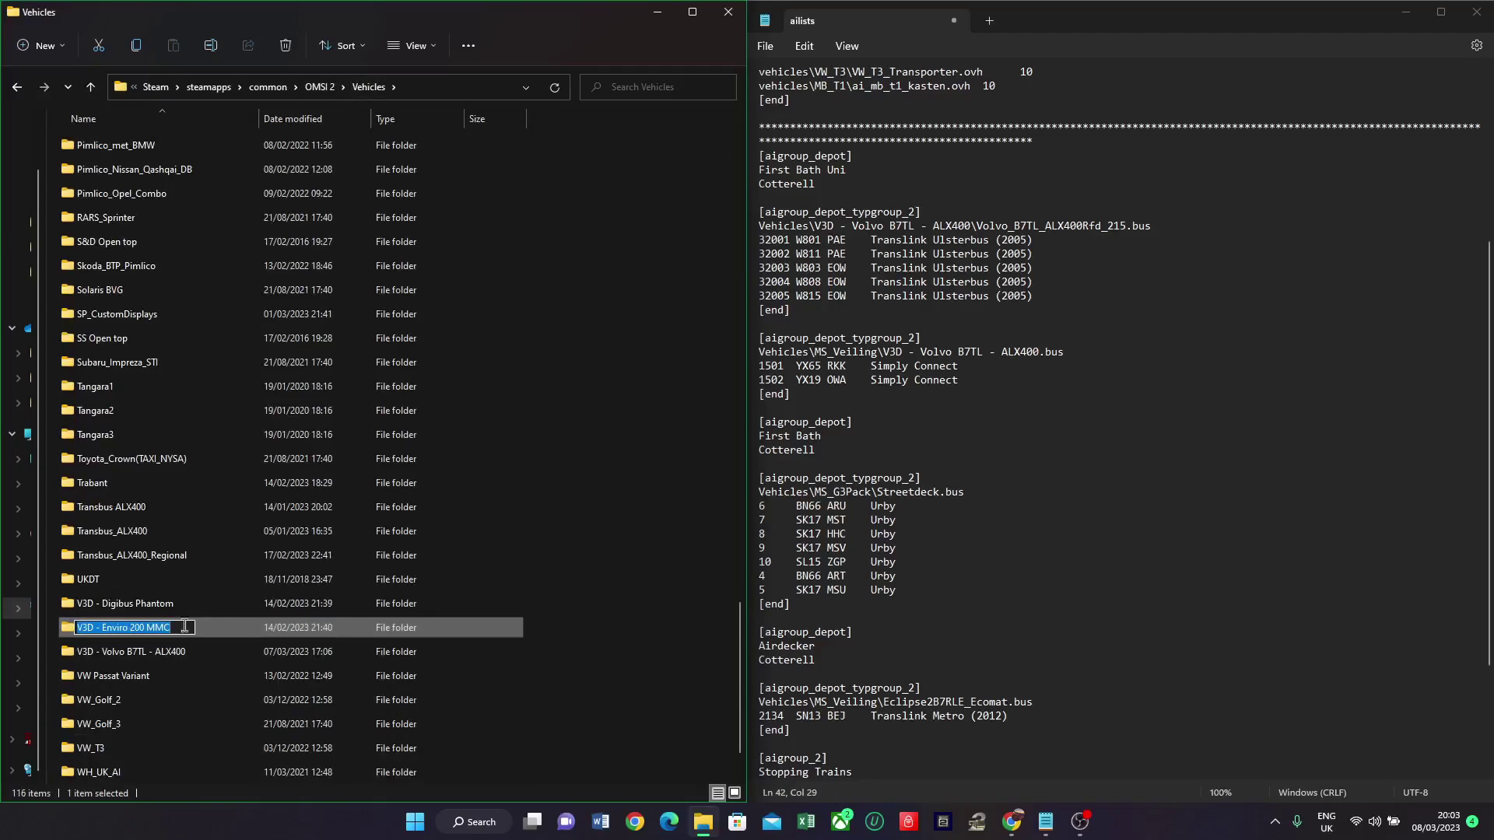
{"action": "left_click", "coordinate": [823, 354]}
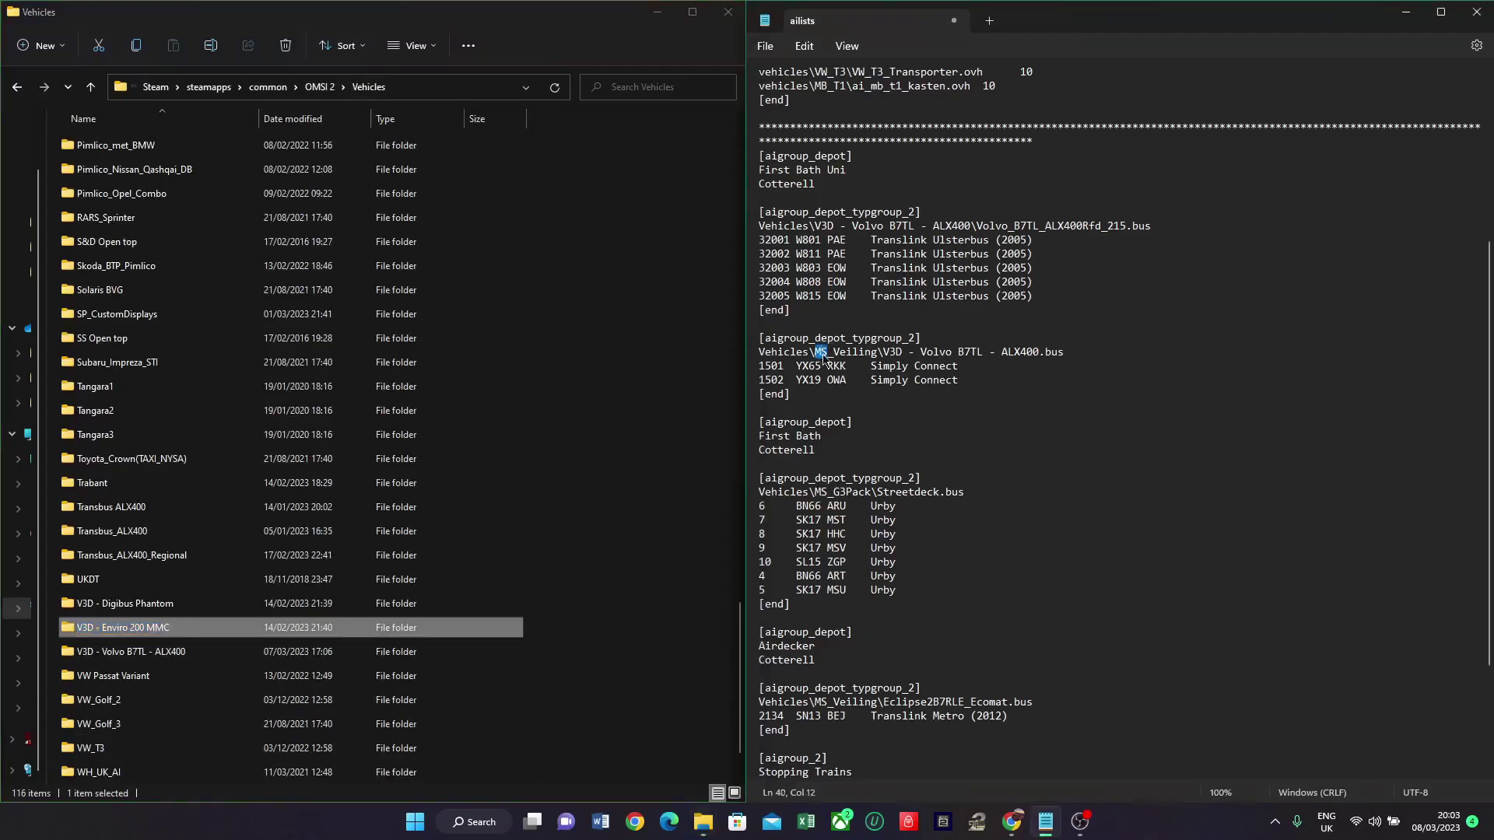
{"action": "left_click_drag", "start_coordinate": [815, 353], "coordinate": [879, 353]}
{"action": "key", "text": "ctrl+v"}
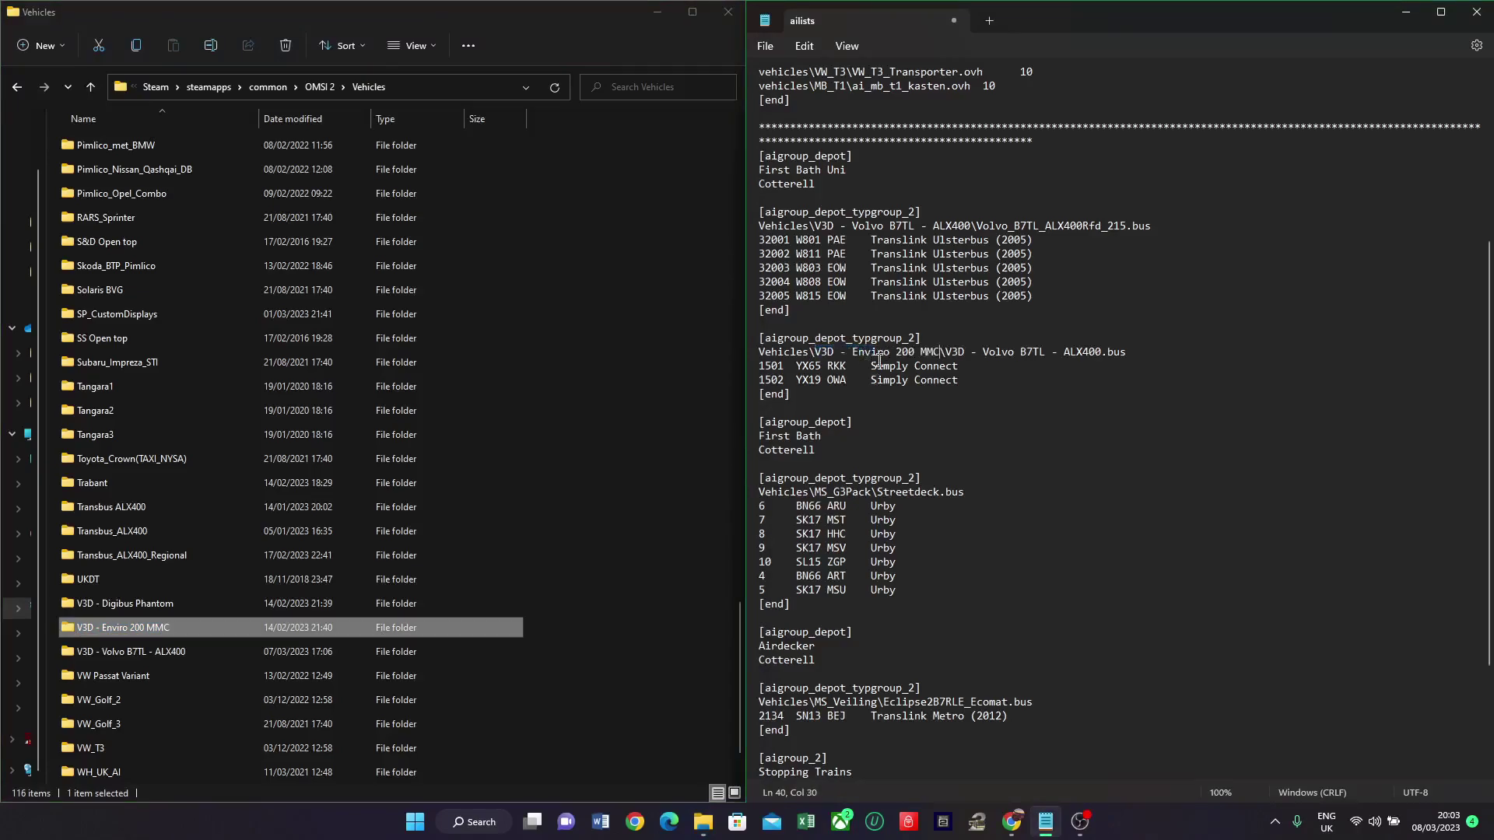
Step: Open the V3D - Enviro 200 MMC folder and copy the name of the e200mmc_115 bus file
{"action": "left_click", "coordinate": [314, 629]}
{"action": "double_click", "coordinate": [315, 630]}
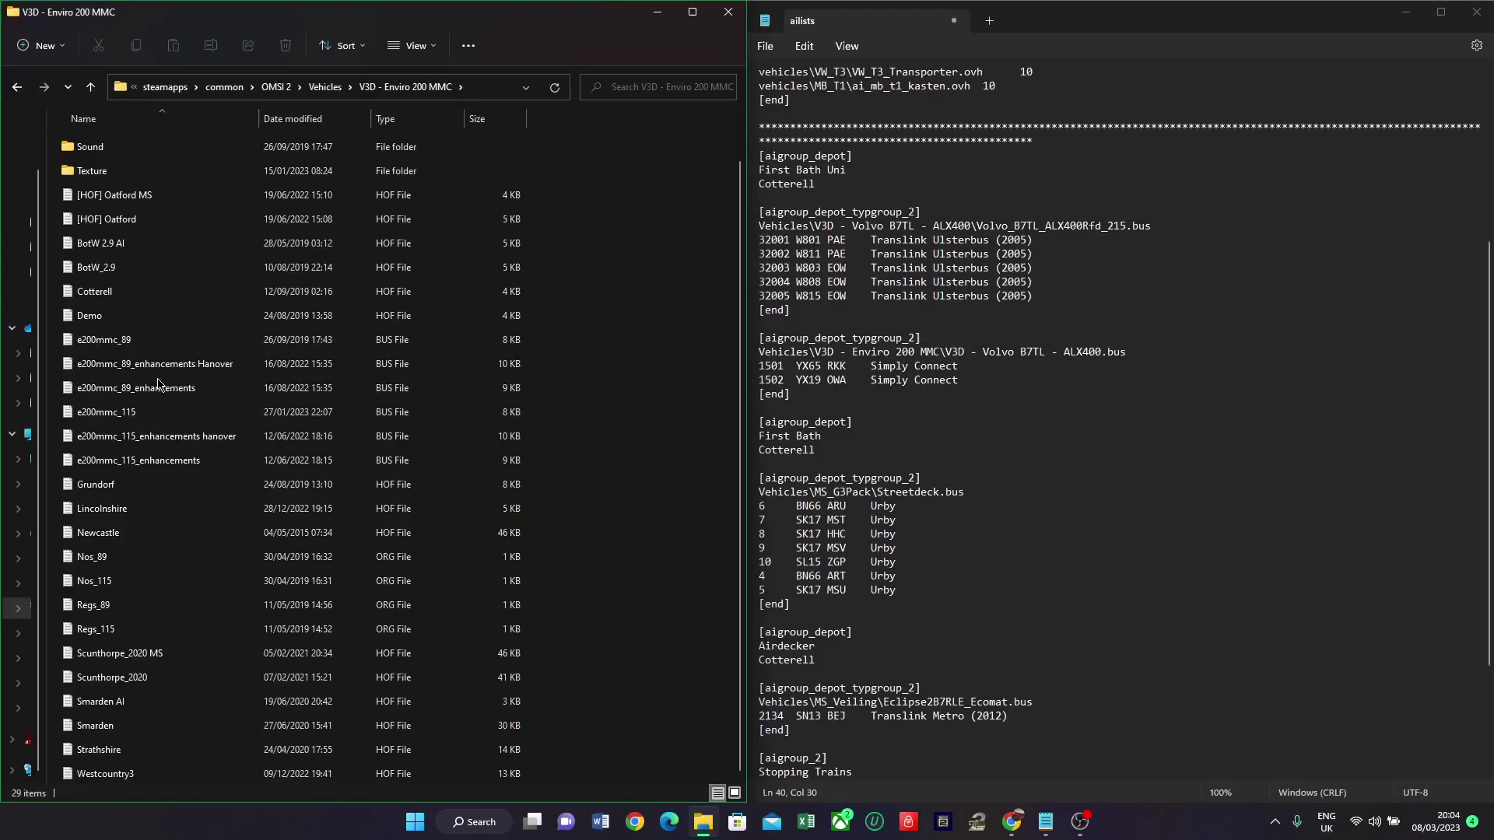
{"action": "left_click", "coordinate": [125, 418]}
{"action": "left_click", "coordinate": [124, 411]}
{"action": "key", "text": "ctrl+c"}
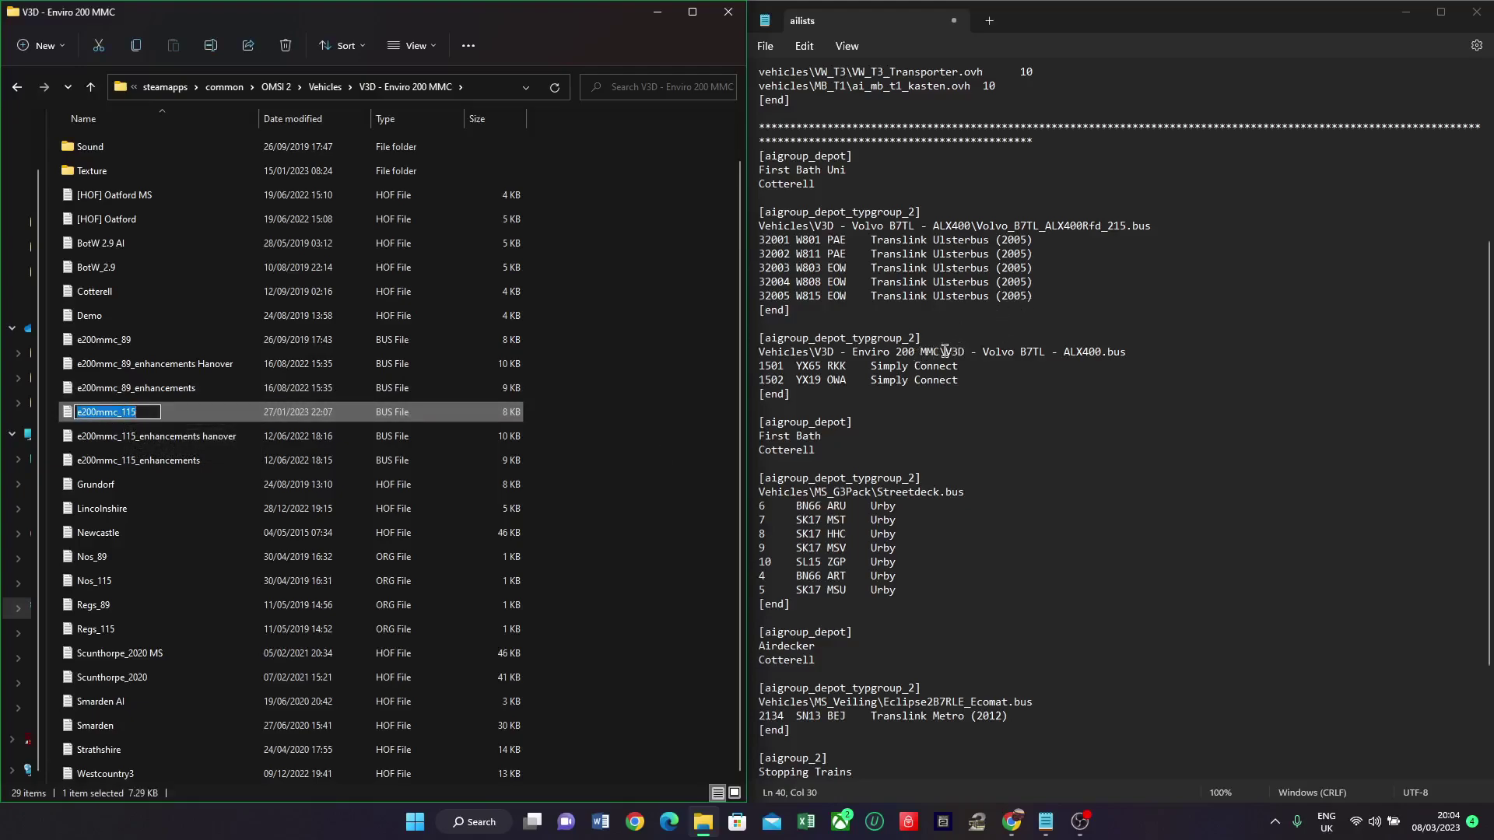
Step: Replace the bus file name in the vehicle path of buses 1501 and 1502 with the copied name e200mmc_115
{"action": "left_click_drag", "start_coordinate": [945, 352], "coordinate": [1127, 352]}
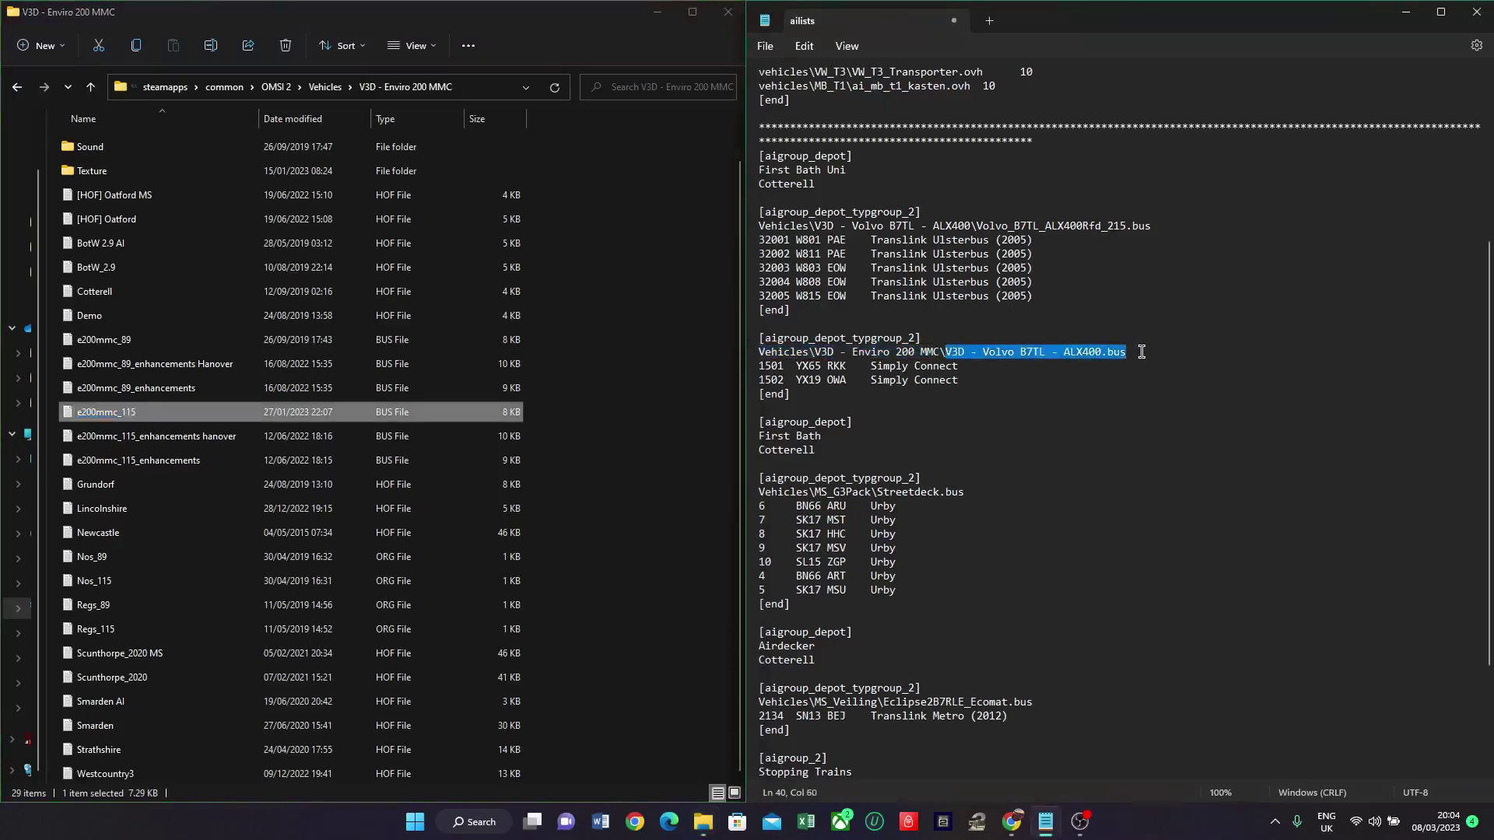
{"action": "key", "text": "ctrl+v"}
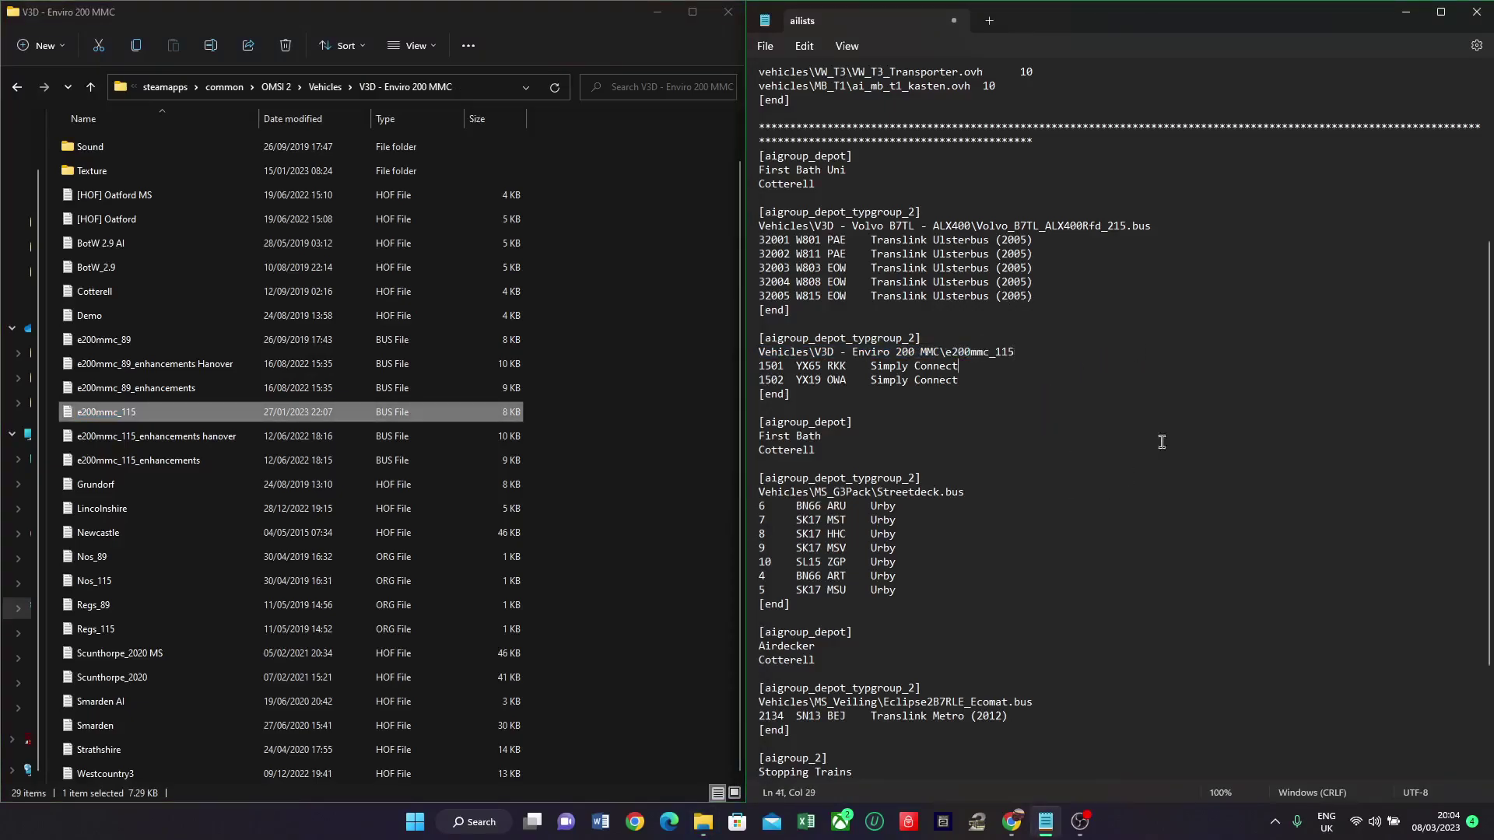
{"action": "left_click_drag", "start_coordinate": [914, 605], "coordinate": [739, 492]}
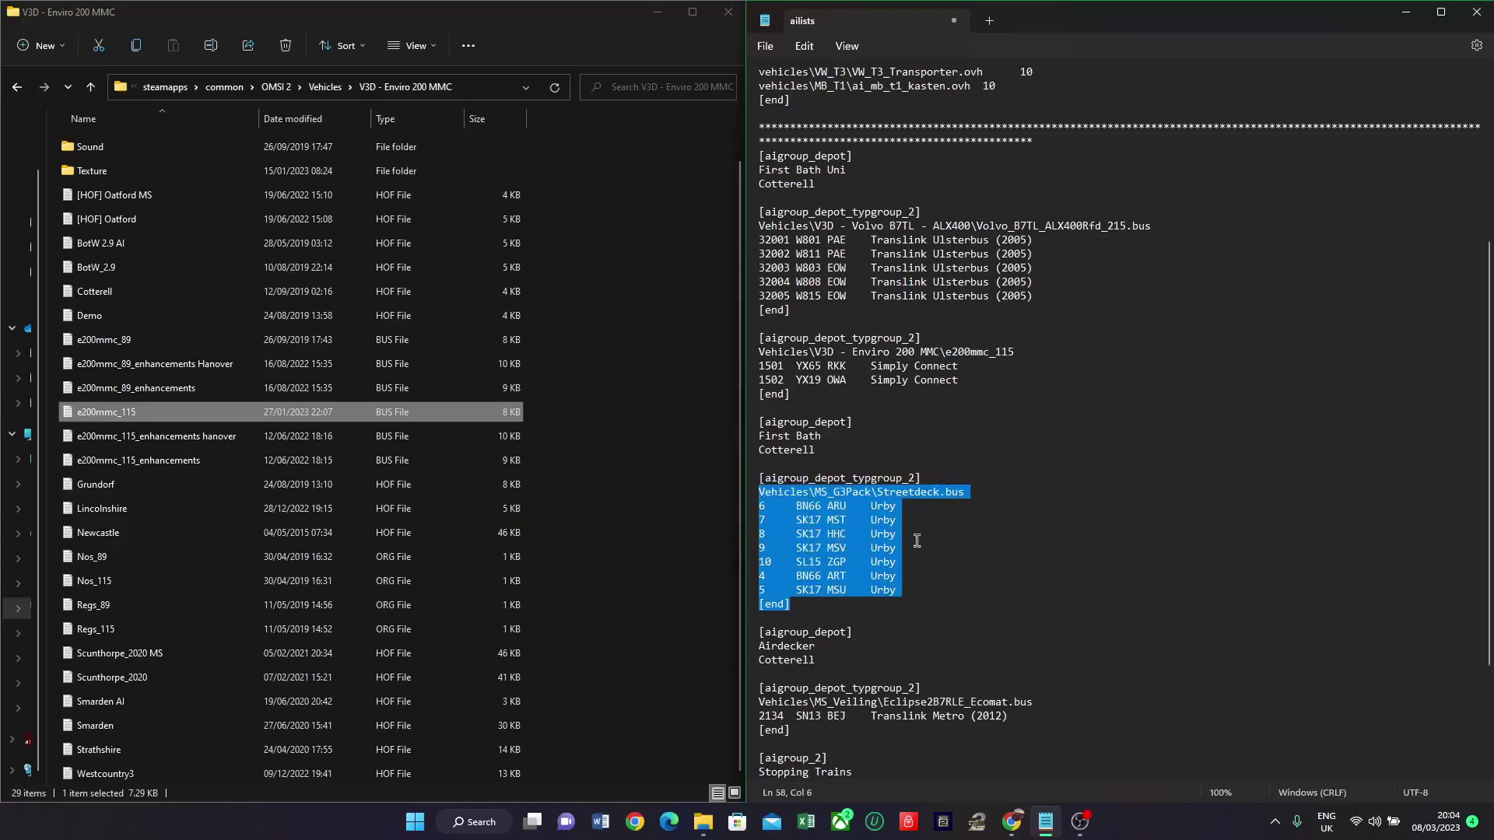
{"action": "left_click", "coordinate": [1140, 354]}
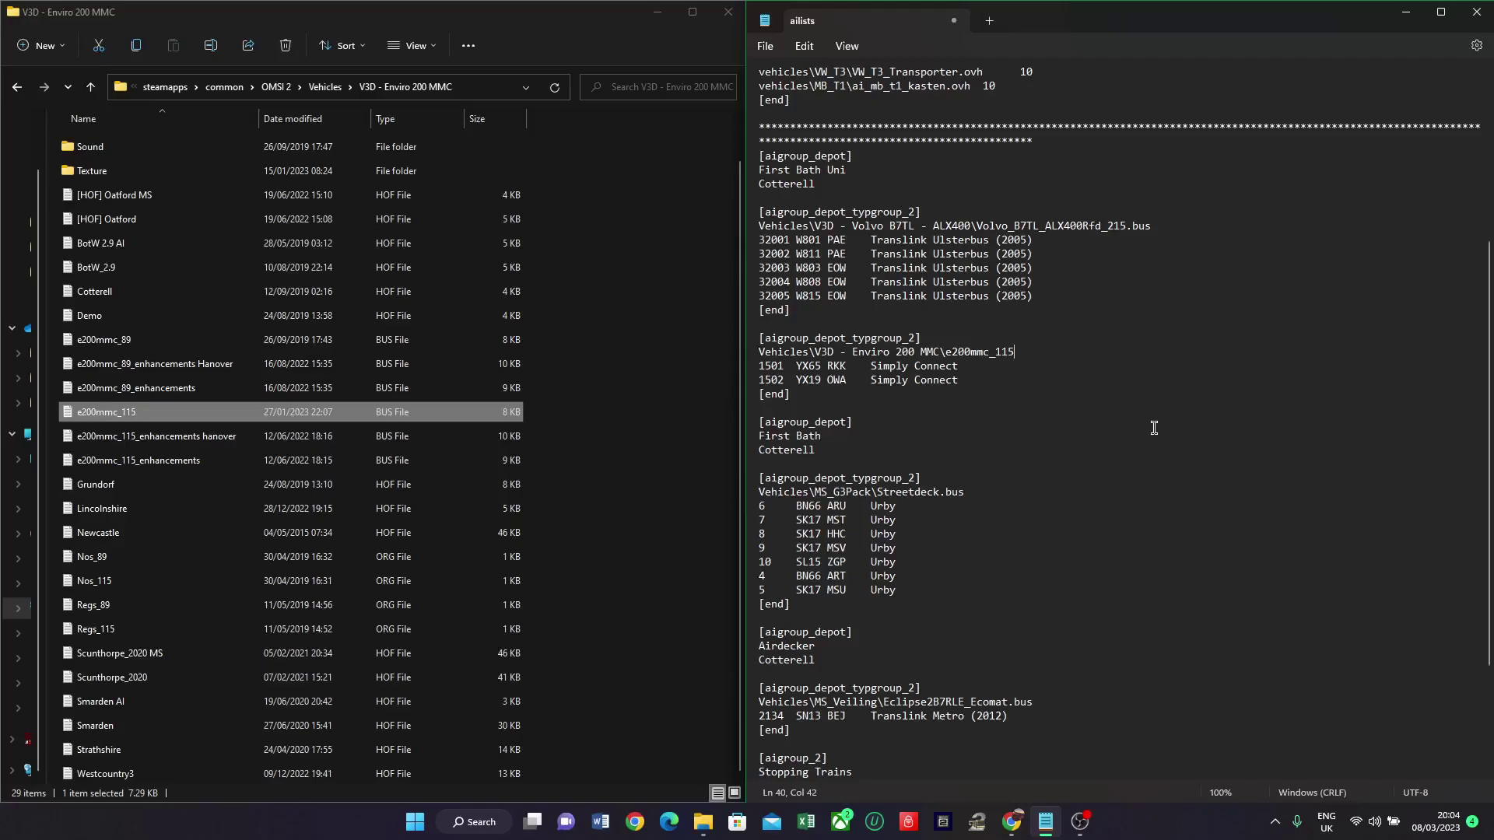
{"action": "scroll", "coordinate": [1154, 428], "scroll_direction": "up", "scroll_amount": 8}
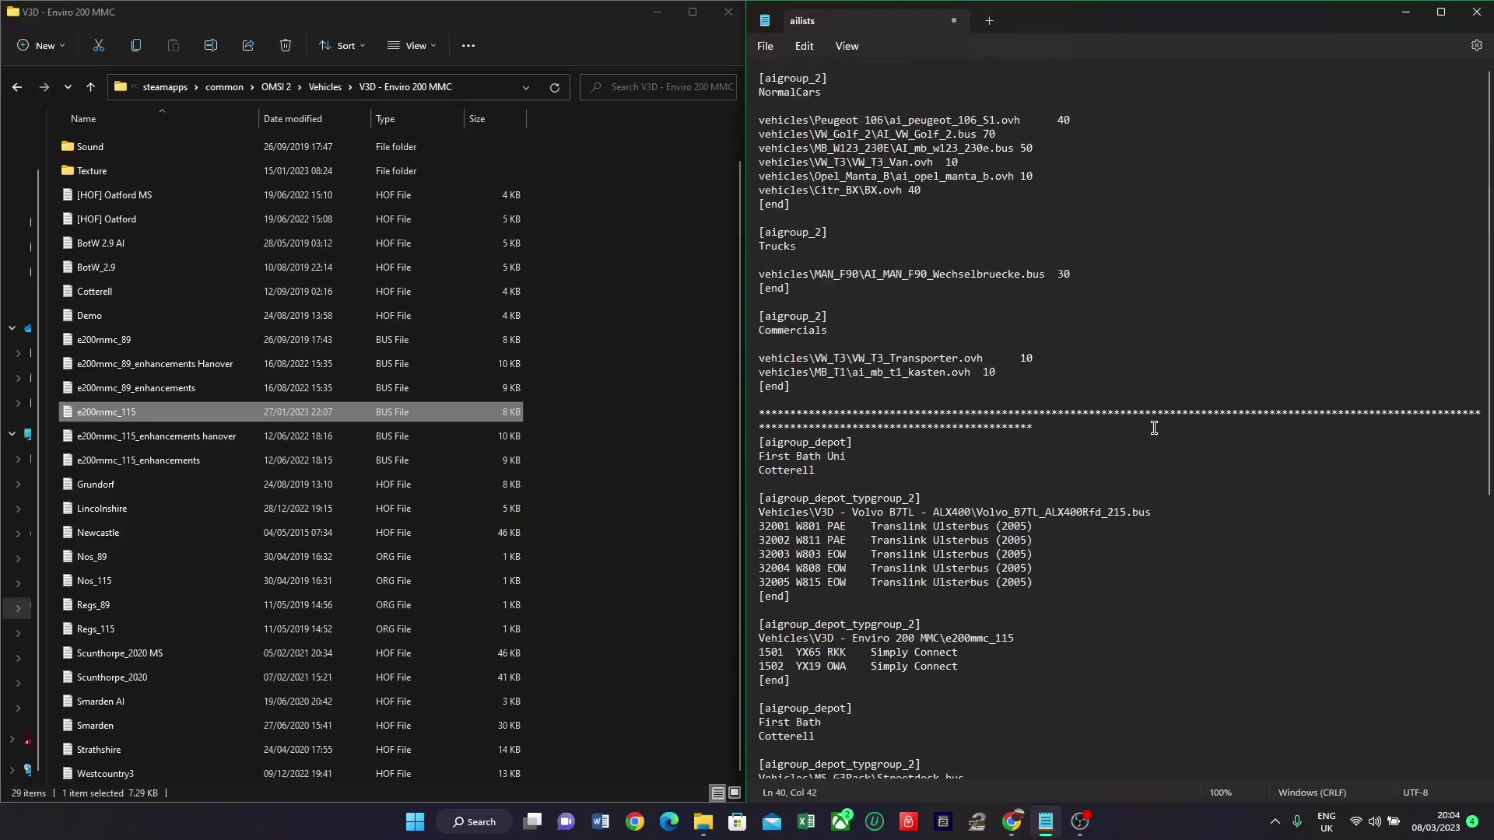
{"action": "scroll", "coordinate": [1154, 428], "scroll_direction": "down", "scroll_amount": 12}
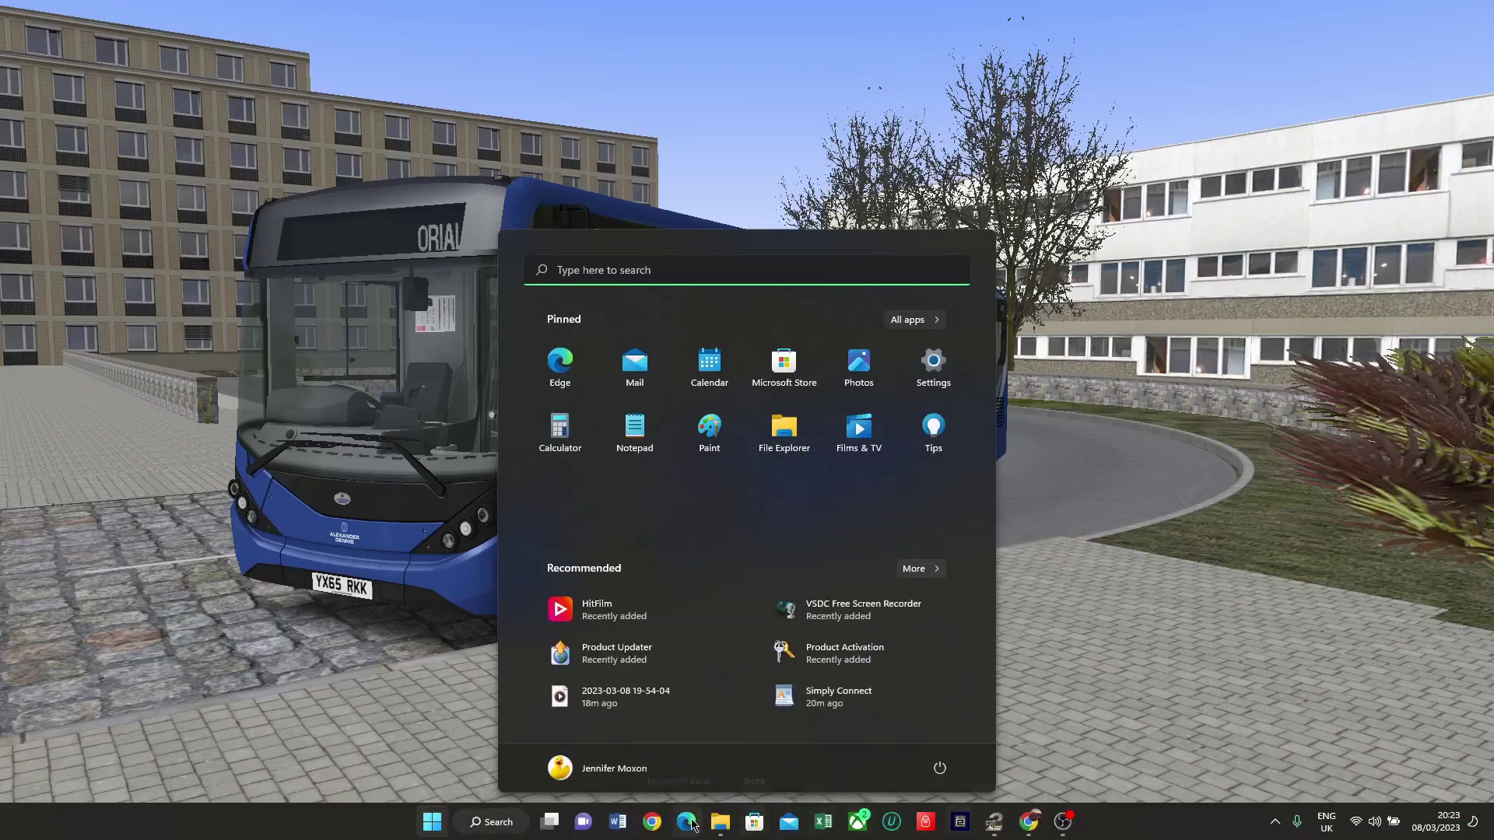
Step: Open a File Explorer window, widen its folder tree and go to the Program Files (x86) folder on the C: drive
{"action": "left_click", "coordinate": [718, 835]}
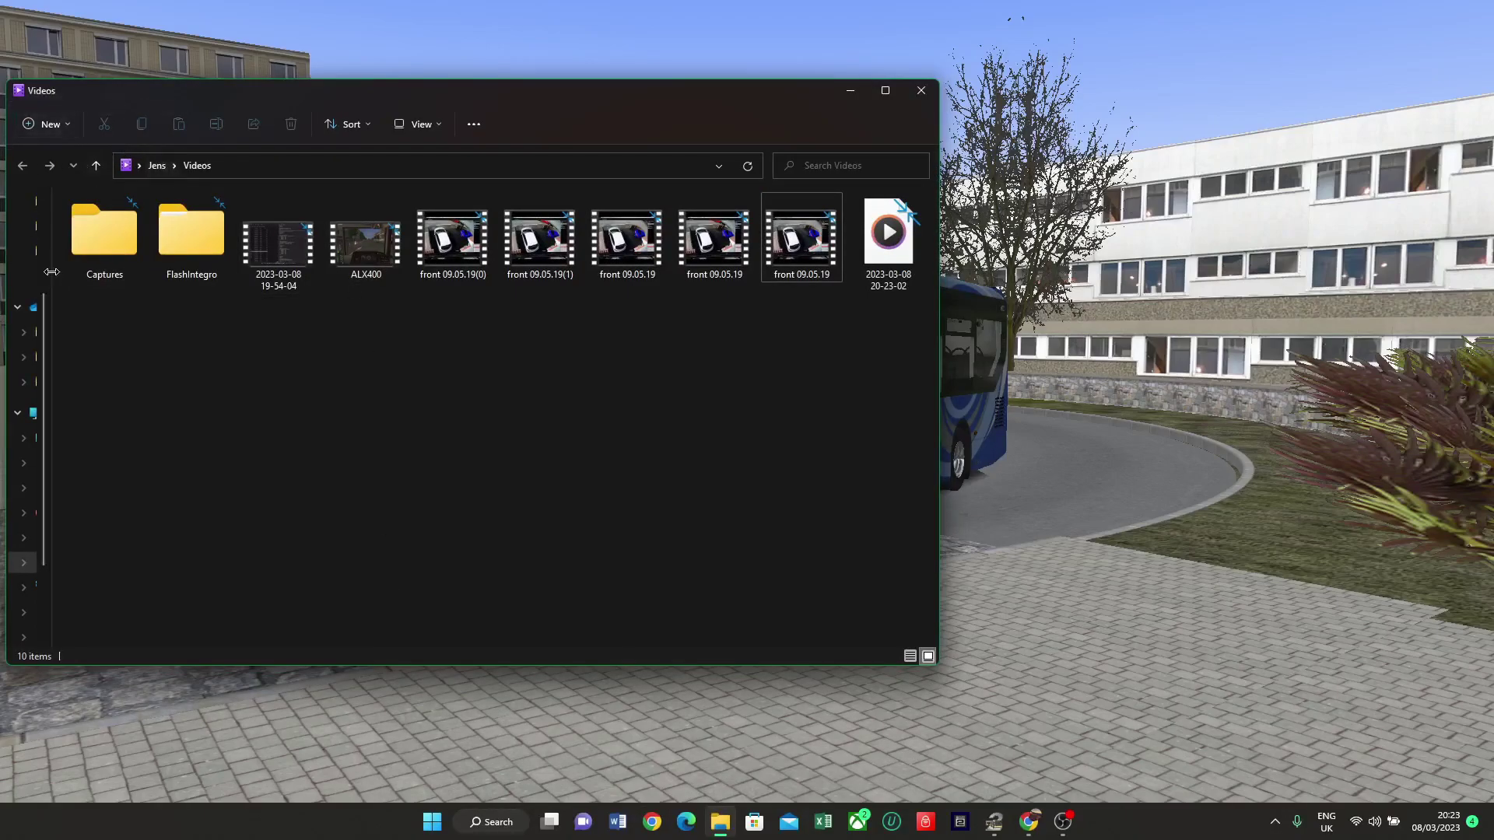
{"action": "left_click_drag", "start_coordinate": [52, 272], "coordinate": [170, 273]}
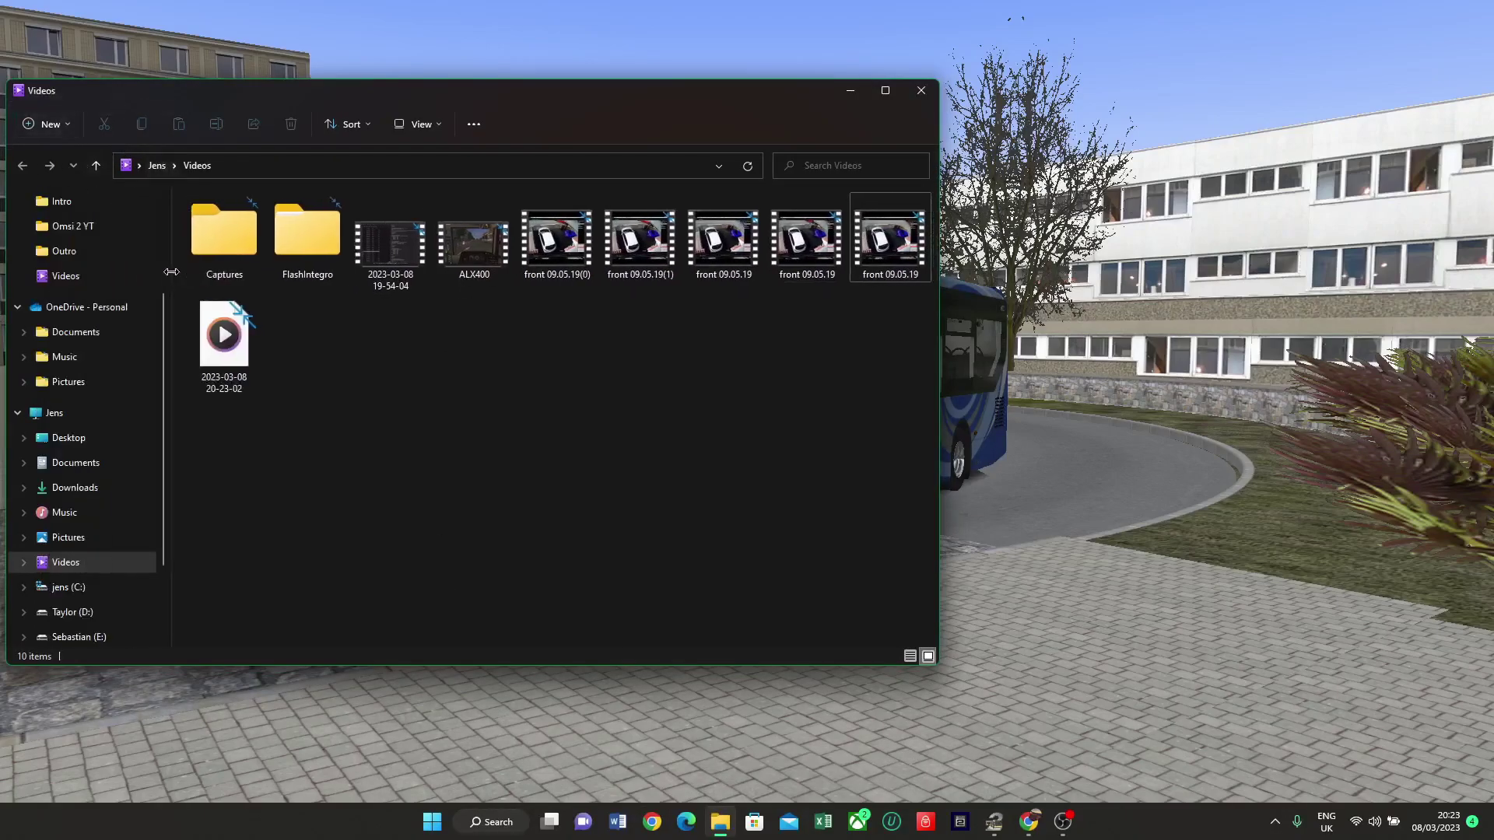
{"action": "left_click", "coordinate": [70, 589]}
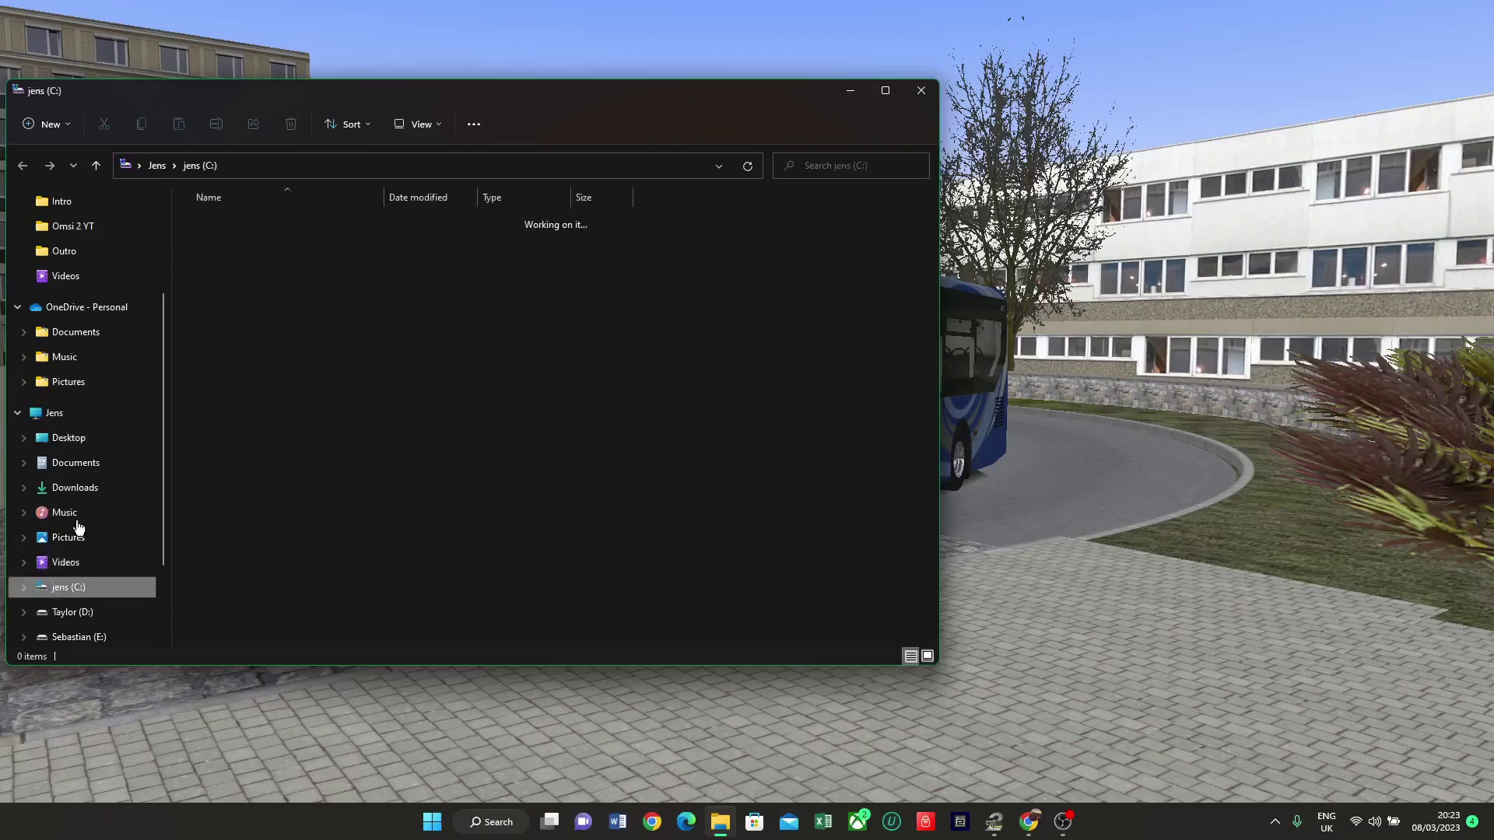
{"action": "scroll", "coordinate": [80, 513], "scroll_direction": "up", "scroll_amount": 1}
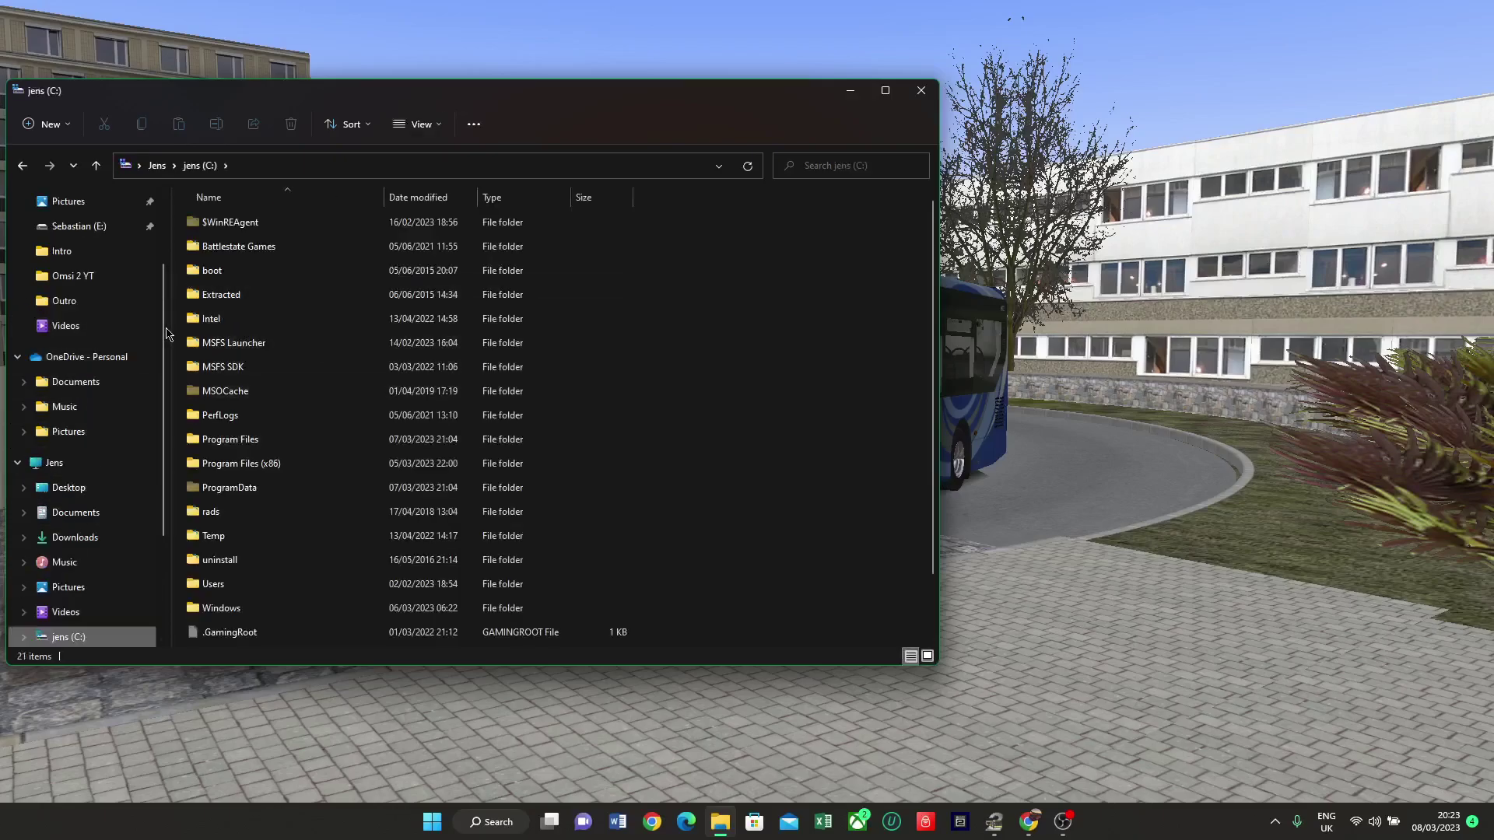
{"action": "scroll", "coordinate": [233, 416], "scroll_direction": "down", "scroll_amount": 1}
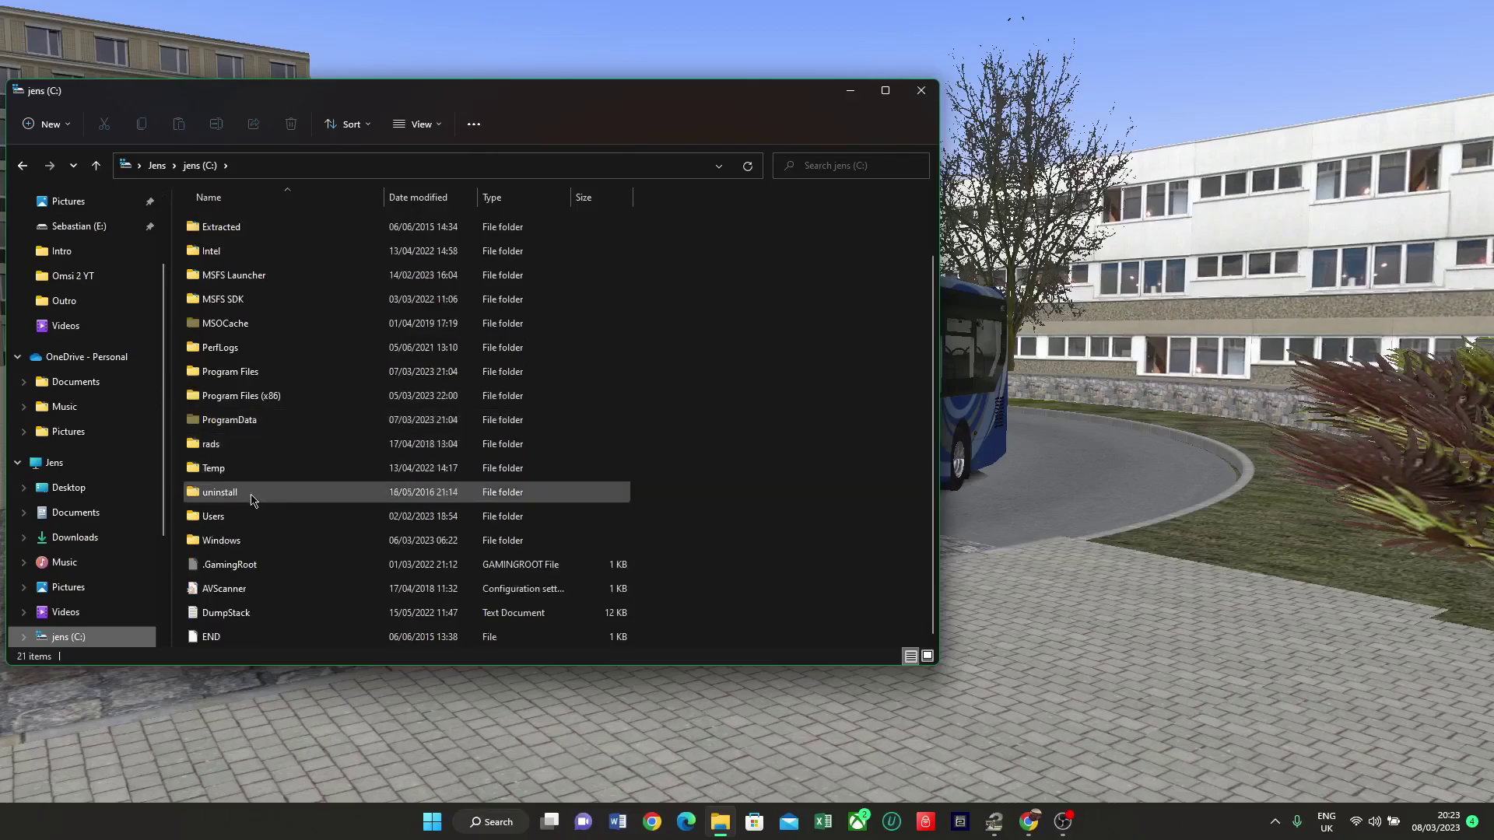
{"action": "double_click", "coordinate": [227, 399]}
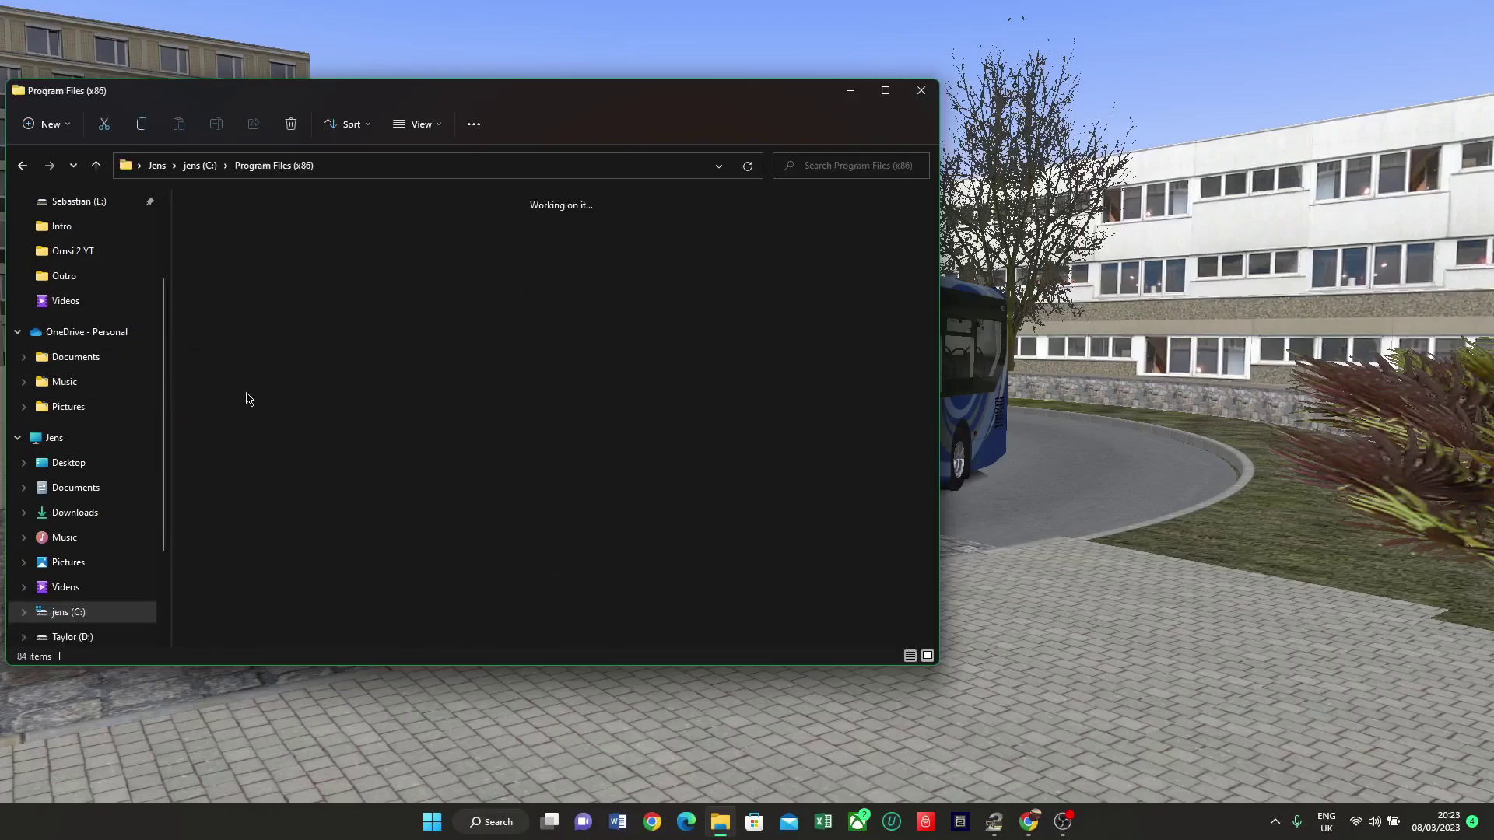
Step: Go through the Steam, steamapps and common folders to the OMSI 2 folder
{"action": "key", "text": "s"}
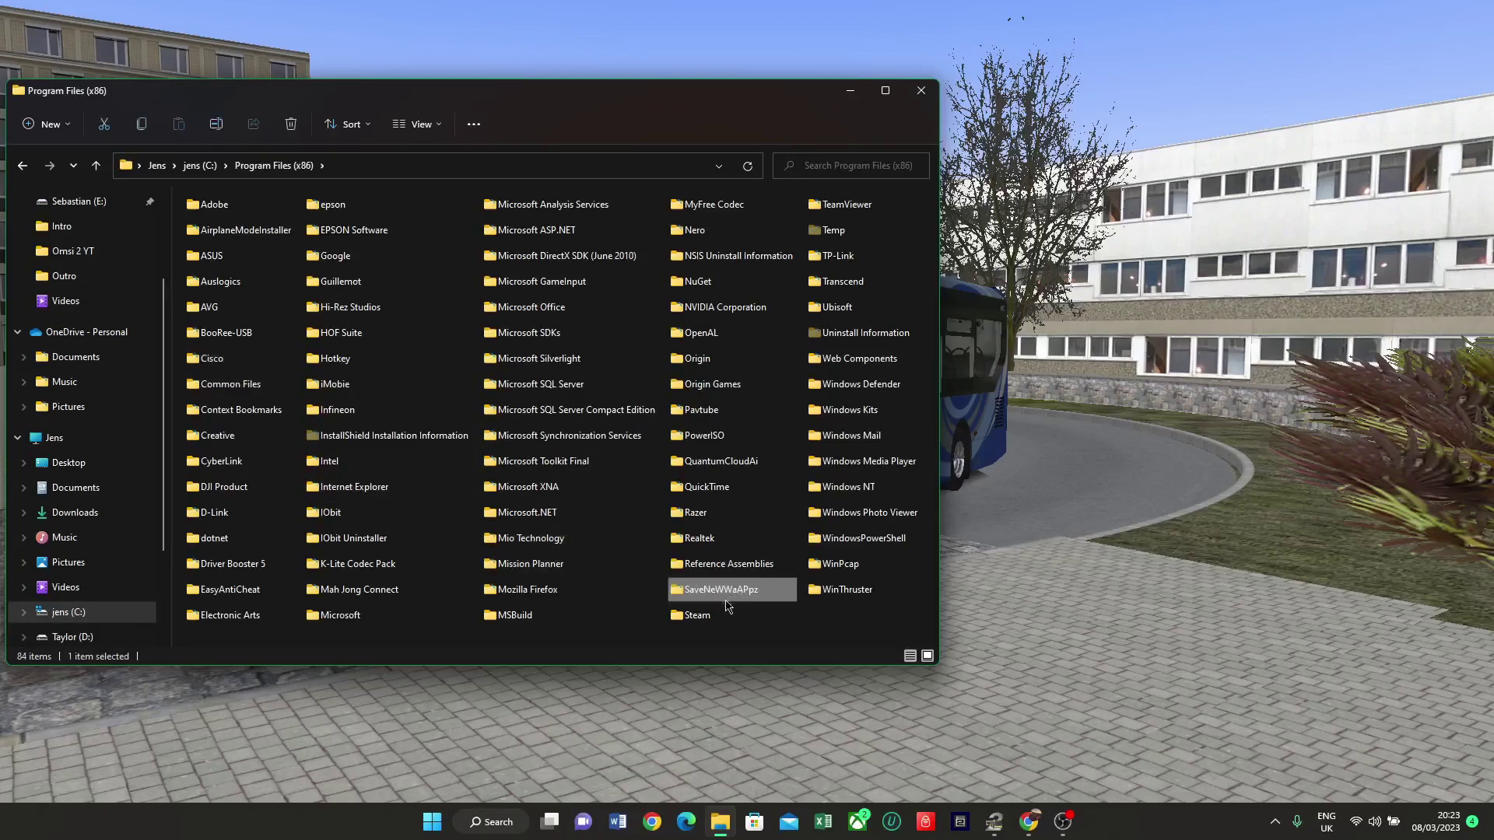
{"action": "double_click", "coordinate": [724, 611]}
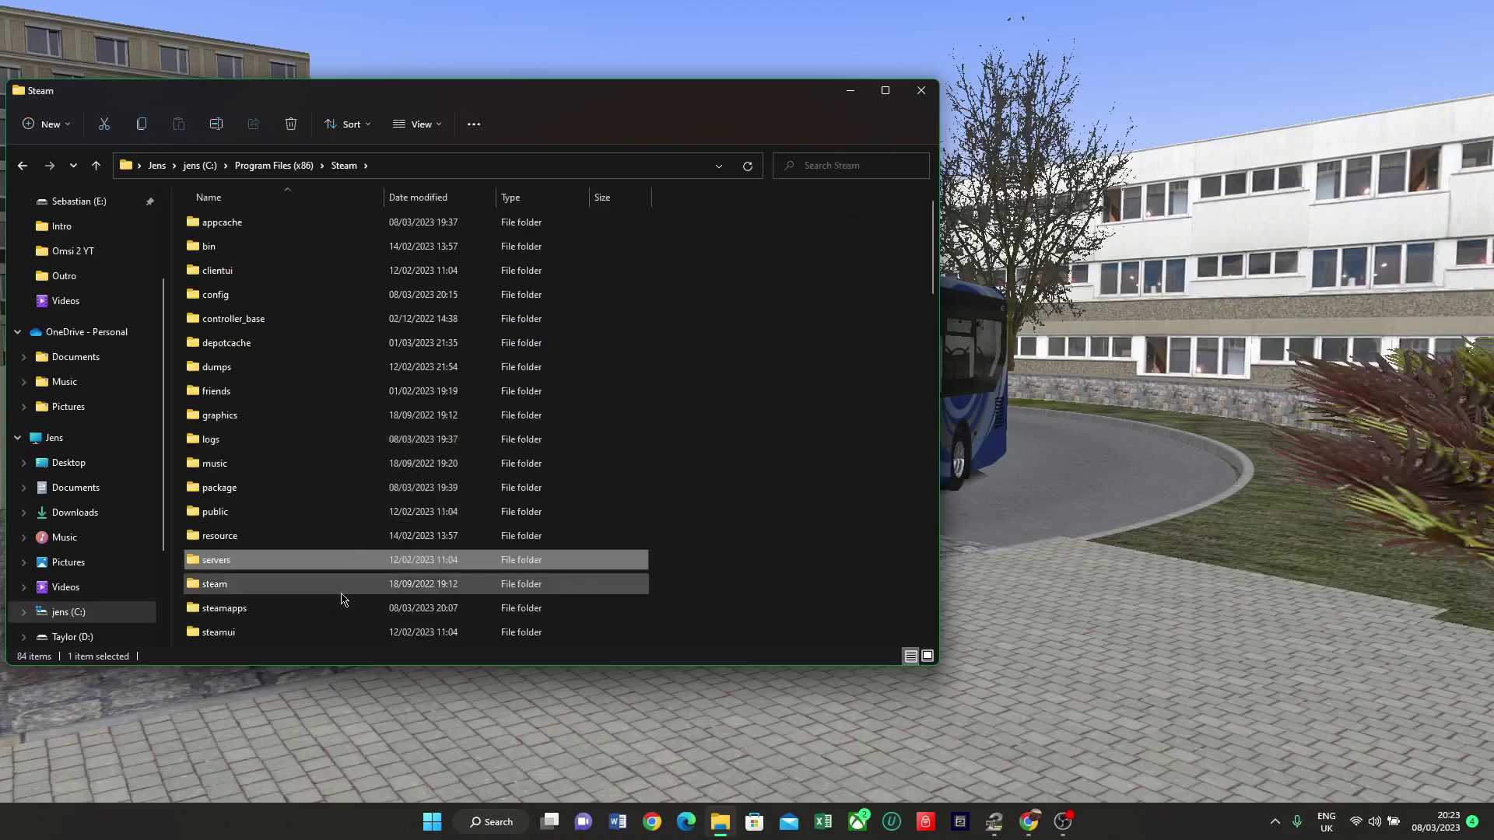
{"action": "double_click", "coordinate": [335, 609]}
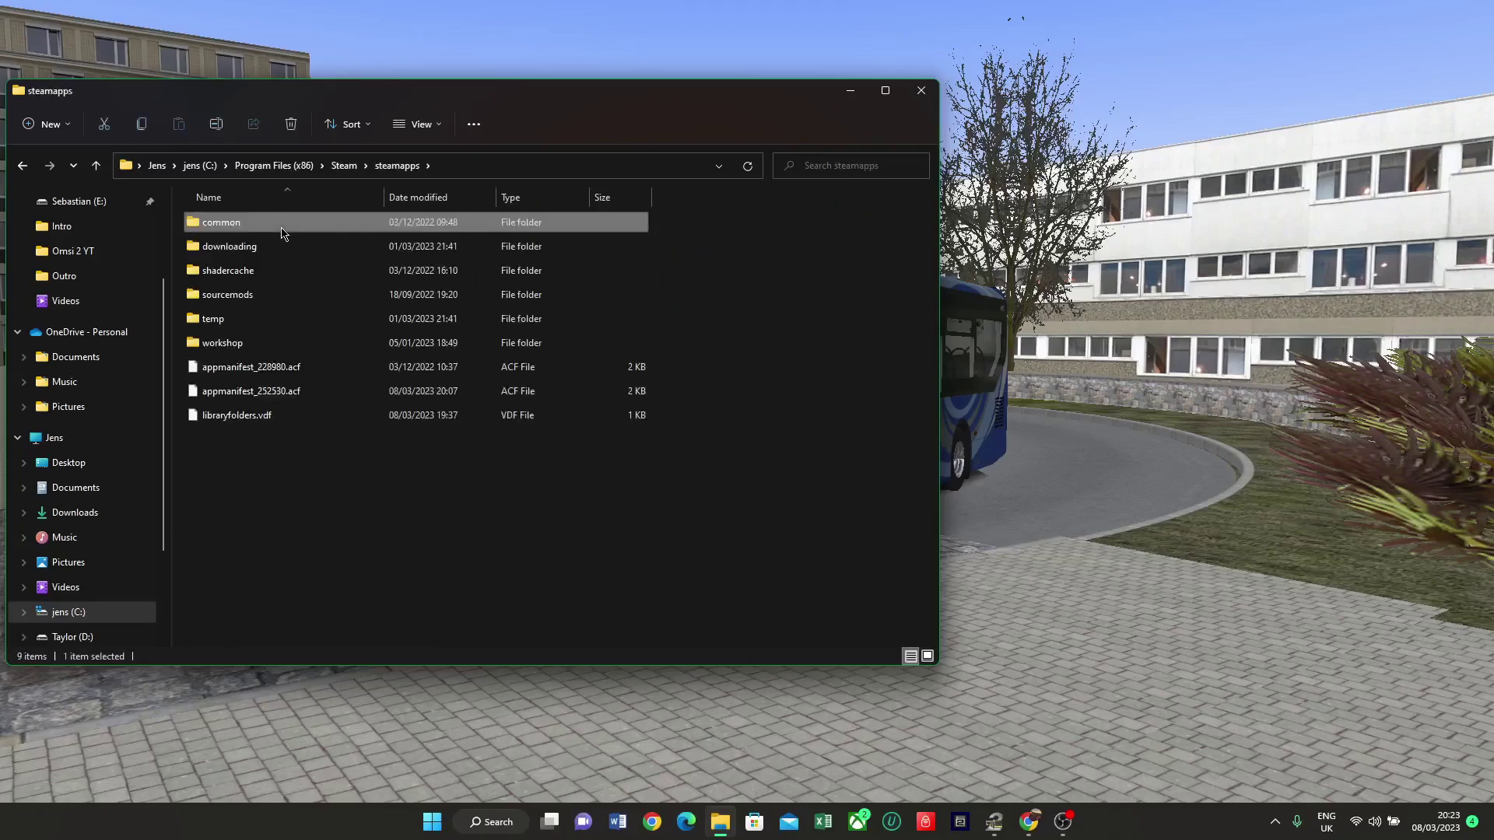
{"action": "double_click", "coordinate": [282, 233]}
{"action": "double_click", "coordinate": [279, 227]}
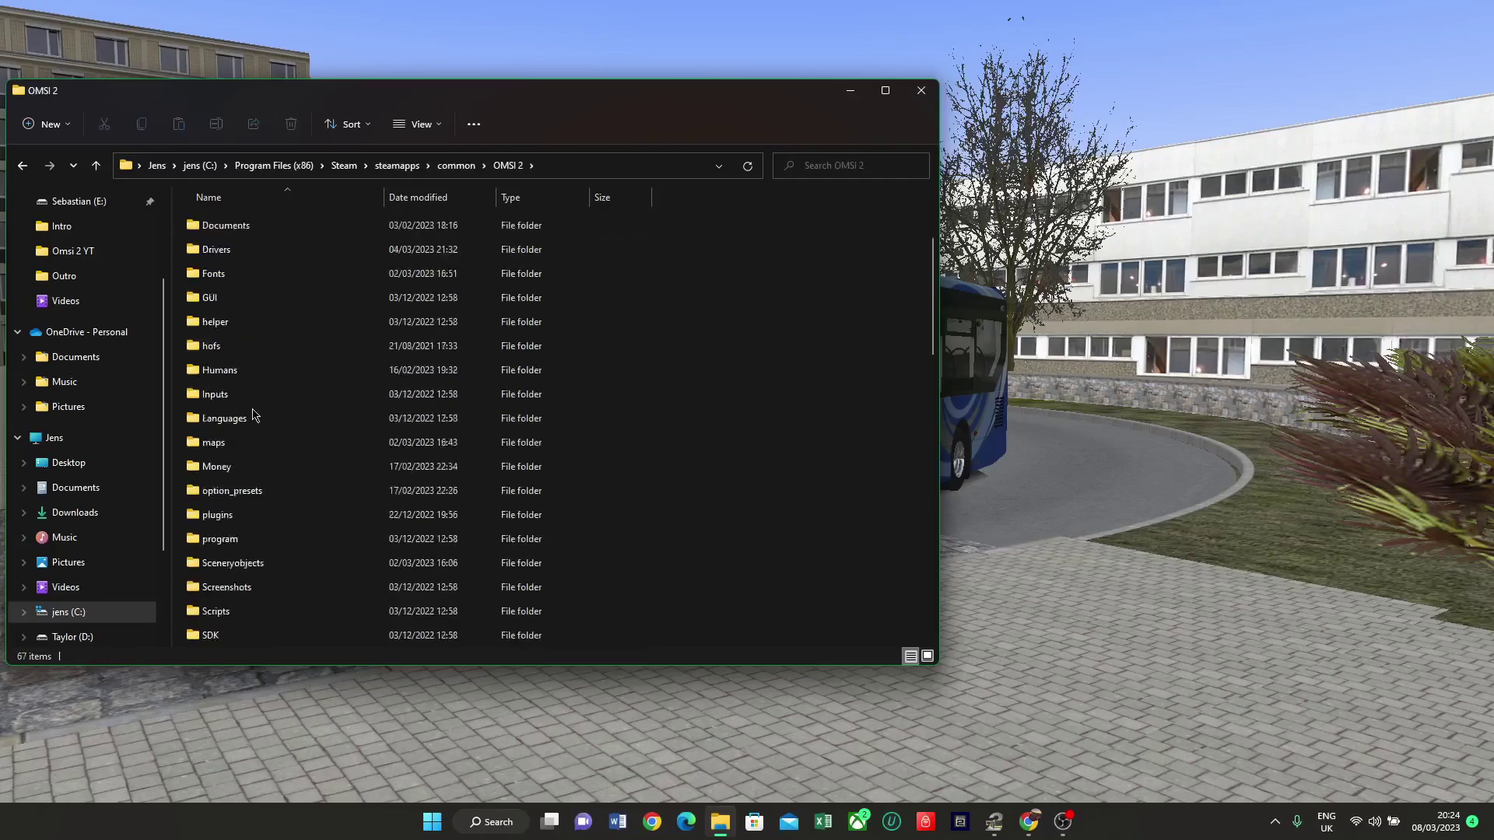
Step: Open the ailists file of the Westcountry3 map from OMSI 2's maps folder and maximise its window
{"action": "key", "text": "m"}
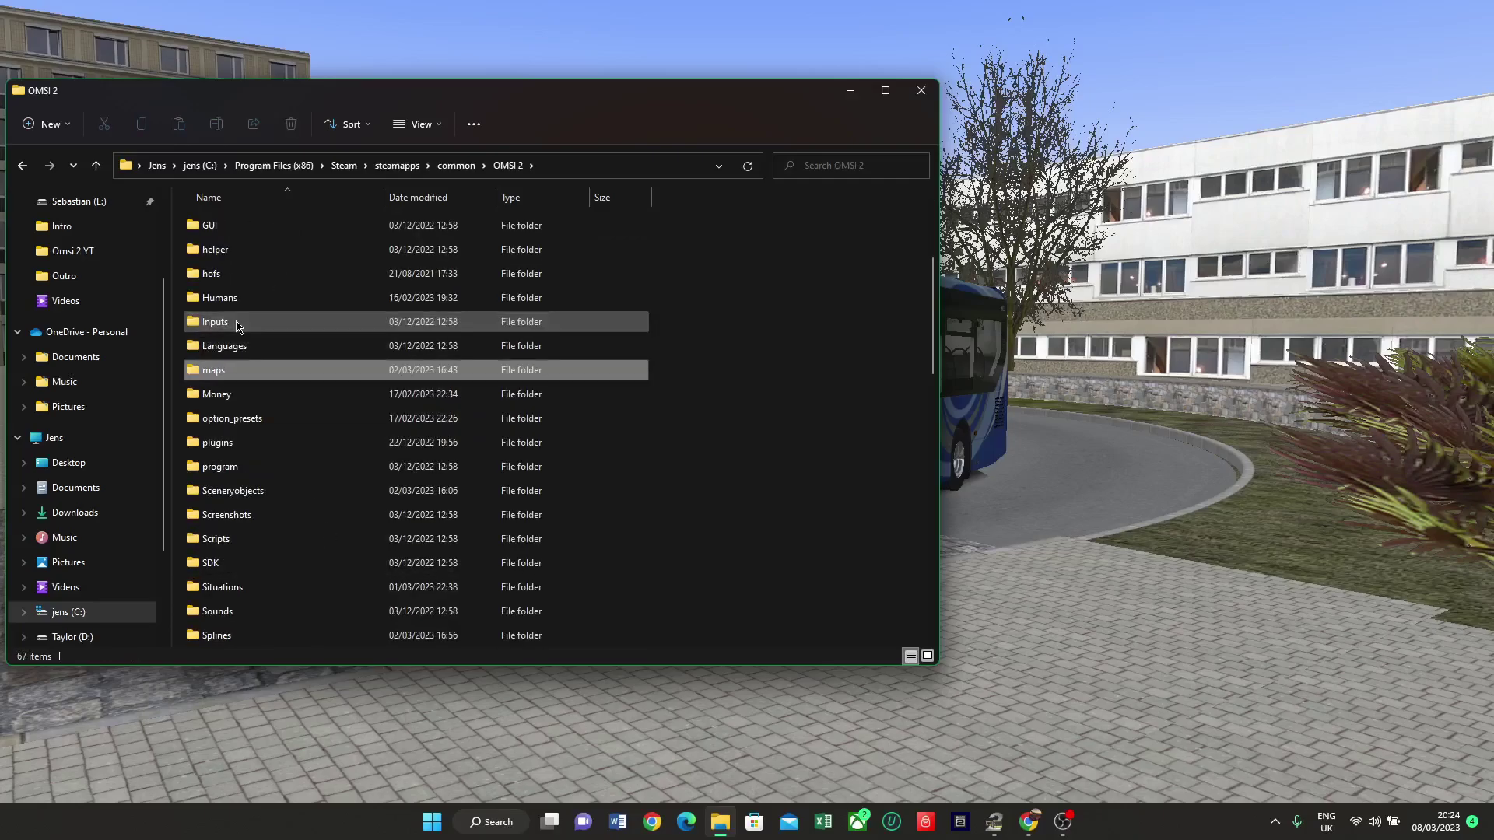
{"action": "double_click", "coordinate": [227, 372]}
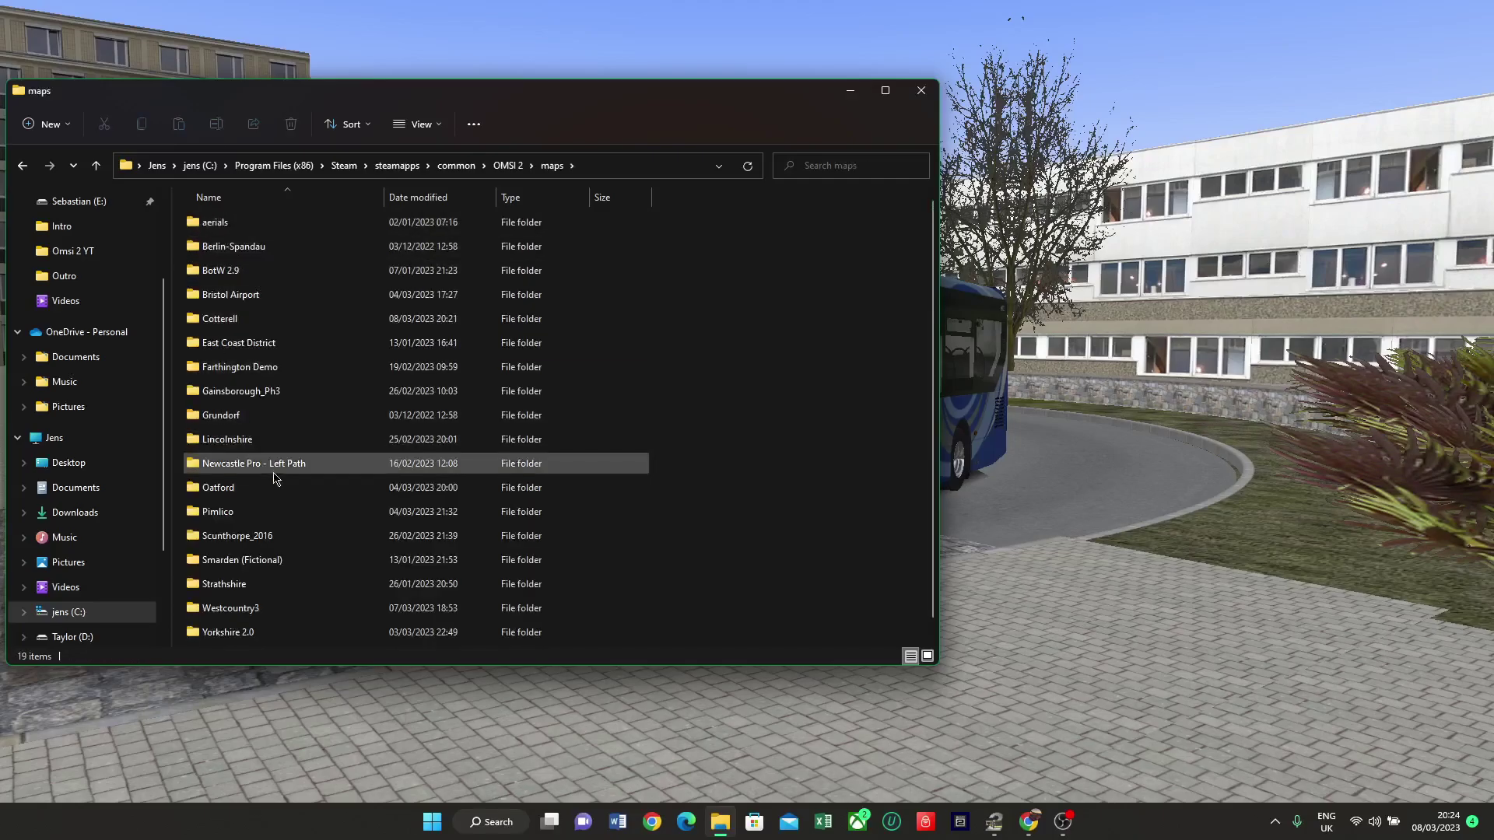
{"action": "scroll", "coordinate": [274, 479], "scroll_direction": "down", "scroll_amount": 1}
{"action": "left_click", "coordinate": [270, 596]}
{"action": "double_click", "coordinate": [270, 596]}
{"action": "left_click", "coordinate": [243, 306]}
{"action": "double_click", "coordinate": [243, 307]}
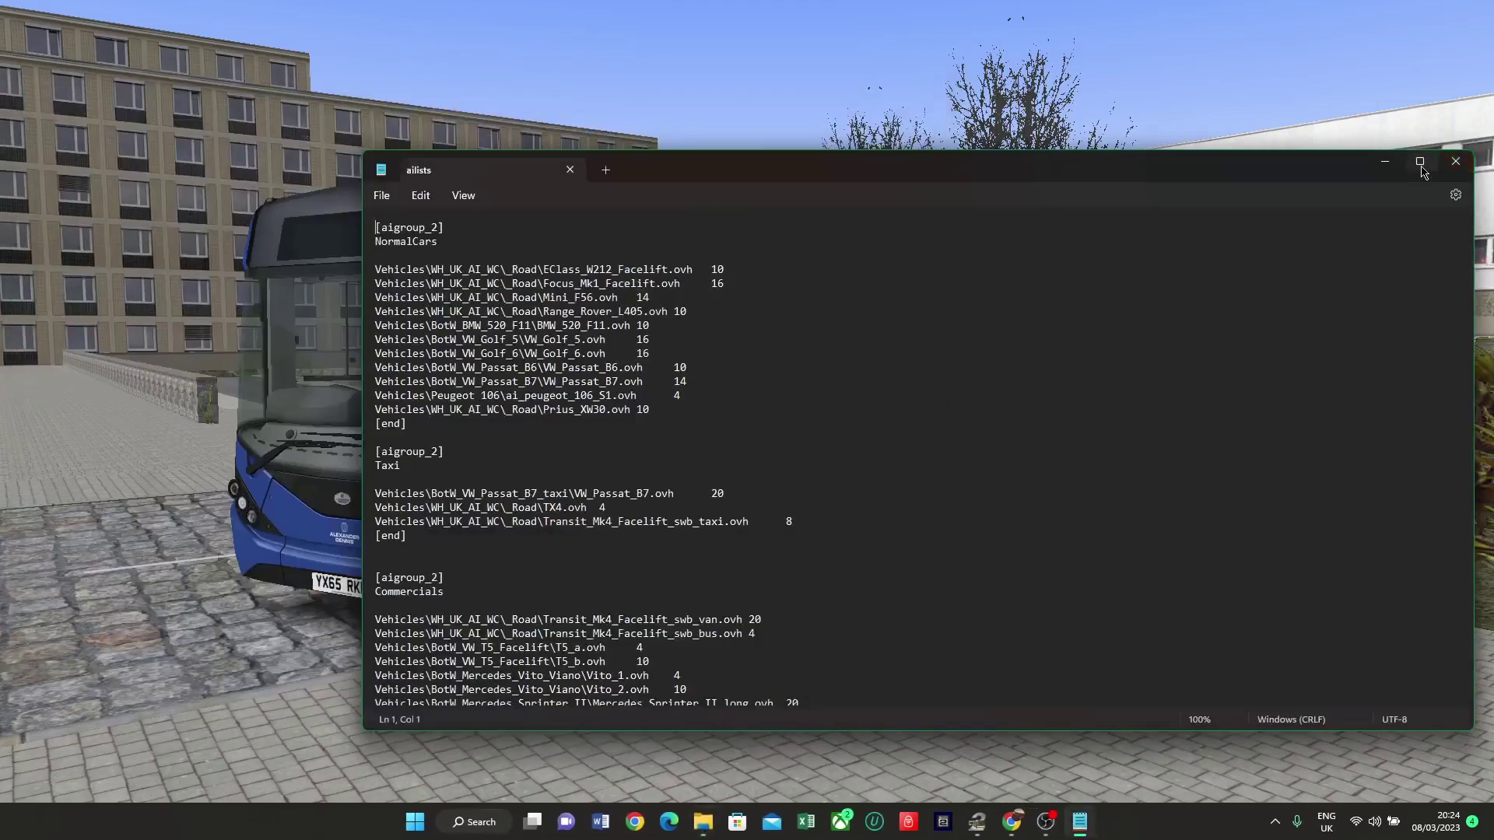
{"action": "left_click", "coordinate": [1419, 161]}
Step: Examine the vehicle paths, numbers, registrations and liveries listed for depots 12 and 35-X35 in the Westcountry3 ailists file
{"action": "scroll", "coordinate": [448, 356], "scroll_direction": "down", "scroll_amount": 5}
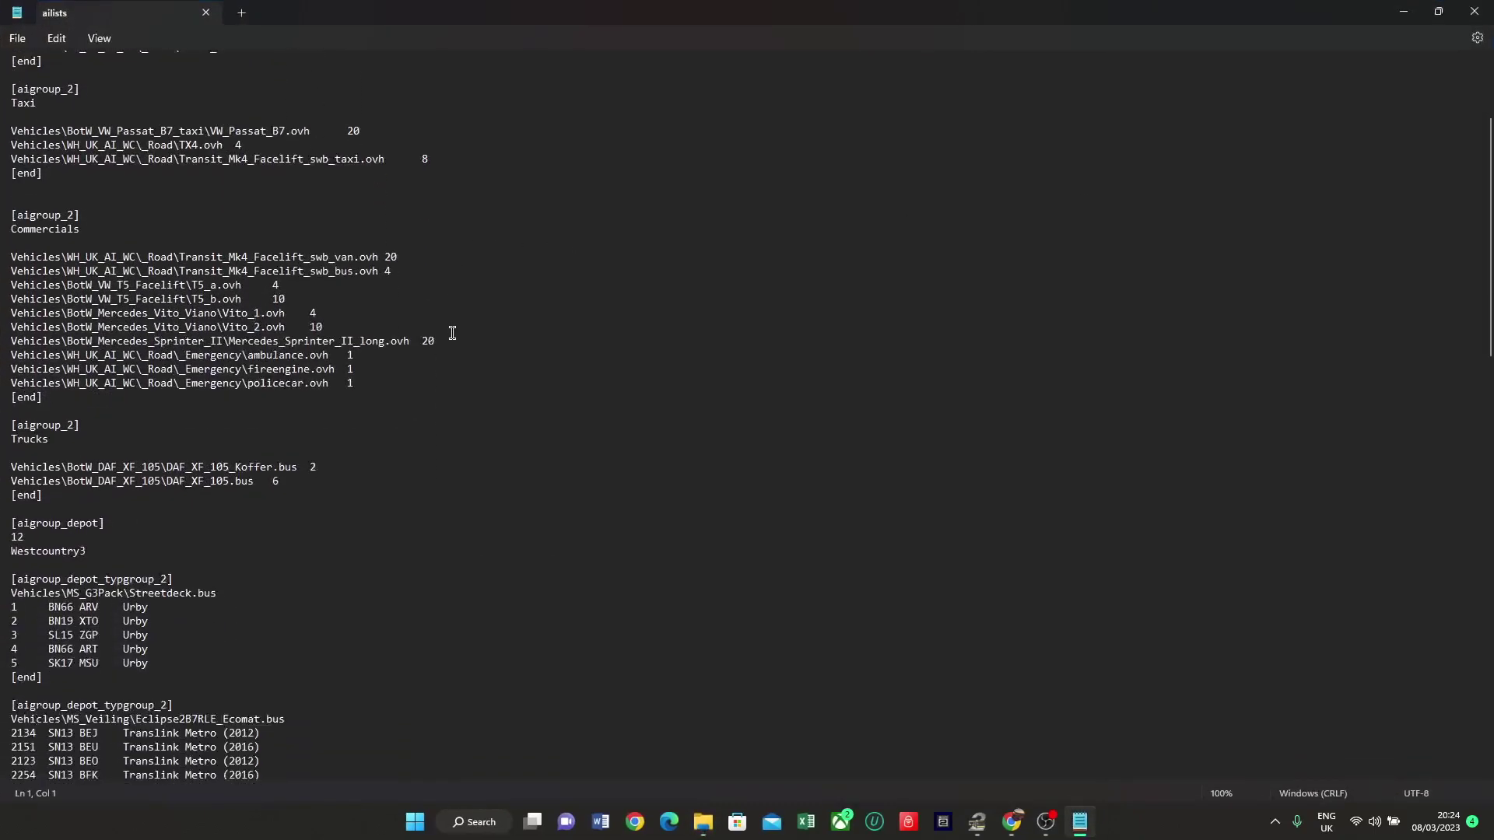
{"action": "scroll", "coordinate": [448, 356], "scroll_direction": "down", "scroll_amount": 2}
{"action": "left_click_drag", "start_coordinate": [164, 589], "coordinate": [10, 522]}
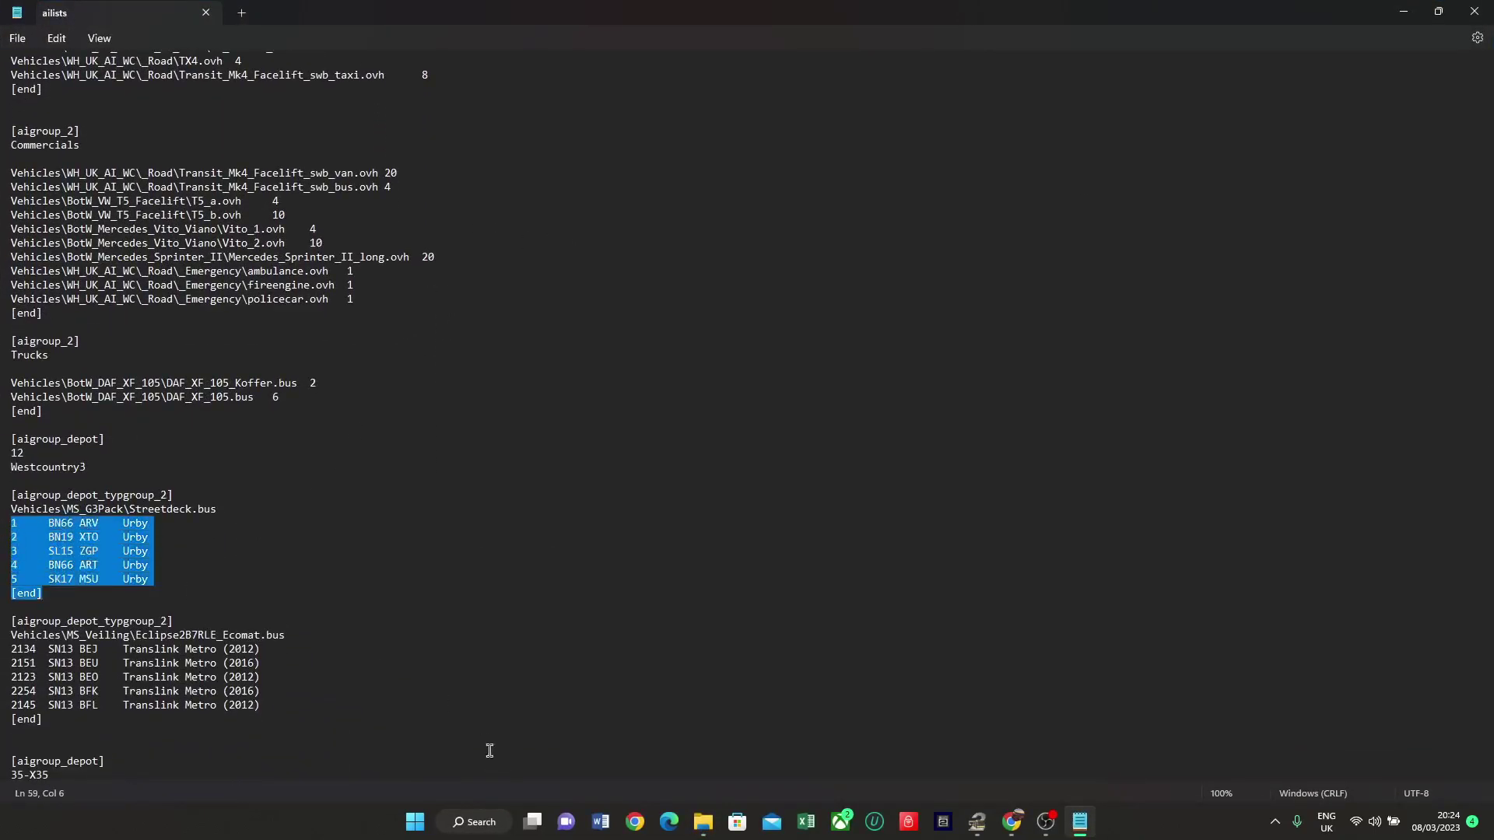
{"action": "left_click_drag", "start_coordinate": [265, 705], "coordinate": [1, 716]}
{"action": "scroll", "coordinate": [268, 601], "scroll_direction": "down", "scroll_amount": 5}
{"action": "left_click", "coordinate": [3, 716]}
{"action": "left_click_drag", "start_coordinate": [284, 621], "coordinate": [383, 724]}
{"action": "left_click", "coordinate": [383, 734]}
{"action": "scroll", "coordinate": [253, 406], "scroll_direction": "down", "scroll_amount": 1}
Step: Examine the bus groups of the 122 and Main depots, including the open-top Citybus, Eclipse and G3-B5TL entries
{"action": "scroll", "coordinate": [253, 407], "scroll_direction": "down", "scroll_amount": 8}
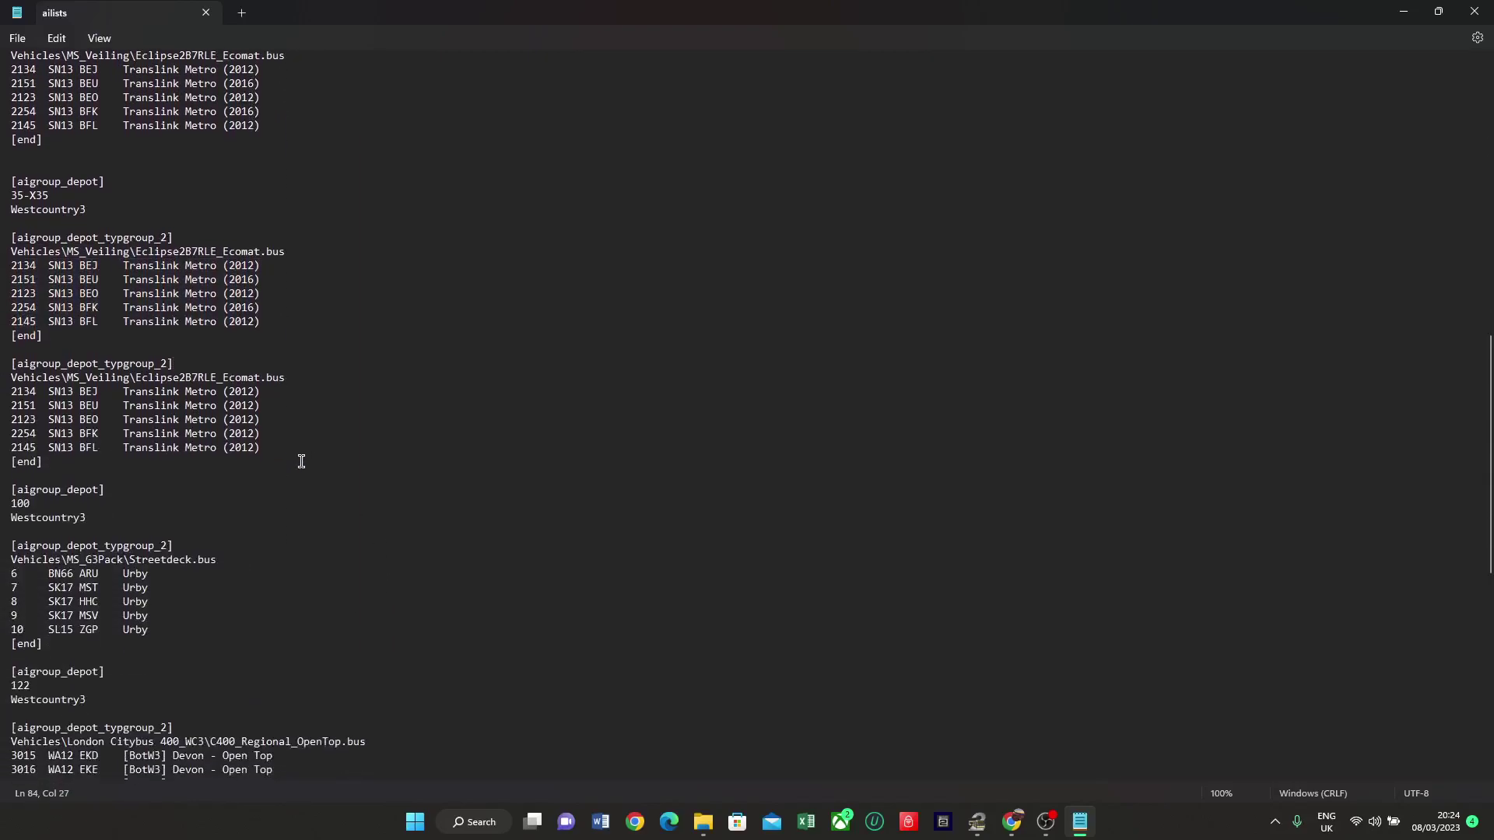
{"action": "scroll", "coordinate": [301, 461], "scroll_direction": "down", "scroll_amount": 11}
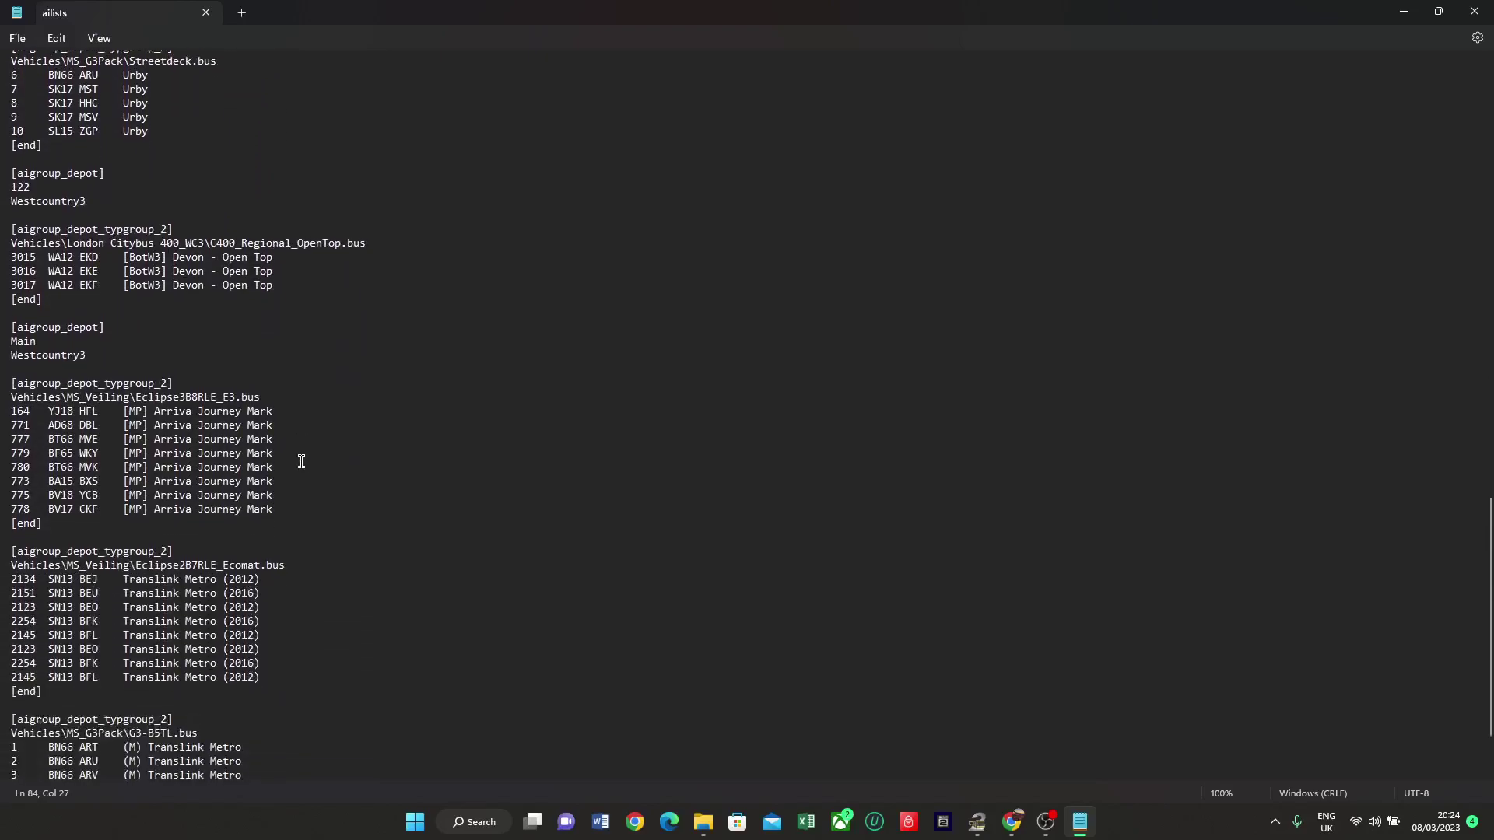
{"action": "scroll", "coordinate": [302, 462], "scroll_direction": "down", "scroll_amount": 3}
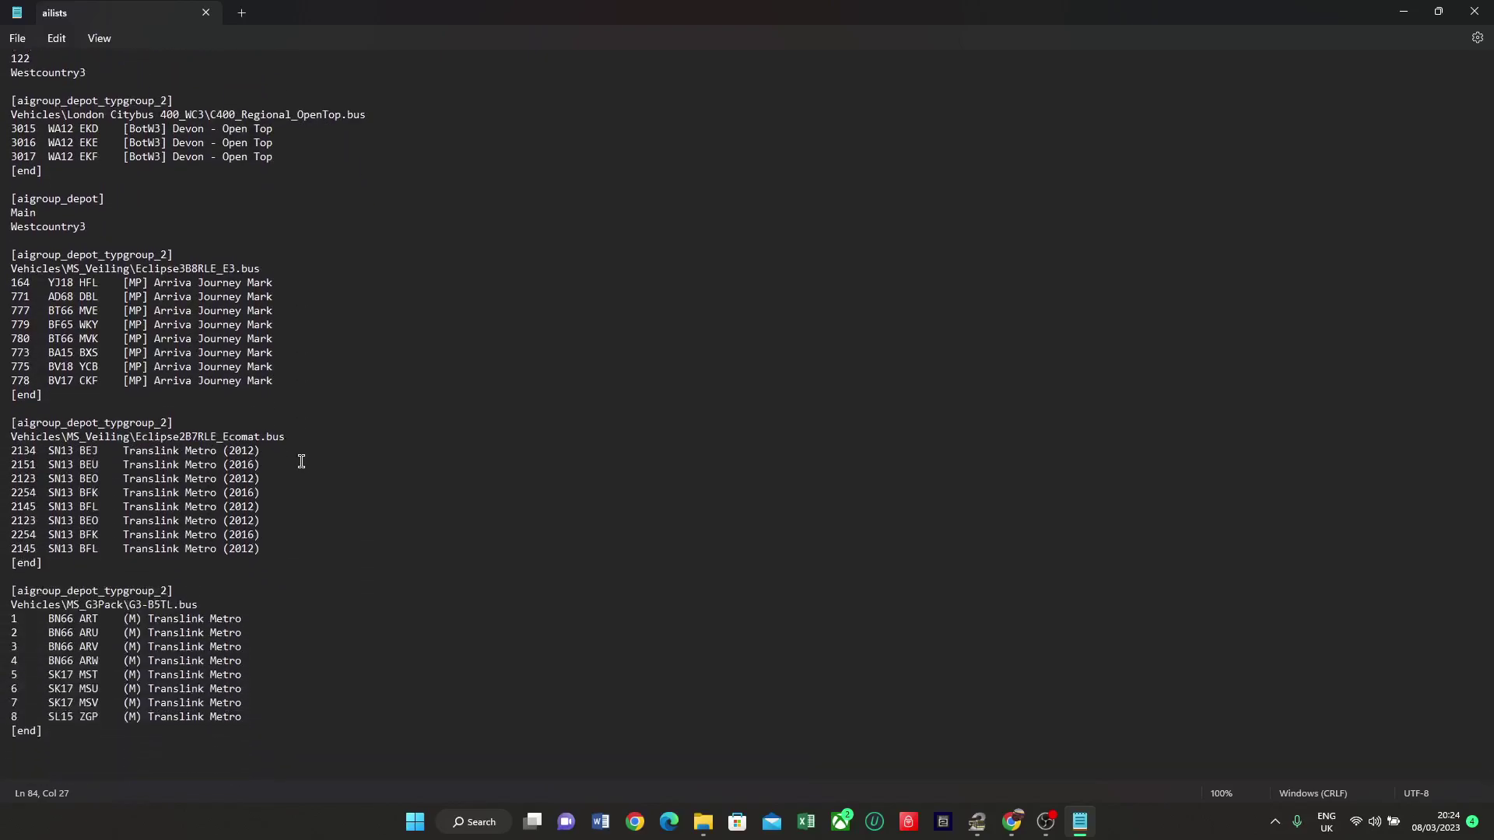
{"action": "scroll", "coordinate": [302, 462], "scroll_direction": "up", "scroll_amount": 1}
{"action": "left_click_drag", "start_coordinate": [275, 408], "coordinate": [3, 321]}
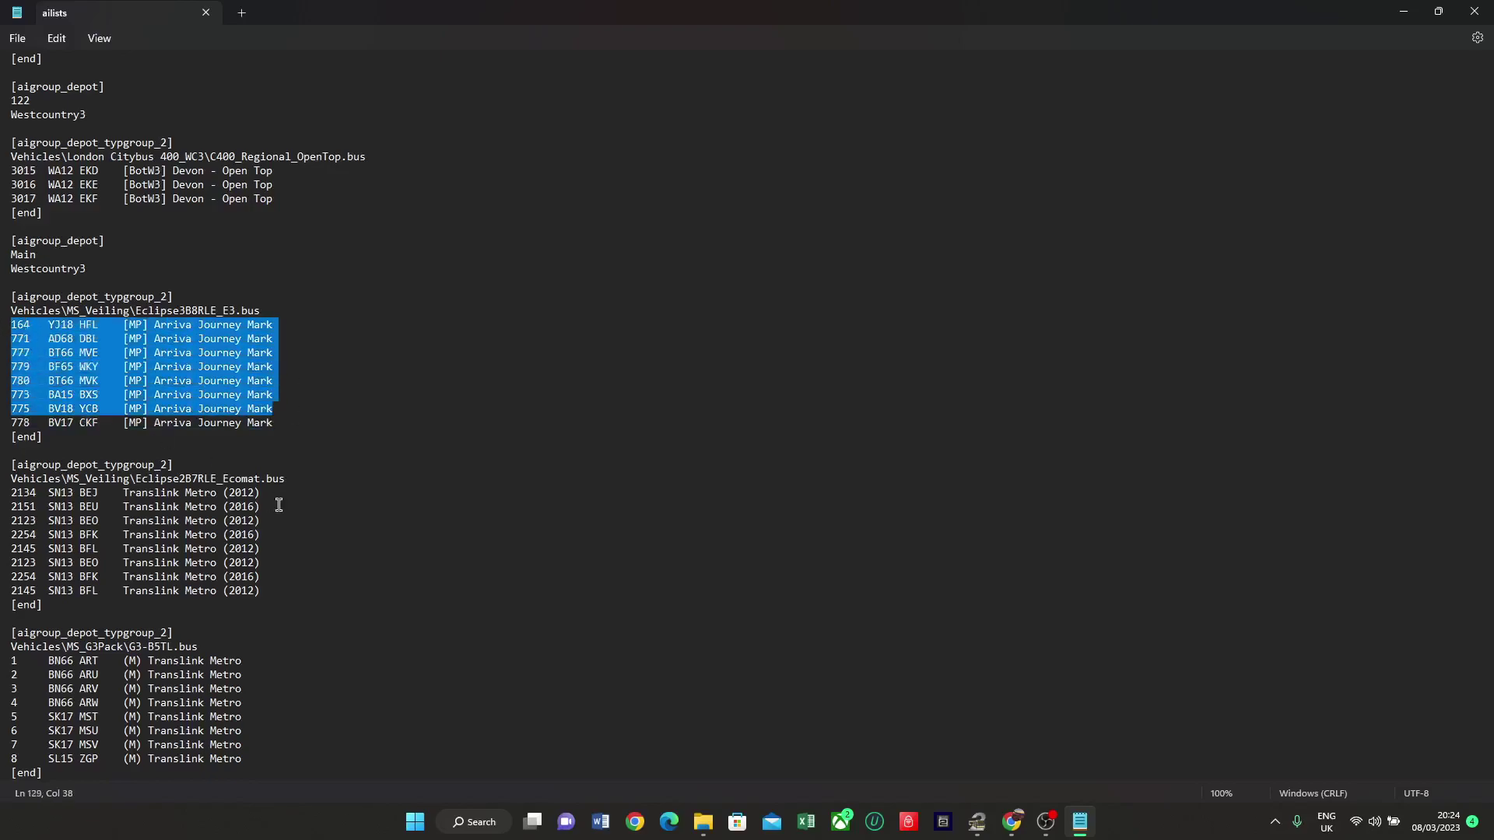
{"action": "left_click_drag", "start_coordinate": [274, 199], "coordinate": [2, 158]}
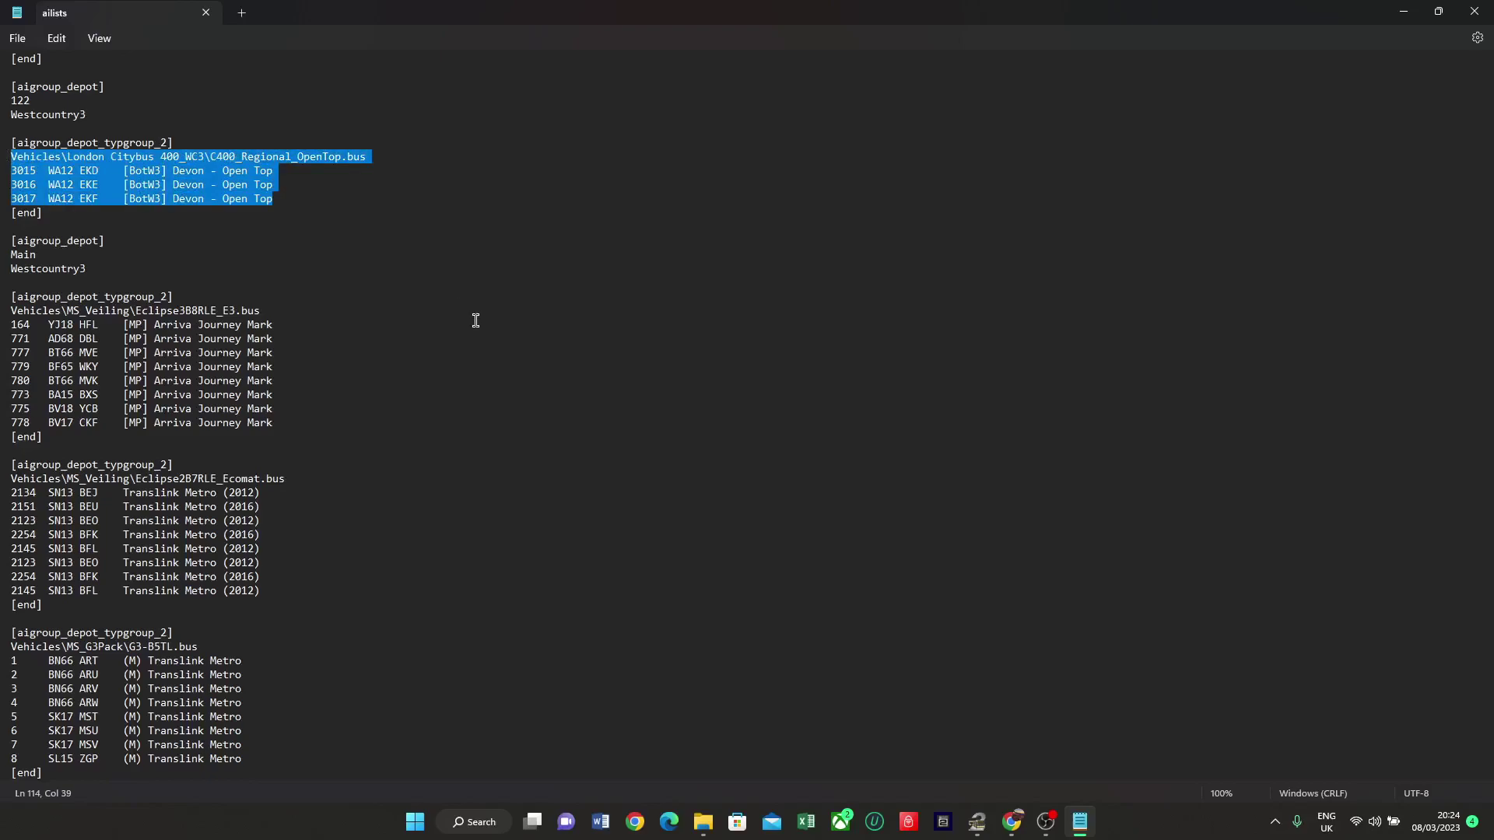
{"action": "left_click_drag", "start_coordinate": [273, 763], "coordinate": [95, 507]}
Step: Review the bus groups of depots 100 and 35-X35 again, comparing their vehicle paths, fleet numbers and liveries
{"action": "scroll", "coordinate": [320, 326], "scroll_direction": "up", "scroll_amount": 3}
{"action": "scroll", "coordinate": [321, 325], "scroll_direction": "up", "scroll_amount": 2}
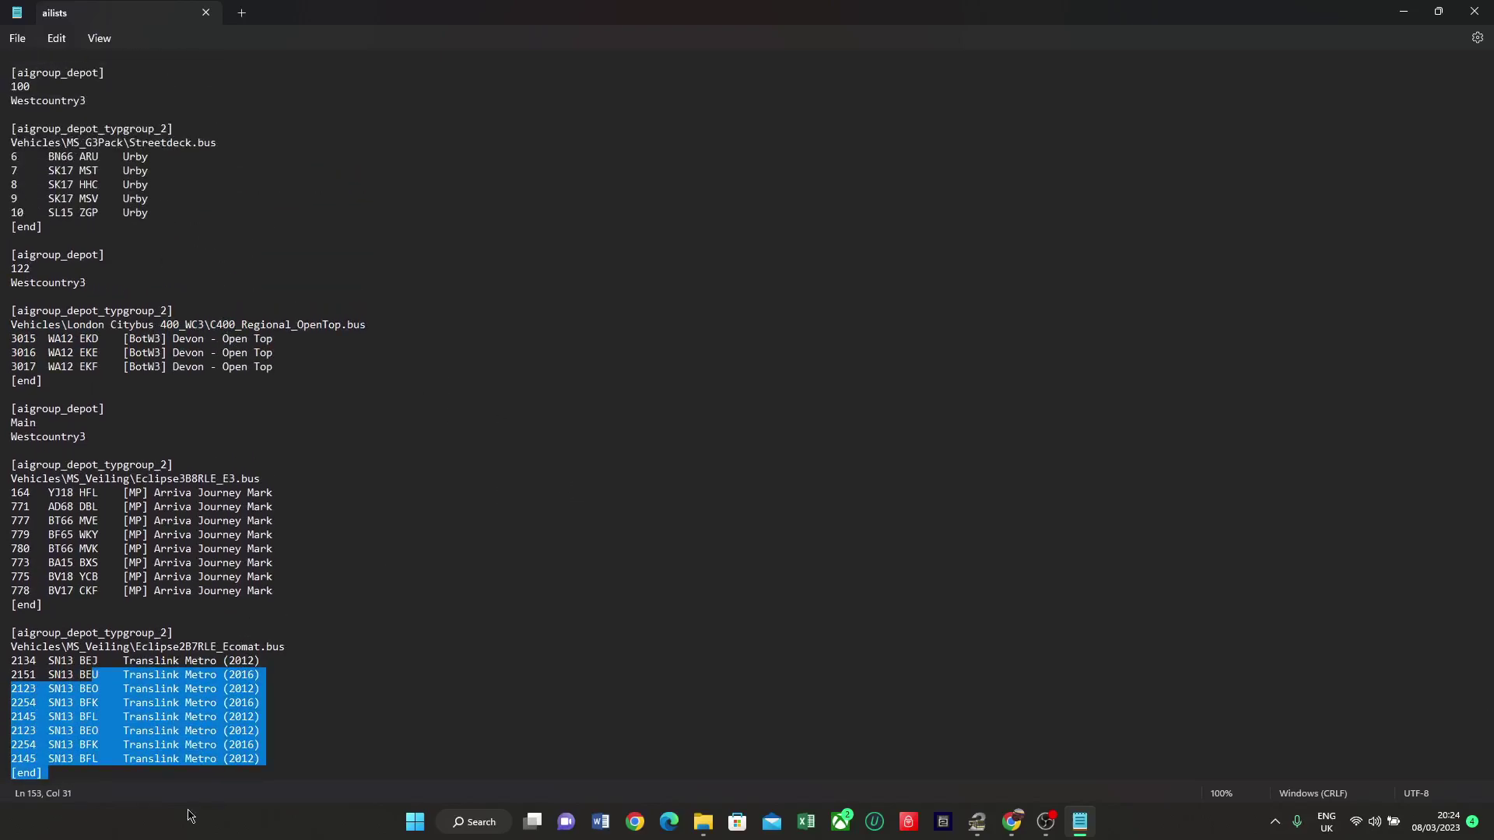
{"action": "scroll", "coordinate": [195, 436], "scroll_direction": "up", "scroll_amount": 4}
{"action": "left_click_drag", "start_coordinate": [123, 367], "coordinate": [7, 138]}
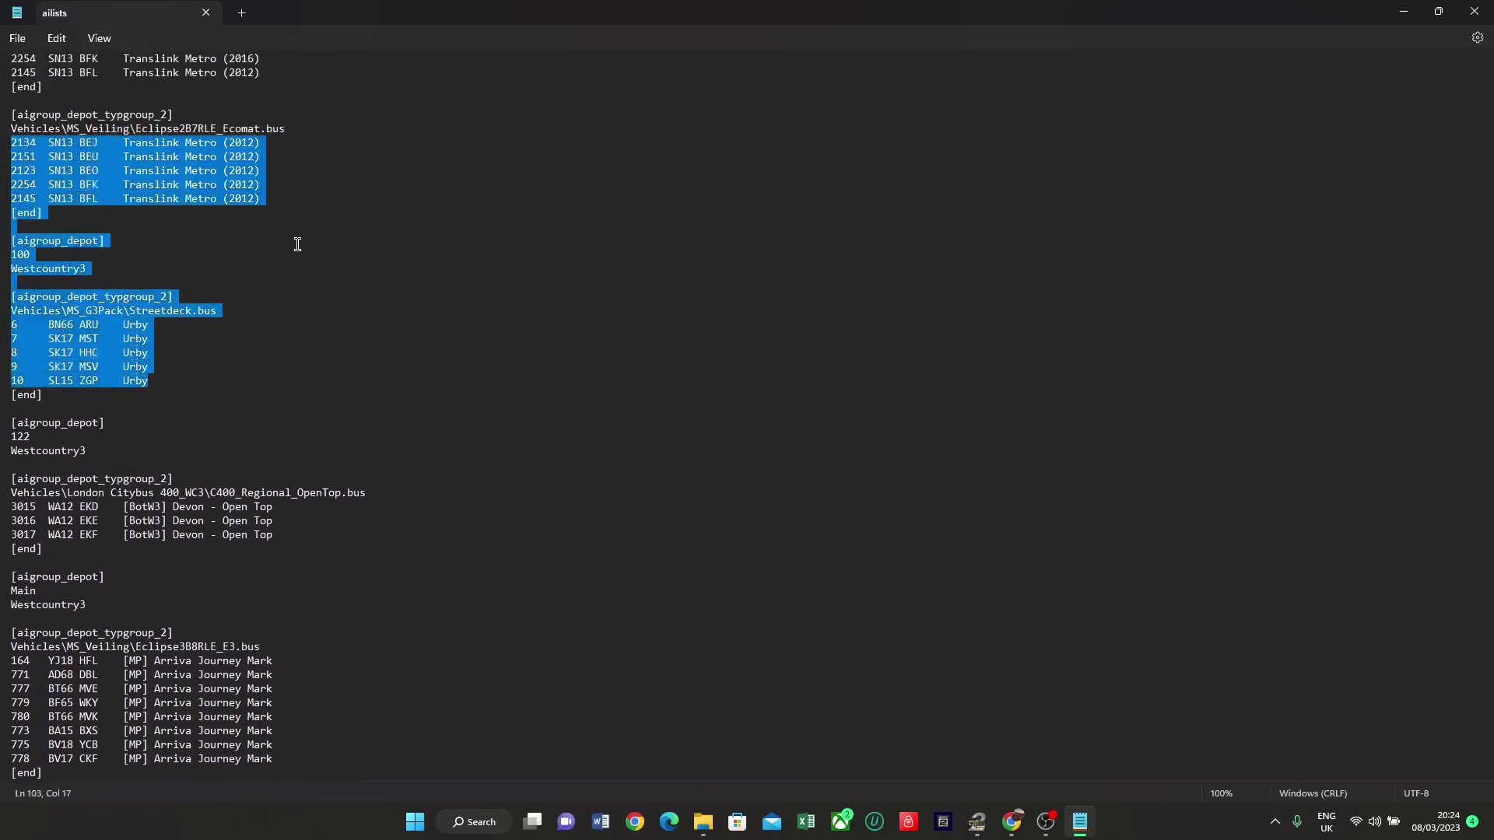
{"action": "scroll", "coordinate": [298, 244], "scroll_direction": "up", "scroll_amount": 6}
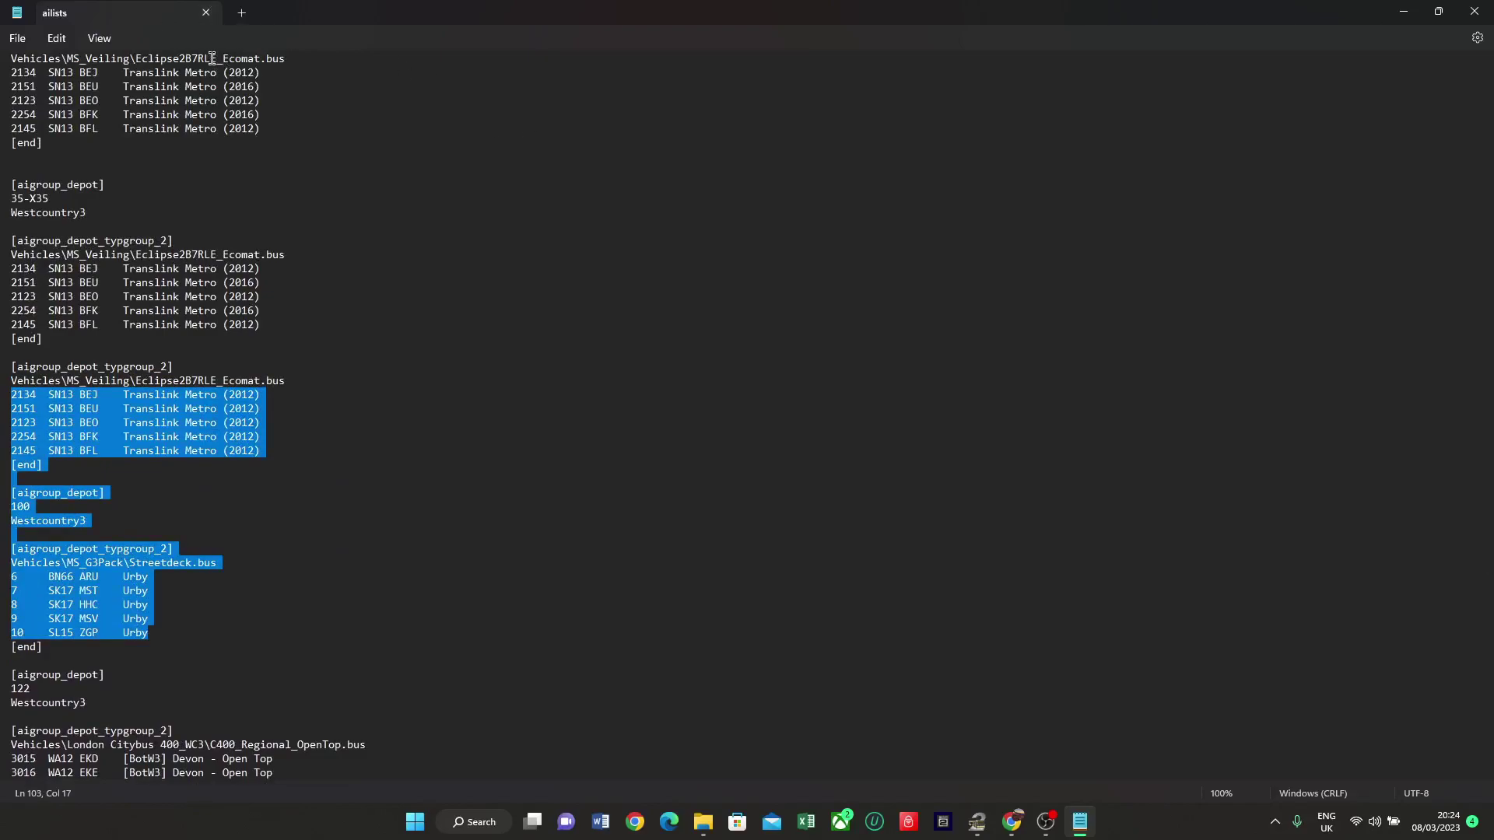
{"action": "left_click_drag", "start_coordinate": [288, 255], "coordinate": [7, 255]}
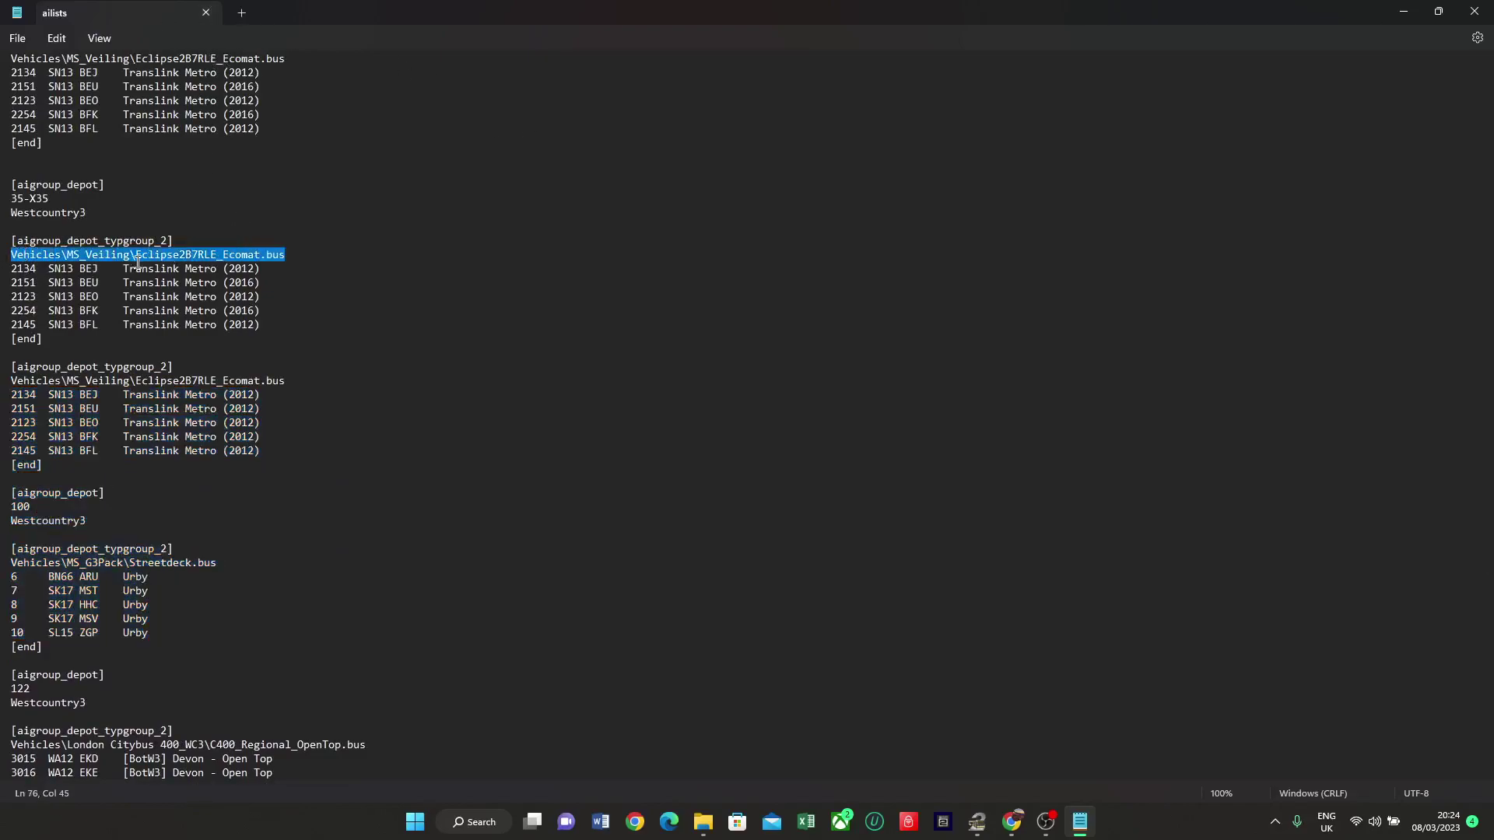
{"action": "mouse_move", "coordinate": [144, 299]}
{"action": "left_mouse_down"}
{"action": "mouse_move", "coordinate": [253, 314]}
{"action": "mouse_move", "coordinate": [143, 273]}
{"action": "mouse_move", "coordinate": [146, 328]}
{"action": "left_mouse_up"}
{"action": "left_click_drag", "start_coordinate": [81, 269], "coordinate": [9, 289]}
{"action": "left_click", "coordinate": [627, 190]}
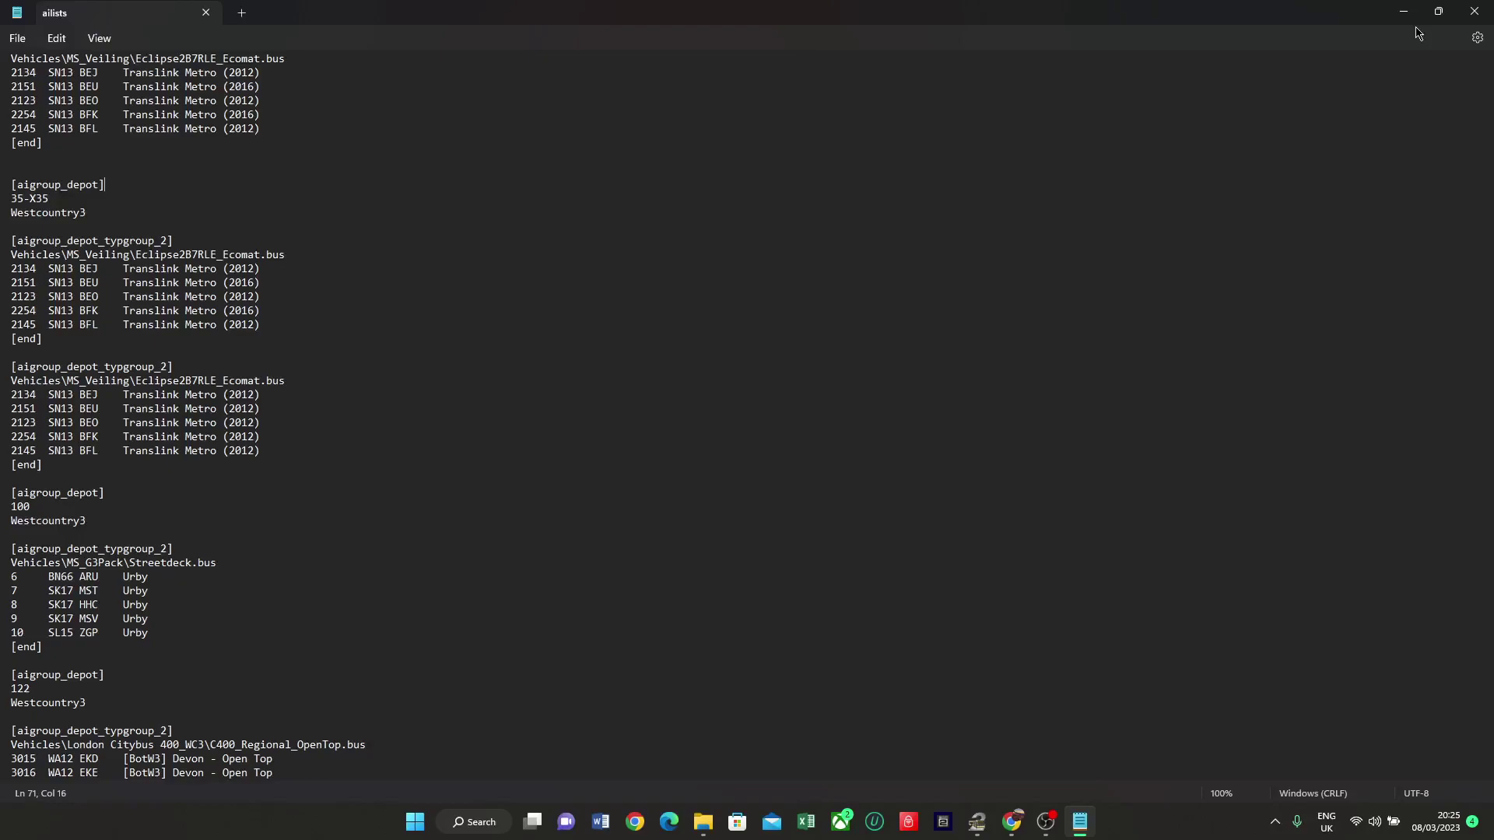
{"action": "mouse_move", "coordinate": [1015, 823]}
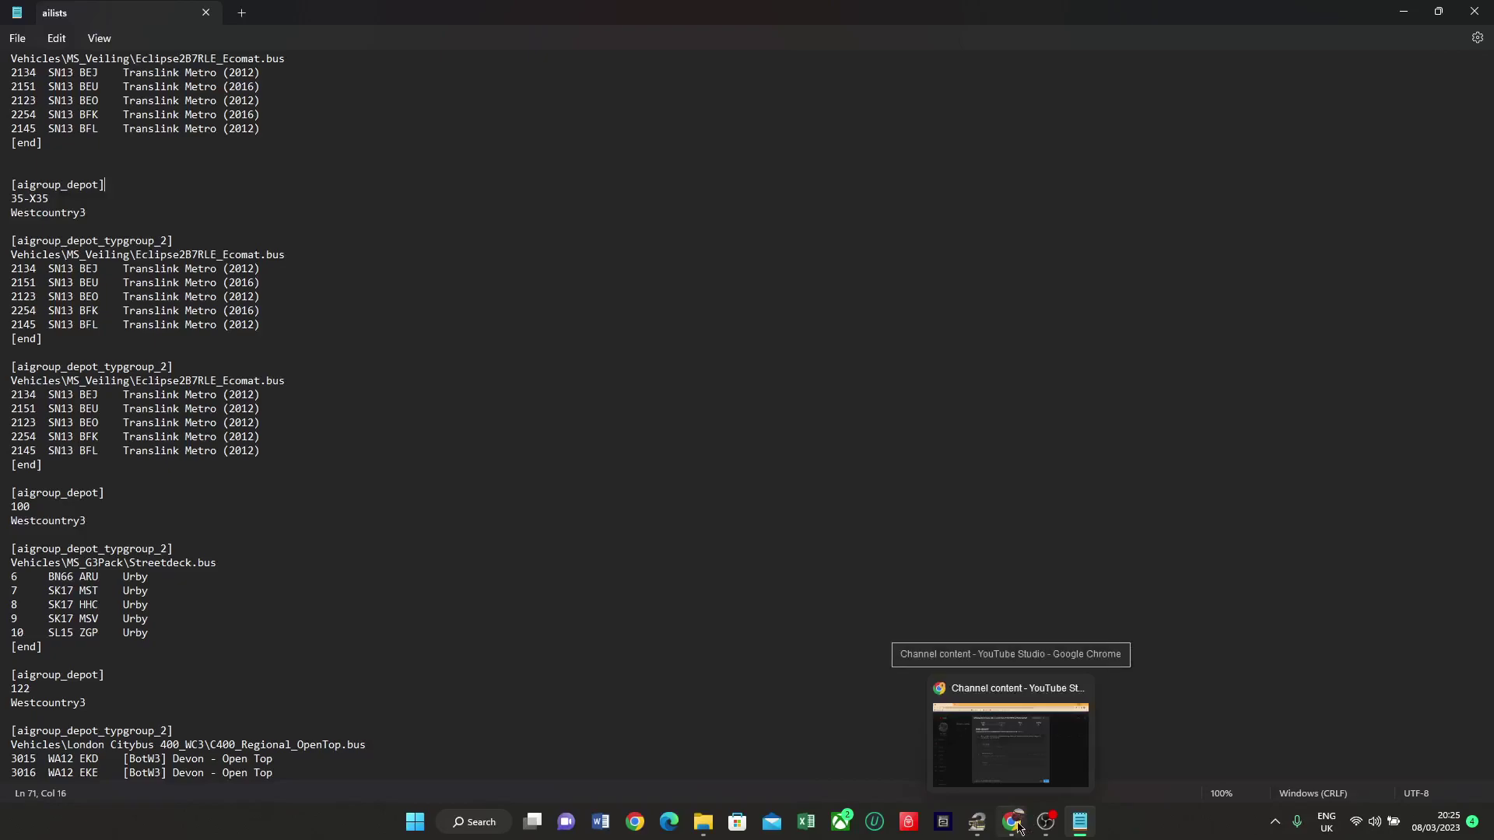